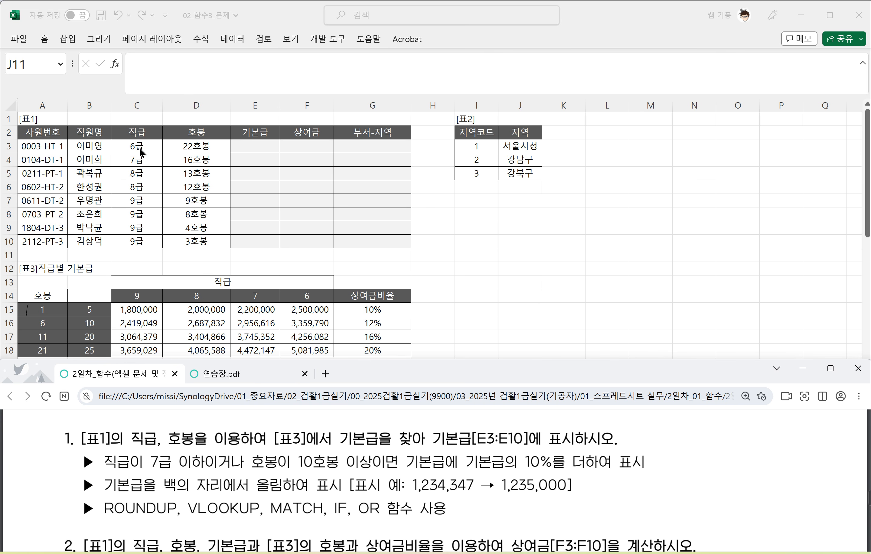
Step: Underline the phrases 직급이 7급 이하이거나, 호봉이 10호봉 이상 and 올림 in question 1 of the PDF
{"action": "scroll", "coordinate": [181, 223], "scroll_direction": "down", "scroll_amount": 1}
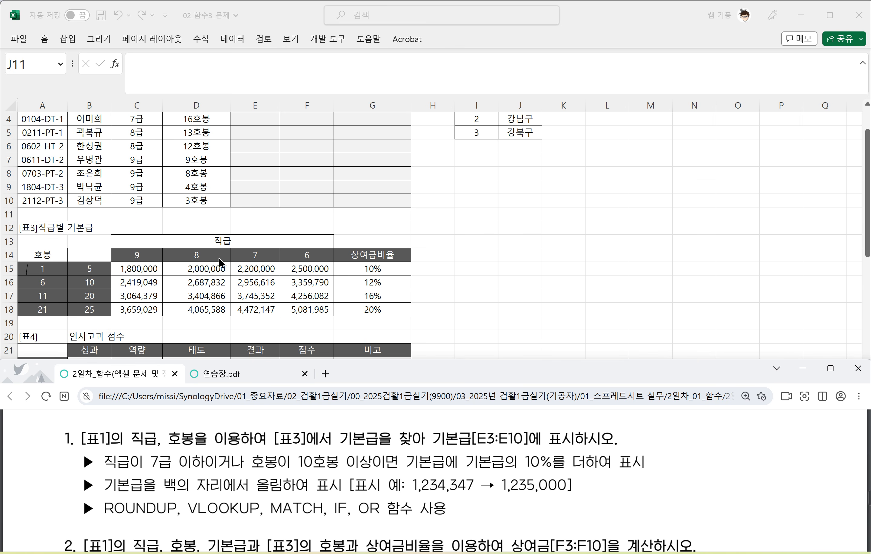
{"action": "scroll", "coordinate": [248, 202], "scroll_direction": "up", "scroll_amount": 1}
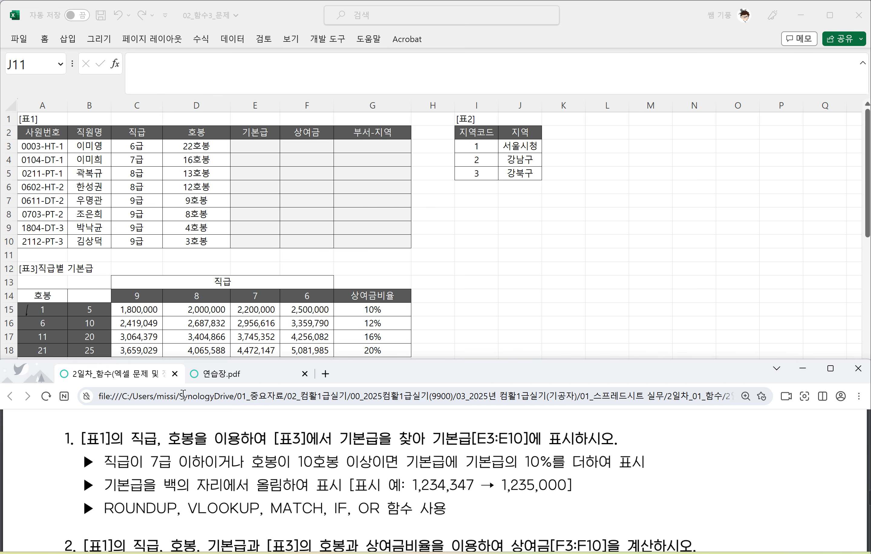
{"action": "left_click_drag", "start_coordinate": [102, 467], "coordinate": [148, 468]}
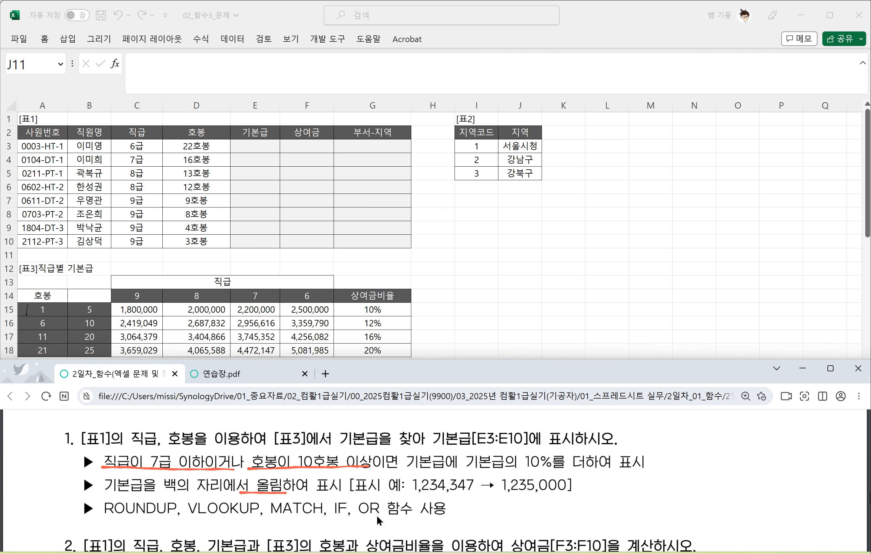
Step: Handwrite the syntax "=Roundup(숫자,k)" in the blank space beside question 1's heading
{"action": "left_click_drag", "start_coordinate": [667, 422], "coordinate": [674, 422]}
{"action": "mouse_move", "coordinate": [665, 429]}
{"action": "left_mouse_down"}
{"action": "mouse_move", "coordinate": [679, 428]}
{"action": "mouse_move", "coordinate": [683, 451]}
{"action": "left_mouse_up"}
{"action": "left_click_drag", "start_coordinate": [675, 418], "coordinate": [713, 433]}
{"action": "left_click_drag", "start_coordinate": [721, 413], "coordinate": [721, 439]}
{"action": "left_click_drag", "start_coordinate": [659, 428], "coordinate": [674, 433]}
{"action": "mouse_move", "coordinate": [681, 416]}
{"action": "left_mouse_down"}
{"action": "mouse_move", "coordinate": [682, 449]}
{"action": "mouse_move", "coordinate": [711, 436]}
{"action": "mouse_move", "coordinate": [746, 438]}
{"action": "left_mouse_up"}
{"action": "mouse_move", "coordinate": [752, 423]}
{"action": "left_mouse_down"}
{"action": "mouse_move", "coordinate": [751, 456]}
{"action": "mouse_move", "coordinate": [754, 438]}
{"action": "mouse_move", "coordinate": [773, 439]}
{"action": "left_mouse_up"}
{"action": "mouse_move", "coordinate": [787, 422]}
{"action": "left_mouse_down"}
{"action": "mouse_move", "coordinate": [776, 434]}
{"action": "mouse_move", "coordinate": [789, 425]}
{"action": "left_mouse_up"}
{"action": "mouse_move", "coordinate": [775, 445]}
{"action": "left_mouse_down"}
{"action": "mouse_move", "coordinate": [791, 432]}
{"action": "mouse_move", "coordinate": [788, 441]}
{"action": "left_mouse_up"}
{"action": "mouse_move", "coordinate": [788, 439]}
{"action": "left_mouse_down"}
{"action": "mouse_move", "coordinate": [802, 425]}
{"action": "mouse_move", "coordinate": [803, 432]}
{"action": "left_mouse_up"}
{"action": "left_click_drag", "start_coordinate": [801, 420], "coordinate": [810, 446]}
{"action": "mouse_move", "coordinate": [821, 422]}
{"action": "left_mouse_down"}
{"action": "mouse_move", "coordinate": [823, 444]}
{"action": "mouse_move", "coordinate": [823, 435]}
{"action": "left_mouse_up"}
{"action": "left_click_drag", "start_coordinate": [824, 435], "coordinate": [831, 439]}
{"action": "left_click_drag", "start_coordinate": [834, 423], "coordinate": [835, 446]}
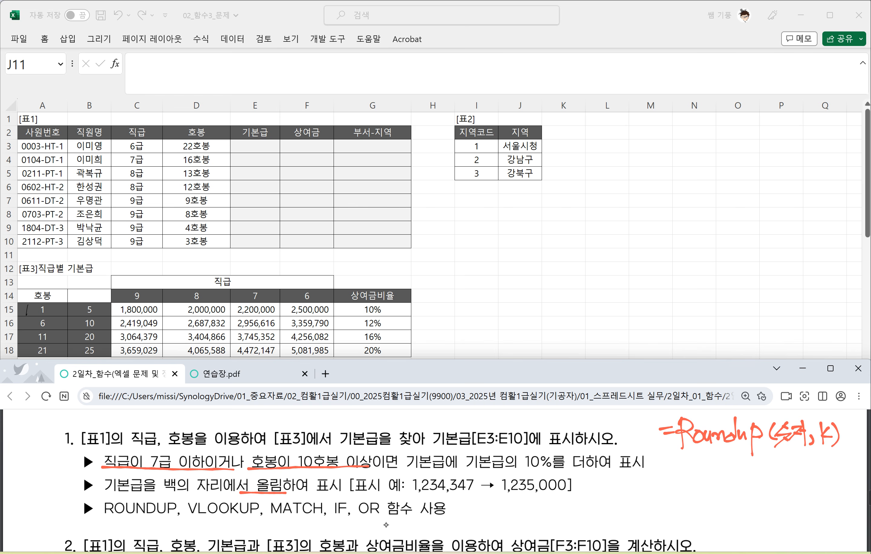
Step: Handwrite the syntax "=Round(숫자,k)" directly beneath the Roundup note
{"action": "left_click_drag", "start_coordinate": [660, 468], "coordinate": [675, 466]}
{"action": "mouse_move", "coordinate": [676, 449]}
{"action": "left_mouse_down"}
{"action": "mouse_move", "coordinate": [677, 481]}
{"action": "mouse_move", "coordinate": [681, 465]}
{"action": "left_mouse_up"}
{"action": "left_click_drag", "start_coordinate": [680, 466], "coordinate": [698, 472]}
{"action": "mouse_move", "coordinate": [697, 464]}
{"action": "left_mouse_down"}
{"action": "mouse_move", "coordinate": [708, 476]}
{"action": "mouse_move", "coordinate": [746, 476]}
{"action": "mouse_move", "coordinate": [768, 453]}
{"action": "mouse_move", "coordinate": [756, 471]}
{"action": "left_mouse_up"}
{"action": "left_click_drag", "start_coordinate": [752, 480], "coordinate": [772, 468]}
{"action": "mouse_move", "coordinate": [769, 471]}
{"action": "left_mouse_down"}
{"action": "mouse_move", "coordinate": [784, 457]}
{"action": "mouse_move", "coordinate": [783, 465]}
{"action": "left_mouse_up"}
{"action": "left_click_drag", "start_coordinate": [783, 451], "coordinate": [792, 479]}
{"action": "mouse_move", "coordinate": [804, 454]}
{"action": "left_mouse_down"}
{"action": "mouse_move", "coordinate": [801, 474]}
{"action": "mouse_move", "coordinate": [813, 469]}
{"action": "left_mouse_up"}
{"action": "left_click_drag", "start_coordinate": [816, 451], "coordinate": [817, 476]}
Step: Handwrite the syntax "=Rounddown(숫자,k)" beneath the Round note
{"action": "left_click_drag", "start_coordinate": [661, 496], "coordinate": [676, 495]}
{"action": "left_click_drag", "start_coordinate": [667, 501], "coordinate": [682, 514]}
{"action": "left_click_drag", "start_coordinate": [678, 488], "coordinate": [691, 512]}
{"action": "left_click_drag", "start_coordinate": [695, 500], "coordinate": [707, 509]}
{"action": "left_click_drag", "start_coordinate": [704, 508], "coordinate": [721, 499]}
{"action": "left_click_drag", "start_coordinate": [732, 477], "coordinate": [730, 509]}
{"action": "left_click_drag", "start_coordinate": [742, 476], "coordinate": [745, 509]}
{"action": "mouse_move", "coordinate": [746, 494]}
{"action": "left_mouse_down"}
{"action": "mouse_move", "coordinate": [753, 508]}
{"action": "mouse_move", "coordinate": [769, 495]}
{"action": "mouse_move", "coordinate": [787, 507]}
{"action": "mouse_move", "coordinate": [802, 482]}
{"action": "left_mouse_up"}
{"action": "left_click_drag", "start_coordinate": [790, 498], "coordinate": [807, 489]}
{"action": "left_click_drag", "start_coordinate": [795, 501], "coordinate": [816, 493]}
{"action": "mouse_move", "coordinate": [808, 497]}
{"action": "left_mouse_down"}
{"action": "mouse_move", "coordinate": [815, 491]}
{"action": "mouse_move", "coordinate": [815, 506]}
{"action": "left_mouse_up"}
{"action": "left_click_drag", "start_coordinate": [816, 490], "coordinate": [821, 495]}
{"action": "mouse_move", "coordinate": [826, 494]}
{"action": "left_mouse_down"}
{"action": "mouse_move", "coordinate": [821, 504]}
{"action": "mouse_move", "coordinate": [831, 498]}
{"action": "left_mouse_up"}
{"action": "mouse_move", "coordinate": [841, 483]}
{"action": "left_mouse_down"}
{"action": "mouse_move", "coordinate": [831, 494]}
{"action": "mouse_move", "coordinate": [844, 496]}
{"action": "left_mouse_up"}
{"action": "left_click_drag", "start_coordinate": [847, 479], "coordinate": [844, 499]}
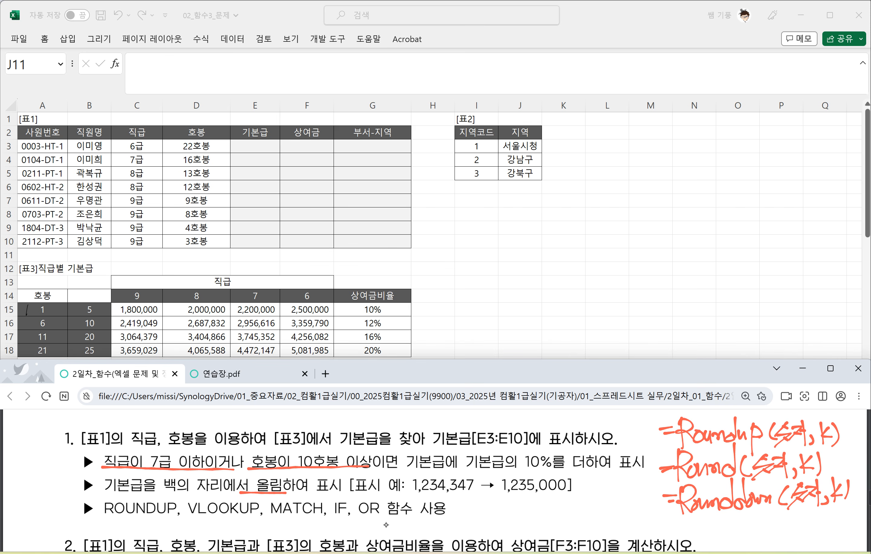
Step: Underline the example value 1,235,000 and handwrite "=Roundup(숫자,-3)" below it
{"action": "left_click_drag", "start_coordinate": [502, 497], "coordinate": [569, 494]}
{"action": "left_click_drag", "start_coordinate": [475, 507], "coordinate": [486, 506]}
{"action": "mouse_move", "coordinate": [474, 514]}
{"action": "left_mouse_down"}
{"action": "mouse_move", "coordinate": [486, 512]}
{"action": "mouse_move", "coordinate": [490, 526]}
{"action": "left_mouse_up"}
{"action": "left_click_drag", "start_coordinate": [492, 498], "coordinate": [502, 519]}
{"action": "mouse_move", "coordinate": [499, 510]}
{"action": "left_mouse_down"}
{"action": "mouse_move", "coordinate": [507, 521]}
{"action": "mouse_move", "coordinate": [528, 517]}
{"action": "left_mouse_up"}
{"action": "mouse_move", "coordinate": [542, 491]}
{"action": "left_mouse_down"}
{"action": "mouse_move", "coordinate": [539, 520]}
{"action": "mouse_move", "coordinate": [552, 521]}
{"action": "left_mouse_up"}
{"action": "mouse_move", "coordinate": [555, 504]}
{"action": "left_mouse_down"}
{"action": "mouse_move", "coordinate": [555, 534]}
{"action": "mouse_move", "coordinate": [560, 516]}
{"action": "mouse_move", "coordinate": [567, 521]}
{"action": "mouse_move", "coordinate": [591, 506]}
{"action": "mouse_move", "coordinate": [602, 514]}
{"action": "left_mouse_up"}
{"action": "mouse_move", "coordinate": [584, 520]}
{"action": "left_mouse_down"}
{"action": "mouse_move", "coordinate": [601, 508]}
{"action": "mouse_move", "coordinate": [604, 527]}
{"action": "left_mouse_up"}
{"action": "mouse_move", "coordinate": [599, 512]}
{"action": "left_mouse_down"}
{"action": "mouse_move", "coordinate": [631, 507]}
{"action": "mouse_move", "coordinate": [644, 525]}
{"action": "left_mouse_up"}
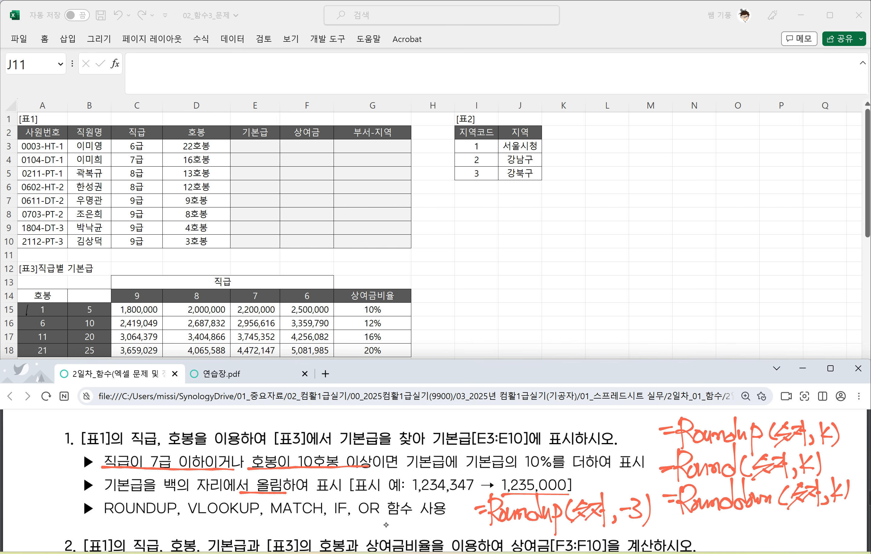
Step: Switch to the practice document 연습장.pdf and find a blank writing area
{"action": "scroll", "coordinate": [457, 479], "scroll_direction": "down", "scroll_amount": 1}
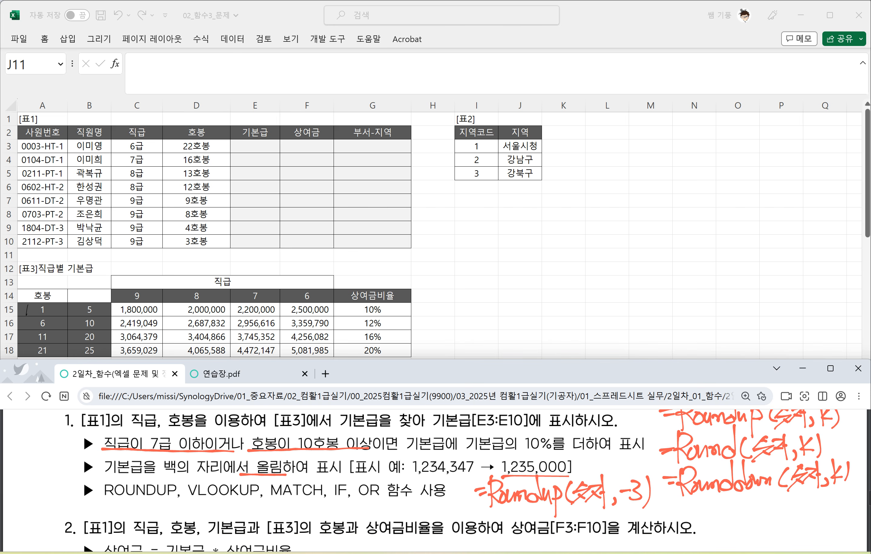
{"action": "left_click", "coordinate": [240, 372]}
{"action": "scroll", "coordinate": [457, 479], "scroll_direction": "down", "scroll_amount": 5}
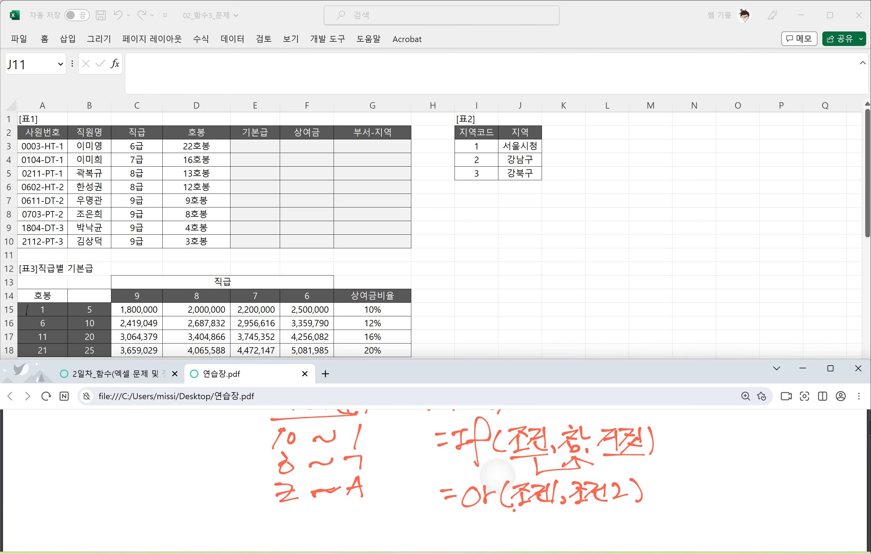
{"action": "mouse_move", "coordinate": [153, 432]}
{"action": "left_mouse_down"}
{"action": "mouse_move", "coordinate": [171, 429]}
{"action": "mouse_move", "coordinate": [172, 438]}
{"action": "left_mouse_up"}
{"action": "left_click_drag", "start_coordinate": [177, 430], "coordinate": [186, 430]}
{"action": "key", "text": "ctrl+z"}
{"action": "key", "text": "ctrl+z"}
{"action": "key", "text": "ctrl+z"}
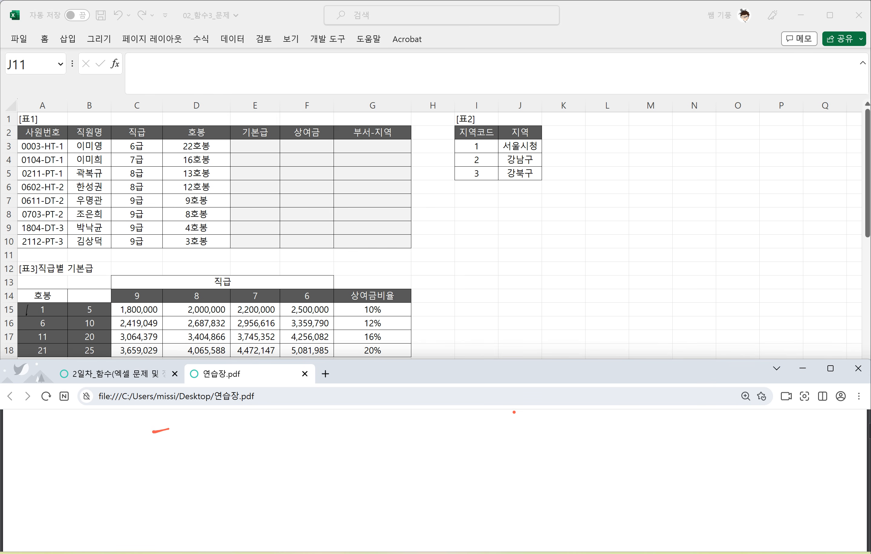
Step: Handwrite the function list "vlookup. match. If. Or" as a heading in the blank area of the practice page
{"action": "mouse_move", "coordinate": [210, 426]}
{"action": "left_mouse_down"}
{"action": "mouse_move", "coordinate": [222, 425]}
{"action": "mouse_move", "coordinate": [233, 444]}
{"action": "left_mouse_up"}
{"action": "left_click_drag", "start_coordinate": [241, 430], "coordinate": [253, 431]}
{"action": "mouse_move", "coordinate": [256, 419]}
{"action": "left_mouse_down"}
{"action": "mouse_move", "coordinate": [257, 443]}
{"action": "mouse_move", "coordinate": [268, 444]}
{"action": "left_mouse_up"}
{"action": "mouse_move", "coordinate": [275, 428]}
{"action": "left_mouse_down"}
{"action": "mouse_move", "coordinate": [275, 442]}
{"action": "mouse_move", "coordinate": [284, 432]}
{"action": "left_mouse_up"}
{"action": "mouse_move", "coordinate": [289, 423]}
{"action": "left_mouse_down"}
{"action": "mouse_move", "coordinate": [289, 458]}
{"action": "mouse_move", "coordinate": [291, 441]}
{"action": "left_mouse_up"}
{"action": "mouse_move", "coordinate": [306, 443]}
{"action": "left_mouse_down"}
{"action": "mouse_move", "coordinate": [334, 429]}
{"action": "mouse_move", "coordinate": [339, 437]}
{"action": "left_mouse_up"}
{"action": "left_click_drag", "start_coordinate": [355, 425], "coordinate": [353, 437]}
{"action": "left_click_drag", "start_coordinate": [367, 417], "coordinate": [368, 443]}
{"action": "mouse_move", "coordinate": [358, 425]}
{"action": "left_mouse_down"}
{"action": "mouse_move", "coordinate": [374, 425]}
{"action": "mouse_move", "coordinate": [382, 439]}
{"action": "left_mouse_up"}
{"action": "left_click_drag", "start_coordinate": [390, 411], "coordinate": [396, 441]}
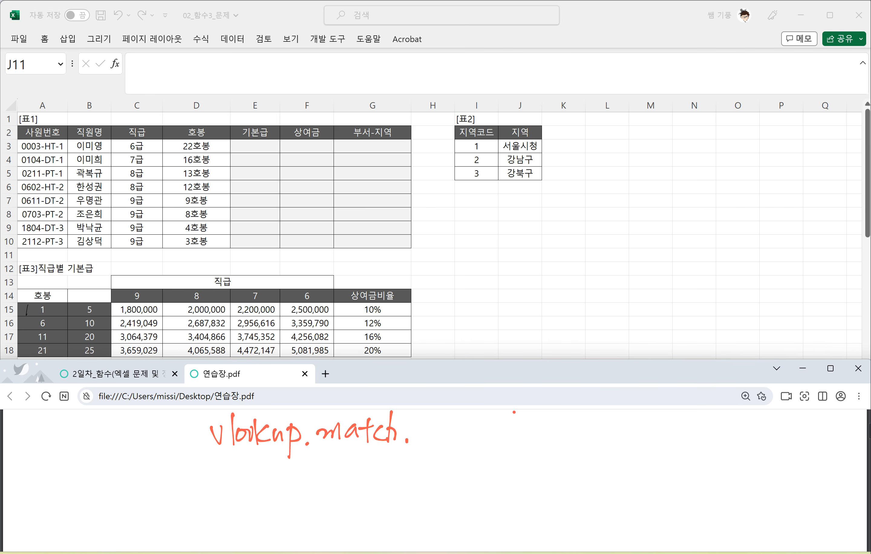
{"action": "left_click_drag", "start_coordinate": [416, 421], "coordinate": [433, 417]}
{"action": "mouse_move", "coordinate": [426, 419]}
{"action": "left_mouse_down"}
{"action": "mouse_move", "coordinate": [425, 441]}
{"action": "mouse_move", "coordinate": [435, 438]}
{"action": "left_mouse_up"}
{"action": "mouse_move", "coordinate": [453, 417]}
{"action": "left_mouse_down"}
{"action": "mouse_move", "coordinate": [441, 451]}
{"action": "mouse_move", "coordinate": [450, 433]}
{"action": "left_mouse_up"}
{"action": "left_click_drag", "start_coordinate": [461, 441], "coordinate": [480, 416]}
{"action": "mouse_move", "coordinate": [492, 430]}
{"action": "left_mouse_down"}
{"action": "mouse_move", "coordinate": [493, 444]}
{"action": "mouse_move", "coordinate": [505, 434]}
{"action": "left_mouse_up"}
{"action": "left_click", "coordinate": [517, 443]}
Step: Handwrite the start of the lookup syntax, "=vlookup(기준셀,참조범위,", under the function list
{"action": "left_click_drag", "start_coordinate": [181, 472], "coordinate": [191, 472]}
{"action": "left_click_drag", "start_coordinate": [187, 477], "coordinate": [214, 464]}
{"action": "mouse_move", "coordinate": [222, 452]}
{"action": "left_mouse_down"}
{"action": "mouse_move", "coordinate": [219, 482]}
{"action": "mouse_move", "coordinate": [230, 469]}
{"action": "left_mouse_up"}
{"action": "left_click_drag", "start_coordinate": [239, 469], "coordinate": [247, 482]}
{"action": "mouse_move", "coordinate": [258, 464]}
{"action": "left_mouse_down"}
{"action": "mouse_move", "coordinate": [248, 471]}
{"action": "mouse_move", "coordinate": [259, 480]}
{"action": "left_mouse_up"}
{"action": "left_click_drag", "start_coordinate": [259, 467], "coordinate": [275, 500]}
{"action": "mouse_move", "coordinate": [277, 465]}
{"action": "left_mouse_down"}
{"action": "mouse_move", "coordinate": [285, 472]}
{"action": "mouse_move", "coordinate": [273, 479]}
{"action": "left_mouse_up"}
{"action": "mouse_move", "coordinate": [297, 463]}
{"action": "left_mouse_down"}
{"action": "mouse_move", "coordinate": [296, 482]}
{"action": "mouse_move", "coordinate": [305, 477]}
{"action": "left_mouse_up"}
{"action": "mouse_move", "coordinate": [313, 458]}
{"action": "left_mouse_down"}
{"action": "mouse_move", "coordinate": [311, 481]}
{"action": "mouse_move", "coordinate": [329, 470]}
{"action": "left_mouse_up"}
{"action": "mouse_move", "coordinate": [315, 474]}
{"action": "left_mouse_down"}
{"action": "mouse_move", "coordinate": [325, 473]}
{"action": "mouse_move", "coordinate": [315, 478]}
{"action": "left_mouse_up"}
{"action": "mouse_move", "coordinate": [320, 473]}
{"action": "left_mouse_down"}
{"action": "mouse_move", "coordinate": [331, 479]}
{"action": "mouse_move", "coordinate": [345, 460]}
{"action": "left_mouse_up"}
{"action": "left_click_drag", "start_coordinate": [340, 465], "coordinate": [350, 469]}
{"action": "left_click_drag", "start_coordinate": [335, 469], "coordinate": [350, 477]}
{"action": "mouse_move", "coordinate": [335, 476]}
{"action": "left_mouse_down"}
{"action": "mouse_move", "coordinate": [356, 482]}
{"action": "mouse_move", "coordinate": [376, 457]}
{"action": "left_mouse_up"}
{"action": "mouse_move", "coordinate": [362, 480]}
{"action": "left_mouse_down"}
{"action": "mouse_move", "coordinate": [383, 459]}
{"action": "mouse_move", "coordinate": [380, 470]}
{"action": "left_mouse_up"}
{"action": "left_click_drag", "start_coordinate": [384, 456], "coordinate": [385, 468]}
{"action": "mouse_move", "coordinate": [385, 464]}
{"action": "left_mouse_down"}
{"action": "mouse_move", "coordinate": [392, 462]}
{"action": "mouse_move", "coordinate": [388, 476]}
{"action": "left_mouse_up"}
{"action": "left_click_drag", "start_coordinate": [397, 463], "coordinate": [403, 477]}
{"action": "left_click_drag", "start_coordinate": [406, 462], "coordinate": [412, 474]}
{"action": "mouse_move", "coordinate": [409, 461]}
{"action": "left_mouse_down"}
{"action": "mouse_move", "coordinate": [422, 458]}
{"action": "mouse_move", "coordinate": [423, 478]}
{"action": "mouse_move", "coordinate": [434, 466]}
{"action": "left_mouse_up"}
{"action": "left_click_drag", "start_coordinate": [423, 471], "coordinate": [439, 478]}
{"action": "left_click_drag", "start_coordinate": [446, 470], "coordinate": [442, 481]}
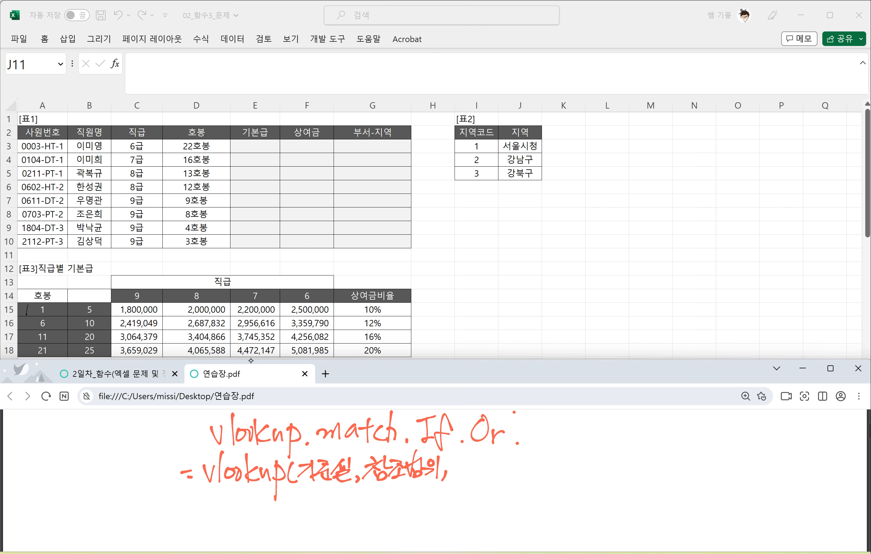
Step: Continue the vlookup syntax with "열번호," and the last argument's options 0 and 1
{"action": "left_click_drag", "start_coordinate": [459, 458], "coordinate": [460, 459]}
{"action": "mouse_move", "coordinate": [460, 463]}
{"action": "left_mouse_down"}
{"action": "mouse_move", "coordinate": [468, 458]}
{"action": "mouse_move", "coordinate": [469, 465]}
{"action": "left_mouse_up"}
{"action": "left_click_drag", "start_coordinate": [456, 469], "coordinate": [468, 479]}
{"action": "left_click_drag", "start_coordinate": [475, 458], "coordinate": [480, 472]}
{"action": "left_click_drag", "start_coordinate": [491, 458], "coordinate": [495, 476]}
{"action": "left_click_drag", "start_coordinate": [495, 451], "coordinate": [500, 454]}
{"action": "mouse_move", "coordinate": [492, 459]}
{"action": "left_mouse_down"}
{"action": "mouse_move", "coordinate": [503, 457]}
{"action": "mouse_move", "coordinate": [497, 463]}
{"action": "left_mouse_up"}
{"action": "mouse_move", "coordinate": [492, 472]}
{"action": "left_mouse_down"}
{"action": "mouse_move", "coordinate": [537, 458]}
{"action": "mouse_move", "coordinate": [533, 498]}
{"action": "left_mouse_up"}
Step: Annotate option 0 of the vlookup syntax with "정확한 값"
{"action": "mouse_move", "coordinate": [559, 451]}
{"action": "left_mouse_down"}
{"action": "mouse_move", "coordinate": [554, 476]}
{"action": "mouse_move", "coordinate": [557, 462]}
{"action": "left_mouse_up"}
{"action": "mouse_move", "coordinate": [559, 462]}
{"action": "left_mouse_down"}
{"action": "mouse_move", "coordinate": [576, 456]}
{"action": "mouse_move", "coordinate": [571, 470]}
{"action": "mouse_move", "coordinate": [596, 448]}
{"action": "left_mouse_up"}
{"action": "mouse_move", "coordinate": [576, 465]}
{"action": "left_mouse_down"}
{"action": "mouse_move", "coordinate": [593, 453]}
{"action": "mouse_move", "coordinate": [599, 463]}
{"action": "left_mouse_up"}
{"action": "mouse_move", "coordinate": [584, 460]}
{"action": "left_mouse_down"}
{"action": "mouse_move", "coordinate": [601, 470]}
{"action": "mouse_move", "coordinate": [605, 450]}
{"action": "left_mouse_up"}
{"action": "left_click_drag", "start_coordinate": [593, 461], "coordinate": [598, 466]}
{"action": "left_click_drag", "start_coordinate": [599, 452], "coordinate": [608, 461]}
{"action": "left_click_drag", "start_coordinate": [604, 448], "coordinate": [617, 460]}
{"action": "left_click_drag", "start_coordinate": [602, 468], "coordinate": [623, 453]}
{"action": "mouse_move", "coordinate": [614, 450]}
{"action": "left_mouse_down"}
{"action": "mouse_move", "coordinate": [627, 460]}
{"action": "mouse_move", "coordinate": [626, 453]}
{"action": "left_mouse_up"}
{"action": "left_click_drag", "start_coordinate": [617, 461], "coordinate": [650, 457]}
{"action": "mouse_move", "coordinate": [658, 442]}
{"action": "left_mouse_down"}
{"action": "mouse_move", "coordinate": [644, 457]}
{"action": "mouse_move", "coordinate": [653, 468]}
{"action": "left_mouse_up"}
{"action": "mouse_move", "coordinate": [649, 454]}
{"action": "left_mouse_down"}
{"action": "mouse_move", "coordinate": [666, 471]}
{"action": "mouse_move", "coordinate": [644, 475]}
{"action": "left_mouse_up"}
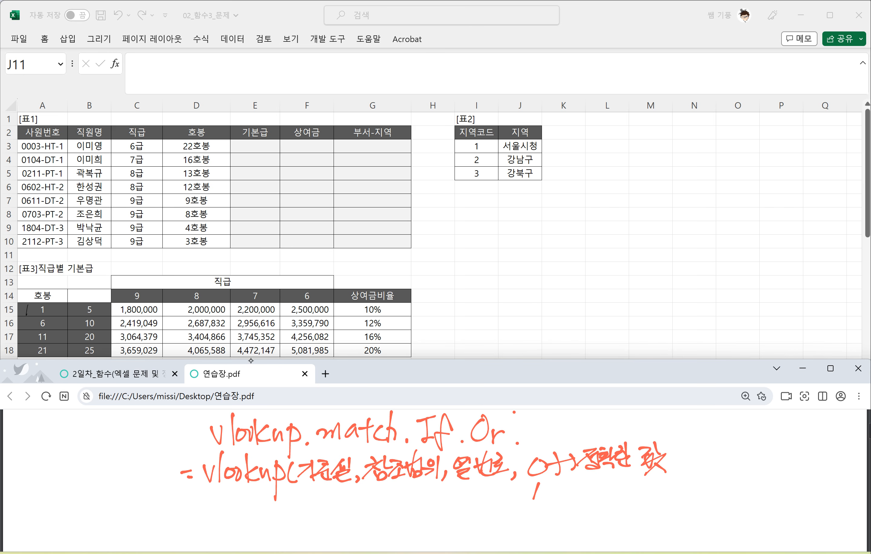
Step: Annotate option 1 of the vlookup syntax with an arrow and "유사한 값"
{"action": "left_click_drag", "start_coordinate": [543, 492], "coordinate": [581, 492]}
{"action": "mouse_move", "coordinate": [573, 505]}
{"action": "left_mouse_down"}
{"action": "mouse_move", "coordinate": [590, 493]}
{"action": "mouse_move", "coordinate": [606, 498]}
{"action": "left_mouse_up"}
{"action": "mouse_move", "coordinate": [608, 477]}
{"action": "left_mouse_down"}
{"action": "mouse_move", "coordinate": [608, 507]}
{"action": "mouse_move", "coordinate": [620, 490]}
{"action": "left_mouse_up"}
{"action": "mouse_move", "coordinate": [623, 478]}
{"action": "left_mouse_down"}
{"action": "mouse_move", "coordinate": [626, 503]}
{"action": "mouse_move", "coordinate": [651, 492]}
{"action": "left_mouse_up"}
{"action": "left_click_drag", "start_coordinate": [663, 475], "coordinate": [653, 505]}
{"action": "mouse_move", "coordinate": [639, 498]}
{"action": "left_mouse_down"}
{"action": "mouse_move", "coordinate": [665, 490]}
{"action": "mouse_move", "coordinate": [664, 498]}
{"action": "left_mouse_up"}
{"action": "left_click_drag", "start_coordinate": [657, 502], "coordinate": [665, 499]}
Step: Handwrite the equivalents "0 ⇒ false" and "1 = true" below the vlookup syntax
{"action": "left_click_drag", "start_coordinate": [240, 502], "coordinate": [237, 500]}
{"action": "left_click_drag", "start_coordinate": [250, 506], "coordinate": [266, 511]}
{"action": "left_click_drag", "start_coordinate": [258, 498], "coordinate": [260, 519]}
{"action": "mouse_move", "coordinate": [303, 489]}
{"action": "left_mouse_down"}
{"action": "mouse_move", "coordinate": [287, 526]}
{"action": "mouse_move", "coordinate": [307, 508]}
{"action": "left_mouse_up"}
{"action": "left_click_drag", "start_coordinate": [312, 506], "coordinate": [314, 520]}
{"action": "mouse_move", "coordinate": [327, 503]}
{"action": "left_mouse_down"}
{"action": "mouse_move", "coordinate": [317, 516]}
{"action": "mouse_move", "coordinate": [336, 515]}
{"action": "left_mouse_up"}
{"action": "left_click_drag", "start_coordinate": [394, 495], "coordinate": [390, 518]}
{"action": "mouse_move", "coordinate": [404, 504]}
{"action": "left_mouse_down"}
{"action": "mouse_move", "coordinate": [418, 508]}
{"action": "mouse_move", "coordinate": [452, 492]}
{"action": "left_mouse_up"}
{"action": "mouse_move", "coordinate": [438, 485]}
{"action": "left_mouse_down"}
{"action": "mouse_move", "coordinate": [437, 515]}
{"action": "mouse_move", "coordinate": [454, 514]}
{"action": "left_mouse_up"}
{"action": "mouse_move", "coordinate": [455, 502]}
{"action": "left_mouse_down"}
{"action": "mouse_move", "coordinate": [465, 494]}
{"action": "mouse_move", "coordinate": [472, 509]}
{"action": "left_mouse_up"}
{"action": "left_click_drag", "start_coordinate": [475, 504], "coordinate": [487, 510]}
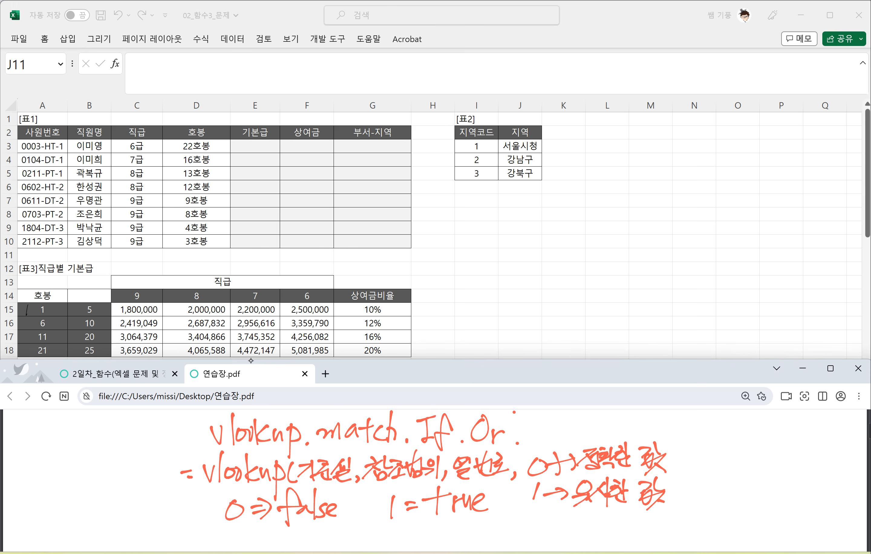
Step: Handwrite "=match" on a new line below the false and true notes
{"action": "scroll", "coordinate": [435, 476], "scroll_direction": "down", "scroll_amount": 3}
{"action": "left_click_drag", "start_coordinate": [190, 495], "coordinate": [201, 492]}
{"action": "mouse_move", "coordinate": [194, 500]}
{"action": "left_mouse_down"}
{"action": "mouse_move", "coordinate": [279, 484]}
{"action": "mouse_move", "coordinate": [271, 501]}
{"action": "left_mouse_up"}
{"action": "left_click_drag", "start_coordinate": [295, 486], "coordinate": [283, 500]}
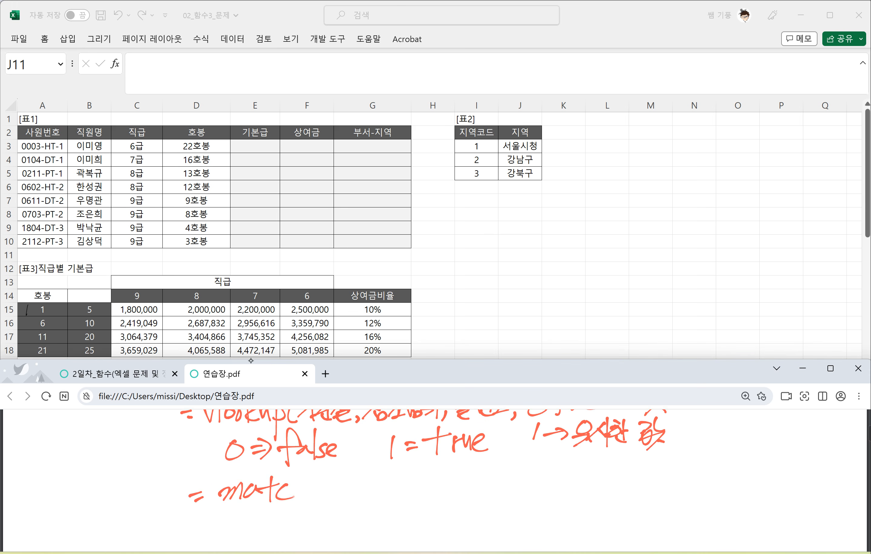
{"action": "left_click_drag", "start_coordinate": [293, 464], "coordinate": [292, 506]}
{"action": "left_click_drag", "start_coordinate": [292, 492], "coordinate": [313, 499]}
{"action": "left_click", "coordinate": [543, 553]}
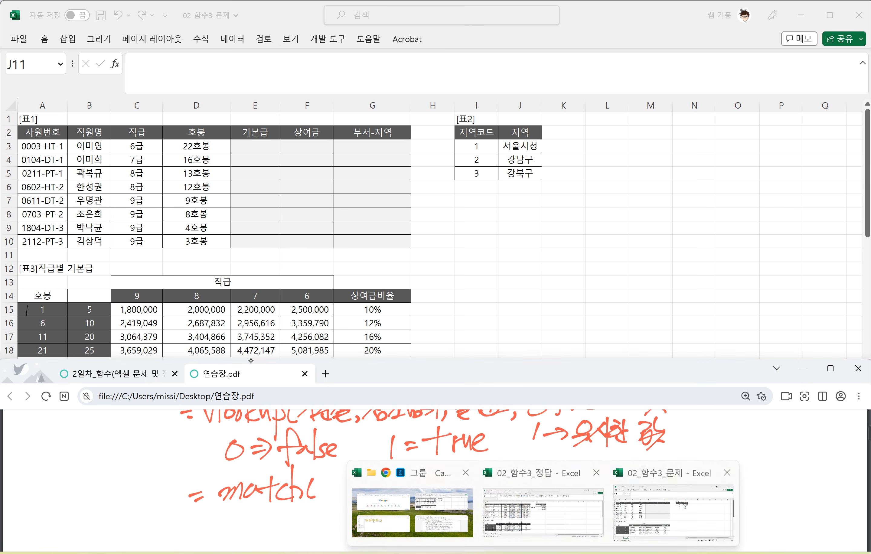
{"action": "left_click", "coordinate": [250, 360]}
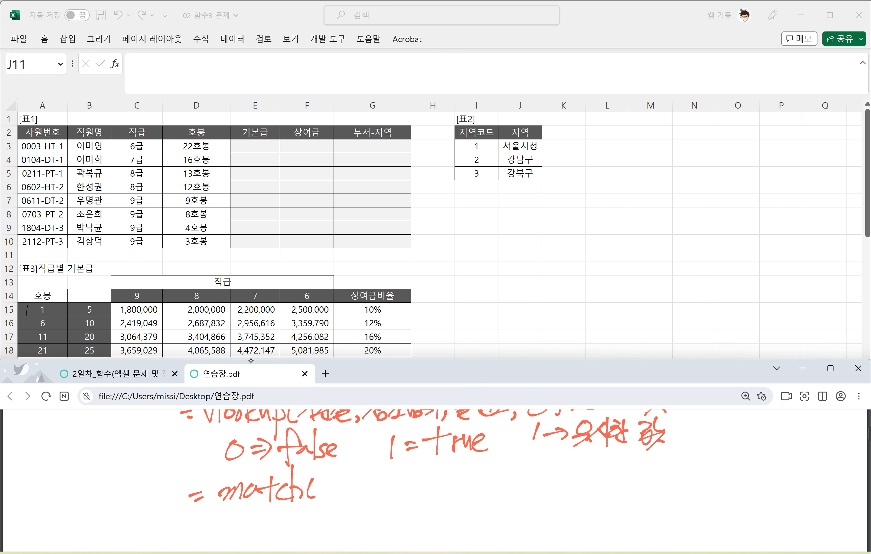
Step: Handwrite the match arguments "(찾을값, 범위," after "=match"
{"action": "left_click_drag", "start_coordinate": [325, 471], "coordinate": [328, 475]}
{"action": "mouse_move", "coordinate": [318, 480]}
{"action": "left_mouse_down"}
{"action": "mouse_move", "coordinate": [332, 476]}
{"action": "mouse_move", "coordinate": [313, 494]}
{"action": "left_mouse_up"}
{"action": "left_click_drag", "start_coordinate": [324, 482], "coordinate": [330, 488]}
{"action": "mouse_move", "coordinate": [332, 472]}
{"action": "left_mouse_down"}
{"action": "mouse_move", "coordinate": [340, 481]}
{"action": "mouse_move", "coordinate": [316, 504]}
{"action": "mouse_move", "coordinate": [336, 494]}
{"action": "left_mouse_up"}
{"action": "left_click_drag", "start_coordinate": [345, 472], "coordinate": [350, 480]}
{"action": "left_click_drag", "start_coordinate": [339, 486], "coordinate": [350, 493]}
{"action": "mouse_move", "coordinate": [353, 476]}
{"action": "left_mouse_down"}
{"action": "mouse_move", "coordinate": [351, 487]}
{"action": "mouse_move", "coordinate": [366, 484]}
{"action": "left_mouse_up"}
{"action": "mouse_move", "coordinate": [367, 481]}
{"action": "left_mouse_down"}
{"action": "mouse_move", "coordinate": [375, 483]}
{"action": "mouse_move", "coordinate": [367, 492]}
{"action": "left_mouse_up"}
{"action": "mouse_move", "coordinate": [376, 483]}
{"action": "left_mouse_down"}
{"action": "mouse_move", "coordinate": [360, 502]}
{"action": "mouse_move", "coordinate": [375, 495]}
{"action": "left_mouse_up"}
{"action": "mouse_move", "coordinate": [382, 493]}
{"action": "left_mouse_down"}
{"action": "mouse_move", "coordinate": [379, 501]}
{"action": "mouse_move", "coordinate": [405, 475]}
{"action": "left_mouse_up"}
{"action": "left_click_drag", "start_coordinate": [404, 474], "coordinate": [406, 494]}
{"action": "left_click_drag", "start_coordinate": [417, 474], "coordinate": [413, 475]}
{"action": "left_click_drag", "start_coordinate": [405, 488], "coordinate": [418, 488]}
{"action": "left_click_drag", "start_coordinate": [423, 473], "coordinate": [424, 496]}
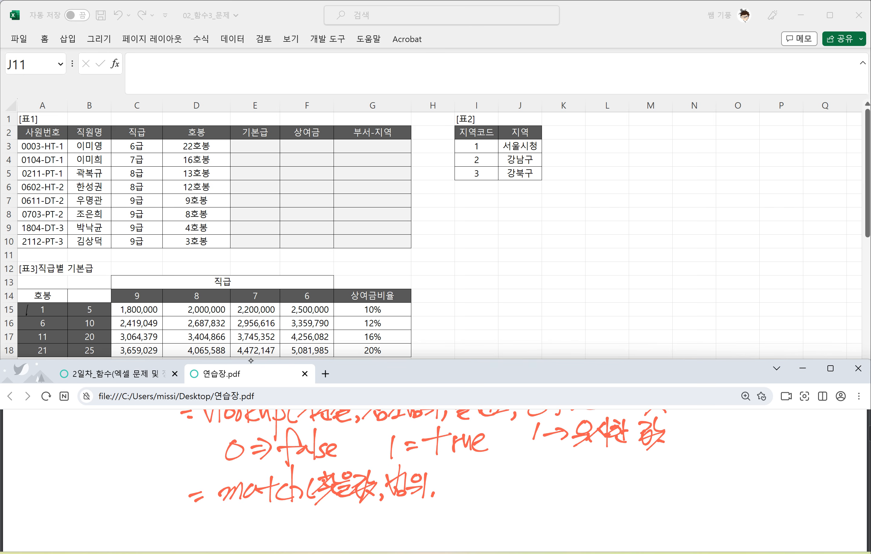
Step: Handwrite the match type options 0, 1 and -1 and annotate option 0 with an arrow and "정확한 값"
{"action": "mouse_move", "coordinate": [451, 475]}
{"action": "left_mouse_down"}
{"action": "mouse_move", "coordinate": [443, 492]}
{"action": "mouse_move", "coordinate": [452, 476]}
{"action": "left_mouse_up"}
{"action": "left_click_drag", "start_coordinate": [458, 471], "coordinate": [451, 531]}
{"action": "left_click_drag", "start_coordinate": [456, 519], "coordinate": [451, 541]}
{"action": "left_click_drag", "start_coordinate": [462, 486], "coordinate": [480, 484]}
{"action": "mouse_move", "coordinate": [476, 477]}
{"action": "left_mouse_down"}
{"action": "mouse_move", "coordinate": [477, 494]}
{"action": "mouse_move", "coordinate": [497, 483]}
{"action": "left_mouse_up"}
{"action": "left_click_drag", "start_coordinate": [497, 480], "coordinate": [503, 478]}
{"action": "mouse_move", "coordinate": [504, 471]}
{"action": "left_mouse_down"}
{"action": "mouse_move", "coordinate": [506, 487]}
{"action": "mouse_move", "coordinate": [500, 482]}
{"action": "left_mouse_up"}
{"action": "mouse_move", "coordinate": [510, 468]}
{"action": "left_mouse_down"}
{"action": "mouse_move", "coordinate": [515, 483]}
{"action": "mouse_move", "coordinate": [527, 476]}
{"action": "mouse_move", "coordinate": [522, 488]}
{"action": "left_mouse_up"}
{"action": "left_click_drag", "start_coordinate": [524, 466], "coordinate": [534, 483]}
{"action": "mouse_move", "coordinate": [534, 464]}
{"action": "left_mouse_down"}
{"action": "mouse_move", "coordinate": [538, 491]}
{"action": "mouse_move", "coordinate": [563, 476]}
{"action": "left_mouse_up"}
{"action": "left_click_drag", "start_coordinate": [567, 463], "coordinate": [558, 490]}
{"action": "mouse_move", "coordinate": [545, 475]}
{"action": "left_mouse_down"}
{"action": "mouse_move", "coordinate": [564, 492]}
{"action": "mouse_move", "coordinate": [556, 496]}
{"action": "left_mouse_up"}
{"action": "left_click_drag", "start_coordinate": [565, 485], "coordinate": [578, 486]}
Step: Annotate match option 1 with an arrow and "보다 작은 값"
{"action": "scroll", "coordinate": [423, 476], "scroll_direction": "down", "scroll_amount": 1}
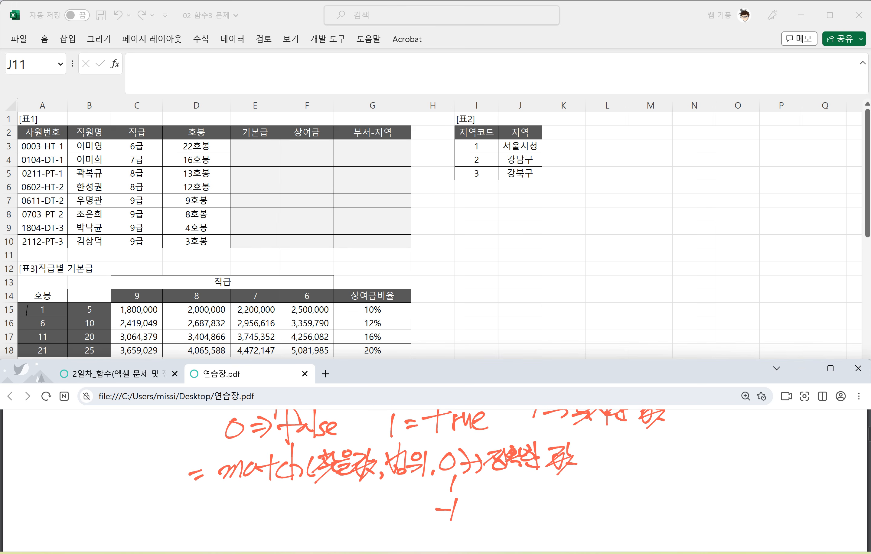
{"action": "left_click_drag", "start_coordinate": [469, 489], "coordinate": [486, 495]}
{"action": "mouse_move", "coordinate": [495, 478]}
{"action": "left_mouse_down"}
{"action": "mouse_move", "coordinate": [498, 490]}
{"action": "mouse_move", "coordinate": [512, 490]}
{"action": "left_mouse_up"}
{"action": "left_click_drag", "start_coordinate": [497, 486], "coordinate": [509, 489]}
{"action": "left_click_drag", "start_coordinate": [498, 492], "coordinate": [521, 491]}
{"action": "mouse_move", "coordinate": [523, 473]}
{"action": "left_mouse_down"}
{"action": "mouse_move", "coordinate": [523, 497]}
{"action": "mouse_move", "coordinate": [549, 477]}
{"action": "left_mouse_up"}
{"action": "mouse_move", "coordinate": [545, 476]}
{"action": "left_mouse_down"}
{"action": "mouse_move", "coordinate": [534, 493]}
{"action": "mouse_move", "coordinate": [548, 488]}
{"action": "left_mouse_up"}
{"action": "left_click_drag", "start_coordinate": [551, 474], "coordinate": [556, 483]}
{"action": "mouse_move", "coordinate": [538, 489]}
{"action": "left_mouse_down"}
{"action": "mouse_move", "coordinate": [555, 495]}
{"action": "mouse_move", "coordinate": [567, 482]}
{"action": "left_mouse_up"}
{"action": "mouse_move", "coordinate": [550, 483]}
{"action": "left_mouse_down"}
{"action": "mouse_move", "coordinate": [571, 492]}
{"action": "mouse_move", "coordinate": [587, 471]}
{"action": "left_mouse_up"}
{"action": "left_click_drag", "start_coordinate": [588, 469], "coordinate": [581, 493]}
{"action": "left_click_drag", "start_coordinate": [587, 474], "coordinate": [597, 481]}
{"action": "left_click_drag", "start_coordinate": [592, 486], "coordinate": [599, 497]}
Step: Annotate match option -1 with an arrow and "보다 큰 값"
{"action": "left_click_drag", "start_coordinate": [466, 514], "coordinate": [484, 512]}
{"action": "mouse_move", "coordinate": [477, 508]}
{"action": "left_mouse_down"}
{"action": "mouse_move", "coordinate": [486, 526]}
{"action": "mouse_move", "coordinate": [501, 522]}
{"action": "left_mouse_up"}
{"action": "left_click_drag", "start_coordinate": [509, 504], "coordinate": [509, 515]}
{"action": "mouse_move", "coordinate": [505, 518]}
{"action": "left_mouse_down"}
{"action": "mouse_move", "coordinate": [505, 527]}
{"action": "mouse_move", "coordinate": [514, 525]}
{"action": "left_mouse_up"}
{"action": "left_click_drag", "start_coordinate": [524, 509], "coordinate": [526, 530]}
{"action": "left_click_drag", "start_coordinate": [525, 518], "coordinate": [553, 509]}
{"action": "mouse_move", "coordinate": [553, 509]}
{"action": "left_mouse_down"}
{"action": "mouse_move", "coordinate": [540, 519]}
{"action": "mouse_move", "coordinate": [551, 519]}
{"action": "left_mouse_up"}
{"action": "left_click_drag", "start_coordinate": [545, 522], "coordinate": [569, 519]}
{"action": "left_click_drag", "start_coordinate": [571, 506], "coordinate": [573, 519]}
{"action": "mouse_move", "coordinate": [564, 523]}
{"action": "left_mouse_down"}
{"action": "mouse_move", "coordinate": [584, 513]}
{"action": "mouse_move", "coordinate": [581, 523]}
{"action": "left_mouse_up"}
{"action": "left_click_drag", "start_coordinate": [574, 523], "coordinate": [581, 531]}
Step: Underline 범위 in the match syntax, circle option 1 and mark it "오름차순" with an arrow
{"action": "mouse_move", "coordinate": [387, 485]}
{"action": "left_mouse_down"}
{"action": "mouse_move", "coordinate": [432, 479]}
{"action": "mouse_move", "coordinate": [455, 498]}
{"action": "left_mouse_up"}
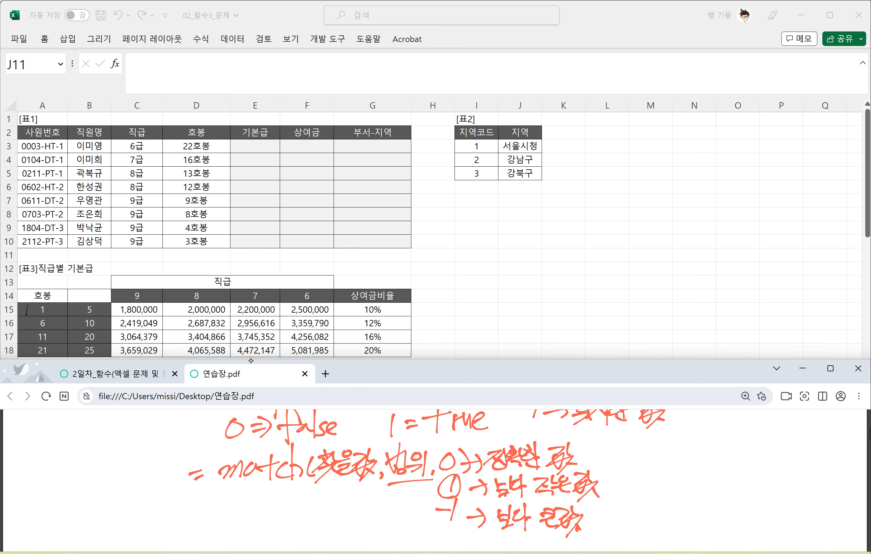
{"action": "mouse_move", "coordinate": [358, 486]}
{"action": "left_mouse_down"}
{"action": "mouse_move", "coordinate": [380, 505]}
{"action": "mouse_move", "coordinate": [401, 486]}
{"action": "mouse_move", "coordinate": [410, 496]}
{"action": "left_mouse_up"}
{"action": "left_click_drag", "start_coordinate": [409, 498], "coordinate": [423, 505]}
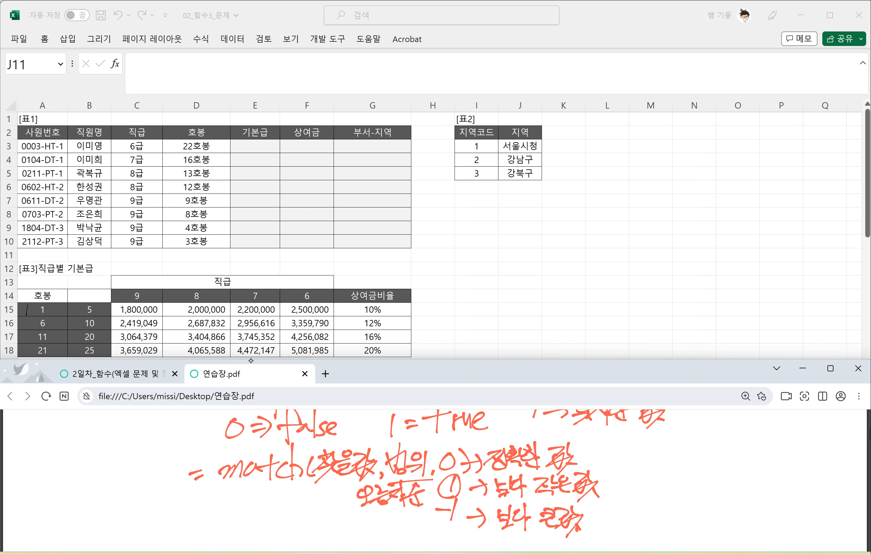
{"action": "left_click_drag", "start_coordinate": [344, 496], "coordinate": [322, 504]}
{"action": "left_click_drag", "start_coordinate": [337, 492], "coordinate": [313, 497]}
{"action": "mouse_move", "coordinate": [329, 491]}
{"action": "left_mouse_down"}
{"action": "mouse_move", "coordinate": [311, 505]}
{"action": "mouse_move", "coordinate": [333, 507]}
{"action": "left_mouse_up"}
Step: Handwrite the ascending order examples "1~10", "ㄱ~ㅎ" and "a~z" beside the 오름차순 note
{"action": "left_click_drag", "start_coordinate": [194, 495], "coordinate": [189, 510]}
{"action": "mouse_move", "coordinate": [206, 501]}
{"action": "left_mouse_down"}
{"action": "mouse_move", "coordinate": [229, 498]}
{"action": "mouse_move", "coordinate": [232, 513]}
{"action": "left_mouse_up"}
{"action": "left_click_drag", "start_coordinate": [261, 494], "coordinate": [260, 493]}
{"action": "scroll", "coordinate": [426, 475], "scroll_direction": "down", "scroll_amount": 1}
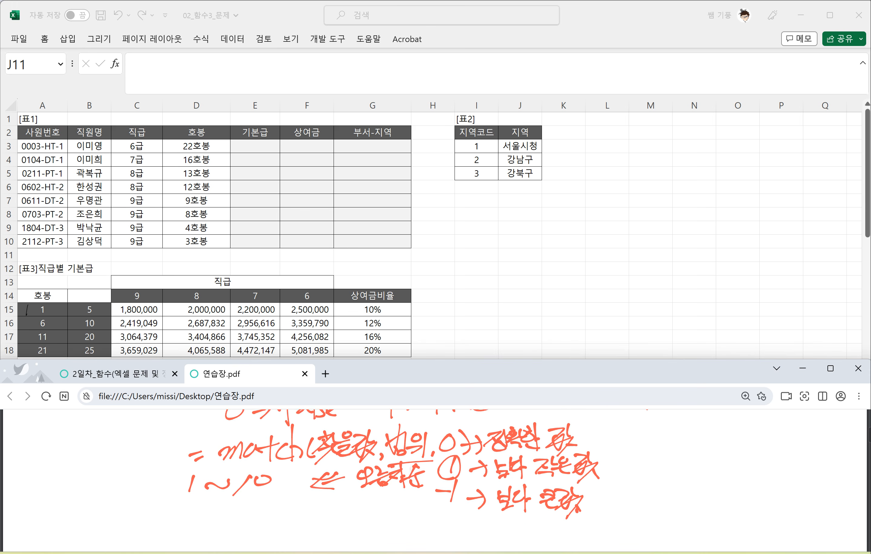
{"action": "mouse_move", "coordinate": [183, 490]}
{"action": "left_mouse_down"}
{"action": "mouse_move", "coordinate": [195, 500]}
{"action": "mouse_move", "coordinate": [253, 485]}
{"action": "left_mouse_up"}
{"action": "left_click_drag", "start_coordinate": [242, 485], "coordinate": [258, 492]}
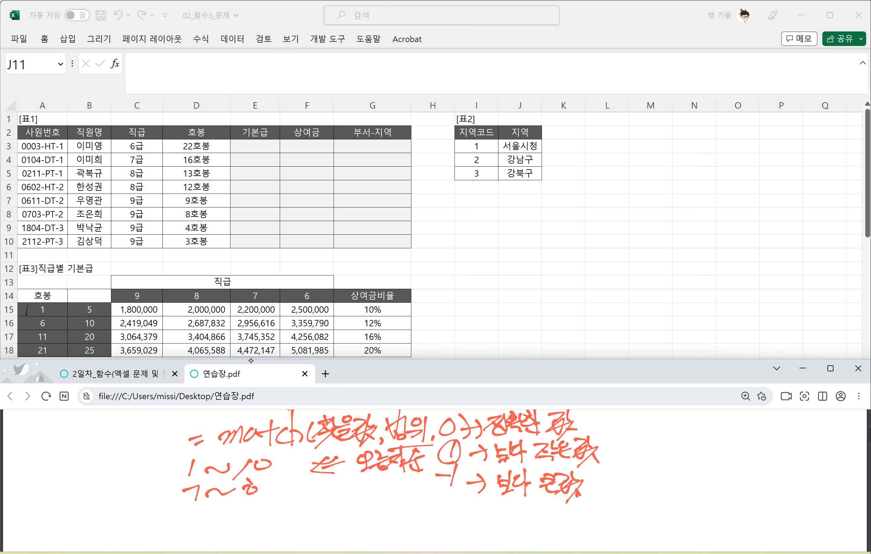
{"action": "mouse_move", "coordinate": [194, 513]}
{"action": "left_mouse_down"}
{"action": "mouse_move", "coordinate": [203, 524]}
{"action": "mouse_move", "coordinate": [228, 510]}
{"action": "mouse_move", "coordinate": [260, 522]}
{"action": "mouse_move", "coordinate": [265, 511]}
{"action": "left_mouse_up"}
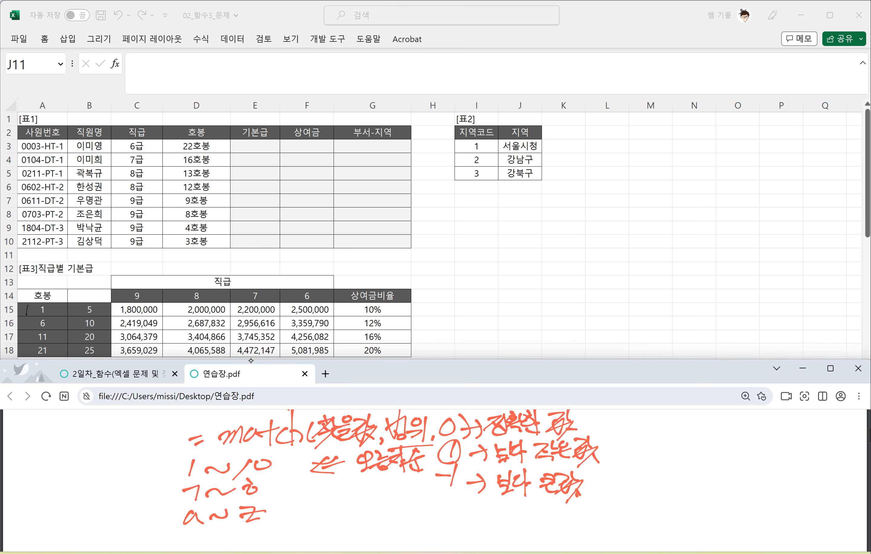
Step: Handwrite "내림차순" beside match option -1
{"action": "left_click_drag", "start_coordinate": [358, 484], "coordinate": [377, 499]}
{"action": "left_click_drag", "start_coordinate": [381, 478], "coordinate": [397, 490]}
{"action": "left_click_drag", "start_coordinate": [396, 480], "coordinate": [396, 499]}
{"action": "mouse_move", "coordinate": [399, 485]}
{"action": "left_mouse_down"}
{"action": "mouse_move", "coordinate": [413, 479]}
{"action": "mouse_move", "coordinate": [417, 503]}
{"action": "mouse_move", "coordinate": [431, 492]}
{"action": "mouse_move", "coordinate": [434, 504]}
{"action": "left_mouse_up"}
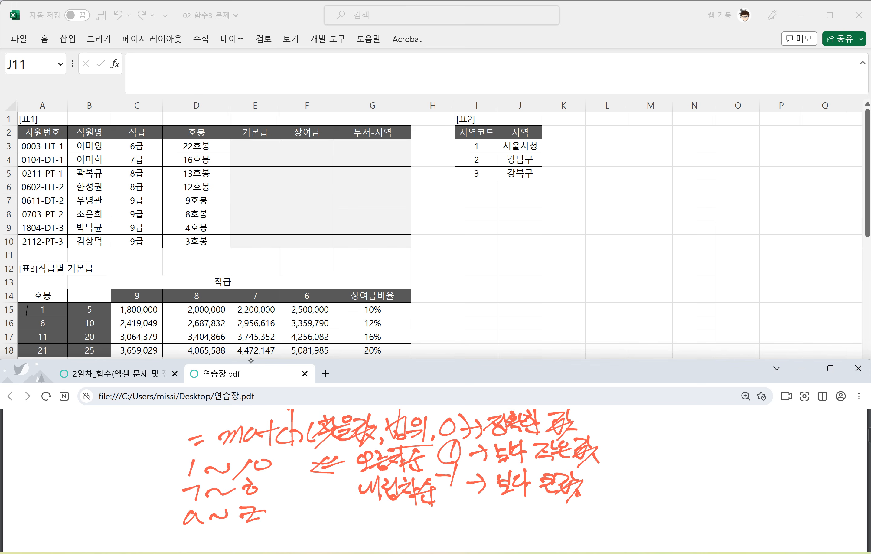
Step: Handwrite the syntax "if(조건, 참, 거짓)" below the sort order notes
{"action": "scroll", "coordinate": [439, 475], "scroll_direction": "down", "scroll_amount": 1}
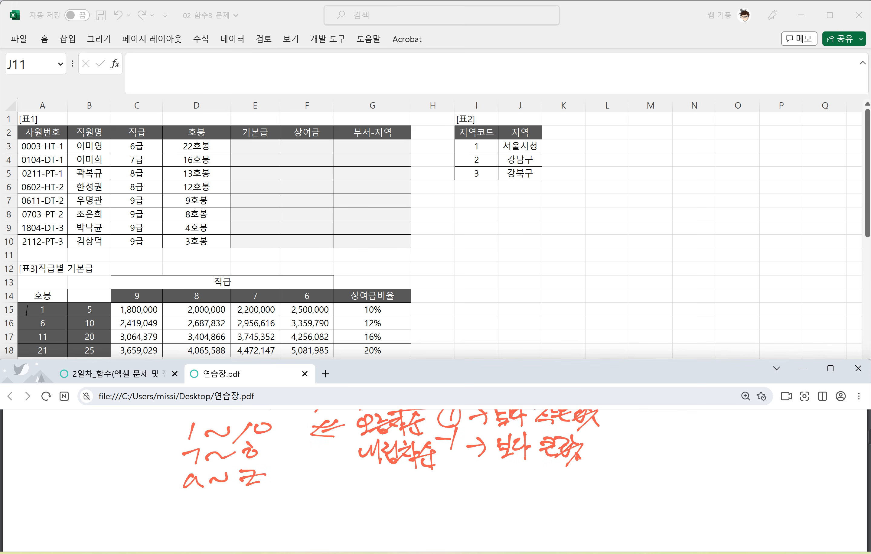
{"action": "mouse_move", "coordinate": [300, 487]}
{"action": "left_mouse_down"}
{"action": "mouse_move", "coordinate": [310, 501]}
{"action": "mouse_move", "coordinate": [339, 493]}
{"action": "left_mouse_up"}
{"action": "mouse_move", "coordinate": [322, 468]}
{"action": "left_mouse_down"}
{"action": "mouse_move", "coordinate": [324, 514]}
{"action": "mouse_move", "coordinate": [337, 489]}
{"action": "mouse_move", "coordinate": [350, 498]}
{"action": "mouse_move", "coordinate": [374, 477]}
{"action": "left_mouse_up"}
{"action": "left_click_drag", "start_coordinate": [370, 479], "coordinate": [376, 496]}
{"action": "mouse_move", "coordinate": [377, 479]}
{"action": "left_mouse_down"}
{"action": "mouse_move", "coordinate": [390, 477]}
{"action": "mouse_move", "coordinate": [380, 493]}
{"action": "left_mouse_up"}
{"action": "left_click_drag", "start_coordinate": [390, 472], "coordinate": [397, 498]}
{"action": "mouse_move", "coordinate": [402, 491]}
{"action": "left_mouse_down"}
{"action": "mouse_move", "coordinate": [398, 501]}
{"action": "mouse_move", "coordinate": [423, 480]}
{"action": "left_mouse_up"}
{"action": "left_click_drag", "start_coordinate": [412, 482], "coordinate": [428, 490]}
{"action": "left_click_drag", "start_coordinate": [428, 483], "coordinate": [436, 486]}
{"action": "mouse_move", "coordinate": [414, 490]}
{"action": "left_mouse_down"}
{"action": "mouse_move", "coordinate": [434, 501]}
{"action": "mouse_move", "coordinate": [453, 477]}
{"action": "left_mouse_up"}
{"action": "mouse_move", "coordinate": [450, 480]}
{"action": "left_mouse_down"}
{"action": "mouse_move", "coordinate": [440, 495]}
{"action": "mouse_move", "coordinate": [458, 497]}
{"action": "left_mouse_up"}
{"action": "mouse_move", "coordinate": [458, 480]}
{"action": "left_mouse_down"}
{"action": "mouse_move", "coordinate": [470, 476]}
{"action": "mouse_move", "coordinate": [458, 492]}
{"action": "left_mouse_up"}
{"action": "mouse_move", "coordinate": [474, 474]}
{"action": "left_mouse_down"}
{"action": "mouse_move", "coordinate": [476, 494]}
{"action": "mouse_move", "coordinate": [459, 498]}
{"action": "left_mouse_up"}
Step: Handwrite "=or(" and its arguments beside the if syntax
{"action": "mouse_move", "coordinate": [465, 491]}
{"action": "left_mouse_down"}
{"action": "mouse_move", "coordinate": [476, 504]}
{"action": "mouse_move", "coordinate": [528, 481]}
{"action": "mouse_move", "coordinate": [529, 489]}
{"action": "left_mouse_up"}
{"action": "left_click_drag", "start_coordinate": [546, 470], "coordinate": [579, 494]}
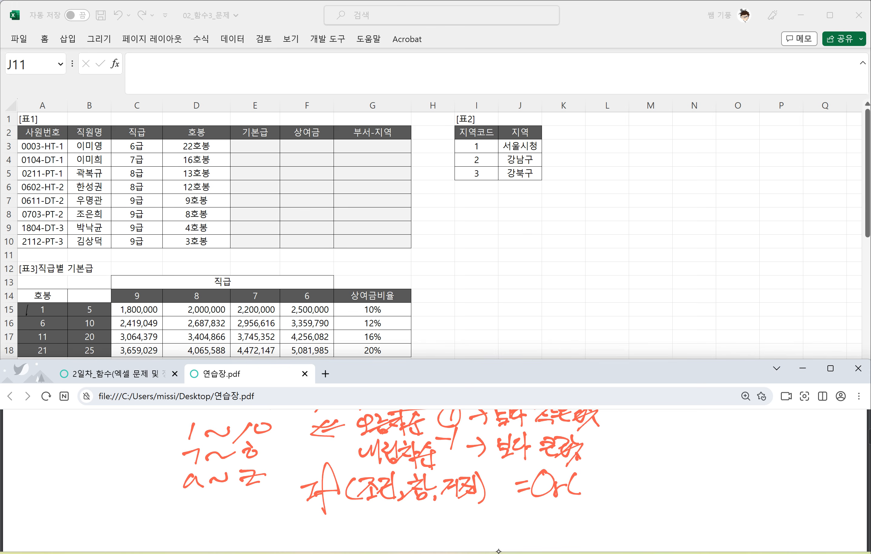
{"action": "mouse_move", "coordinate": [582, 474]}
{"action": "left_mouse_down"}
{"action": "mouse_move", "coordinate": [595, 482]}
{"action": "mouse_move", "coordinate": [585, 492]}
{"action": "mouse_move", "coordinate": [608, 488]}
{"action": "mouse_move", "coordinate": [618, 475]}
{"action": "mouse_move", "coordinate": [625, 494]}
{"action": "mouse_move", "coordinate": [659, 475]}
{"action": "mouse_move", "coordinate": [664, 490]}
{"action": "mouse_move", "coordinate": [694, 492]}
{"action": "left_mouse_up"}
{"action": "mouse_move", "coordinate": [578, 502]}
{"action": "left_mouse_down"}
{"action": "mouse_move", "coordinate": [628, 498]}
{"action": "mouse_move", "coordinate": [582, 525]}
{"action": "mouse_move", "coordinate": [618, 509]}
{"action": "mouse_move", "coordinate": [610, 527]}
{"action": "left_mouse_up"}
{"action": "mouse_move", "coordinate": [703, 484]}
{"action": "left_mouse_down"}
{"action": "mouse_move", "coordinate": [721, 482]}
{"action": "mouse_move", "coordinate": [718, 492]}
{"action": "left_mouse_up"}
{"action": "left_click_drag", "start_coordinate": [734, 467], "coordinate": [723, 490]}
{"action": "left_click_drag", "start_coordinate": [732, 482], "coordinate": [749, 484]}
{"action": "left_click_drag", "start_coordinate": [739, 482], "coordinate": [752, 496]}
Step: Return to the problem PDF and handwrite "=vlookup(기준셀," above question 1
{"action": "key", "text": "ctrl+shift+Tab"}
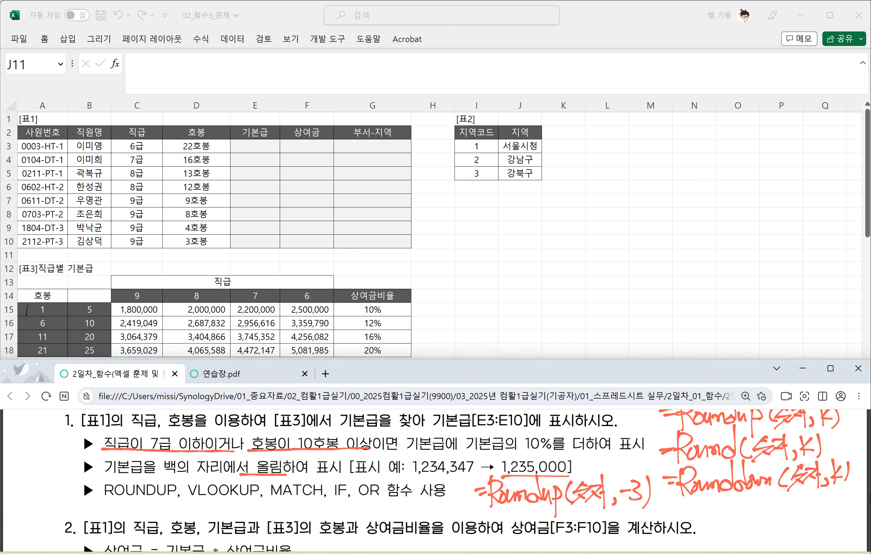
{"action": "left_click", "coordinate": [473, 271]}
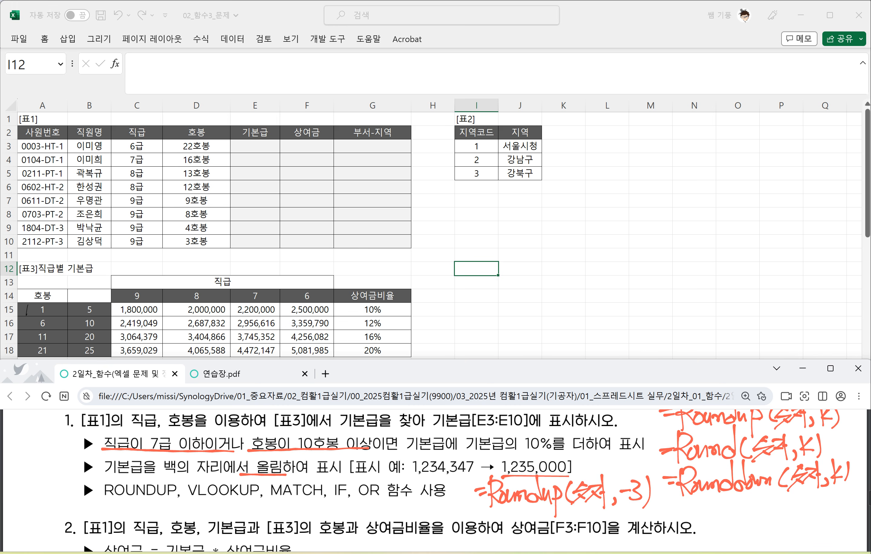
{"action": "scroll", "coordinate": [475, 476], "scroll_direction": "up", "scroll_amount": 1}
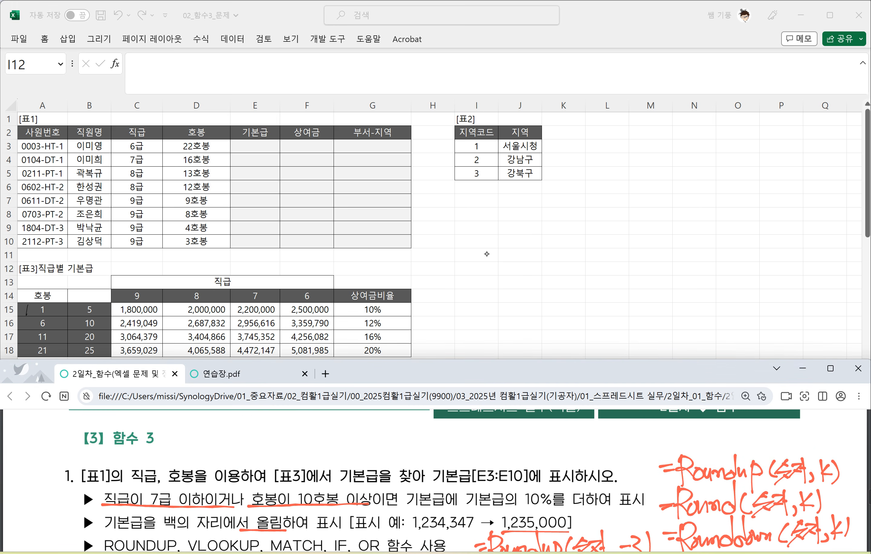
{"action": "left_click_drag", "start_coordinate": [202, 441], "coordinate": [215, 440]}
{"action": "left_click_drag", "start_coordinate": [202, 449], "coordinate": [217, 446]}
{"action": "mouse_move", "coordinate": [220, 441]}
{"action": "left_mouse_down"}
{"action": "mouse_move", "coordinate": [229, 436]}
{"action": "mouse_move", "coordinate": [234, 456]}
{"action": "left_mouse_up"}
{"action": "mouse_move", "coordinate": [243, 436]}
{"action": "left_mouse_down"}
{"action": "mouse_move", "coordinate": [239, 447]}
{"action": "mouse_move", "coordinate": [249, 436]}
{"action": "mouse_move", "coordinate": [259, 453]}
{"action": "left_mouse_up"}
{"action": "mouse_move", "coordinate": [254, 449]}
{"action": "left_mouse_down"}
{"action": "mouse_move", "coordinate": [268, 437]}
{"action": "mouse_move", "coordinate": [280, 448]}
{"action": "mouse_move", "coordinate": [282, 471]}
{"action": "left_mouse_up"}
{"action": "mouse_move", "coordinate": [277, 442]}
{"action": "left_mouse_down"}
{"action": "mouse_move", "coordinate": [288, 435]}
{"action": "mouse_move", "coordinate": [284, 453]}
{"action": "left_mouse_up"}
{"action": "mouse_move", "coordinate": [304, 431]}
{"action": "left_mouse_down"}
{"action": "mouse_move", "coordinate": [303, 455]}
{"action": "mouse_move", "coordinate": [322, 453]}
{"action": "left_mouse_up"}
{"action": "left_click_drag", "start_coordinate": [325, 442], "coordinate": [340, 431]}
{"action": "mouse_move", "coordinate": [314, 453]}
{"action": "left_mouse_down"}
{"action": "mouse_move", "coordinate": [347, 436]}
{"action": "mouse_move", "coordinate": [346, 451]}
{"action": "left_mouse_up"}
{"action": "left_click_drag", "start_coordinate": [332, 449], "coordinate": [364, 444]}
{"action": "mouse_move", "coordinate": [347, 444]}
{"action": "left_mouse_down"}
{"action": "mouse_move", "coordinate": [364, 445]}
{"action": "mouse_move", "coordinate": [364, 454]}
{"action": "left_mouse_up"}
Step: Add the argument "참조범위," to the handwritten vlookup syntax above question 1
{"action": "mouse_move", "coordinate": [370, 446]}
{"action": "left_mouse_down"}
{"action": "mouse_move", "coordinate": [369, 455]}
{"action": "mouse_move", "coordinate": [391, 433]}
{"action": "mouse_move", "coordinate": [395, 452]}
{"action": "left_mouse_up"}
{"action": "left_click_drag", "start_coordinate": [383, 440], "coordinate": [405, 440]}
{"action": "mouse_move", "coordinate": [382, 447]}
{"action": "left_mouse_down"}
{"action": "mouse_move", "coordinate": [397, 452]}
{"action": "mouse_move", "coordinate": [411, 435]}
{"action": "left_mouse_up"}
{"action": "left_click_drag", "start_coordinate": [399, 434], "coordinate": [414, 449]}
{"action": "mouse_move", "coordinate": [419, 432]}
{"action": "left_mouse_down"}
{"action": "mouse_move", "coordinate": [420, 447]}
{"action": "mouse_move", "coordinate": [431, 439]}
{"action": "left_mouse_up"}
{"action": "left_click_drag", "start_coordinate": [419, 445], "coordinate": [431, 452]}
{"action": "left_click_drag", "start_coordinate": [435, 431], "coordinate": [444, 444]}
{"action": "left_click_drag", "start_coordinate": [434, 446], "coordinate": [448, 452]}
{"action": "left_click_drag", "start_coordinate": [451, 446], "coordinate": [454, 453]}
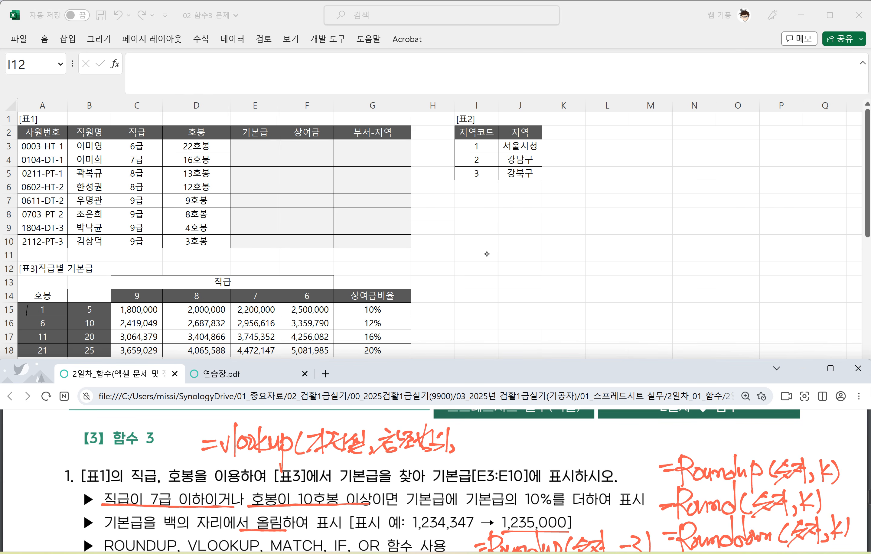
Step: Complete the handwritten vlookup syntax with "열번호, 0)" and note option 1 beneath the 0
{"action": "mouse_move", "coordinate": [462, 431]}
{"action": "left_mouse_down"}
{"action": "mouse_move", "coordinate": [468, 445]}
{"action": "mouse_move", "coordinate": [477, 430]}
{"action": "left_mouse_up"}
{"action": "left_click_drag", "start_coordinate": [475, 431], "coordinate": [476, 440]}
{"action": "mouse_move", "coordinate": [460, 444]}
{"action": "left_mouse_down"}
{"action": "mouse_move", "coordinate": [475, 452]}
{"action": "mouse_move", "coordinate": [485, 445]}
{"action": "left_mouse_up"}
{"action": "left_click_drag", "start_coordinate": [489, 425], "coordinate": [494, 449]}
{"action": "left_click_drag", "start_coordinate": [493, 425], "coordinate": [505, 441]}
{"action": "mouse_move", "coordinate": [495, 436]}
{"action": "left_mouse_down"}
{"action": "mouse_move", "coordinate": [516, 452]}
{"action": "mouse_move", "coordinate": [534, 433]}
{"action": "mouse_move", "coordinate": [548, 453]}
{"action": "left_mouse_up"}
{"action": "left_click_drag", "start_coordinate": [541, 453], "coordinate": [533, 470]}
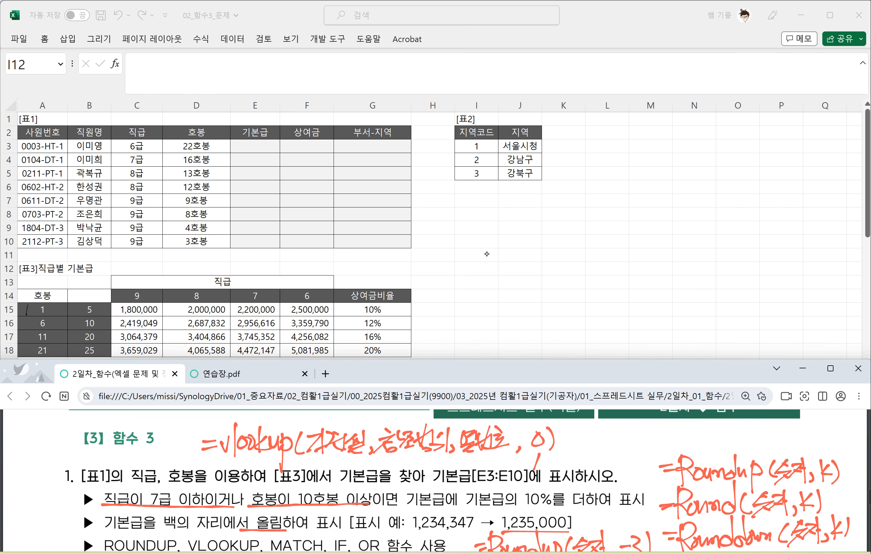
Step: Outline A15:G18 of table 3 on the worksheet in red and label it "참조범위"
{"action": "scroll", "coordinate": [486, 253], "scroll_direction": "down", "scroll_amount": 1}
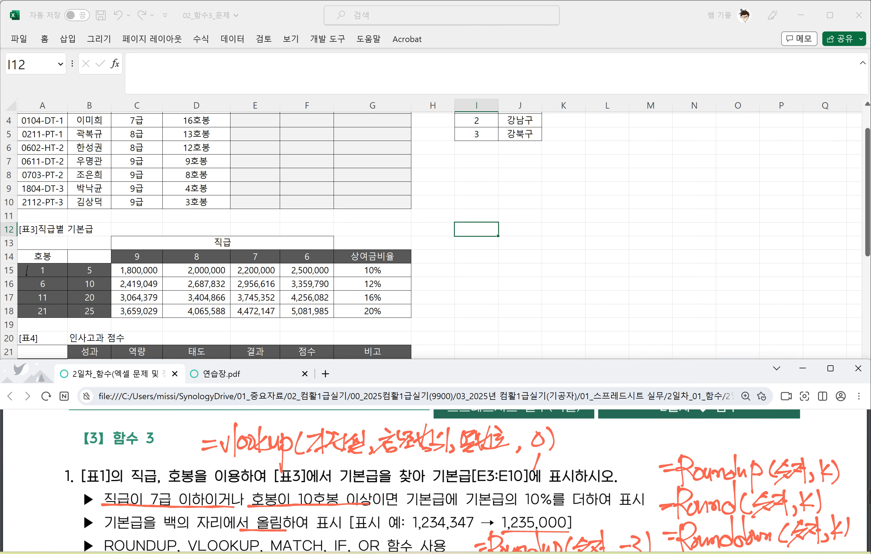
{"action": "left_click_drag", "start_coordinate": [26, 266], "coordinate": [26, 274]}
{"action": "mouse_move", "coordinate": [25, 313]}
{"action": "left_mouse_down"}
{"action": "mouse_move", "coordinate": [402, 315]}
{"action": "mouse_move", "coordinate": [415, 263]}
{"action": "mouse_move", "coordinate": [32, 268]}
{"action": "left_mouse_up"}
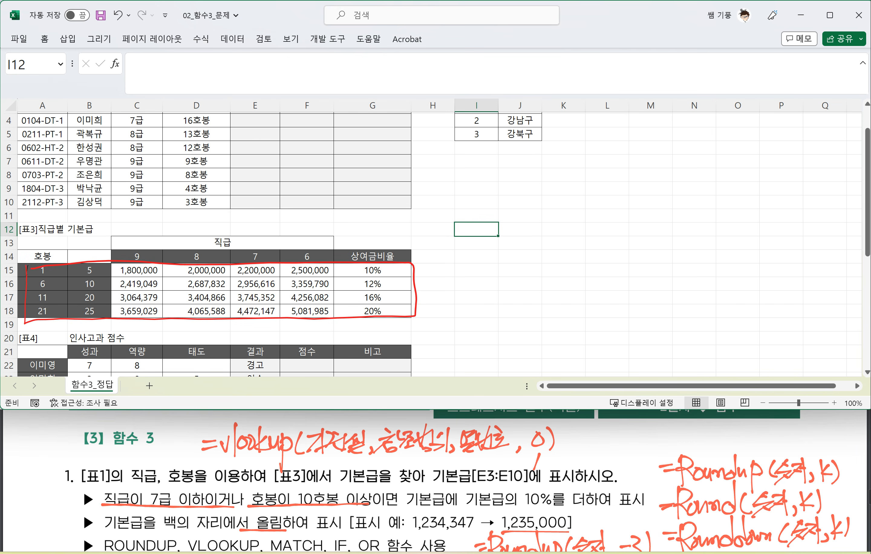
{"action": "mouse_move", "coordinate": [422, 273]}
{"action": "left_mouse_down"}
{"action": "mouse_move", "coordinate": [430, 289]}
{"action": "mouse_move", "coordinate": [442, 278]}
{"action": "mouse_move", "coordinate": [431, 294]}
{"action": "mouse_move", "coordinate": [450, 283]}
{"action": "mouse_move", "coordinate": [463, 293]}
{"action": "mouse_move", "coordinate": [487, 289]}
{"action": "mouse_move", "coordinate": [491, 301]}
{"action": "left_mouse_up"}
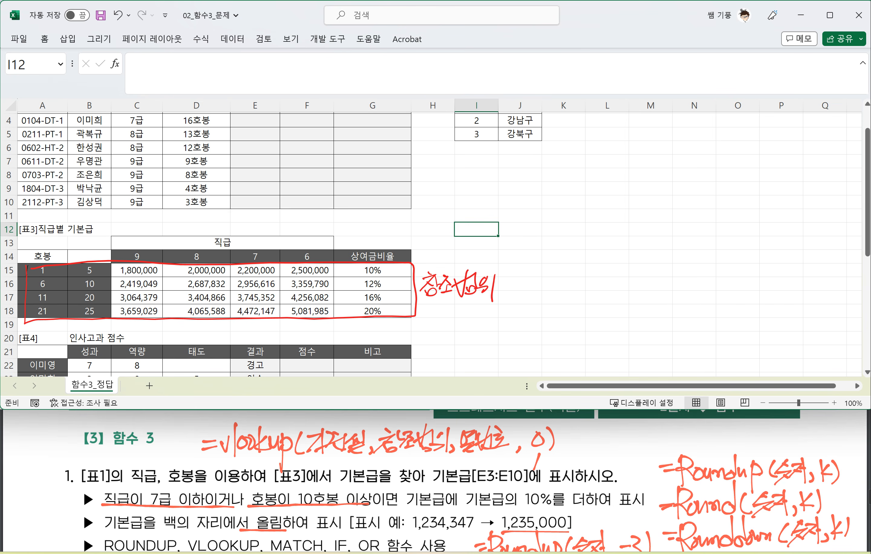
{"action": "left_click", "coordinate": [306, 311]}
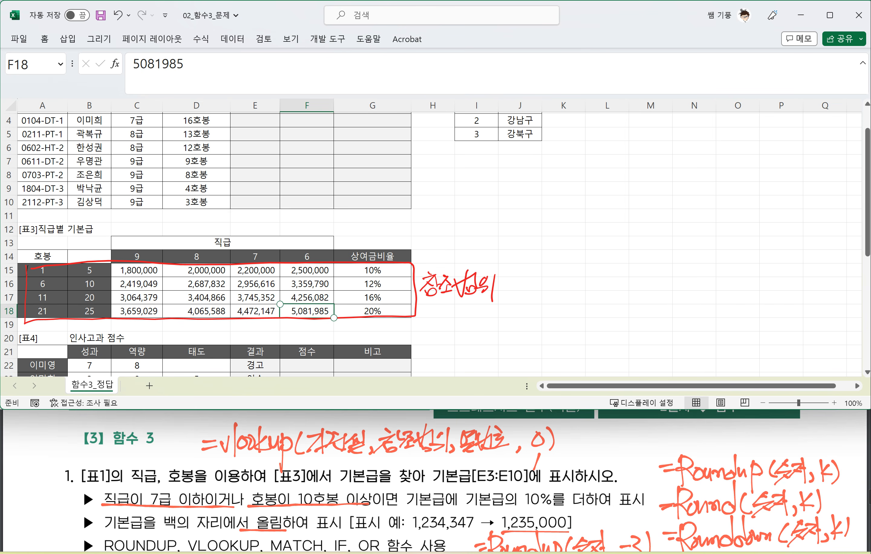
Step: Number columns A to F of table 3 by hand from 1 to 6
{"action": "left_click_drag", "start_coordinate": [41, 239], "coordinate": [37, 263]}
{"action": "mouse_move", "coordinate": [78, 241]}
{"action": "left_mouse_down"}
{"action": "mouse_move", "coordinate": [78, 254]}
{"action": "mouse_move", "coordinate": [130, 251]}
{"action": "left_mouse_up"}
{"action": "left_click_drag", "start_coordinate": [193, 239], "coordinate": [193, 260]}
{"action": "mouse_move", "coordinate": [263, 234]}
{"action": "left_mouse_down"}
{"action": "mouse_move", "coordinate": [253, 250]}
{"action": "mouse_move", "coordinate": [267, 241]}
{"action": "mouse_move", "coordinate": [304, 251]}
{"action": "left_mouse_up"}
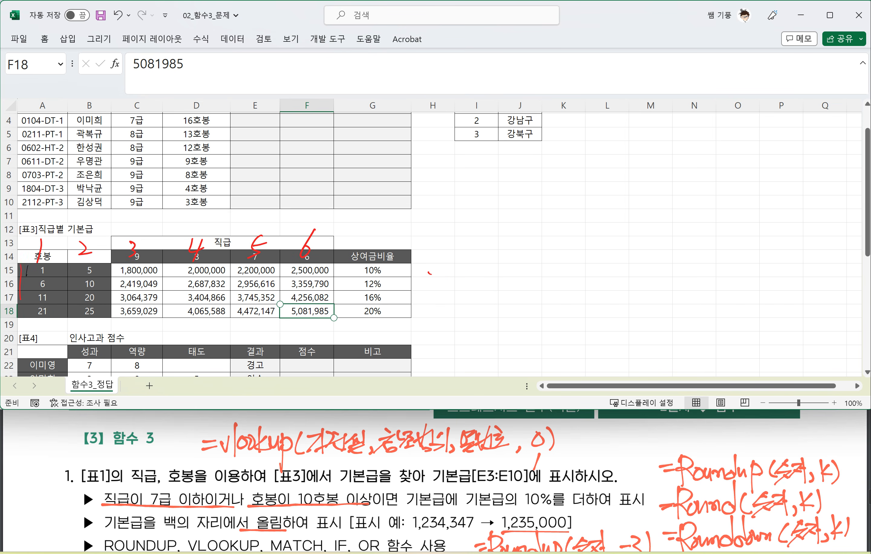
Step: Outline A15:F18 of table 3 in red and label it "참조범위" with an arrow
{"action": "mouse_move", "coordinate": [23, 266]}
{"action": "left_mouse_down"}
{"action": "mouse_move", "coordinate": [172, 321]}
{"action": "mouse_move", "coordinate": [338, 324]}
{"action": "mouse_move", "coordinate": [303, 265]}
{"action": "mouse_move", "coordinate": [81, 262]}
{"action": "left_mouse_up"}
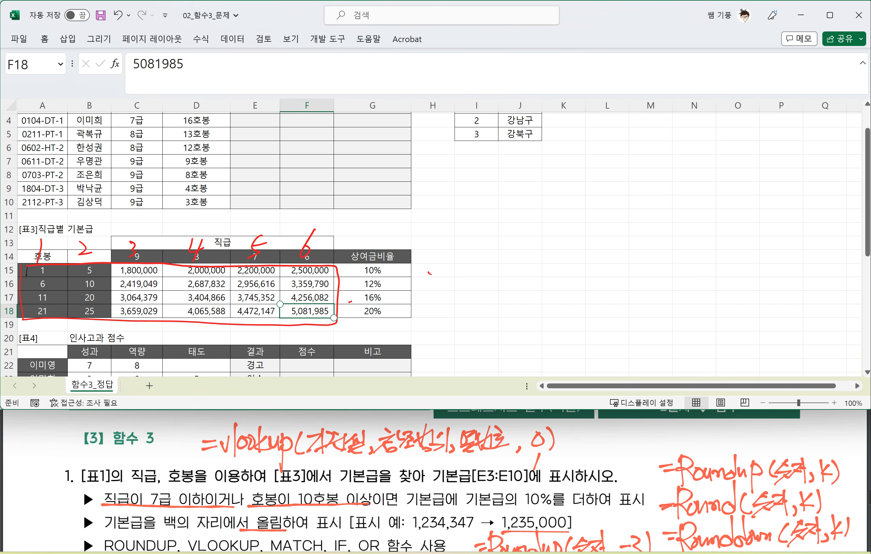
{"action": "mouse_move", "coordinate": [428, 289]}
{"action": "left_mouse_down"}
{"action": "mouse_move", "coordinate": [349, 303]}
{"action": "mouse_move", "coordinate": [366, 307]}
{"action": "mouse_move", "coordinate": [441, 280]}
{"action": "mouse_move", "coordinate": [433, 296]}
{"action": "mouse_move", "coordinate": [459, 286]}
{"action": "left_mouse_up"}
{"action": "mouse_move", "coordinate": [441, 292]}
{"action": "left_mouse_down"}
{"action": "mouse_move", "coordinate": [451, 301]}
{"action": "mouse_move", "coordinate": [473, 295]}
{"action": "left_mouse_up"}
{"action": "mouse_move", "coordinate": [485, 269]}
{"action": "left_mouse_down"}
{"action": "mouse_move", "coordinate": [476, 294]}
{"action": "mouse_move", "coordinate": [492, 287]}
{"action": "left_mouse_up"}
{"action": "left_click_drag", "start_coordinate": [481, 292], "coordinate": [492, 298]}
{"action": "left_click_drag", "start_coordinate": [494, 274], "coordinate": [506, 292]}
{"action": "mouse_move", "coordinate": [511, 265]}
{"action": "left_mouse_down"}
{"action": "mouse_move", "coordinate": [507, 304]}
{"action": "mouse_move", "coordinate": [509, 294]}
{"action": "left_mouse_up"}
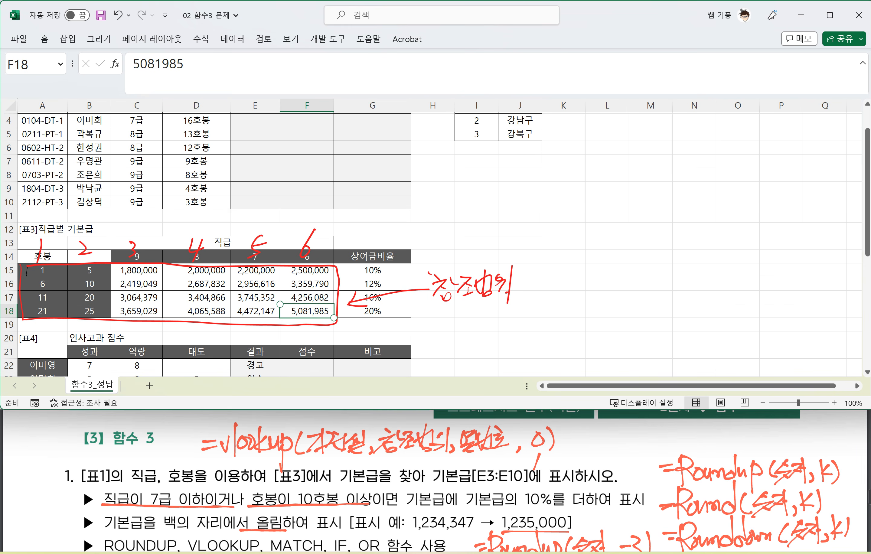
Step: Label the handwritten column numbers above table 3 "열번호" with an arrow
{"action": "left_click_drag", "start_coordinate": [380, 243], "coordinate": [357, 246]}
{"action": "mouse_move", "coordinate": [366, 239]}
{"action": "left_mouse_down"}
{"action": "mouse_move", "coordinate": [354, 248]}
{"action": "mouse_move", "coordinate": [405, 250]}
{"action": "mouse_move", "coordinate": [419, 226]}
{"action": "mouse_move", "coordinate": [423, 253]}
{"action": "mouse_move", "coordinate": [432, 235]}
{"action": "left_mouse_up"}
{"action": "left_click_drag", "start_coordinate": [428, 238], "coordinate": [441, 246]}
{"action": "left_click", "coordinate": [444, 250]}
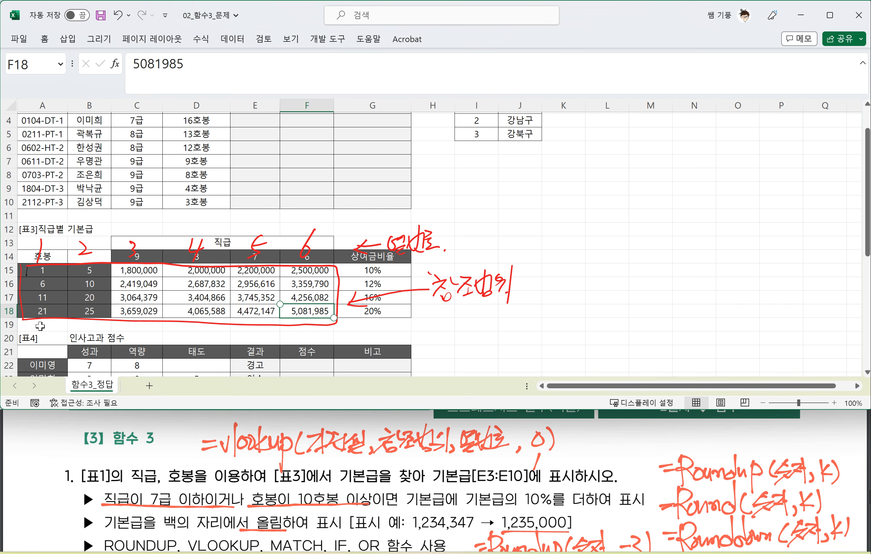
Step: Circle 22호봉 in D3 of table 1 and handwrite "기준셀" below it
{"action": "scroll", "coordinate": [48, 316], "scroll_direction": "up", "scroll_amount": 1}
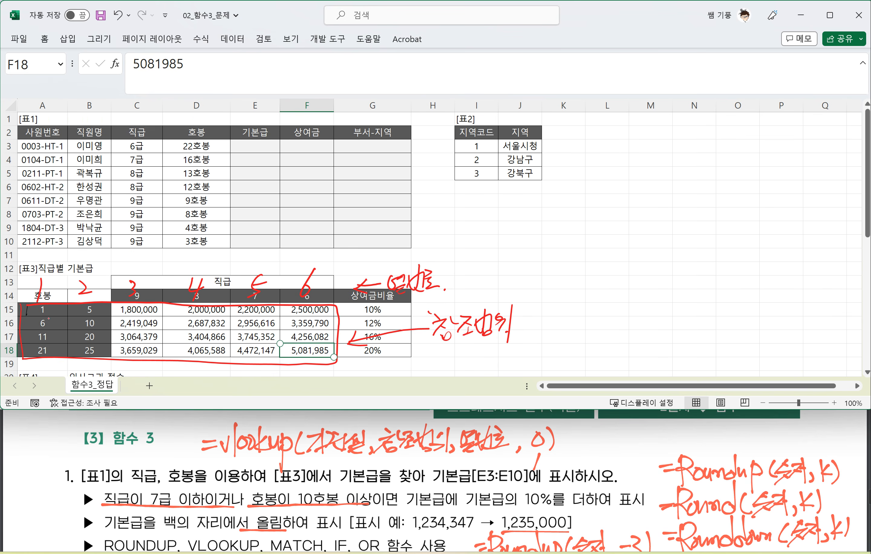
{"action": "left_click_drag", "start_coordinate": [204, 154], "coordinate": [205, 148]}
{"action": "left_click_drag", "start_coordinate": [163, 169], "coordinate": [163, 183]}
{"action": "left_click_drag", "start_coordinate": [172, 166], "coordinate": [172, 184]}
{"action": "left_click_drag", "start_coordinate": [182, 177], "coordinate": [201, 167]}
{"action": "left_click_drag", "start_coordinate": [197, 169], "coordinate": [206, 179]}
{"action": "left_click_drag", "start_coordinate": [205, 179], "coordinate": [214, 179]}
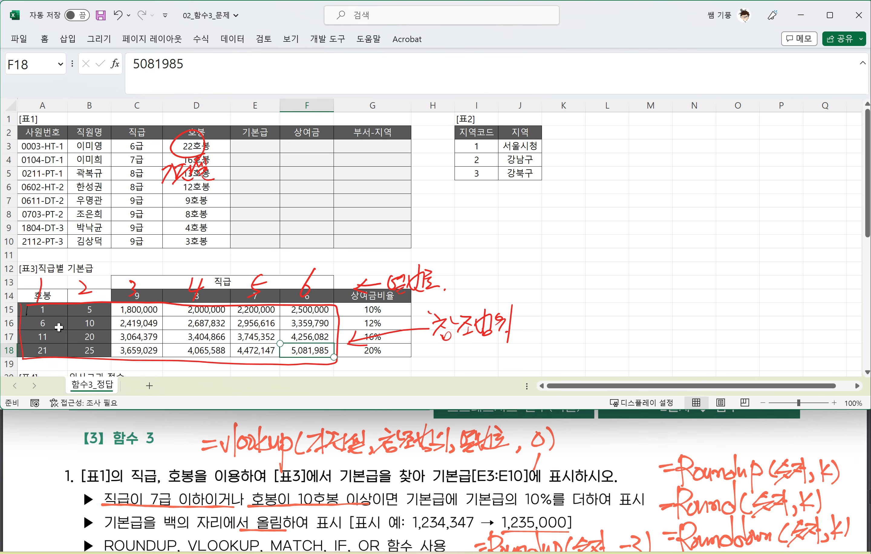
Step: Replace option 0 with 1 in the handwritten vlookup syntax above question 1
{"action": "mouse_move", "coordinate": [536, 461]}
{"action": "left_mouse_down"}
{"action": "mouse_move", "coordinate": [538, 439]}
{"action": "mouse_move", "coordinate": [552, 438]}
{"action": "left_mouse_up"}
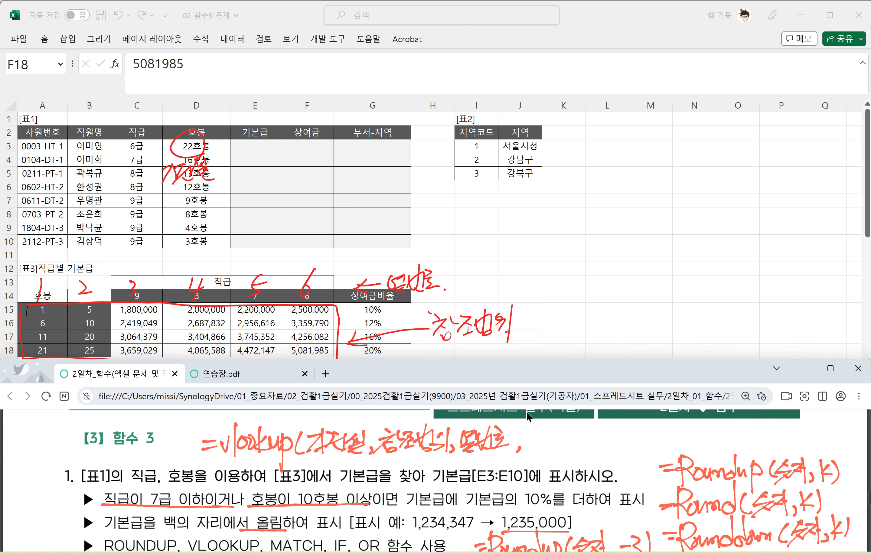
{"action": "mouse_move", "coordinate": [536, 430]}
{"action": "left_mouse_down"}
{"action": "mouse_move", "coordinate": [529, 448]}
{"action": "mouse_move", "coordinate": [543, 455]}
{"action": "left_mouse_up"}
Step: Handwrite "(match)" beside the 열번호 label above table 3
{"action": "mouse_move", "coordinate": [452, 274]}
{"action": "left_mouse_down"}
{"action": "mouse_move", "coordinate": [453, 296]}
{"action": "mouse_move", "coordinate": [474, 278]}
{"action": "mouse_move", "coordinate": [475, 287]}
{"action": "left_mouse_up"}
{"action": "mouse_move", "coordinate": [485, 277]}
{"action": "left_mouse_down"}
{"action": "mouse_move", "coordinate": [488, 285]}
{"action": "mouse_move", "coordinate": [496, 270]}
{"action": "left_mouse_up"}
{"action": "mouse_move", "coordinate": [492, 278]}
{"action": "left_mouse_down"}
{"action": "mouse_move", "coordinate": [492, 291]}
{"action": "mouse_move", "coordinate": [500, 289]}
{"action": "left_mouse_up"}
{"action": "left_click_drag", "start_coordinate": [510, 261], "coordinate": [515, 288]}
{"action": "left_click_drag", "start_coordinate": [519, 266], "coordinate": [521, 291]}
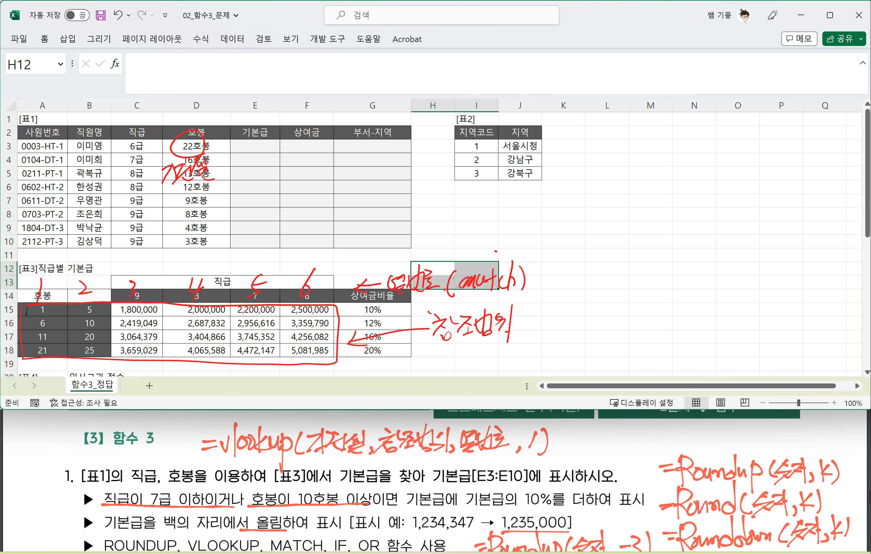
Step: Enter =MATCH(C3,$C$14:$F$14,0) in E3 to find the grade's position in table 3's header
{"action": "left_click", "coordinate": [255, 141]}
{"action": "type", "text": "="}
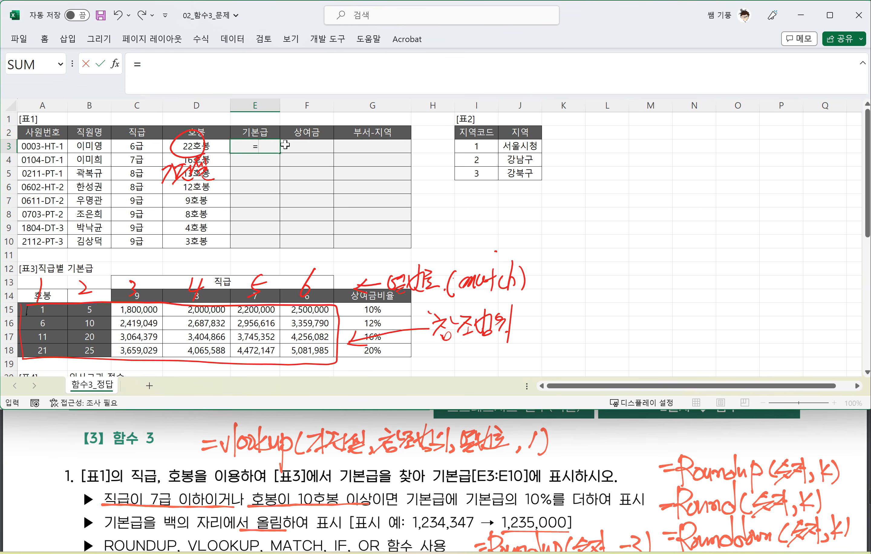
{"action": "type", "text": "MATCH"}
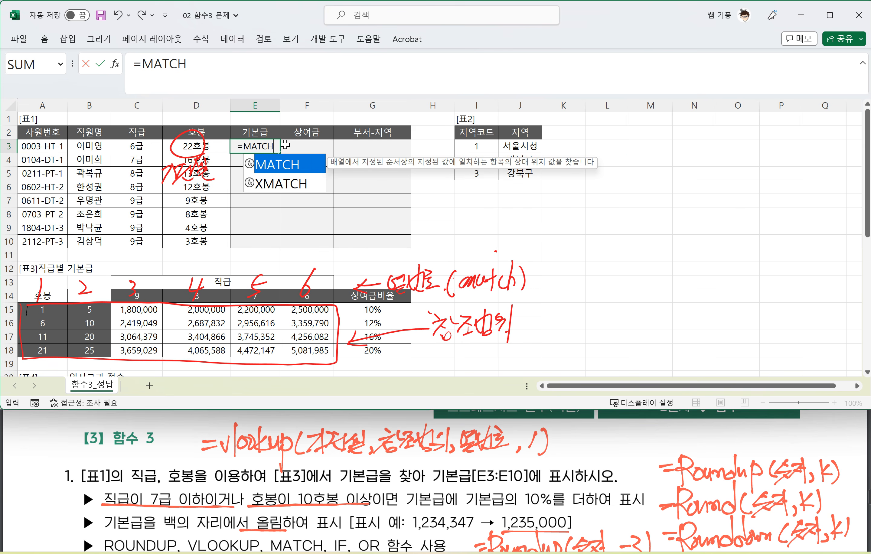
{"action": "type", "text": "("}
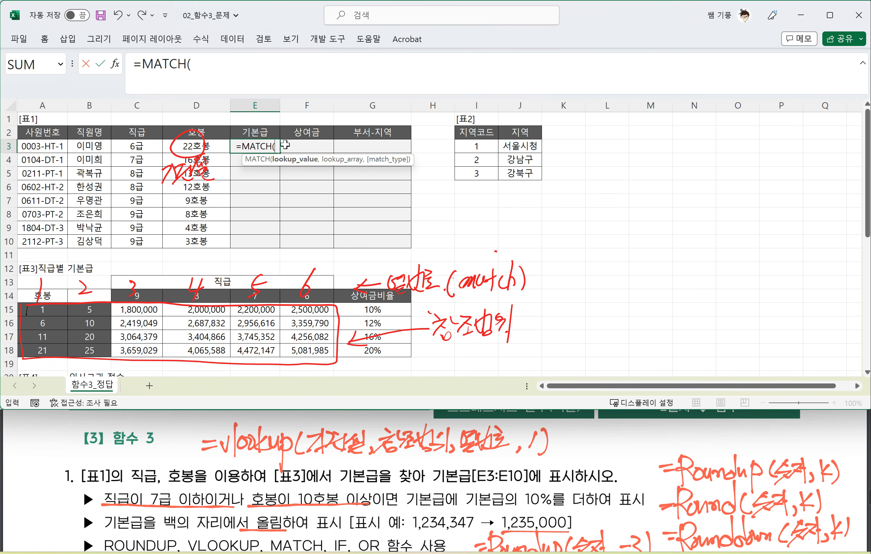
{"action": "left_click", "coordinate": [143, 147]}
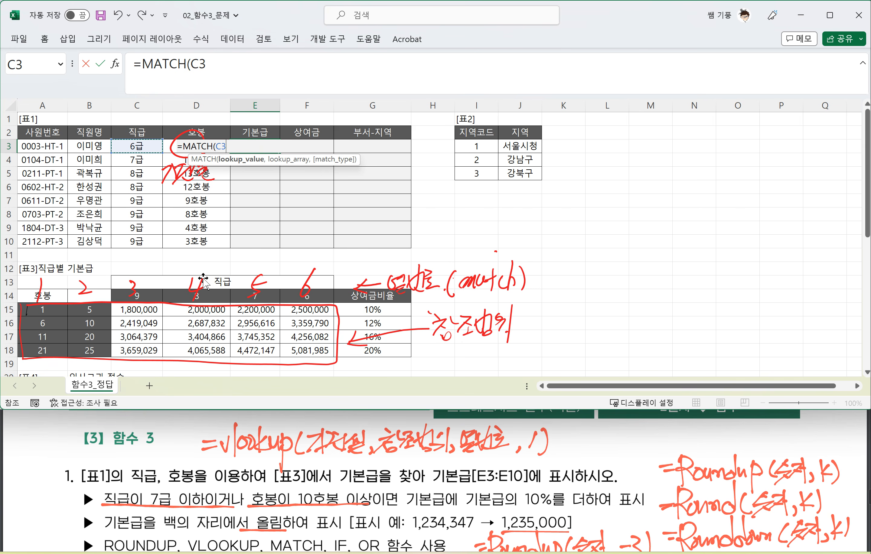
{"action": "type", "text": ","}
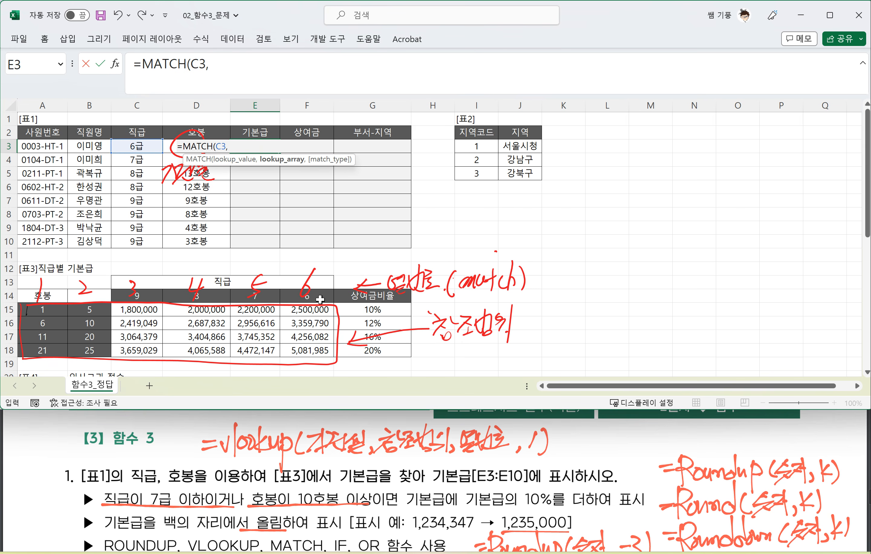
{"action": "left_click_drag", "start_coordinate": [320, 297], "coordinate": [143, 289]}
{"action": "key", "text": "F4"}
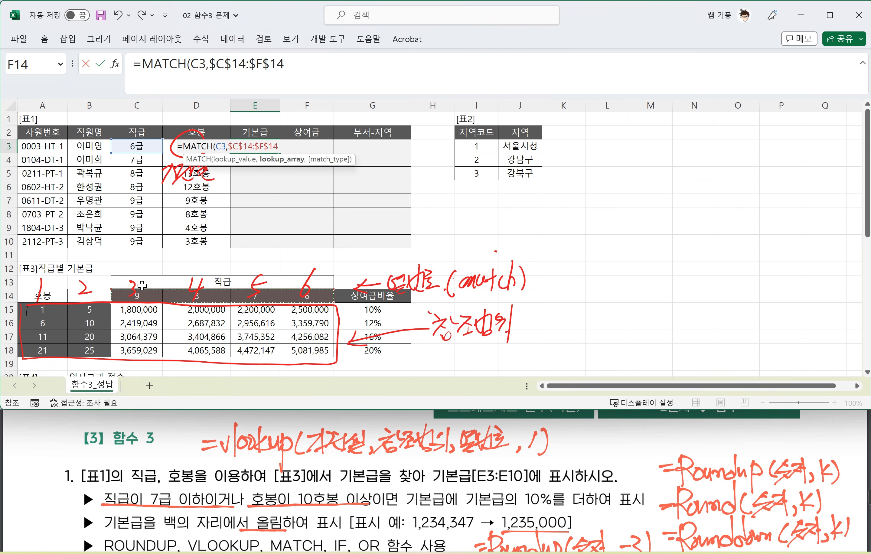
{"action": "type", "text": ","}
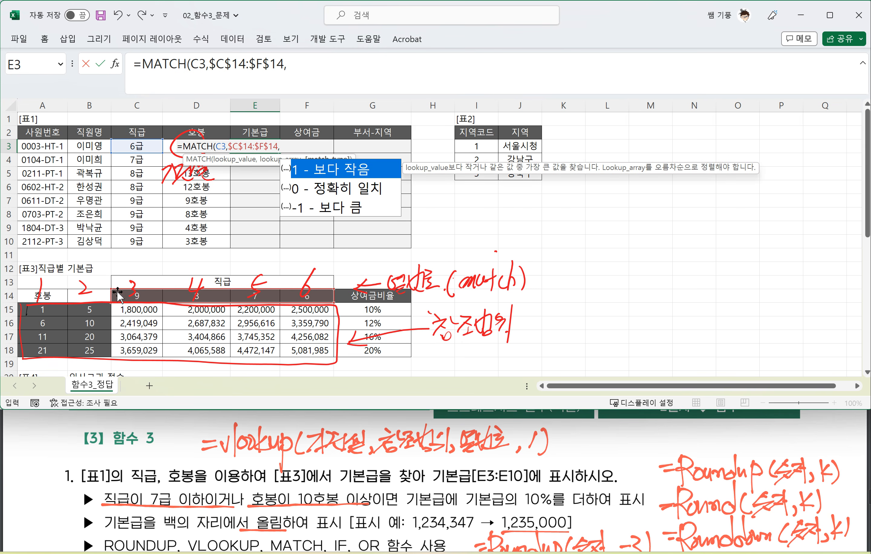
{"action": "type", "text": "0)"}
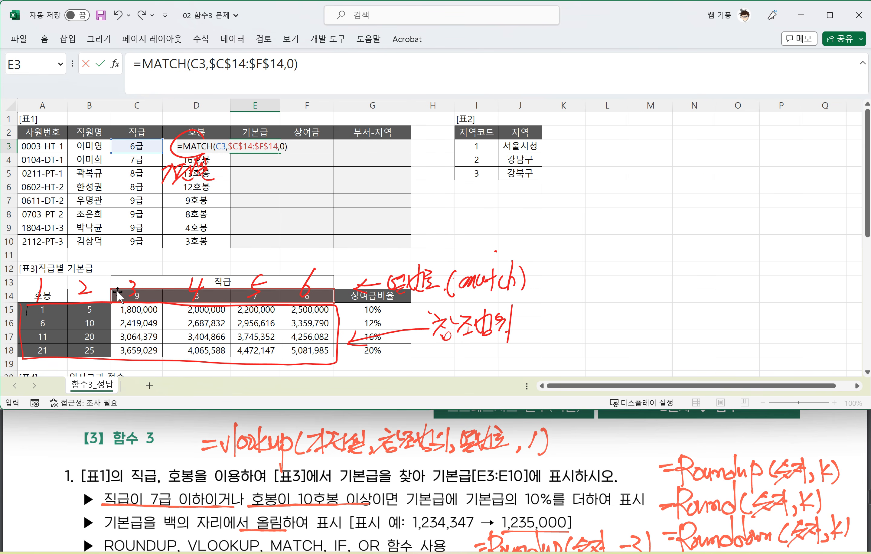
{"action": "key", "text": "Return"}
Step: Copy E3's MATCH formula down through E10
{"action": "left_click", "coordinate": [265, 146]}
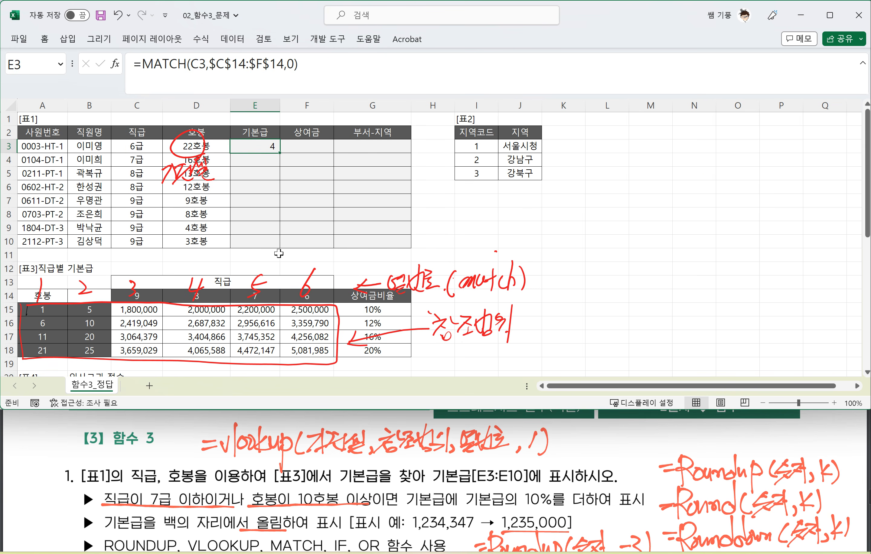
{"action": "left_click_drag", "start_coordinate": [280, 153], "coordinate": [275, 244]}
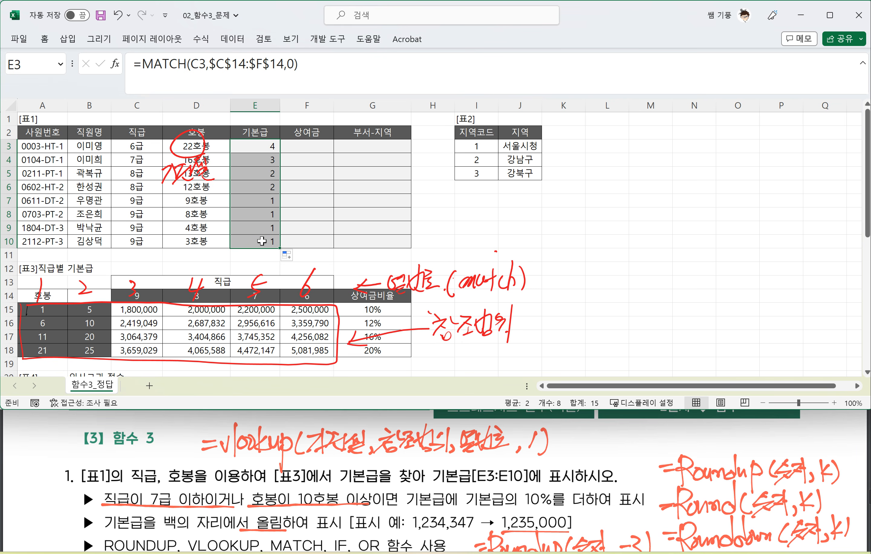
{"action": "left_click", "coordinate": [270, 150]}
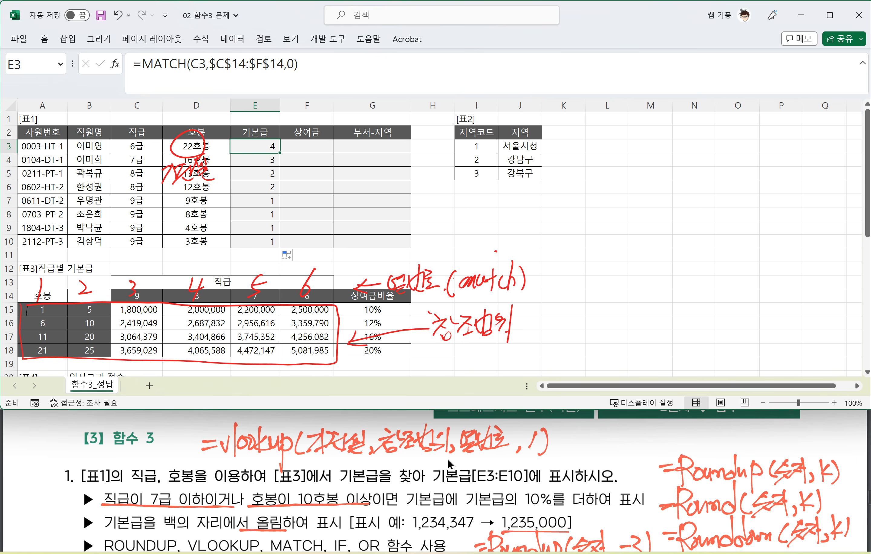
Step: Circle 열번호 in the handwritten vlookup syntax above question 1 and label it "match" with an arrow
{"action": "left_click", "coordinate": [495, 457]}
{"action": "scroll", "coordinate": [495, 458], "scroll_direction": "up", "scroll_amount": 1}
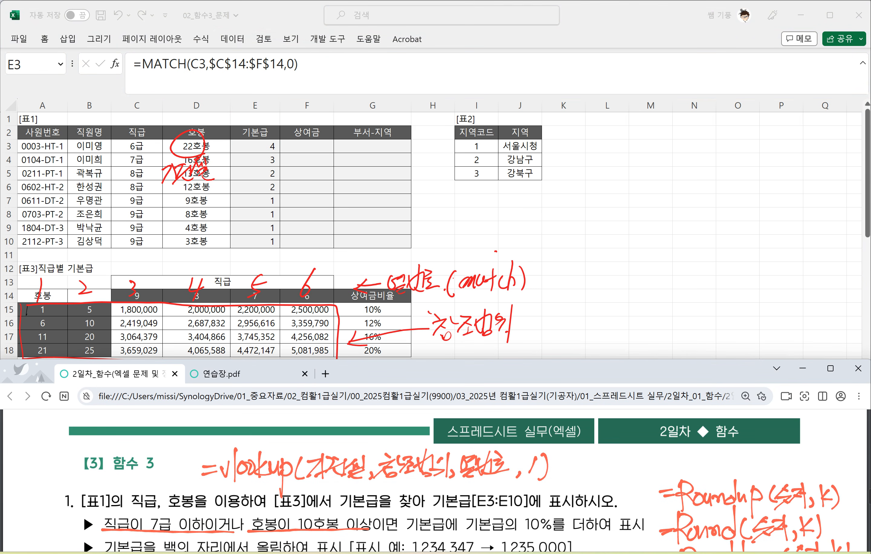
{"action": "mouse_move", "coordinate": [485, 483]}
{"action": "left_mouse_down"}
{"action": "mouse_move", "coordinate": [477, 479]}
{"action": "mouse_move", "coordinate": [542, 446]}
{"action": "left_mouse_up"}
{"action": "mouse_move", "coordinate": [530, 441]}
{"action": "left_mouse_down"}
{"action": "mouse_move", "coordinate": [539, 455]}
{"action": "mouse_move", "coordinate": [599, 440]}
{"action": "mouse_move", "coordinate": [602, 453]}
{"action": "left_mouse_up"}
{"action": "left_click_drag", "start_coordinate": [616, 422], "coordinate": [615, 457]}
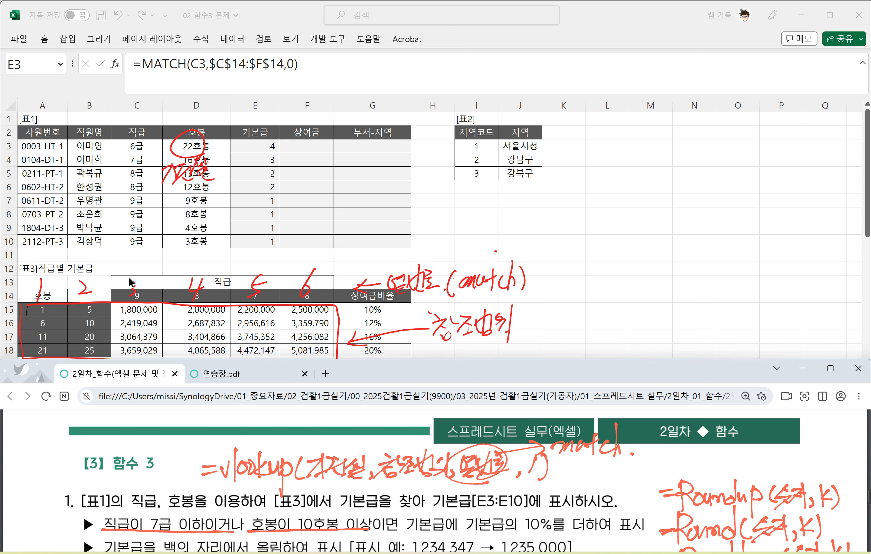
Step: Append +2 to the MATCH formula in E3 and copy it down through E10
{"action": "left_click", "coordinate": [274, 146]}
{"action": "double_click", "coordinate": [291, 143]}
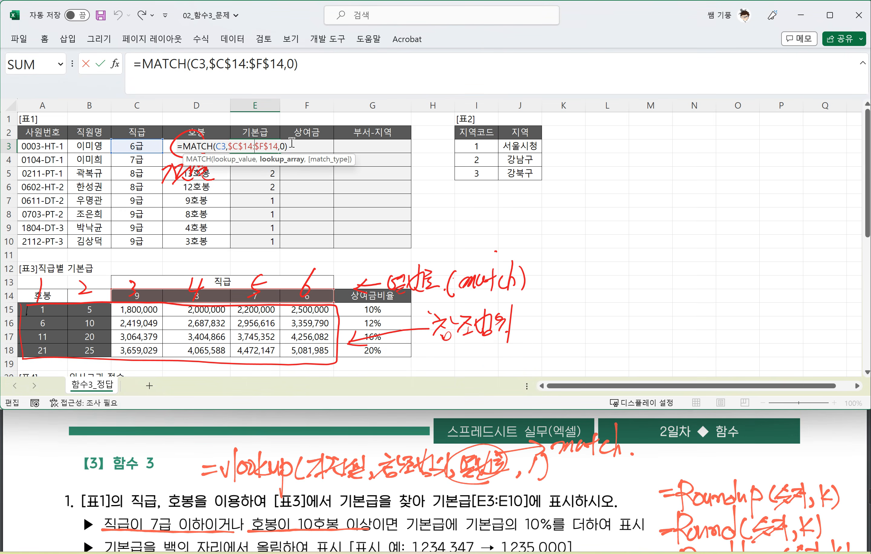
{"action": "left_click", "coordinate": [300, 144]}
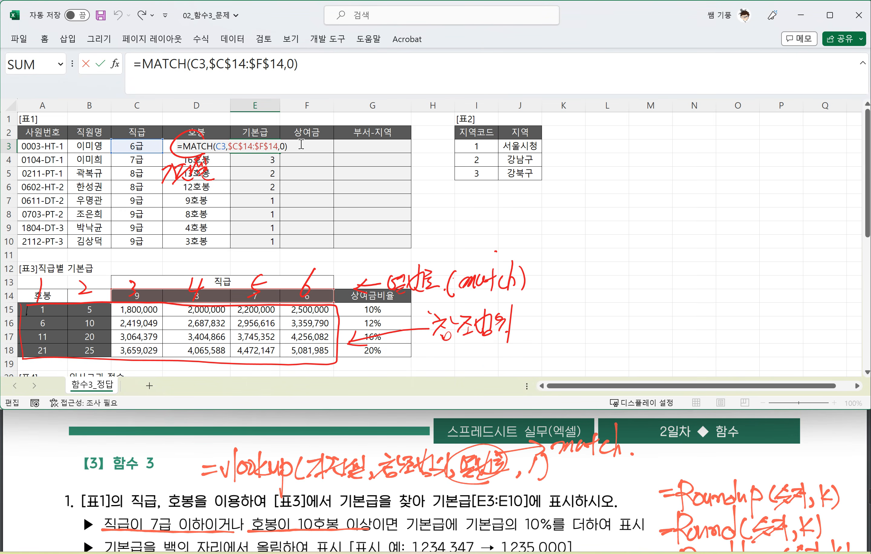
{"action": "type", "text": "+3"}
{"action": "key", "text": "Return"}
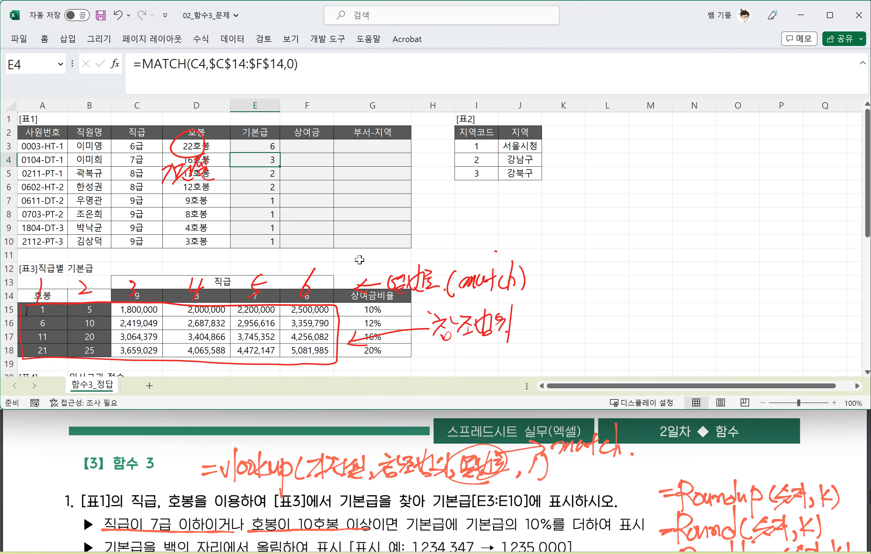
{"action": "left_click", "coordinate": [270, 146]}
{"action": "left_click_drag", "start_coordinate": [281, 151], "coordinate": [280, 249]}
{"action": "left_click", "coordinate": [272, 164]}
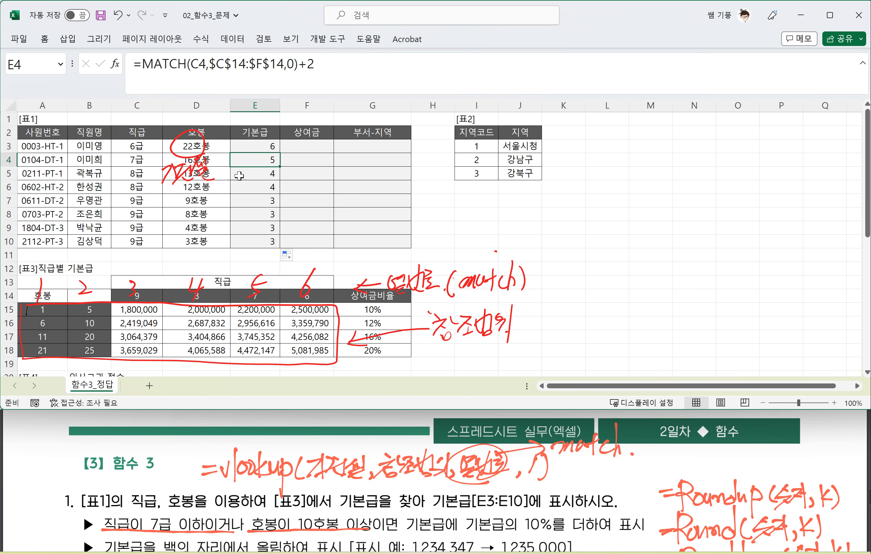
{"action": "left_click", "coordinate": [143, 65]}
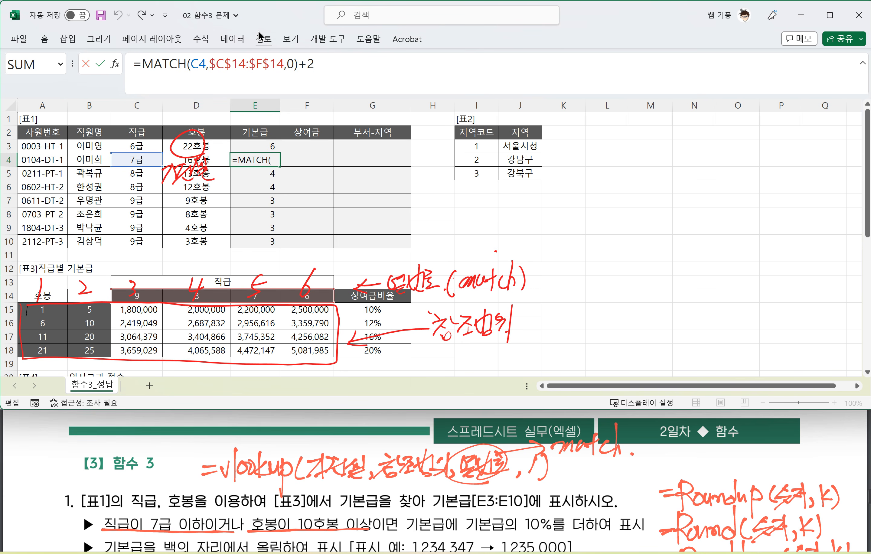
{"action": "type", "text": "VLOOKUP("}
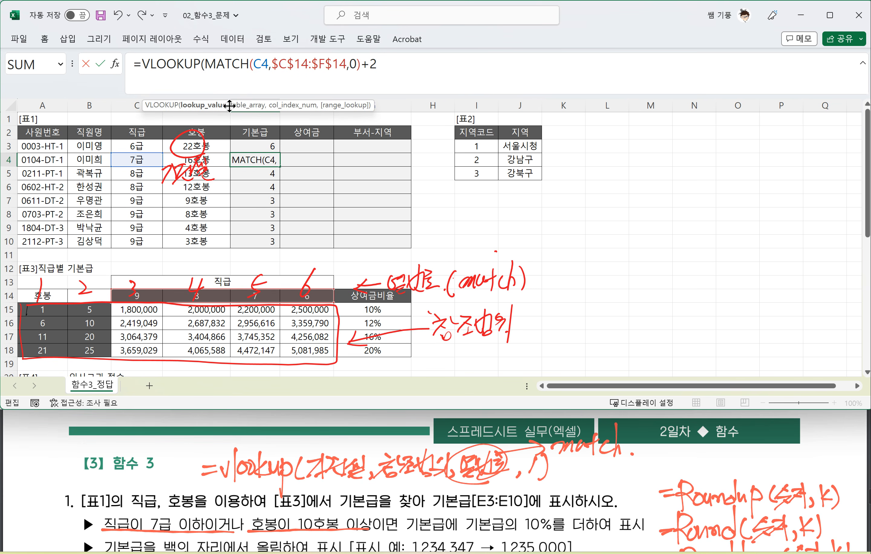
{"action": "key", "text": "Escape"}
Step: Start a VLOOKUP around E3's MATCH formula, with D3 as the lookup value and $A$15:$F$18 as the table range
{"action": "left_click", "coordinate": [272, 146]}
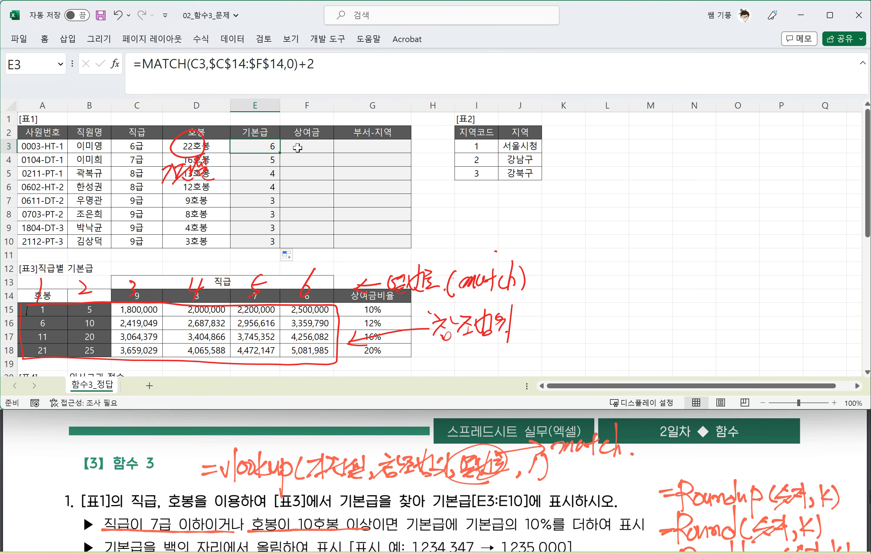
{"action": "double_click", "coordinate": [258, 145]}
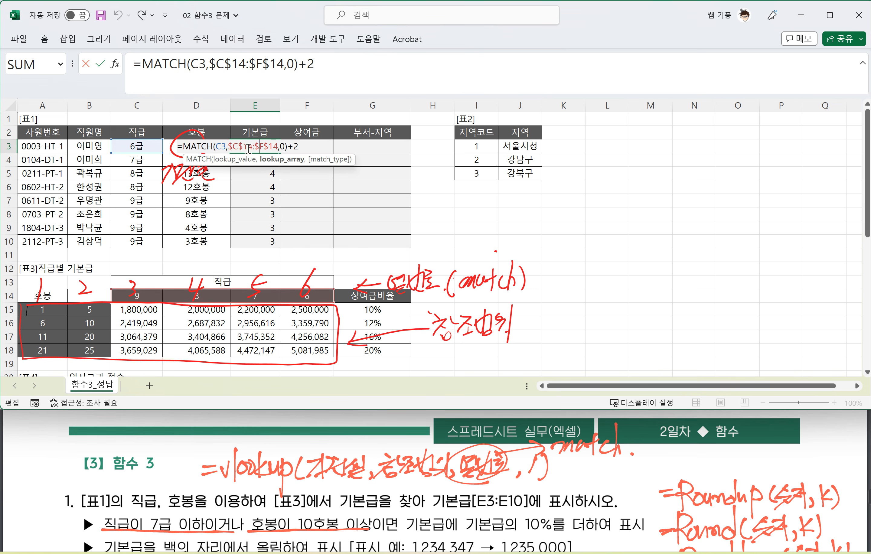
{"action": "left_click", "coordinate": [180, 147]}
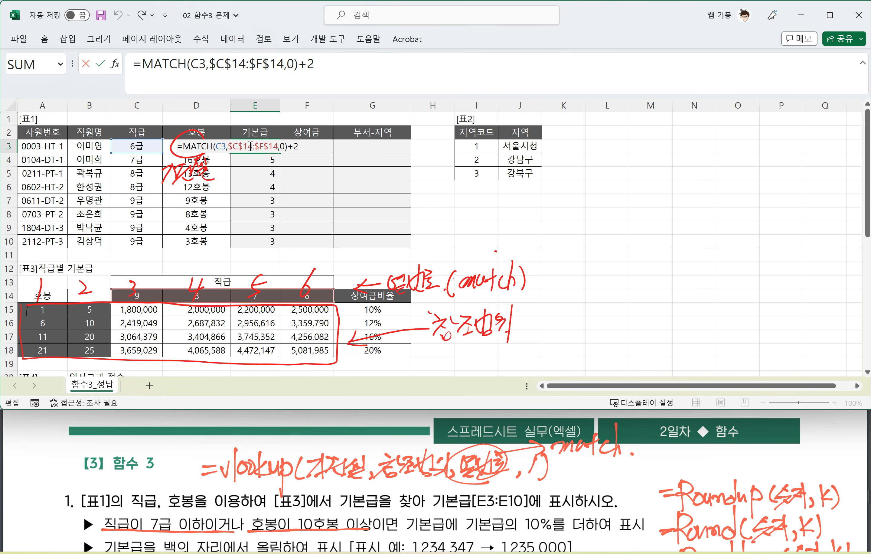
{"action": "type", "text": "VLOOKUP("}
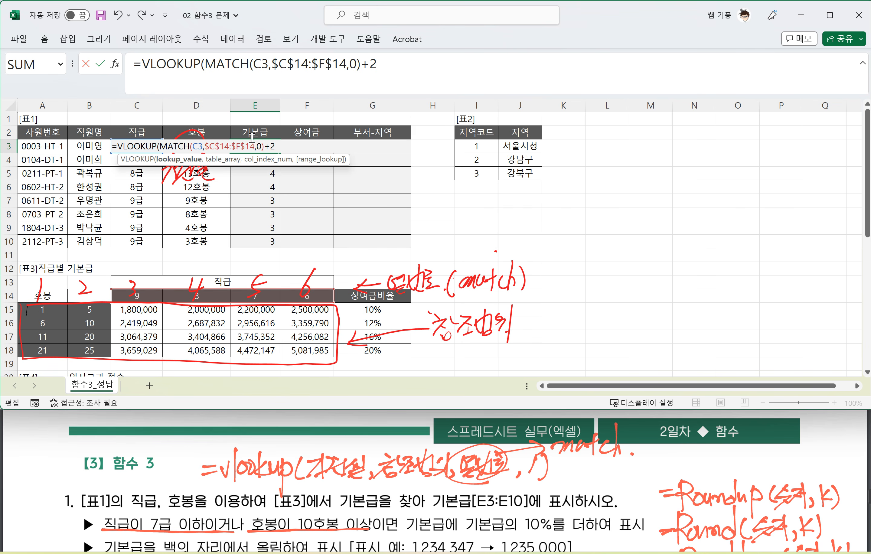
{"action": "left_click", "coordinate": [222, 133]}
{"action": "left_click", "coordinate": [168, 146]}
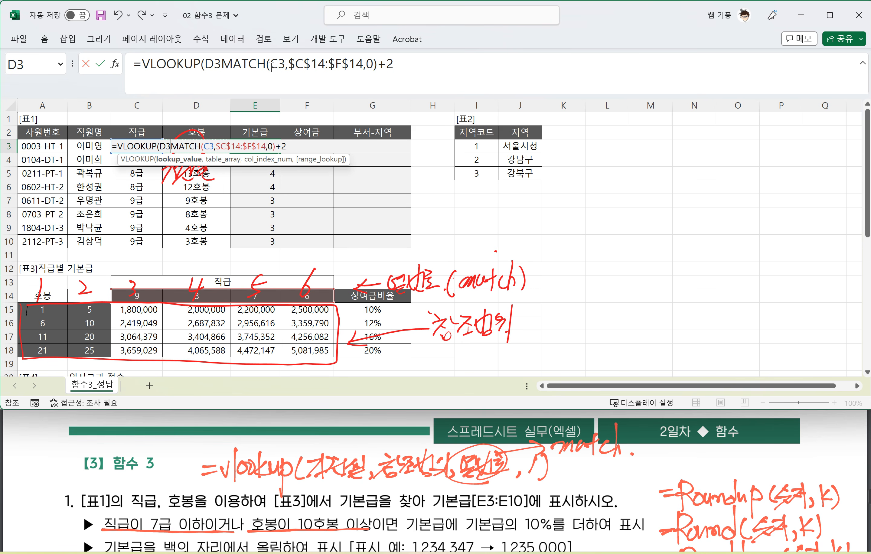
{"action": "type", "text": ","}
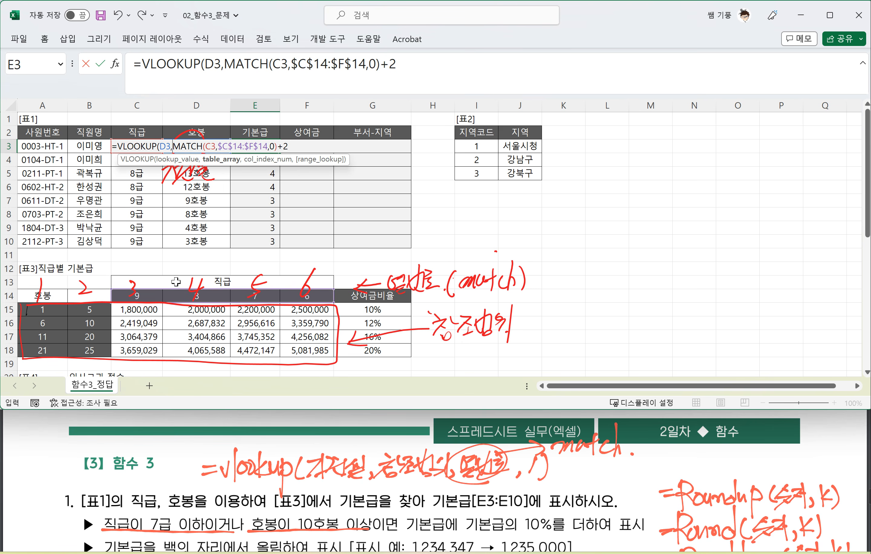
{"action": "left_click_drag", "start_coordinate": [296, 350], "coordinate": [55, 309]}
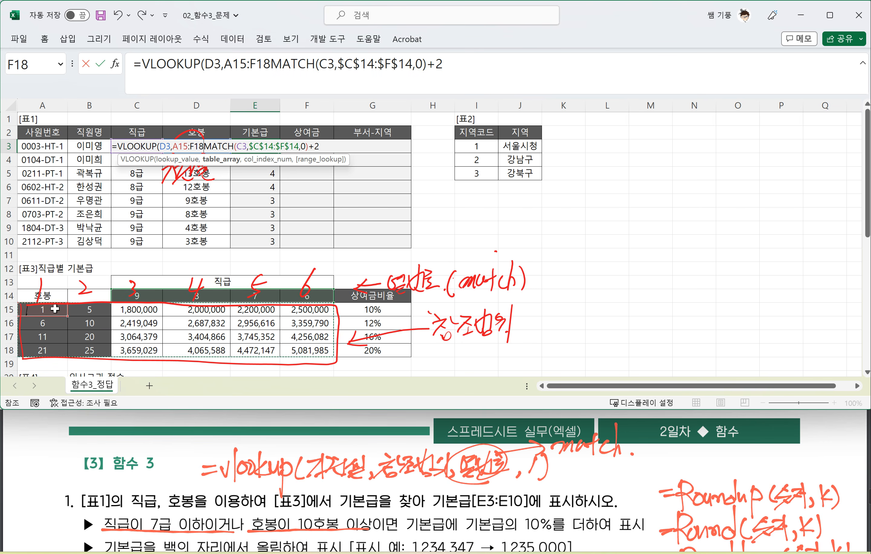
{"action": "key", "text": "F4"}
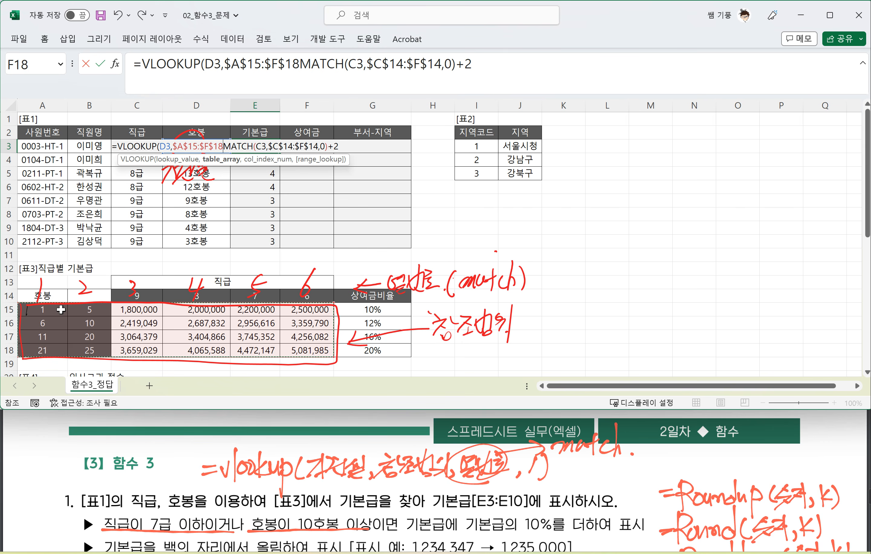
{"action": "type", "text": ","}
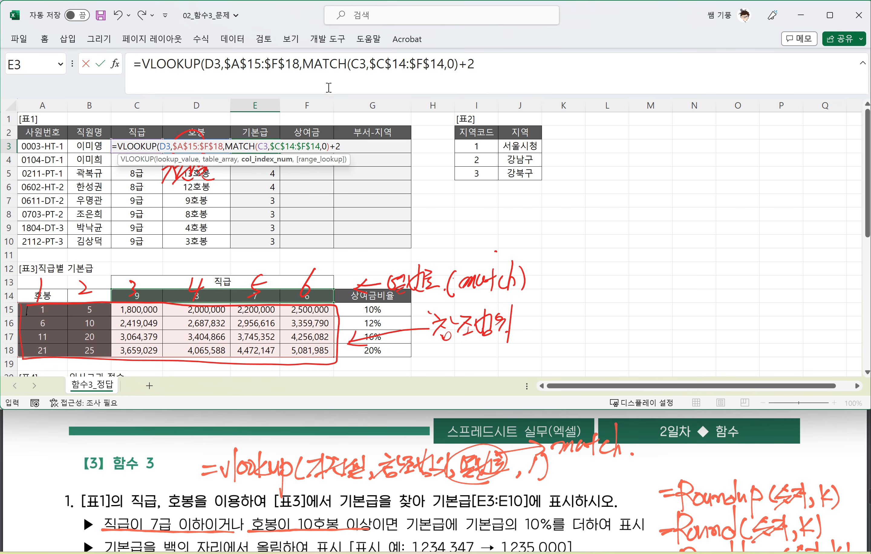
Step: Complete E3's VLOOKUP with MATCH(C3,$C$14:$F$14,0)+2 as column number and 1 as match option, and copy it down through E10
{"action": "left_click_drag", "start_coordinate": [301, 64], "coordinate": [482, 60]}
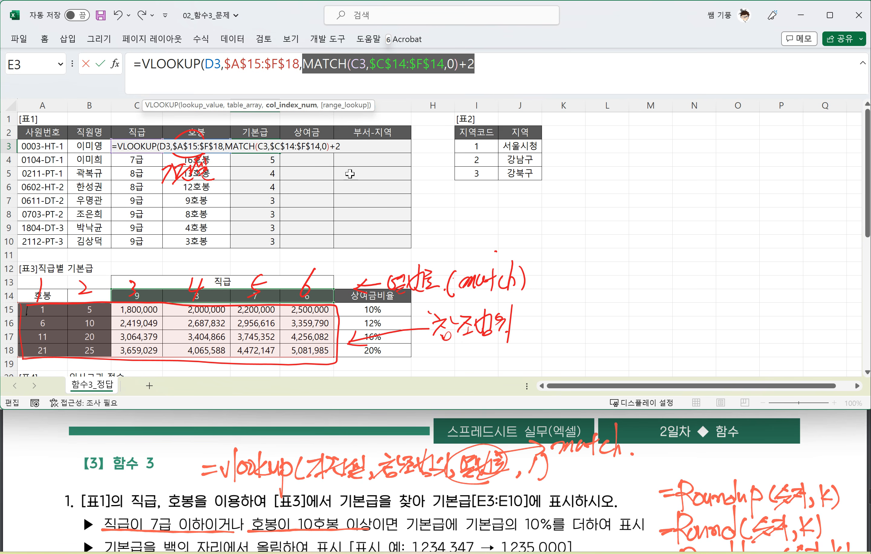
{"action": "left_click", "coordinate": [444, 65]}
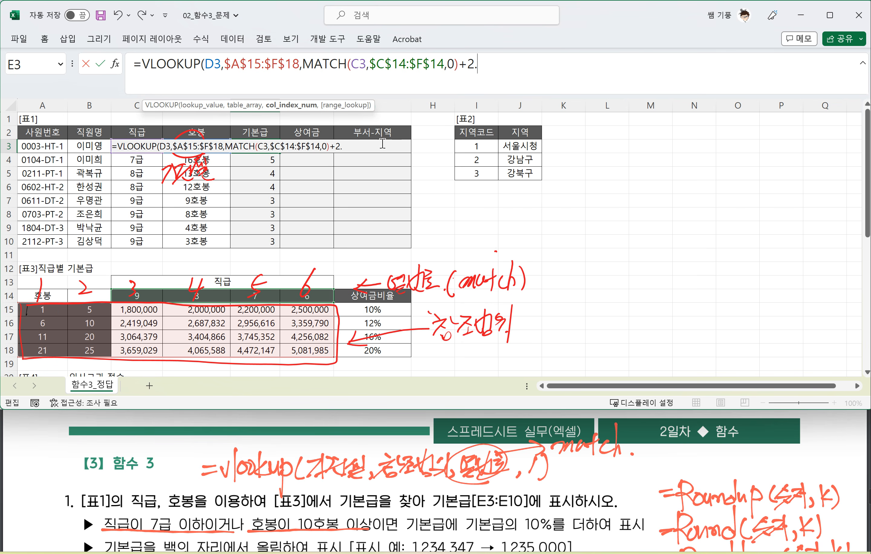
{"action": "left_click", "coordinate": [360, 145]}
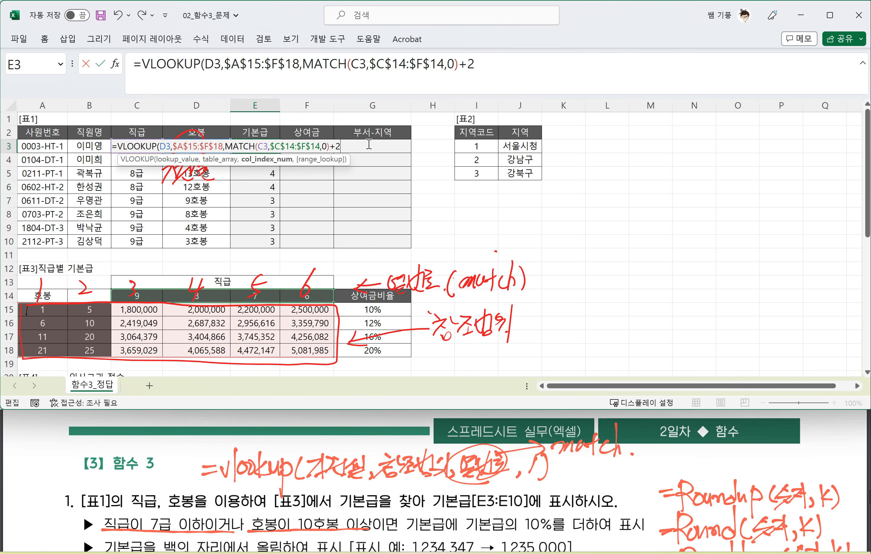
{"action": "type", "text": ",1"}
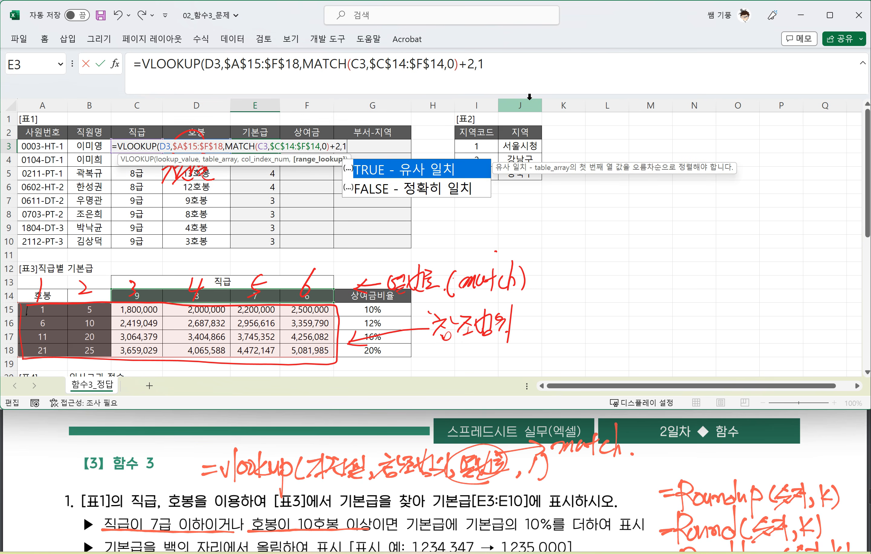
{"action": "type", "text": ")"}
{"action": "key", "text": "Return"}
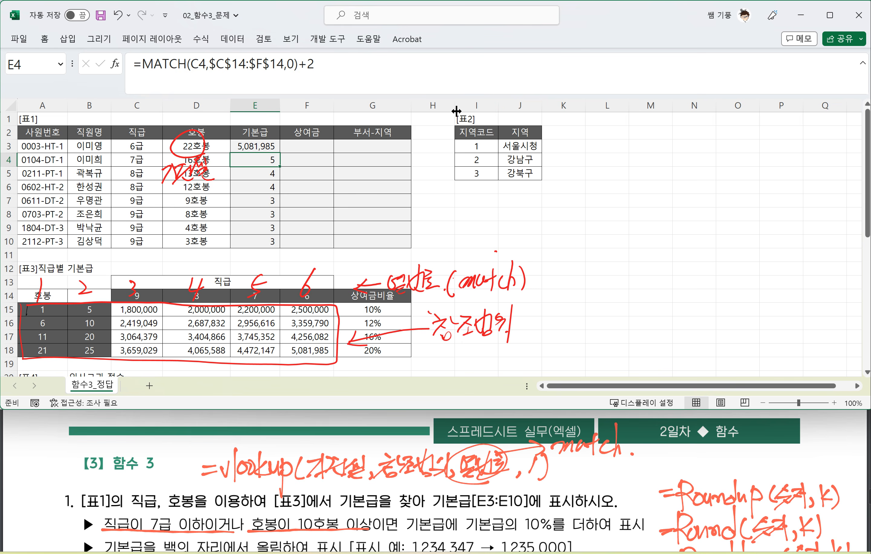
{"action": "left_click", "coordinate": [265, 146]}
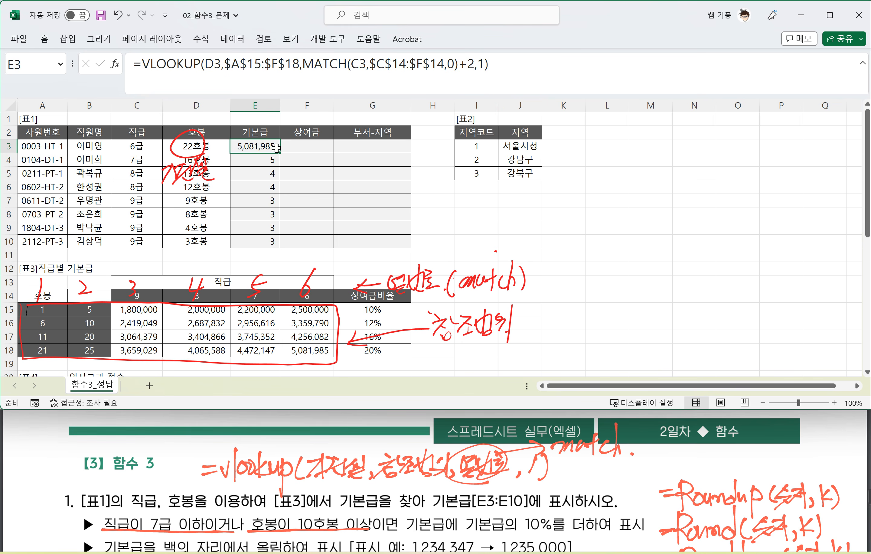
{"action": "left_click_drag", "start_coordinate": [278, 152], "coordinate": [281, 244]}
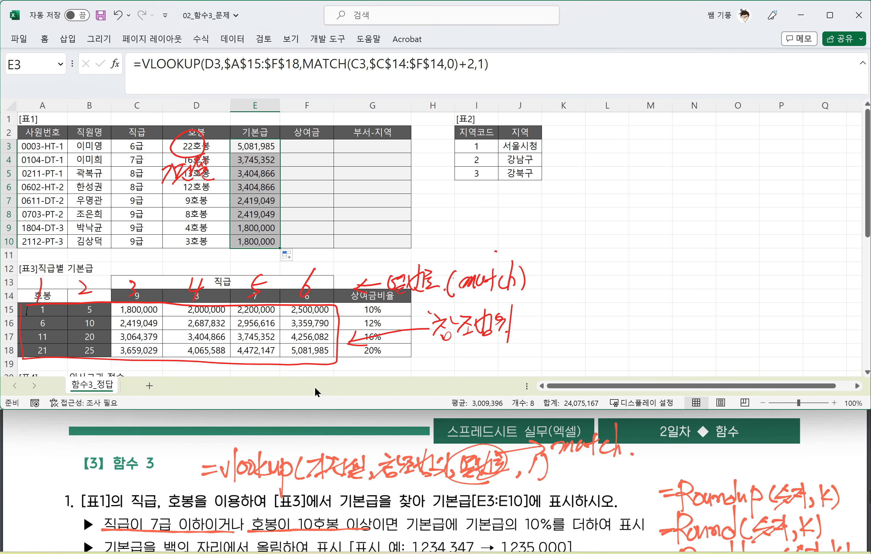
{"action": "scroll", "coordinate": [207, 494], "scroll_direction": "down", "scroll_amount": 3}
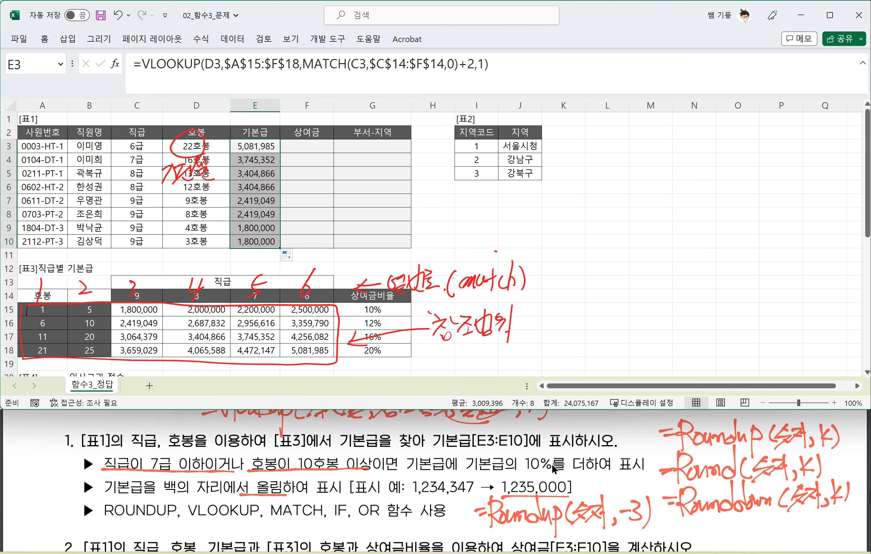
{"action": "left_click", "coordinate": [541, 443]}
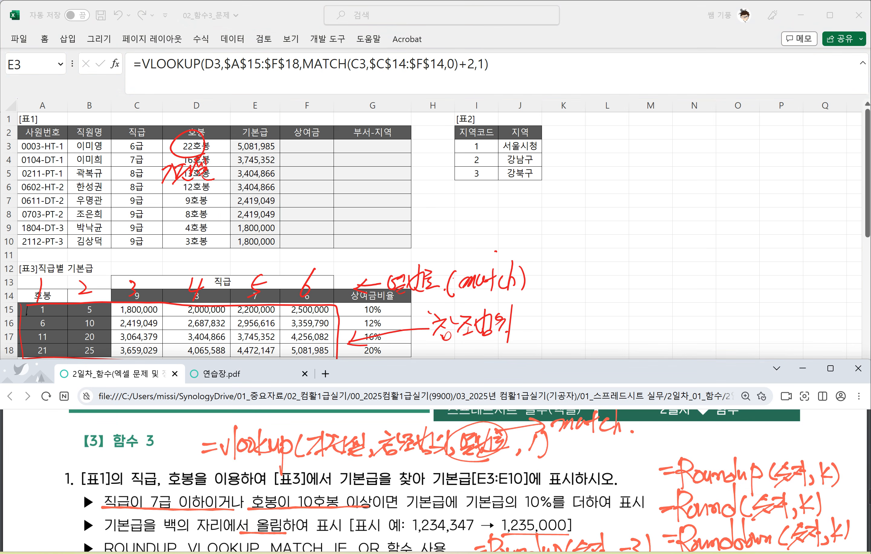
{"action": "mouse_move", "coordinate": [667, 428]}
{"action": "left_mouse_down"}
{"action": "mouse_move", "coordinate": [667, 442]}
{"action": "mouse_move", "coordinate": [711, 427]}
{"action": "left_mouse_up"}
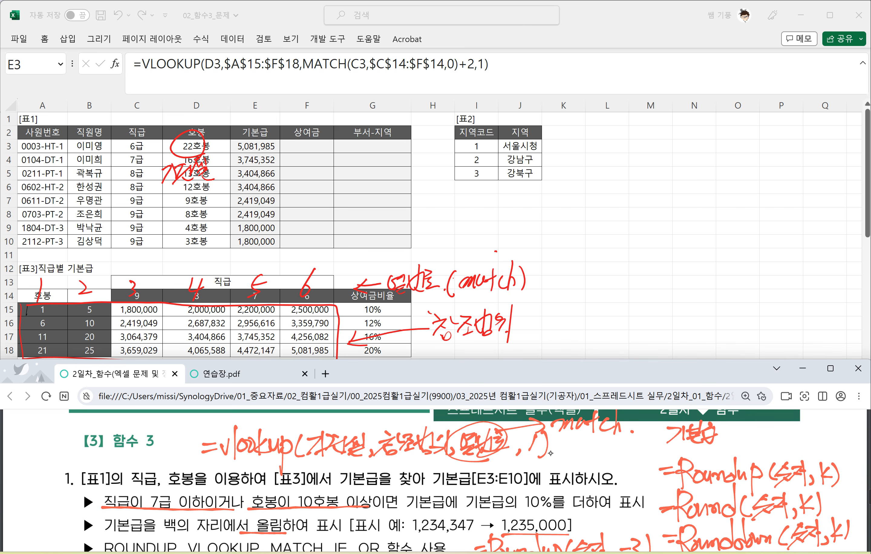
{"action": "scroll", "coordinate": [550, 453], "scroll_direction": "up", "scroll_amount": 1}
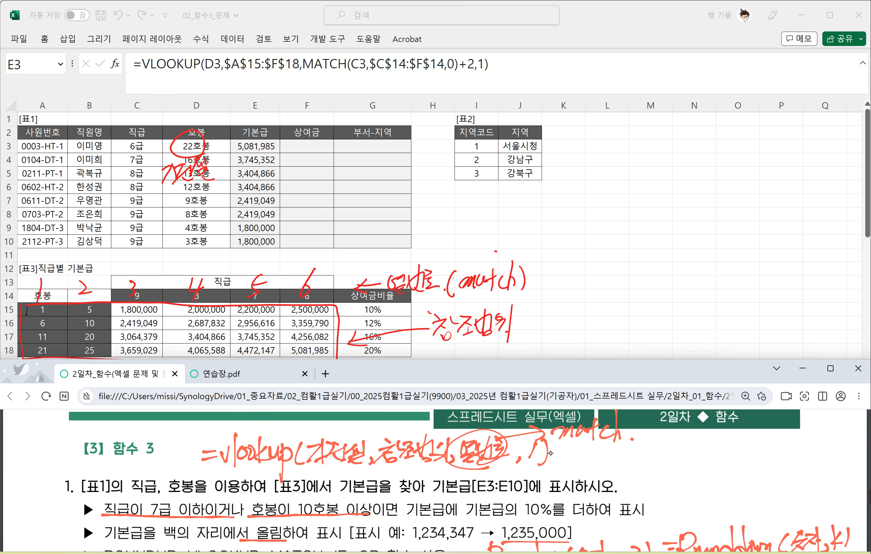
Step: Handwrite 기본급+기본급×10% beside the vlookup syntax above question 1 in the PDF
{"action": "left_click_drag", "start_coordinate": [657, 451], "coordinate": [644, 465]}
{"action": "left_click_drag", "start_coordinate": [660, 446], "coordinate": [661, 466]}
{"action": "mouse_move", "coordinate": [666, 448]}
{"action": "left_mouse_down"}
{"action": "mouse_move", "coordinate": [665, 460]}
{"action": "mouse_move", "coordinate": [693, 471]}
{"action": "mouse_move", "coordinate": [718, 455]}
{"action": "left_mouse_up"}
{"action": "mouse_move", "coordinate": [709, 448]}
{"action": "left_mouse_down"}
{"action": "mouse_move", "coordinate": [709, 470]}
{"action": "mouse_move", "coordinate": [735, 461]}
{"action": "left_mouse_up"}
{"action": "left_click_drag", "start_coordinate": [742, 443], "coordinate": [741, 457]}
{"action": "mouse_move", "coordinate": [752, 442]}
{"action": "left_mouse_down"}
{"action": "mouse_move", "coordinate": [751, 451]}
{"action": "mouse_move", "coordinate": [768, 448]}
{"action": "left_mouse_up"}
{"action": "left_click_drag", "start_coordinate": [764, 455], "coordinate": [762, 456]}
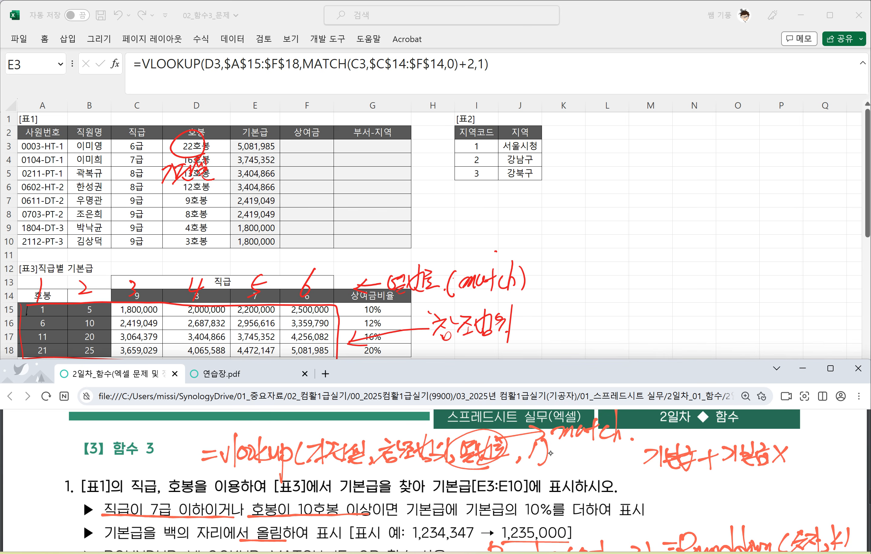
{"action": "left_click_drag", "start_coordinate": [801, 450], "coordinate": [795, 468]}
{"action": "mouse_move", "coordinate": [810, 449]}
{"action": "left_mouse_down"}
{"action": "mouse_move", "coordinate": [817, 444]}
{"action": "mouse_move", "coordinate": [815, 468]}
{"action": "left_mouse_up"}
{"action": "left_click_drag", "start_coordinate": [830, 457], "coordinate": [837, 461]}
Step: Handwrite =기본급×1.1 beneath the 10% expression and underline 기본급×1.1
{"action": "mouse_move", "coordinate": [691, 489]}
{"action": "left_mouse_down"}
{"action": "mouse_move", "coordinate": [670, 497]}
{"action": "mouse_move", "coordinate": [697, 497]}
{"action": "left_mouse_up"}
{"action": "left_click_drag", "start_coordinate": [714, 482], "coordinate": [712, 497]}
{"action": "left_click_drag", "start_coordinate": [720, 482], "coordinate": [721, 495]}
{"action": "left_click_drag", "start_coordinate": [733, 477], "coordinate": [730, 489]}
{"action": "mouse_move", "coordinate": [720, 496]}
{"action": "left_mouse_down"}
{"action": "mouse_move", "coordinate": [730, 495]}
{"action": "mouse_move", "coordinate": [732, 505]}
{"action": "left_mouse_up"}
{"action": "left_click_drag", "start_coordinate": [739, 482], "coordinate": [749, 489]}
{"action": "left_click_drag", "start_coordinate": [738, 495], "coordinate": [740, 505]}
{"action": "mouse_move", "coordinate": [749, 491]}
{"action": "left_mouse_down"}
{"action": "mouse_move", "coordinate": [751, 502]}
{"action": "mouse_move", "coordinate": [765, 502]}
{"action": "left_mouse_up"}
{"action": "mouse_move", "coordinate": [766, 484]}
{"action": "left_mouse_down"}
{"action": "mouse_move", "coordinate": [754, 501]}
{"action": "mouse_move", "coordinate": [774, 492]}
{"action": "left_mouse_up"}
{"action": "mouse_move", "coordinate": [780, 477]}
{"action": "left_mouse_down"}
{"action": "mouse_move", "coordinate": [767, 503]}
{"action": "mouse_move", "coordinate": [787, 496]}
{"action": "left_mouse_up"}
{"action": "left_click_drag", "start_coordinate": [789, 490], "coordinate": [802, 503]}
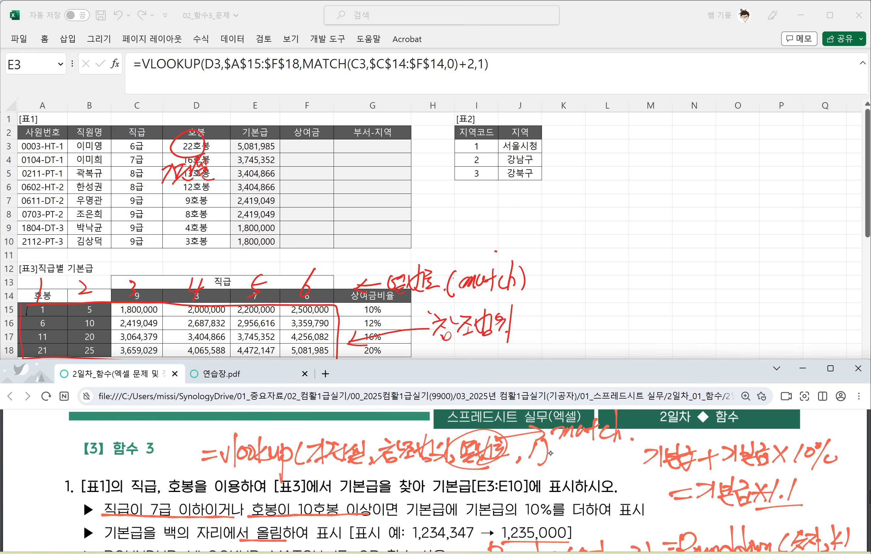
{"action": "left_click_drag", "start_coordinate": [706, 511], "coordinate": [792, 502]}
Step: Extend E3's VLOOKUP formula with a multiplication by an IF function that starts with OR
{"action": "left_click", "coordinate": [305, 148]}
{"action": "left_click", "coordinate": [305, 146]}
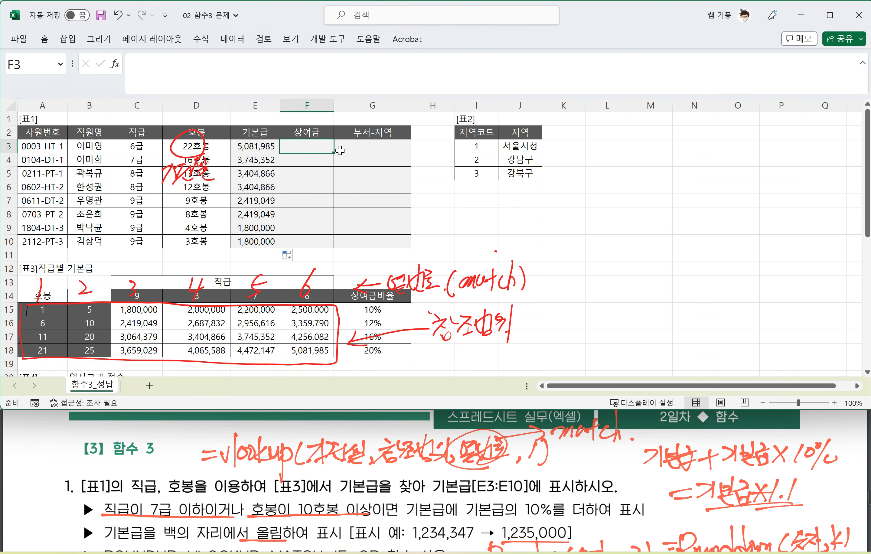
{"action": "left_click", "coordinate": [259, 148]}
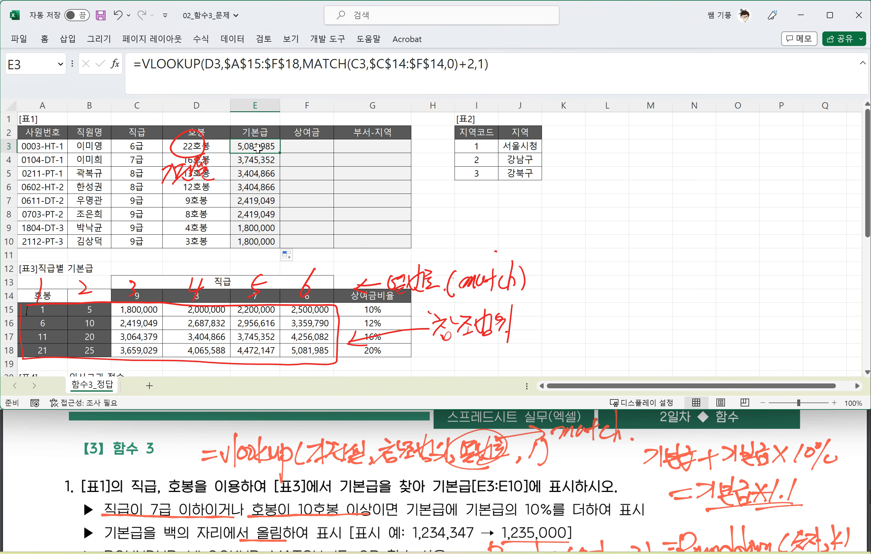
{"action": "left_click", "coordinate": [519, 66]}
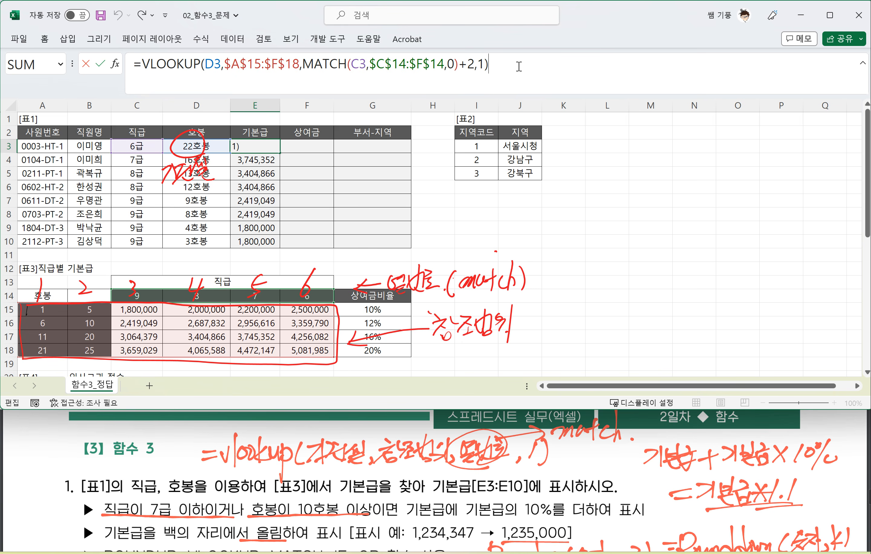
{"action": "type", "text": "*"}
{"action": "type", "text": "IF"}
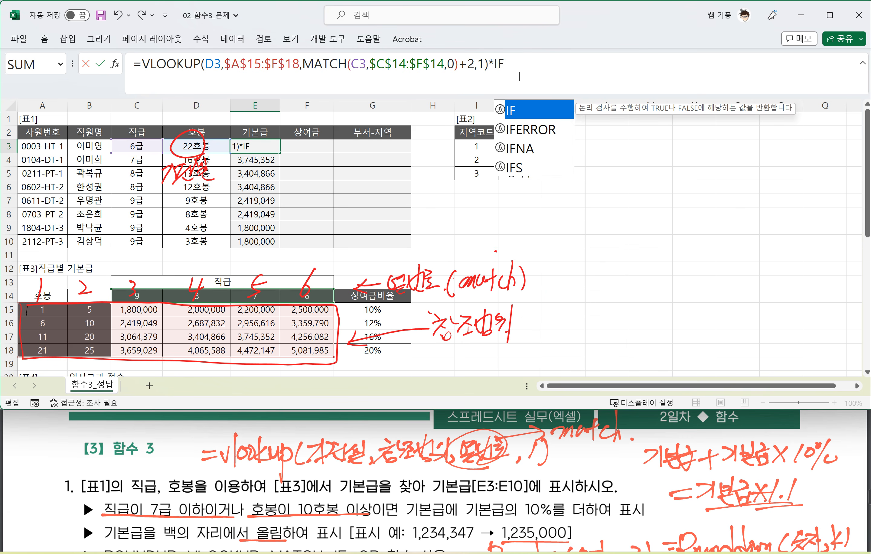
{"action": "type", "text": "(OR"}
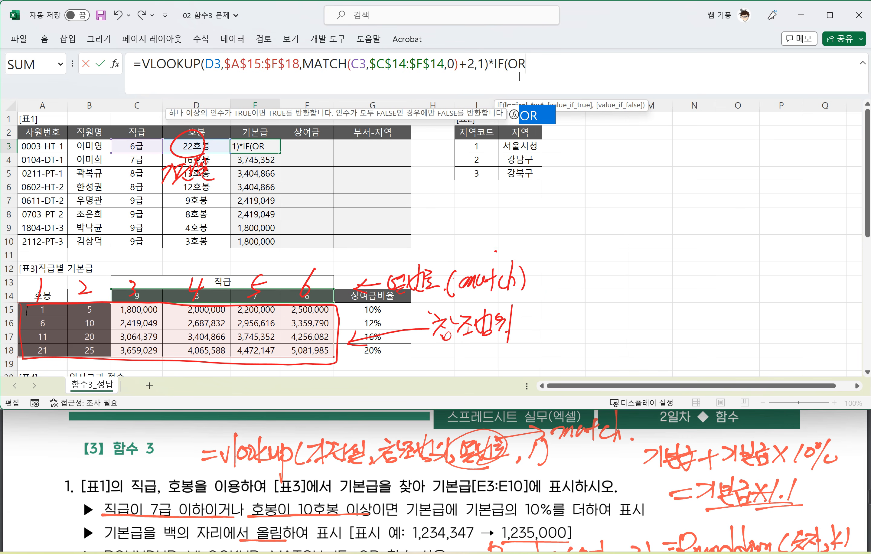
Step: Circle 거나 in question 1's first condition in the PDF and handwrite a short note above it
{"action": "mouse_move", "coordinate": [242, 496]}
{"action": "left_mouse_down"}
{"action": "mouse_move", "coordinate": [222, 509]}
{"action": "mouse_move", "coordinate": [243, 496]}
{"action": "mouse_move", "coordinate": [231, 483]}
{"action": "left_mouse_up"}
{"action": "mouse_move", "coordinate": [235, 474]}
{"action": "left_mouse_down"}
{"action": "mouse_move", "coordinate": [236, 493]}
{"action": "mouse_move", "coordinate": [253, 496]}
{"action": "left_mouse_up"}
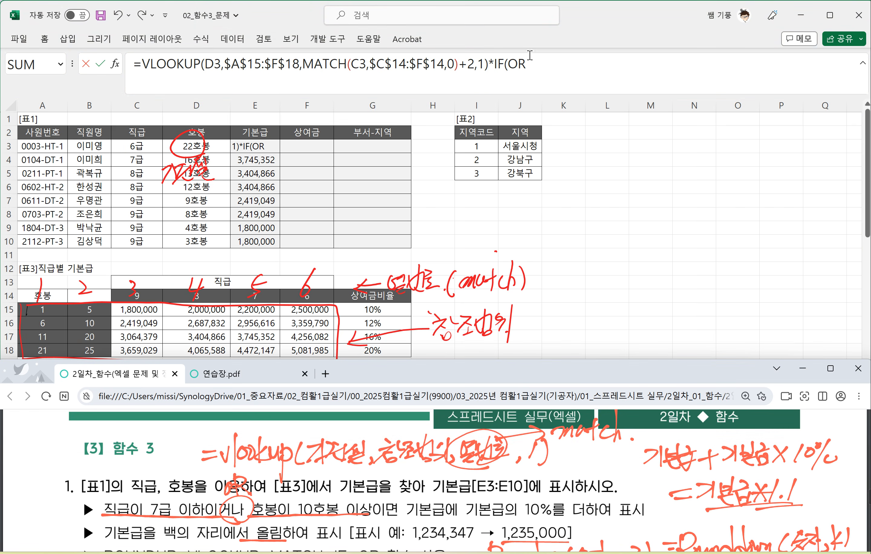
Step: Fill the OR test in E3's formula with the conditions C3<=7 and D3>=10
{"action": "left_click", "coordinate": [536, 61]}
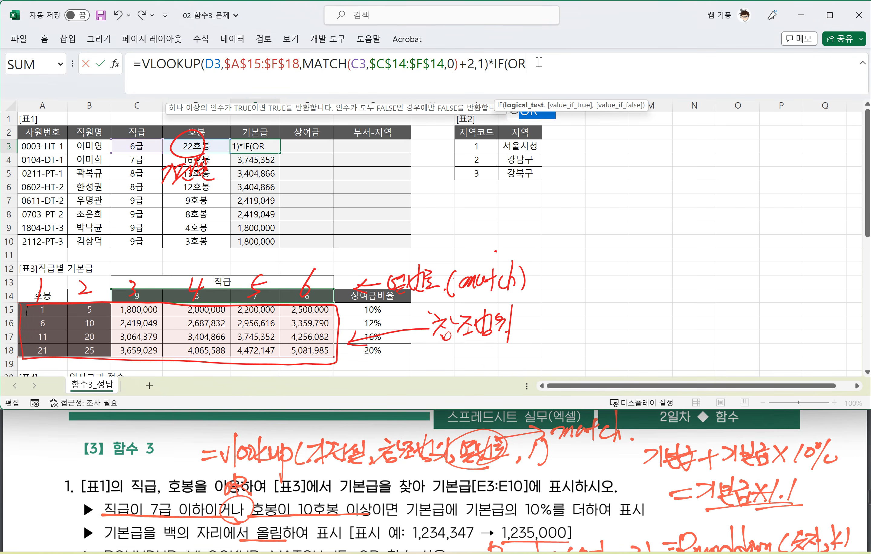
{"action": "type", "text": "("}
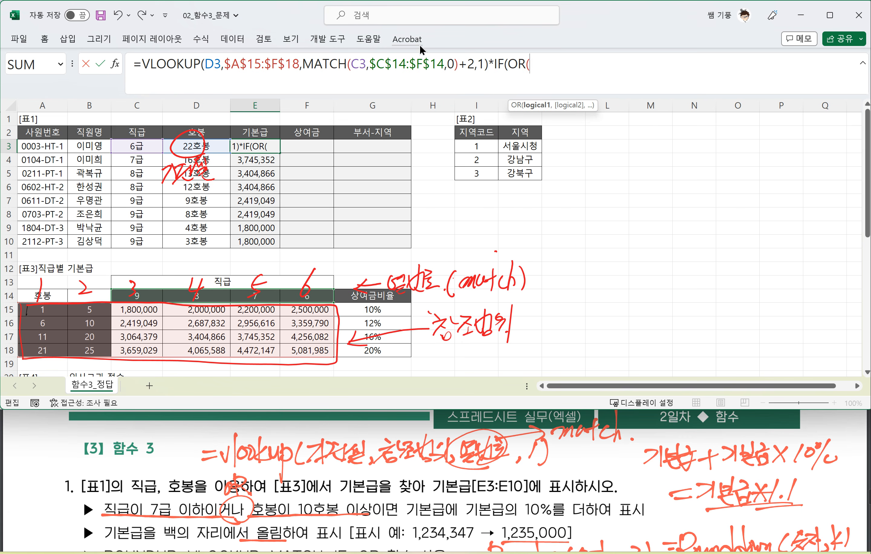
{"action": "left_click", "coordinate": [140, 146]}
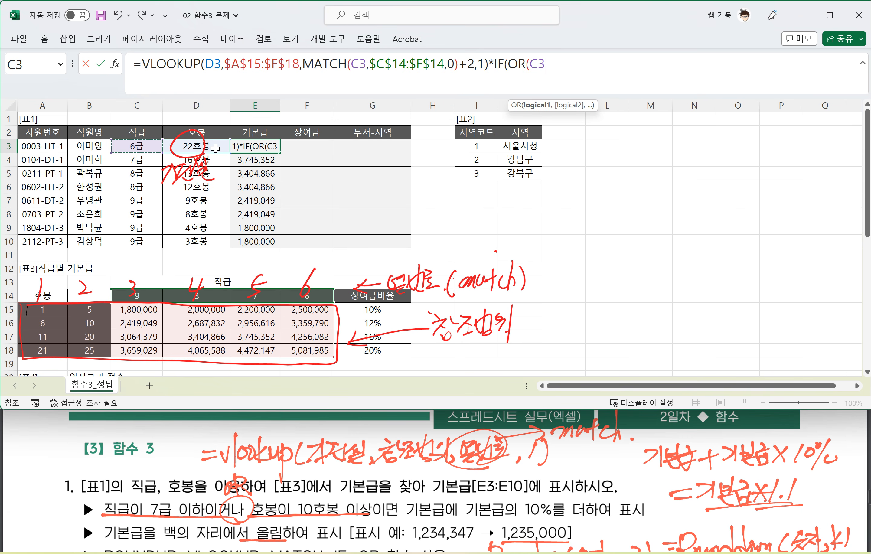
{"action": "type", "text": "<=7"}
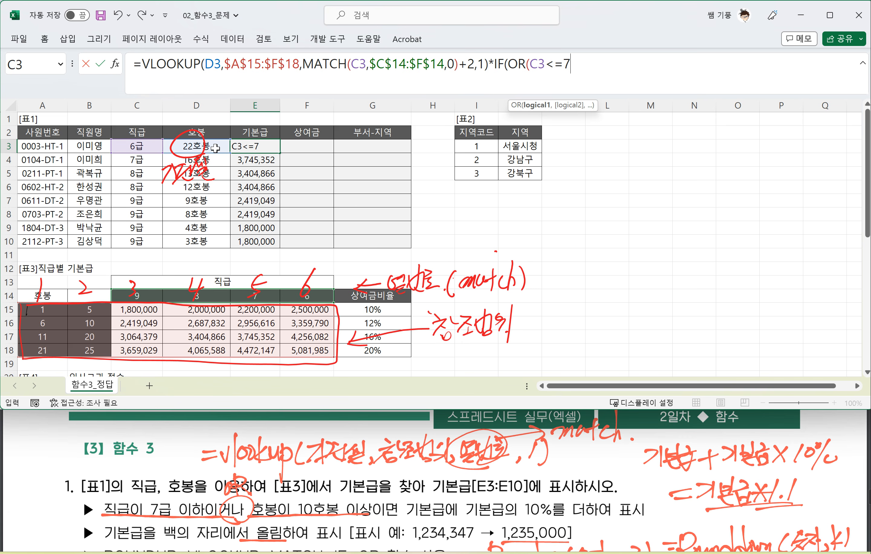
{"action": "type", "text": ","}
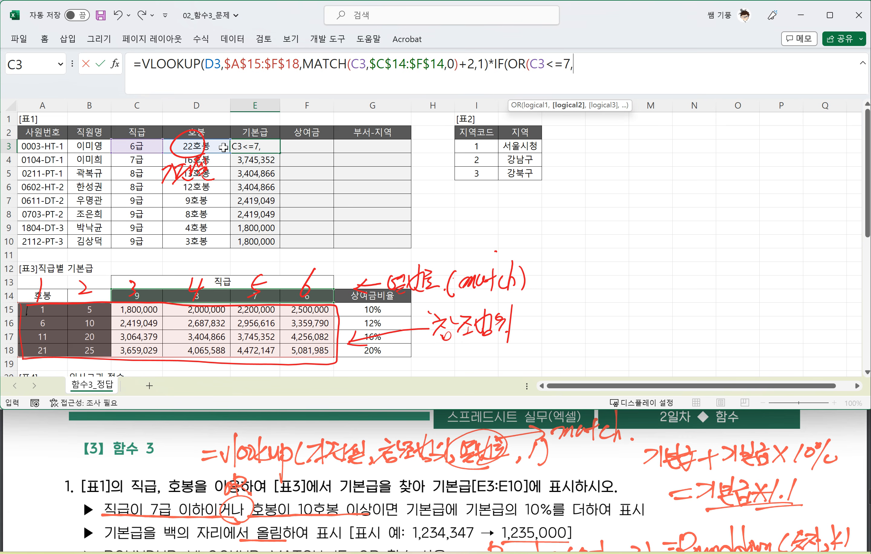
{"action": "left_click", "coordinate": [217, 145]}
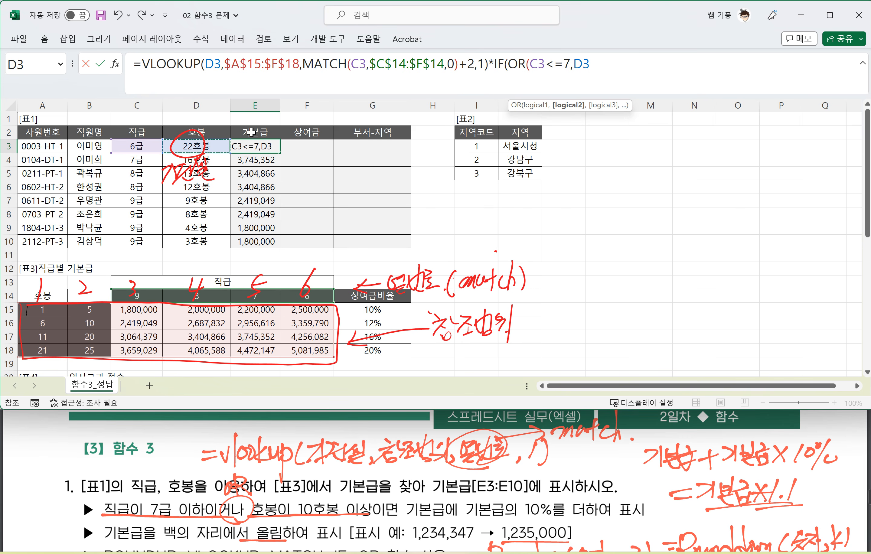
{"action": "type", "text": ">=10),"}
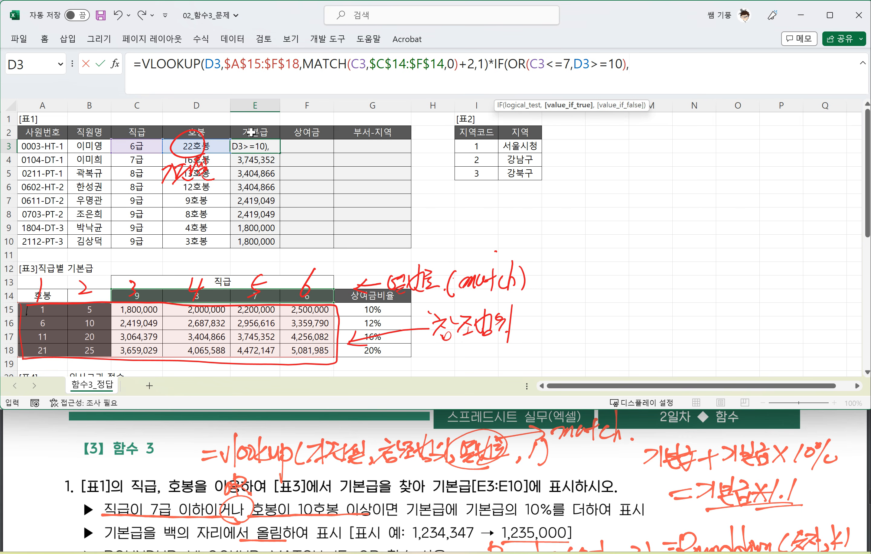
{"action": "type", "text": "1.1,1"}
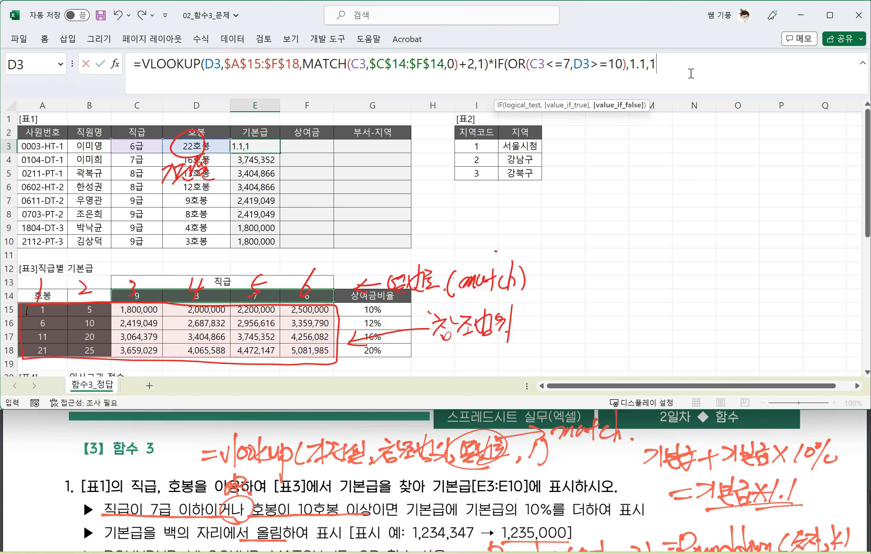
Step: Complete E3's IF with 1.1 when true and 1 when false, and copy the formula down through E10
{"action": "type", "text": ")"}
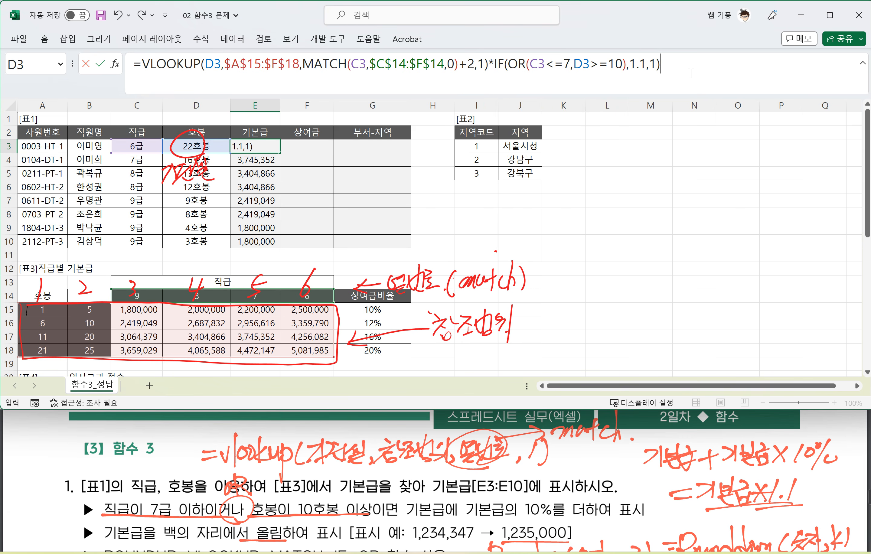
{"action": "key", "text": "Return"}
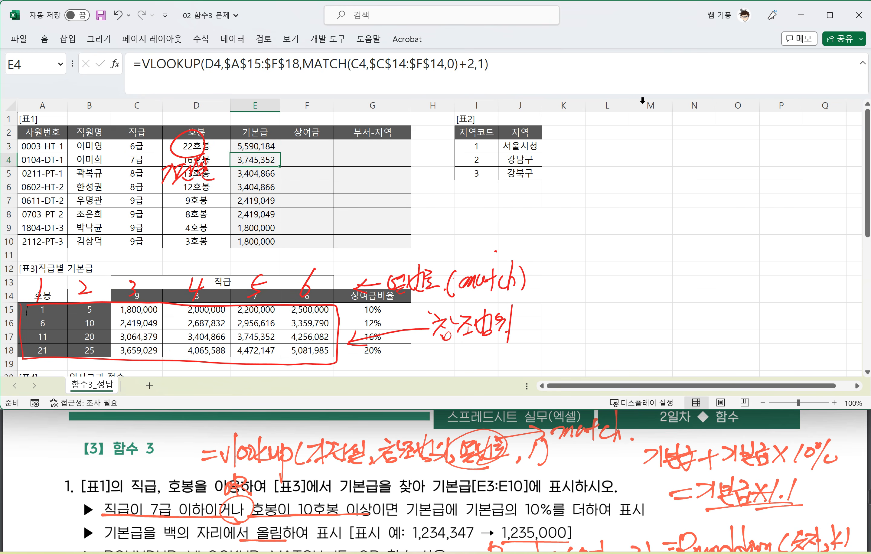
{"action": "left_click", "coordinate": [270, 147]}
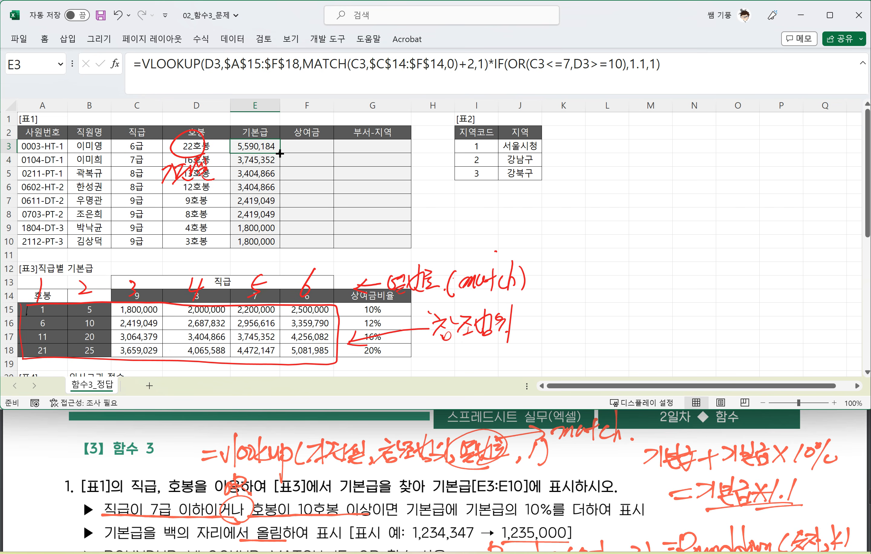
{"action": "double_click", "coordinate": [280, 153]}
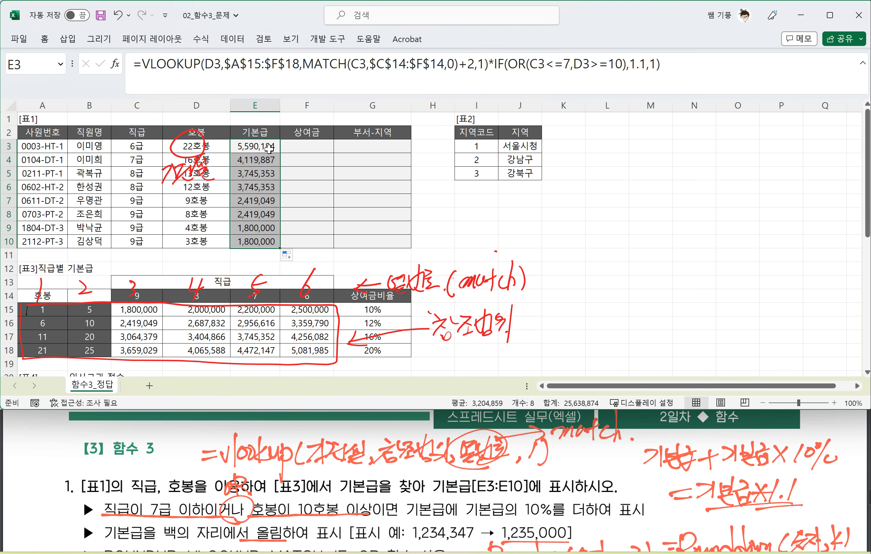
{"action": "left_click", "coordinate": [269, 148]}
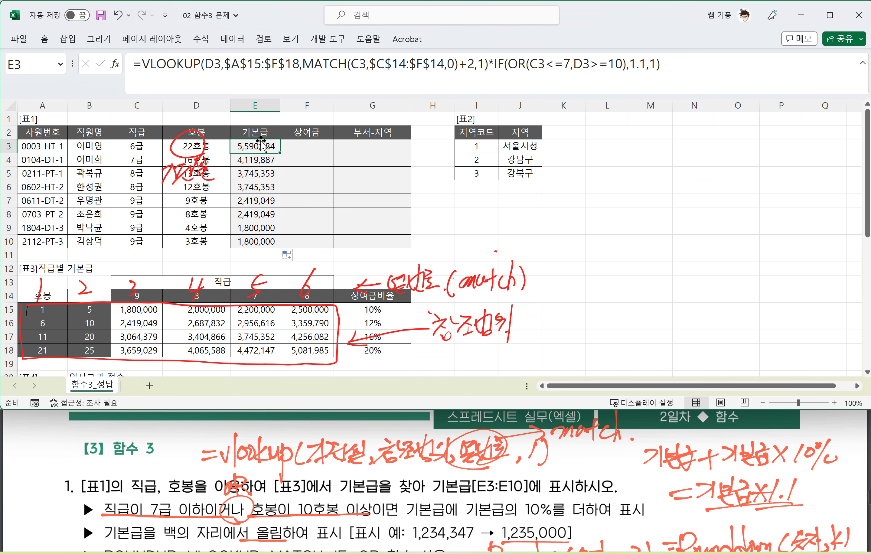
Step: Circle 숫자 in the handwritten Roundup(숫자,-3) and label it with an arrow to an underlined "vlookup"
{"action": "scroll", "coordinate": [317, 479], "scroll_direction": "down", "scroll_amount": 2}
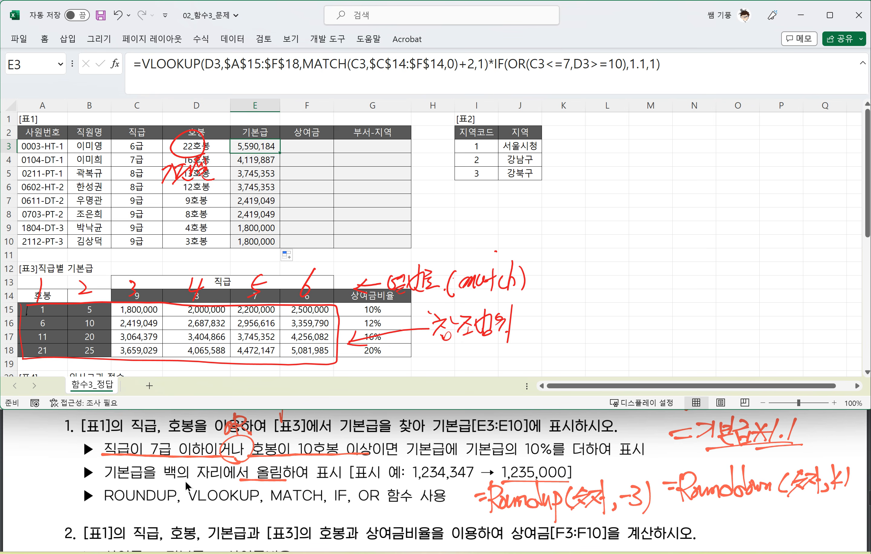
{"action": "scroll", "coordinate": [379, 475], "scroll_direction": "up", "scroll_amount": 2}
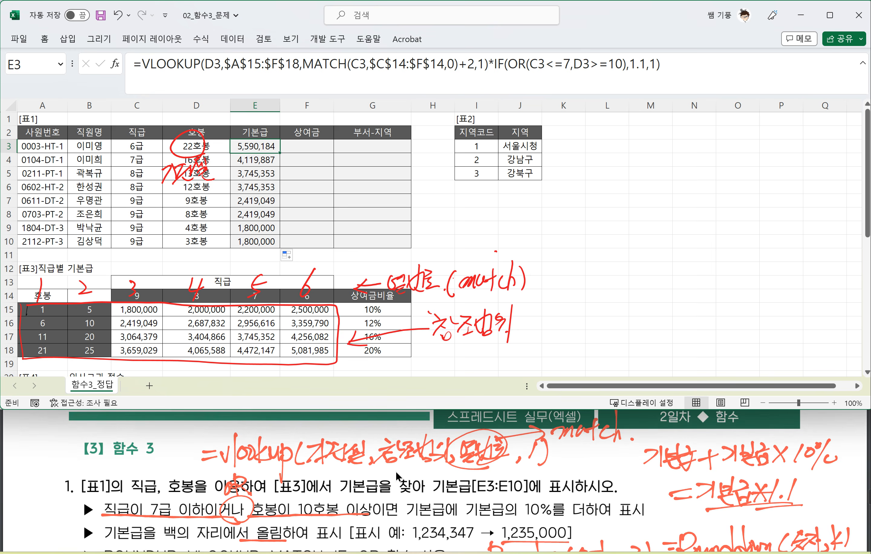
{"action": "scroll", "coordinate": [395, 471], "scroll_direction": "down", "scroll_amount": 2}
{"action": "scroll", "coordinate": [391, 474], "scroll_direction": "down", "scroll_amount": 1}
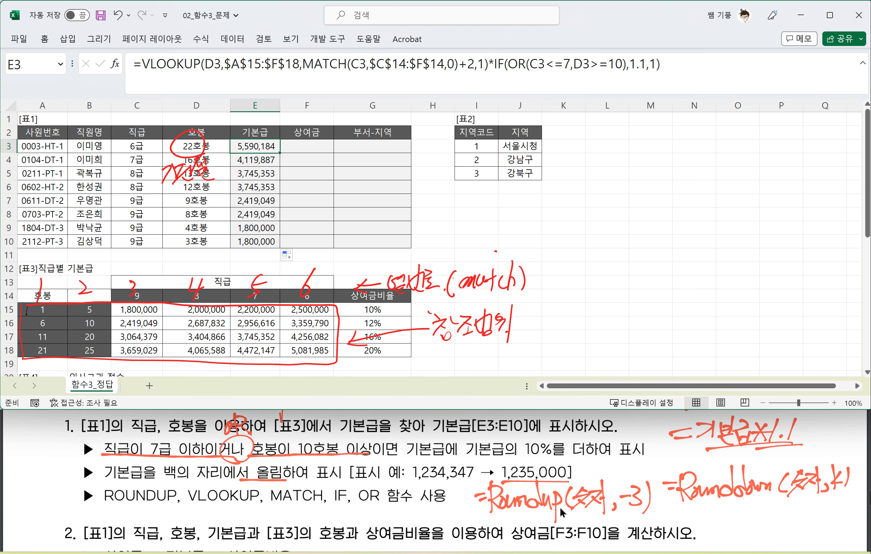
{"action": "mouse_move", "coordinate": [588, 516]}
{"action": "left_mouse_down"}
{"action": "mouse_move", "coordinate": [566, 502]}
{"action": "mouse_move", "coordinate": [586, 511]}
{"action": "left_mouse_up"}
{"action": "left_click_drag", "start_coordinate": [587, 469], "coordinate": [587, 488]}
{"action": "mouse_move", "coordinate": [577, 480]}
{"action": "left_mouse_down"}
{"action": "mouse_move", "coordinate": [589, 473]}
{"action": "mouse_move", "coordinate": [586, 466]}
{"action": "mouse_move", "coordinate": [559, 463]}
{"action": "left_mouse_up"}
{"action": "left_click_drag", "start_coordinate": [569, 450], "coordinate": [581, 451]}
{"action": "mouse_move", "coordinate": [587, 432]}
{"action": "left_mouse_down"}
{"action": "mouse_move", "coordinate": [589, 462]}
{"action": "mouse_move", "coordinate": [601, 458]}
{"action": "left_mouse_up"}
{"action": "left_click_drag", "start_coordinate": [600, 448], "coordinate": [610, 460]}
{"action": "mouse_move", "coordinate": [622, 438]}
{"action": "left_mouse_down"}
{"action": "mouse_move", "coordinate": [616, 474]}
{"action": "mouse_move", "coordinate": [622, 459]}
{"action": "left_mouse_up"}
{"action": "left_click_drag", "start_coordinate": [541, 470], "coordinate": [654, 460]}
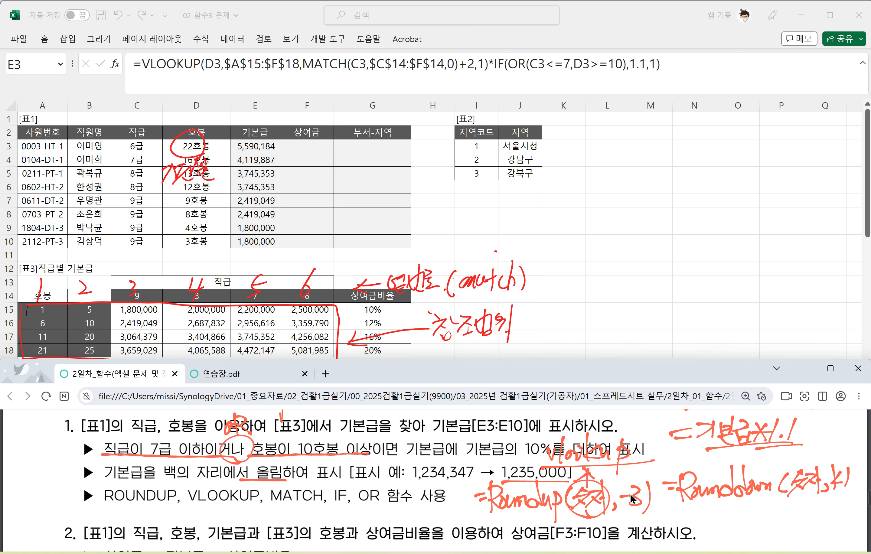
Step: Wrap E3's whole VLOOKUP*IF formula in ROUNDUP with -3 as the number of digits
{"action": "left_click", "coordinate": [142, 66]}
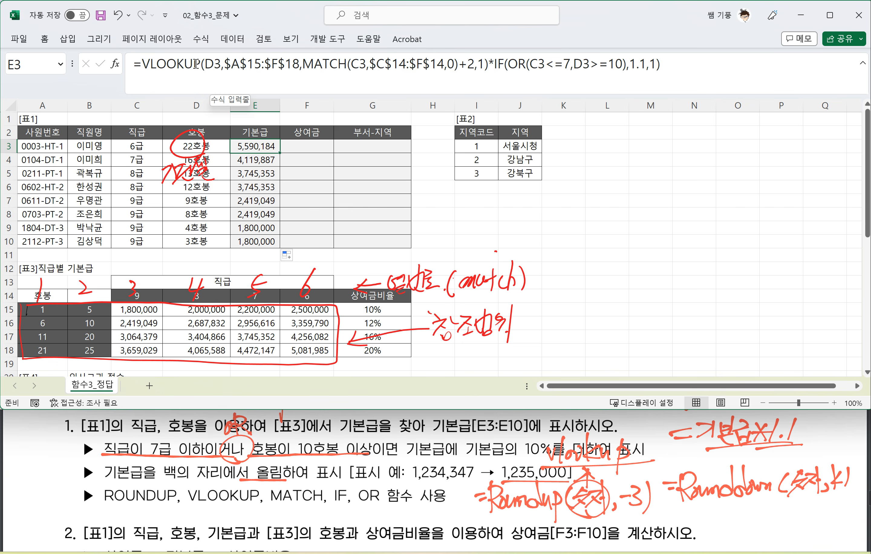
{"action": "left_click", "coordinate": [142, 65]}
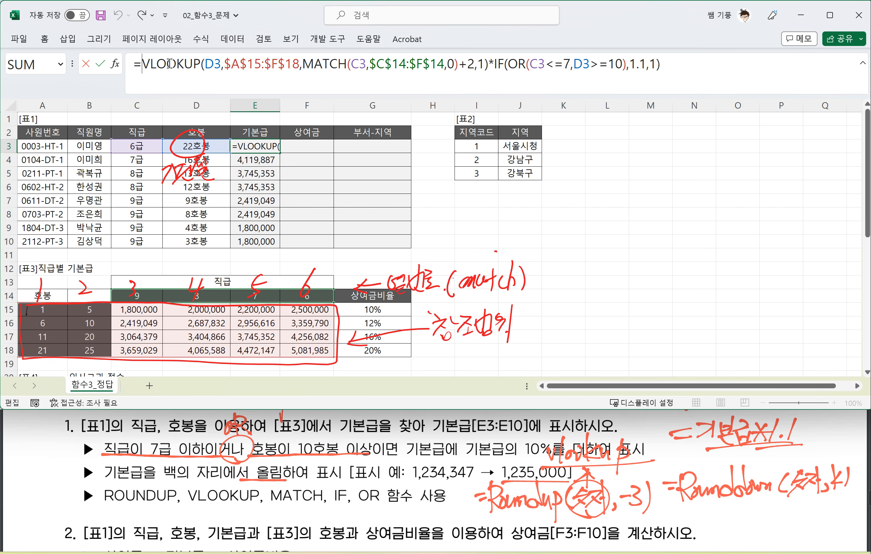
{"action": "type", "text": "RO"}
{"action": "key", "text": "Down"}
{"action": "key", "text": "Down"}
{"action": "key", "text": "Down"}
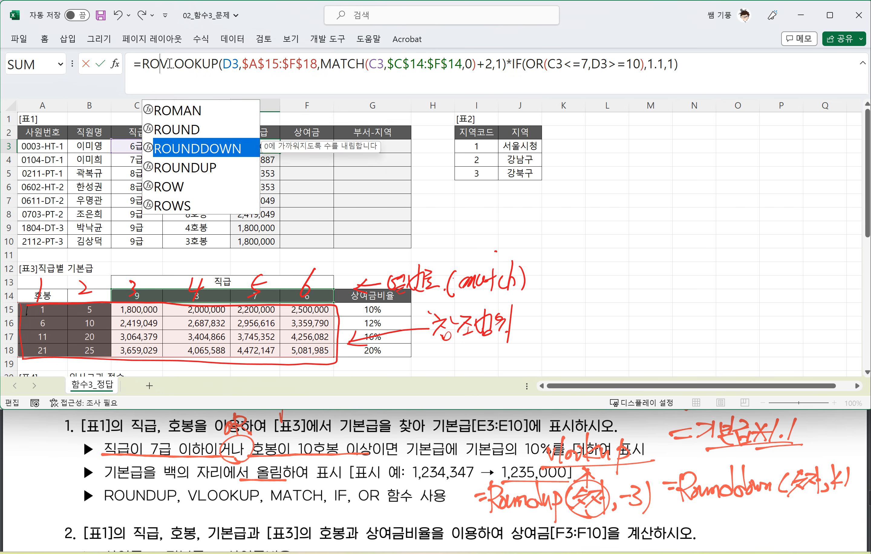
{"action": "key", "text": "Tab"}
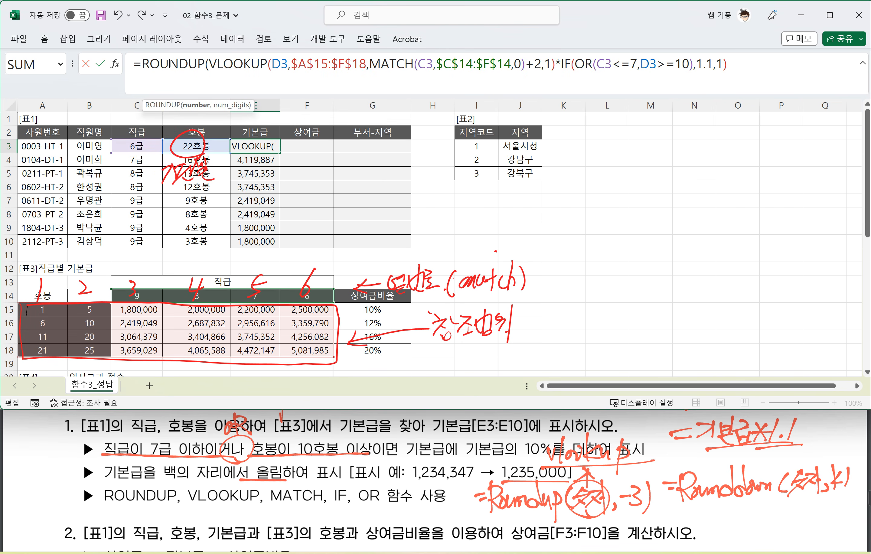
{"action": "left_click", "coordinate": [741, 65]}
{"action": "type", "text": ","}
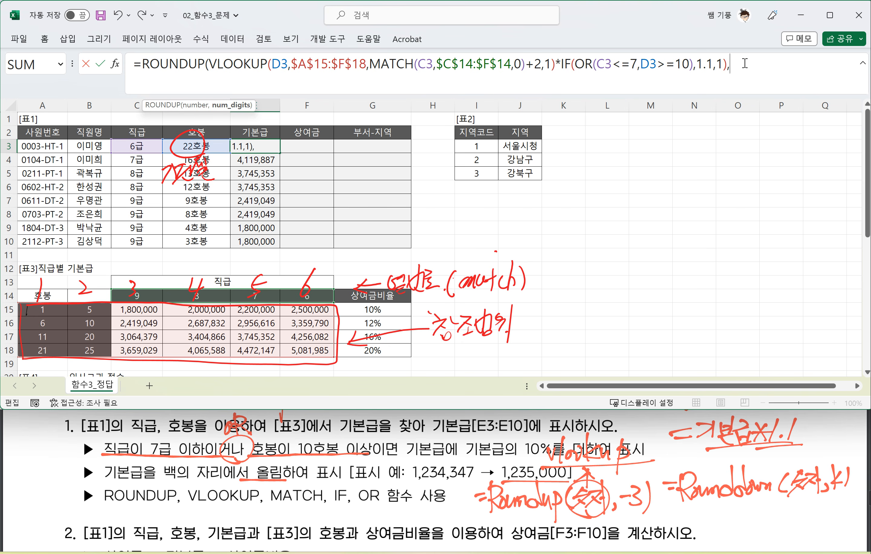
{"action": "type", "text": "-3)"}
{"action": "key", "text": "Return"}
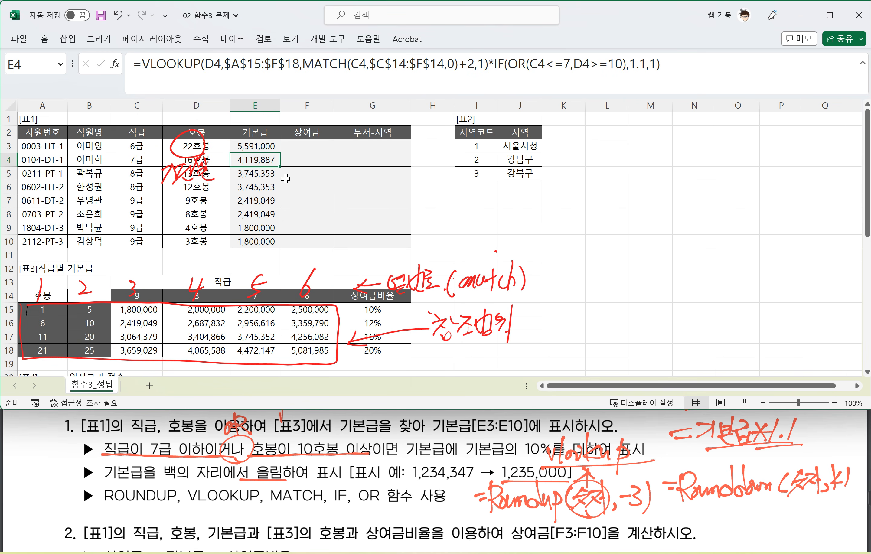
Step: Copy E3's ROUNDUP formula down through E10 and bring question 2 of the problem PDF into view
{"action": "left_click", "coordinate": [269, 146]}
{"action": "double_click", "coordinate": [279, 153]}
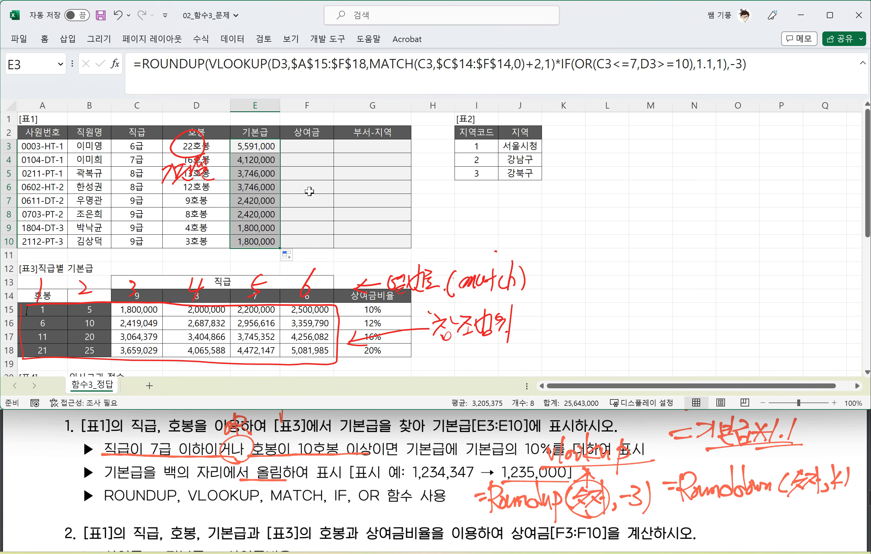
{"action": "scroll", "coordinate": [334, 452], "scroll_direction": "down", "scroll_amount": 3}
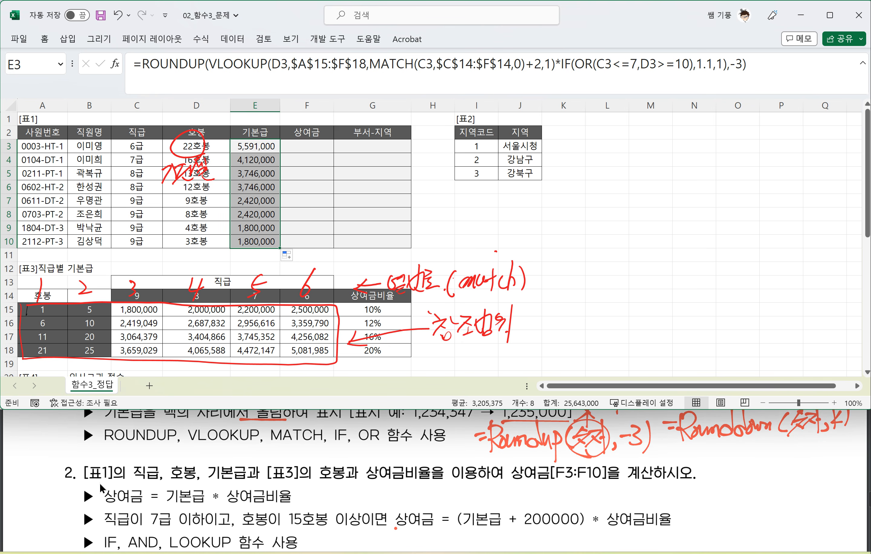
{"action": "left_click", "coordinate": [168, 479]}
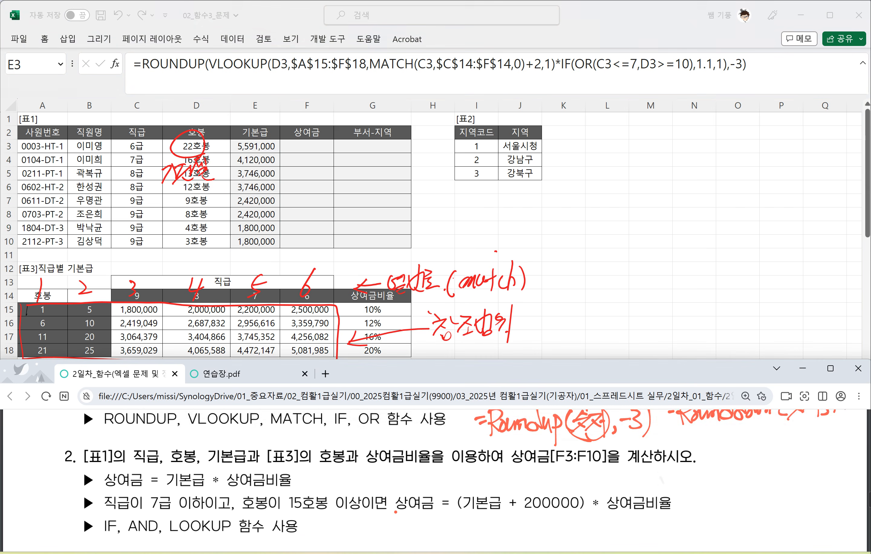
{"action": "scroll", "coordinate": [190, 468], "scroll_direction": "down", "scroll_amount": 2}
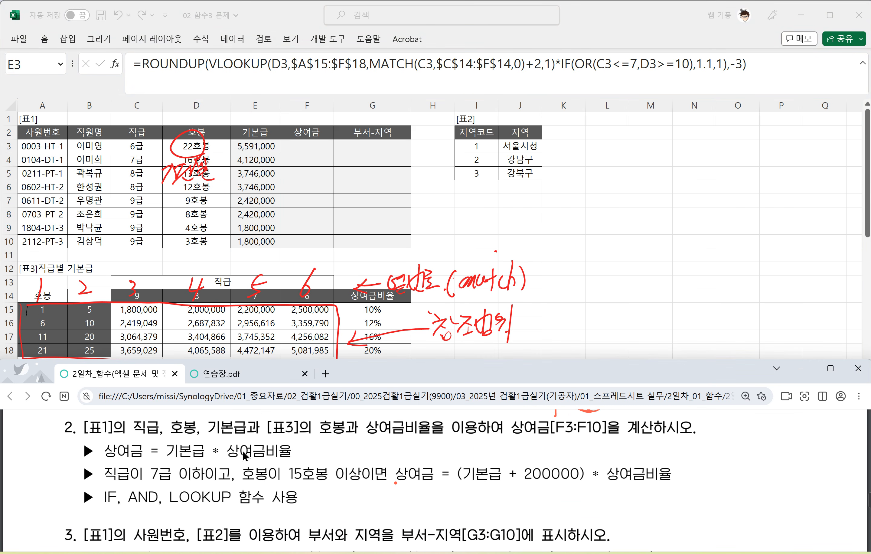
Step: Delete the red handwritten notes over and beside [표3], including the column numbers, range box and (match) label
{"action": "left_click", "coordinate": [421, 286]}
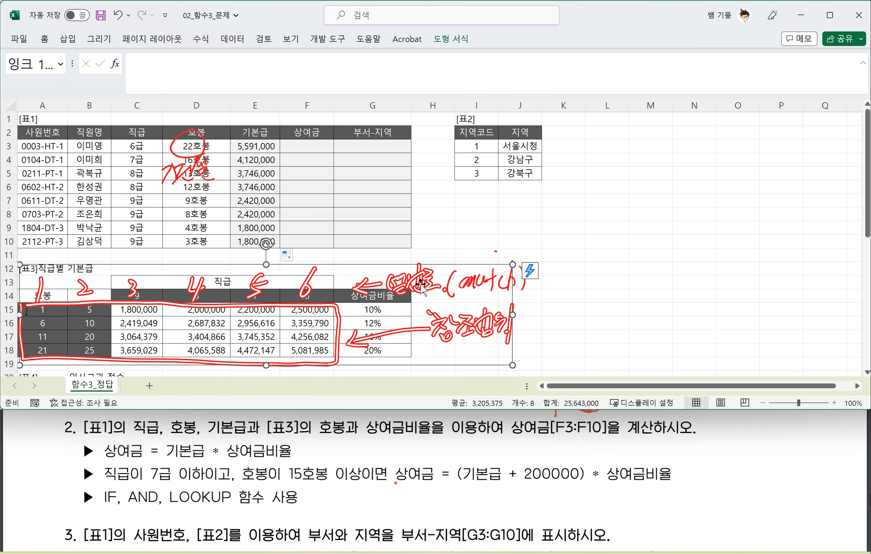
{"action": "key", "text": "Delete"}
{"action": "left_click", "coordinate": [491, 286]}
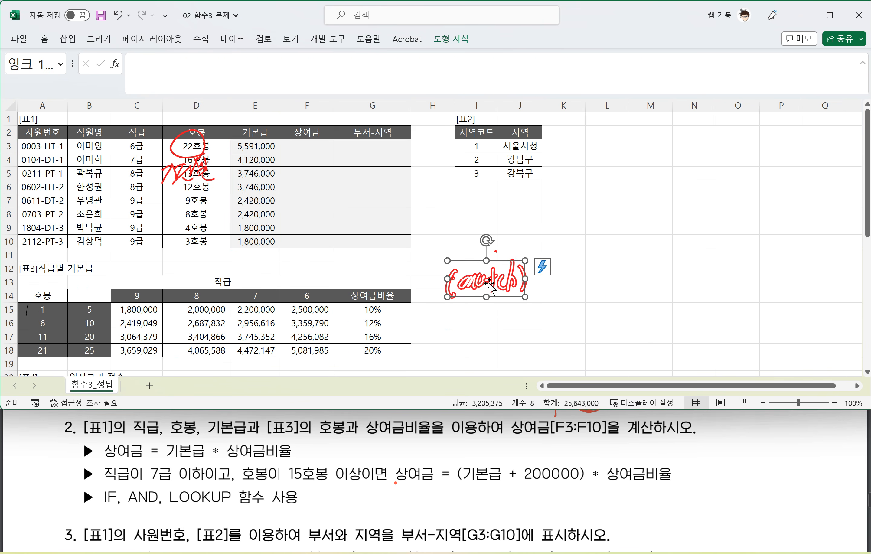
{"action": "key", "text": "Delete"}
{"action": "left_click", "coordinate": [493, 252]}
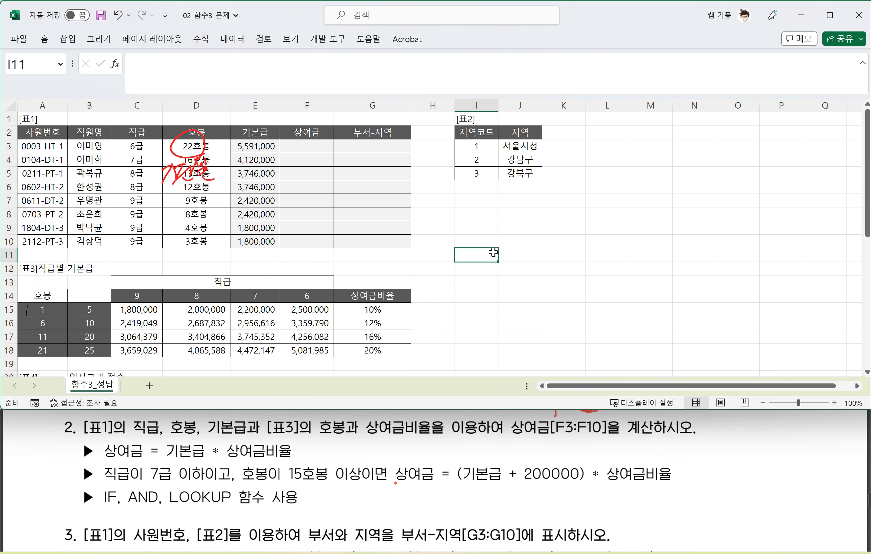
{"action": "left_click", "coordinate": [494, 258]}
{"action": "key", "text": "Delete"}
Step: Delete the red handwriting over the 호봉 column and the circle around D3's 22호봉
{"action": "left_click", "coordinate": [185, 178]}
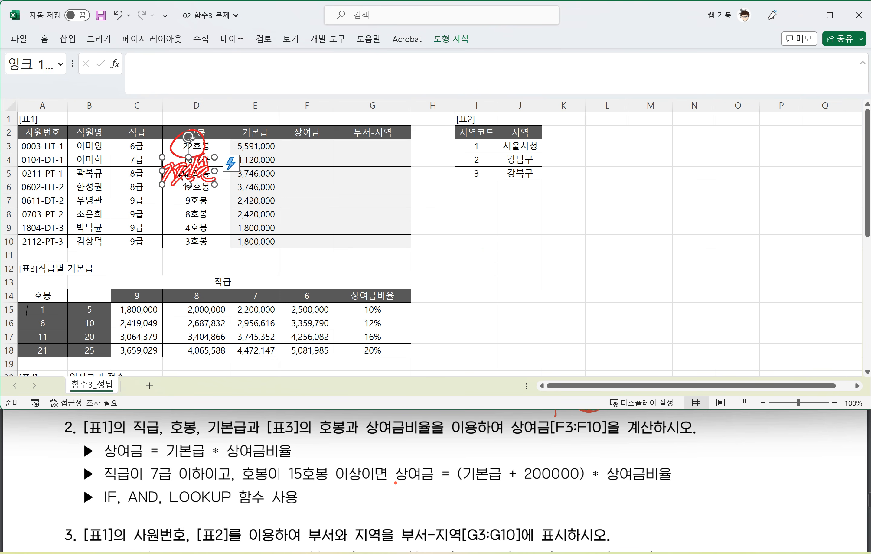
{"action": "key", "text": "Delete"}
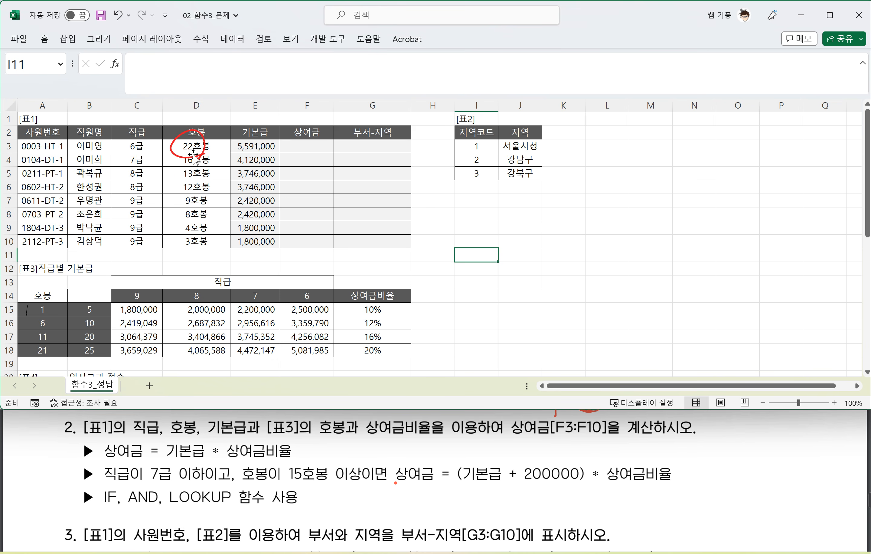
{"action": "left_click", "coordinate": [193, 155]}
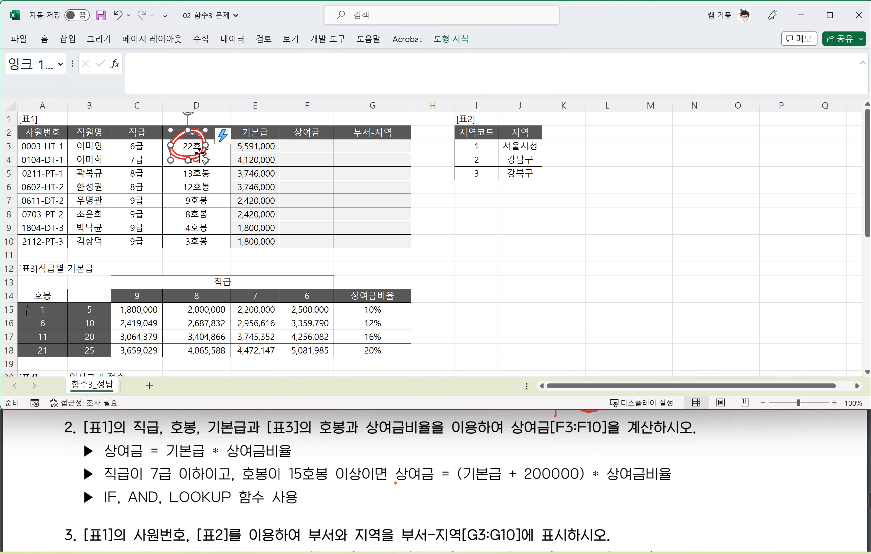
{"action": "key", "text": "Delete"}
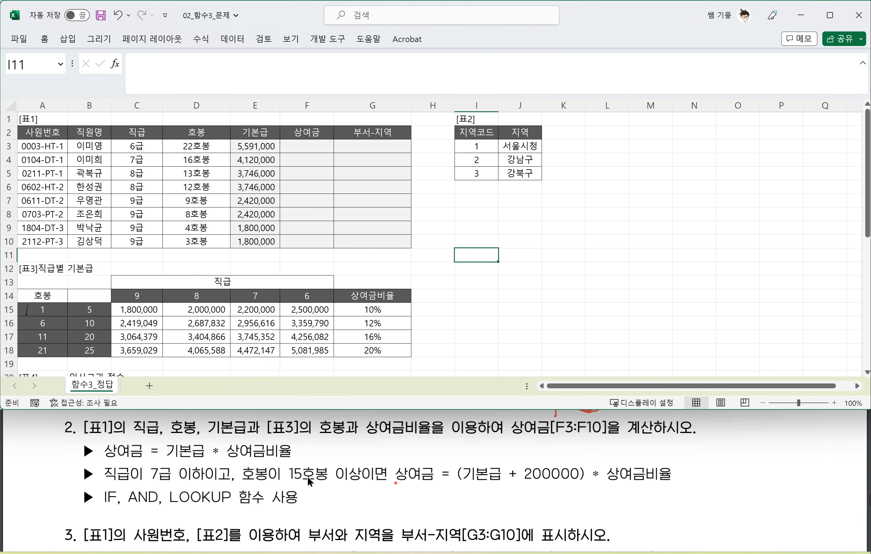
Step: In the PDF, mark question 2's 기본급 * 상여금비율, the 7급/15호봉 condition and the (기본급 + 200000) * 상여금비율 formula with underlines and boxes
{"action": "left_click", "coordinate": [114, 488]}
{"action": "left_click_drag", "start_coordinate": [105, 483], "coordinate": [268, 480]}
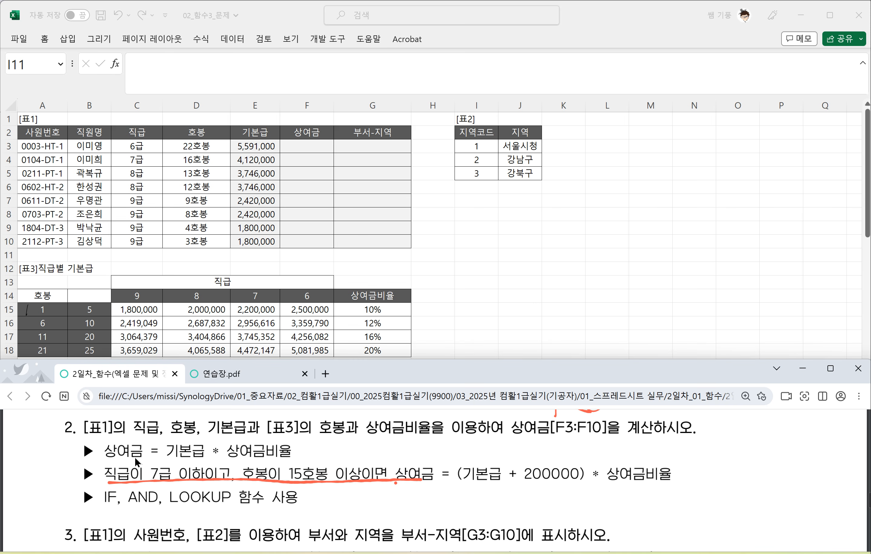
{"action": "mouse_move", "coordinate": [160, 460]}
{"action": "left_mouse_down"}
{"action": "mouse_move", "coordinate": [292, 460]}
{"action": "mouse_move", "coordinate": [294, 439]}
{"action": "mouse_move", "coordinate": [174, 443]}
{"action": "mouse_move", "coordinate": [165, 460]}
{"action": "left_mouse_up"}
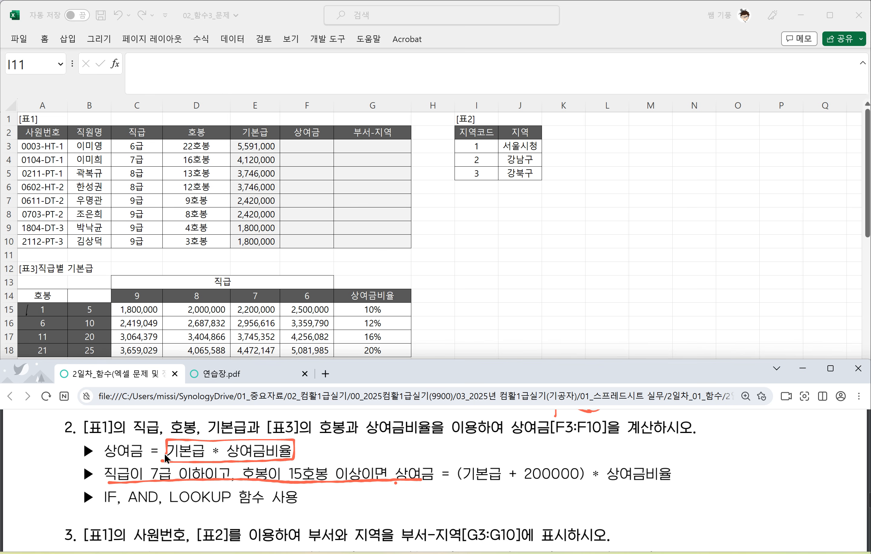
{"action": "mouse_move", "coordinate": [115, 484]}
{"action": "left_mouse_down"}
{"action": "mouse_move", "coordinate": [104, 470]}
{"action": "mouse_move", "coordinate": [380, 468]}
{"action": "left_mouse_up"}
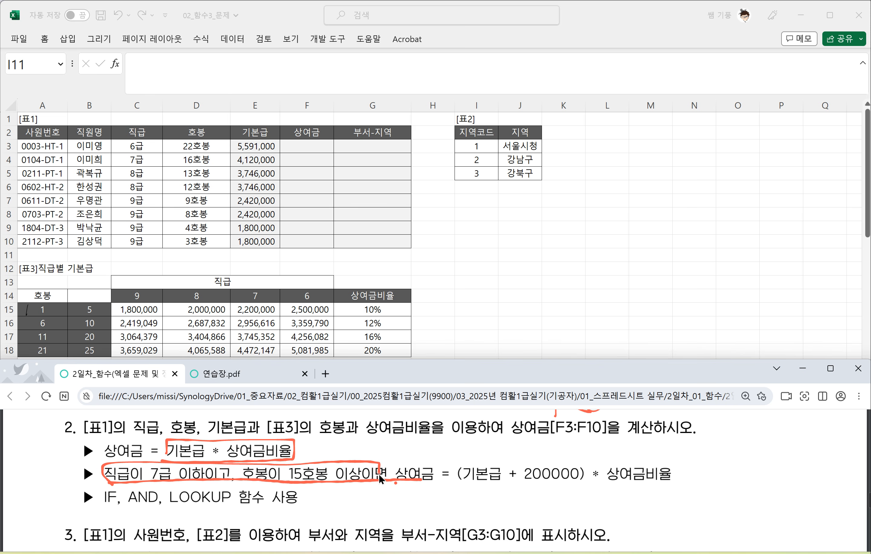
{"action": "left_click_drag", "start_coordinate": [458, 483], "coordinate": [589, 480]}
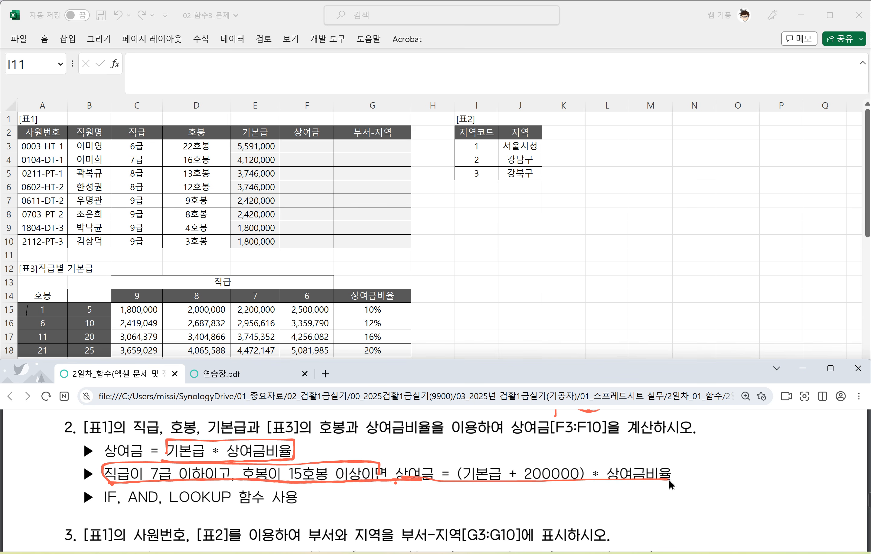
{"action": "mouse_move", "coordinate": [668, 479]}
{"action": "left_mouse_down"}
{"action": "mouse_move", "coordinate": [562, 461]}
{"action": "mouse_move", "coordinate": [395, 474]}
{"action": "left_mouse_up"}
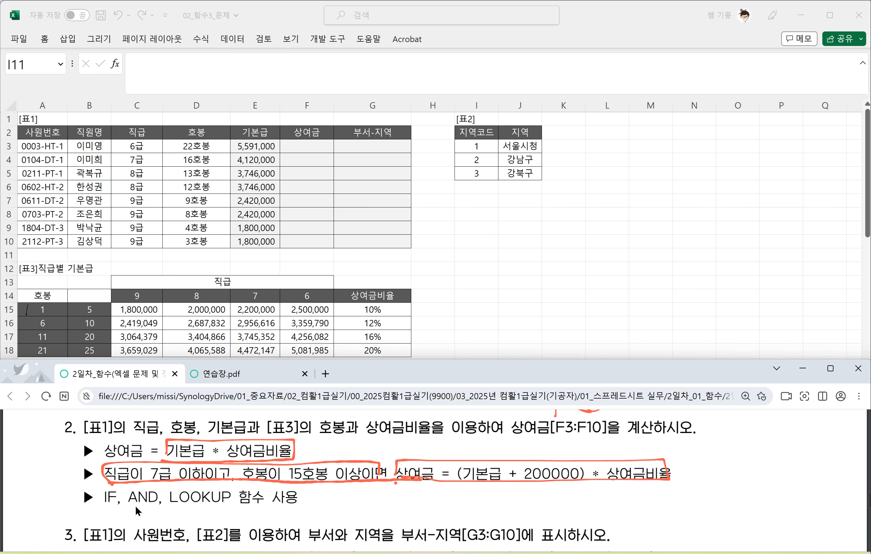
Step: Handwrite "=If(조건,참,거짓)" in the blank margin beside question 2
{"action": "left_click_drag", "start_coordinate": [676, 444], "coordinate": [684, 448]}
{"action": "left_click_drag", "start_coordinate": [685, 442], "coordinate": [695, 439]}
{"action": "mouse_move", "coordinate": [692, 440]}
{"action": "left_mouse_down"}
{"action": "mouse_move", "coordinate": [690, 456]}
{"action": "mouse_move", "coordinate": [698, 452]}
{"action": "left_mouse_up"}
{"action": "mouse_move", "coordinate": [712, 448]}
{"action": "left_mouse_down"}
{"action": "mouse_move", "coordinate": [705, 466]}
{"action": "mouse_move", "coordinate": [710, 448]}
{"action": "left_mouse_up"}
{"action": "mouse_move", "coordinate": [721, 439]}
{"action": "left_mouse_down"}
{"action": "mouse_move", "coordinate": [723, 454]}
{"action": "mouse_move", "coordinate": [736, 444]}
{"action": "left_mouse_up"}
{"action": "mouse_move", "coordinate": [731, 444]}
{"action": "left_mouse_down"}
{"action": "mouse_move", "coordinate": [731, 453]}
{"action": "mouse_move", "coordinate": [745, 436]}
{"action": "left_mouse_up"}
{"action": "left_click_drag", "start_coordinate": [733, 451], "coordinate": [743, 444]}
{"action": "left_click_drag", "start_coordinate": [746, 434], "coordinate": [747, 448]}
{"action": "mouse_move", "coordinate": [740, 448]}
{"action": "left_mouse_down"}
{"action": "mouse_move", "coordinate": [751, 455]}
{"action": "mouse_move", "coordinate": [769, 437]}
{"action": "mouse_move", "coordinate": [755, 454]}
{"action": "left_mouse_up"}
{"action": "left_click_drag", "start_coordinate": [761, 447], "coordinate": [769, 452]}
{"action": "left_click_drag", "start_coordinate": [770, 433], "coordinate": [778, 442]}
{"action": "left_click_drag", "start_coordinate": [761, 450], "coordinate": [795, 453]}
{"action": "mouse_move", "coordinate": [797, 438]}
{"action": "left_mouse_down"}
{"action": "mouse_move", "coordinate": [806, 436]}
{"action": "mouse_move", "coordinate": [796, 450]}
{"action": "left_mouse_up"}
{"action": "mouse_move", "coordinate": [810, 434]}
{"action": "left_mouse_down"}
{"action": "mouse_move", "coordinate": [810, 450]}
{"action": "mouse_move", "coordinate": [796, 459]}
{"action": "left_mouse_up"}
{"action": "left_click_drag", "start_coordinate": [802, 454], "coordinate": [814, 458]}
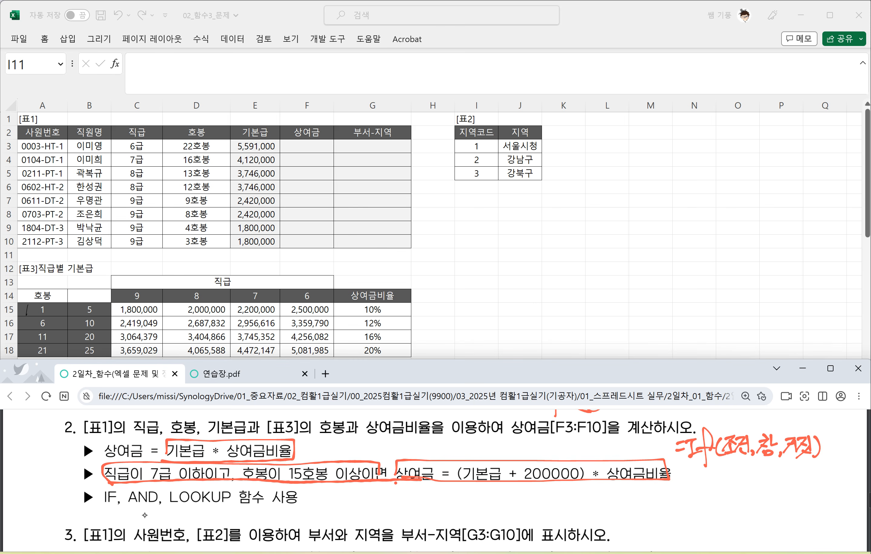
Step: Handwrite "=And(조건1,조건2)" beneath the If note beside question 2
{"action": "left_click_drag", "start_coordinate": [676, 477], "coordinate": [739, 488]}
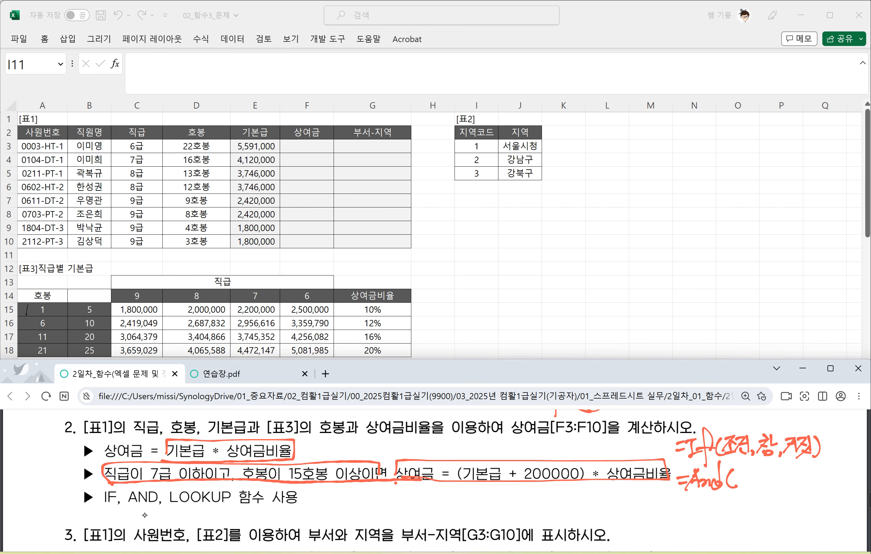
{"action": "mouse_move", "coordinate": [733, 469]}
{"action": "left_mouse_down"}
{"action": "mouse_move", "coordinate": [747, 487]}
{"action": "mouse_move", "coordinate": [761, 474]}
{"action": "mouse_move", "coordinate": [750, 483]}
{"action": "mouse_move", "coordinate": [765, 486]}
{"action": "left_mouse_up"}
{"action": "mouse_move", "coordinate": [771, 479]}
{"action": "left_mouse_down"}
{"action": "mouse_move", "coordinate": [768, 486]}
{"action": "mouse_move", "coordinate": [785, 484]}
{"action": "left_mouse_up"}
{"action": "left_click_drag", "start_coordinate": [785, 472], "coordinate": [790, 479]}
{"action": "left_click_drag", "start_coordinate": [790, 468], "coordinate": [799, 479]}
{"action": "left_click_drag", "start_coordinate": [801, 465], "coordinate": [803, 484]}
{"action": "left_click_drag", "start_coordinate": [804, 470], "coordinate": [815, 478]}
{"action": "left_click_drag", "start_coordinate": [816, 465], "coordinate": [818, 486]}
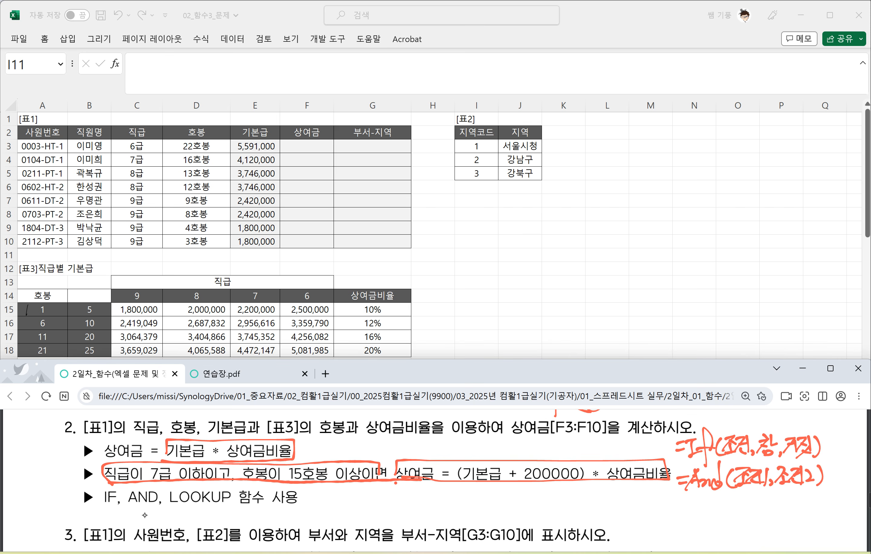
Step: Underline the two conditions in the And note, write 참 beneath them and add "=참" after the closing bracket
{"action": "left_click_drag", "start_coordinate": [729, 492], "coordinate": [816, 488]}
{"action": "left_click_drag", "start_coordinate": [754, 494], "coordinate": [766, 501]}
{"action": "mouse_move", "coordinate": [773, 491]}
{"action": "left_mouse_down"}
{"action": "mouse_move", "coordinate": [775, 506]}
{"action": "mouse_move", "coordinate": [783, 498]}
{"action": "left_mouse_up"}
{"action": "left_click_drag", "start_coordinate": [761, 507], "coordinate": [775, 514]}
{"action": "left_click_drag", "start_coordinate": [823, 477], "coordinate": [834, 485]}
{"action": "left_click_drag", "start_coordinate": [835, 466], "coordinate": [842, 472]}
{"action": "mouse_move", "coordinate": [837, 473]}
{"action": "left_mouse_down"}
{"action": "mouse_move", "coordinate": [831, 485]}
{"action": "mouse_move", "coordinate": [845, 486]}
{"action": "left_mouse_up"}
{"action": "left_click_drag", "start_coordinate": [834, 481], "coordinate": [838, 488]}
{"action": "left_click_drag", "start_coordinate": [832, 485], "coordinate": [843, 492]}
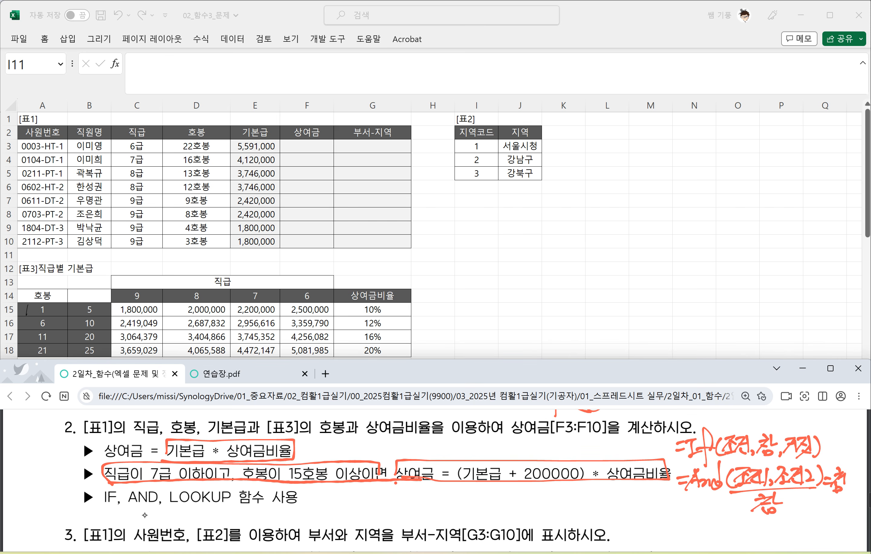
Step: Handwrite "=Lookup(찾을값,범위1,범위2)" beside question 2's list of functions to use
{"action": "left_click_drag", "start_coordinate": [370, 504], "coordinate": [382, 502]}
{"action": "left_click_drag", "start_coordinate": [370, 510], "coordinate": [403, 508]}
{"action": "mouse_move", "coordinate": [407, 500]}
{"action": "left_mouse_down"}
{"action": "mouse_move", "coordinate": [406, 512]}
{"action": "mouse_move", "coordinate": [416, 512]}
{"action": "left_mouse_up"}
{"action": "mouse_move", "coordinate": [423, 483]}
{"action": "left_mouse_down"}
{"action": "mouse_move", "coordinate": [425, 519]}
{"action": "mouse_move", "coordinate": [442, 503]}
{"action": "left_mouse_up"}
{"action": "mouse_move", "coordinate": [446, 493]}
{"action": "left_mouse_down"}
{"action": "mouse_move", "coordinate": [449, 529]}
{"action": "mouse_move", "coordinate": [446, 510]}
{"action": "left_mouse_up"}
{"action": "mouse_move", "coordinate": [468, 492]}
{"action": "left_mouse_down"}
{"action": "mouse_move", "coordinate": [469, 514]}
{"action": "mouse_move", "coordinate": [476, 498]}
{"action": "left_mouse_up"}
{"action": "mouse_move", "coordinate": [480, 491]}
{"action": "left_mouse_down"}
{"action": "mouse_move", "coordinate": [461, 510]}
{"action": "mouse_move", "coordinate": [477, 502]}
{"action": "left_mouse_up"}
{"action": "left_click_drag", "start_coordinate": [479, 492], "coordinate": [464, 517]}
{"action": "left_click_drag", "start_coordinate": [487, 493], "coordinate": [497, 500]}
{"action": "left_click_drag", "start_coordinate": [482, 506], "coordinate": [502, 507]}
{"action": "left_click_drag", "start_coordinate": [512, 490], "coordinate": [509, 516]}
{"action": "mouse_move", "coordinate": [502, 507]}
{"action": "left_mouse_down"}
{"action": "mouse_move", "coordinate": [519, 502]}
{"action": "mouse_move", "coordinate": [517, 514]}
{"action": "left_mouse_up"}
{"action": "mouse_move", "coordinate": [525, 508]}
{"action": "left_mouse_down"}
{"action": "mouse_move", "coordinate": [519, 516]}
{"action": "mouse_move", "coordinate": [531, 508]}
{"action": "left_mouse_up"}
{"action": "left_click_drag", "start_coordinate": [537, 486], "coordinate": [546, 510]}
{"action": "left_click_drag", "start_coordinate": [533, 506], "coordinate": [560, 502]}
{"action": "left_click_drag", "start_coordinate": [542, 507], "coordinate": [556, 514]}
{"action": "mouse_move", "coordinate": [567, 492]}
{"action": "left_mouse_down"}
{"action": "mouse_move", "coordinate": [563, 510]}
{"action": "mouse_move", "coordinate": [585, 510]}
{"action": "left_mouse_up"}
{"action": "mouse_move", "coordinate": [588, 488]}
{"action": "left_mouse_down"}
{"action": "mouse_move", "coordinate": [587, 510]}
{"action": "mouse_move", "coordinate": [599, 509]}
{"action": "left_mouse_up"}
{"action": "mouse_move", "coordinate": [586, 504]}
{"action": "left_mouse_down"}
{"action": "mouse_move", "coordinate": [599, 510]}
{"action": "mouse_move", "coordinate": [603, 497]}
{"action": "left_mouse_up"}
{"action": "mouse_move", "coordinate": [597, 507]}
{"action": "left_mouse_down"}
{"action": "mouse_move", "coordinate": [607, 503]}
{"action": "mouse_move", "coordinate": [609, 516]}
{"action": "left_mouse_up"}
{"action": "left_click_drag", "start_coordinate": [615, 497], "coordinate": [628, 509]}
{"action": "left_click_drag", "start_coordinate": [622, 490], "coordinate": [624, 520]}
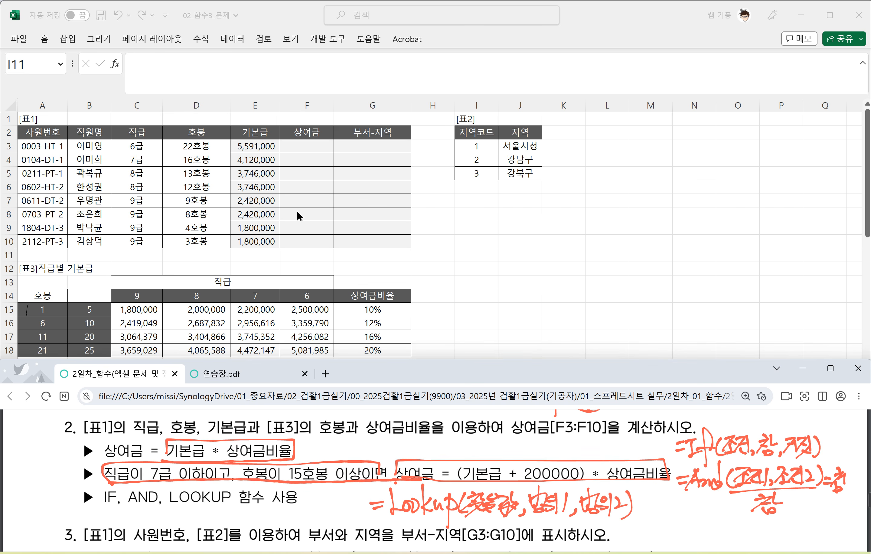
Step: In Excel, start F3's formula as E3 multiplied by LOOKUP with D3 as the lookup value
{"action": "key", "text": "alt+Tab"}
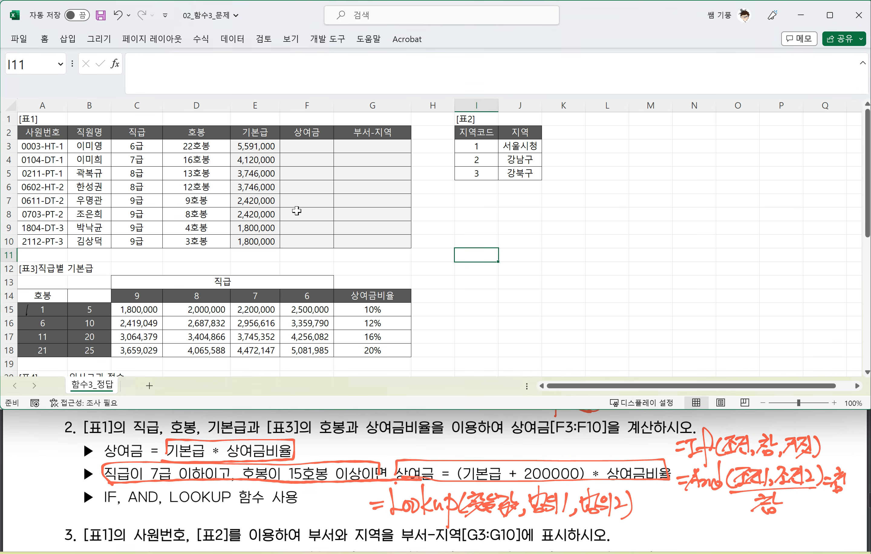
{"action": "key", "text": "alt+Tab"}
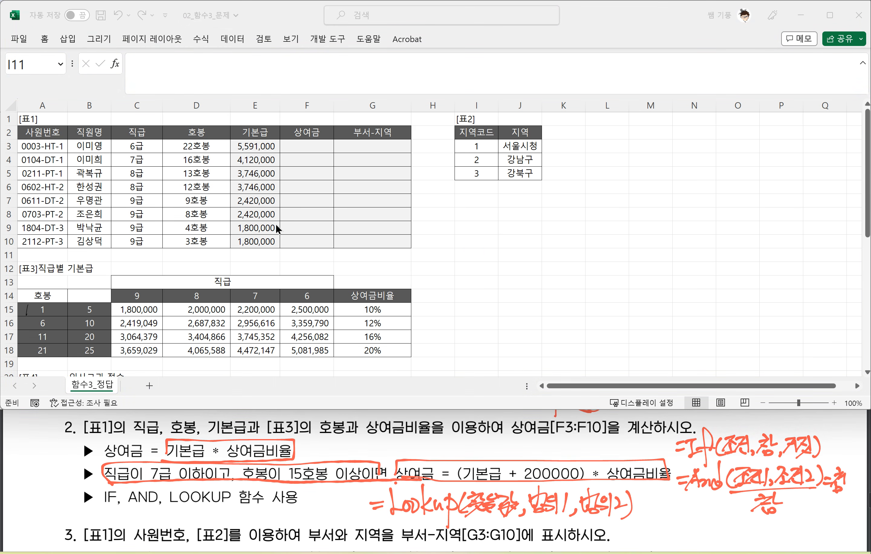
{"action": "key", "text": "alt+Tab"}
{"action": "left_click", "coordinate": [299, 146]}
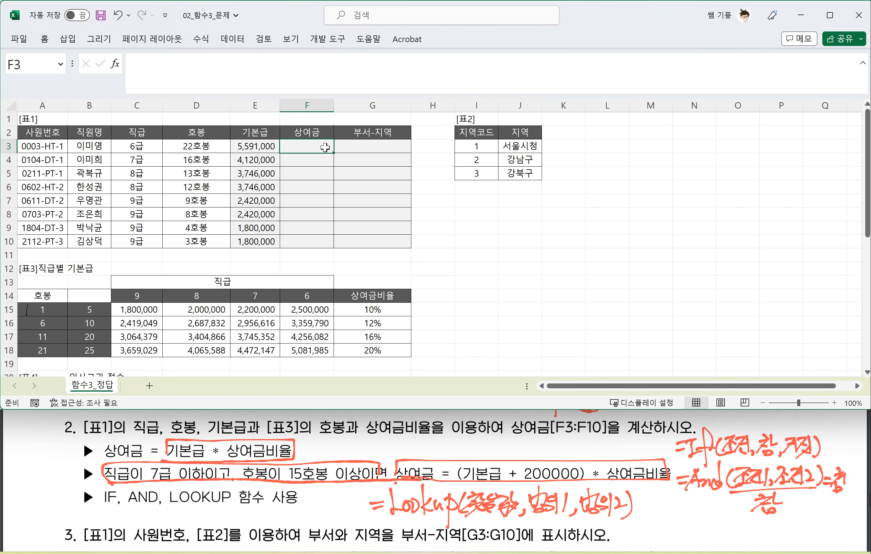
{"action": "type", "text": "="}
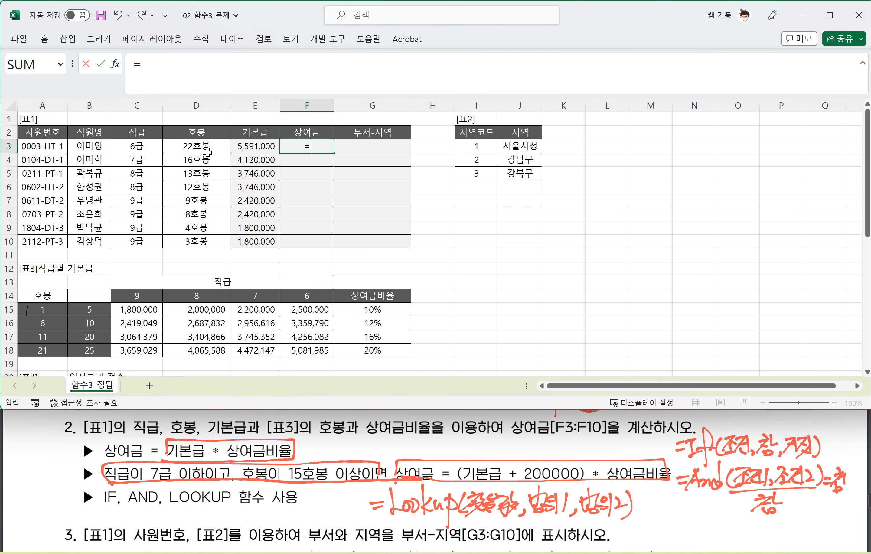
{"action": "left_click", "coordinate": [260, 147]}
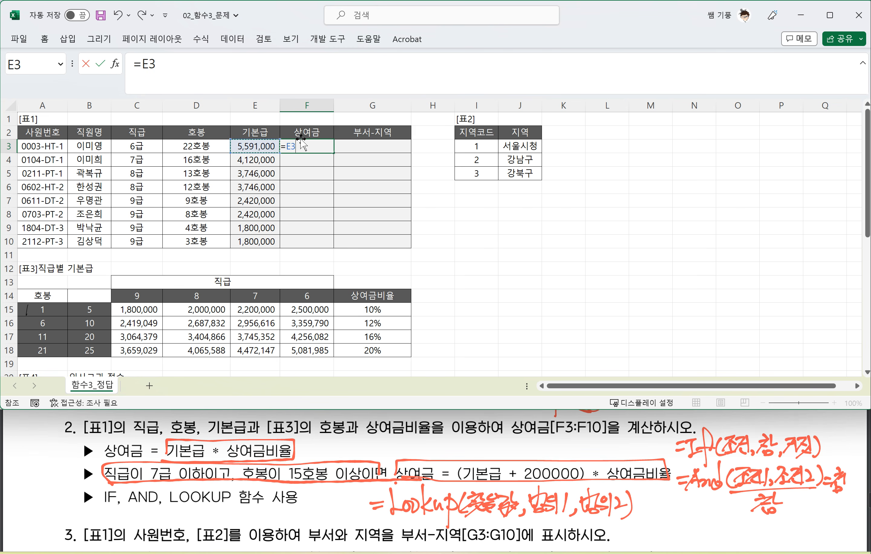
{"action": "type", "text": "*"}
{"action": "type", "text": "L"}
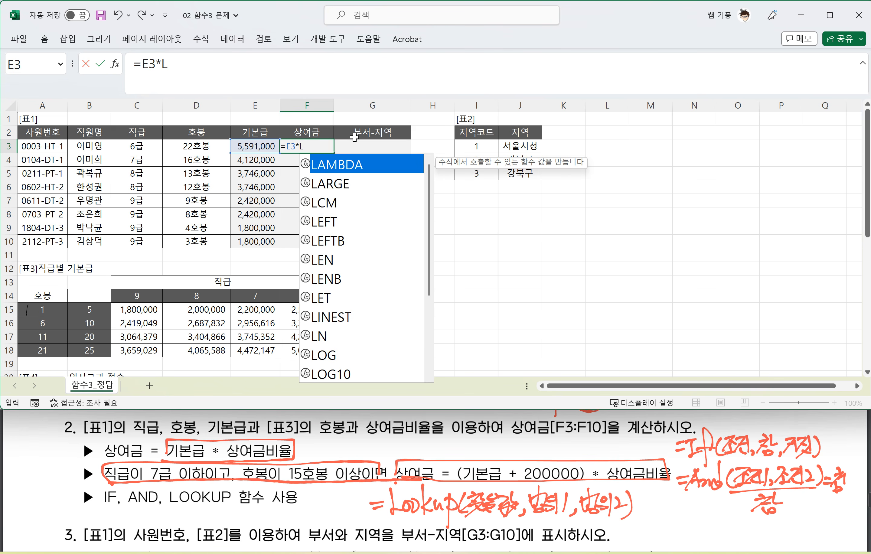
{"action": "type", "text": "OO"}
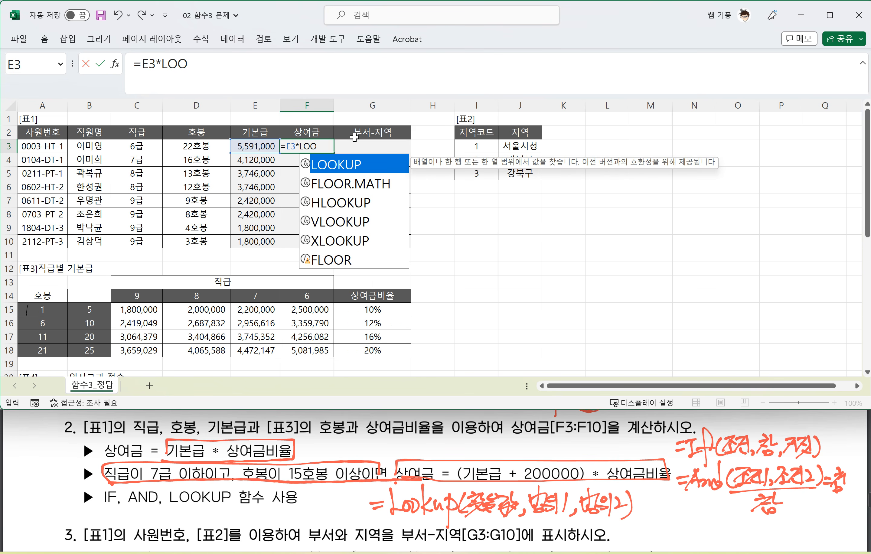
{"action": "key", "text": "Tab"}
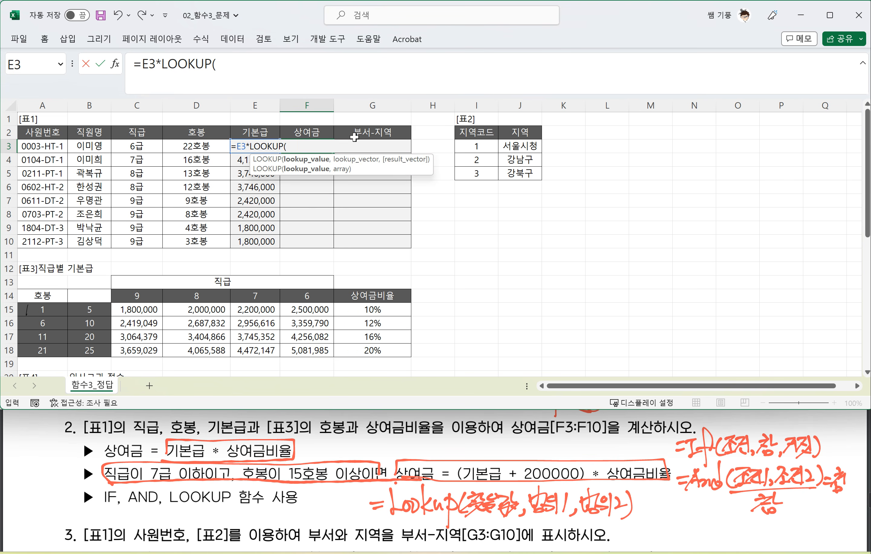
{"action": "left_click", "coordinate": [201, 147]}
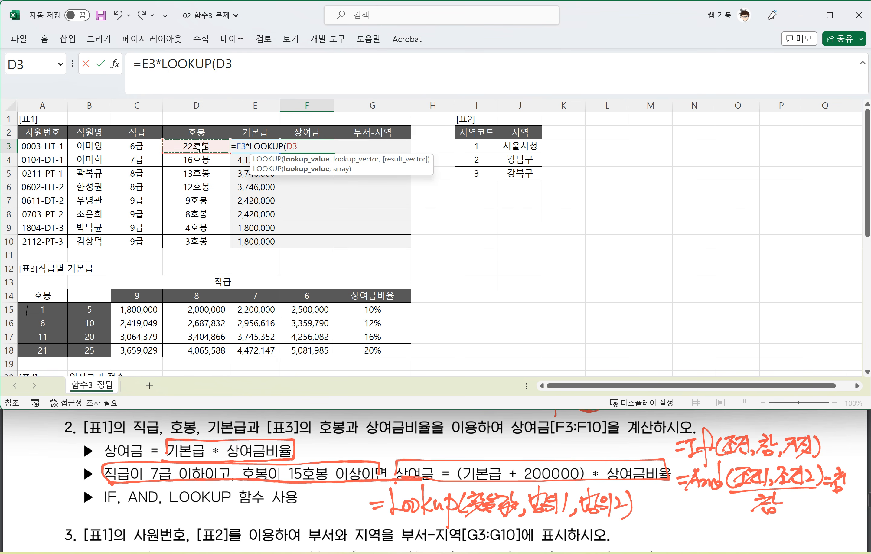
{"action": "type", "text": ","}
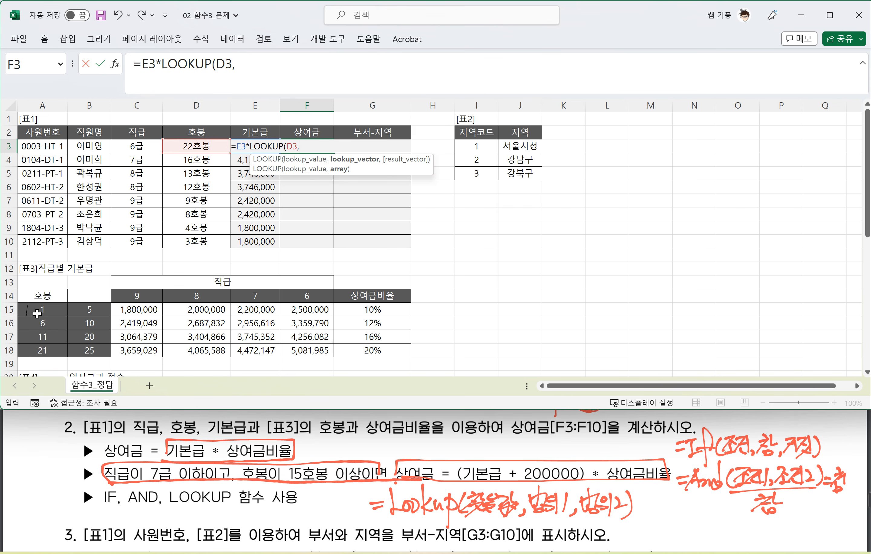
Step: Complete F3's LOOKUP with $A$15:$A$18 as lookup vector and $G$15:$G$18 as result vector, and fill the formula down to F10
{"action": "left_click_drag", "start_coordinate": [36, 311], "coordinate": [36, 343]}
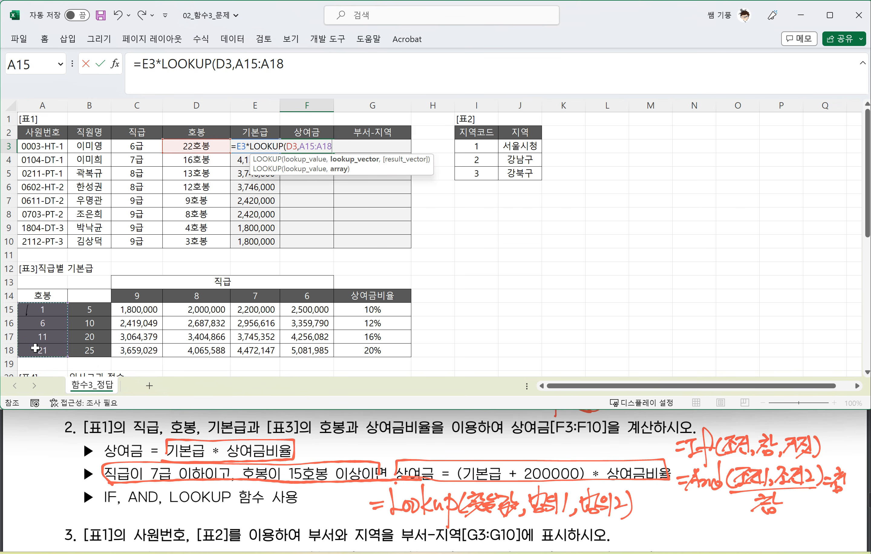
{"action": "key", "text": "F4"}
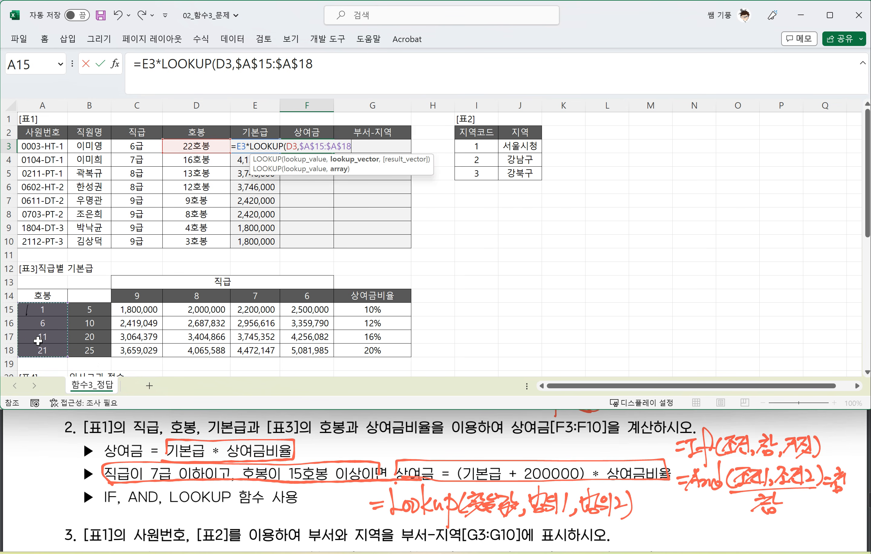
{"action": "type", "text": ","}
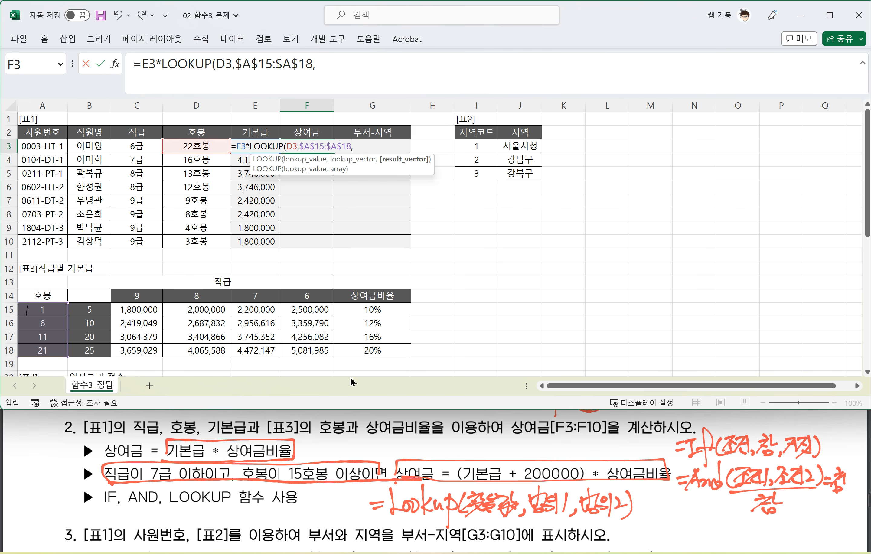
{"action": "left_click_drag", "start_coordinate": [362, 308], "coordinate": [364, 352]}
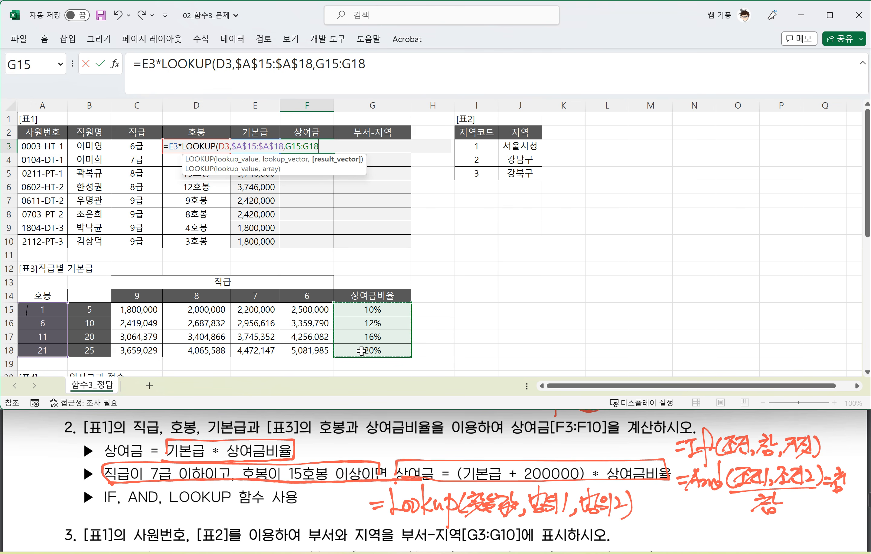
{"action": "key", "text": "F4"}
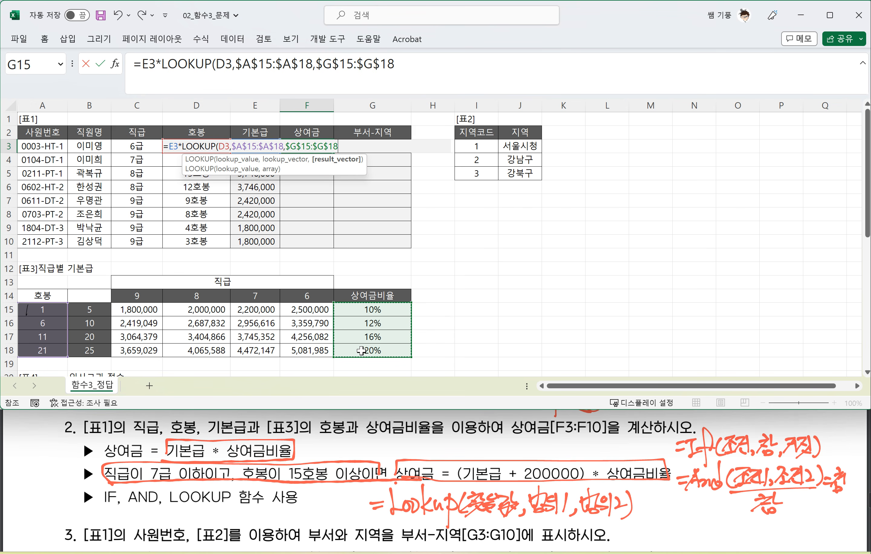
{"action": "type", "text": ")"}
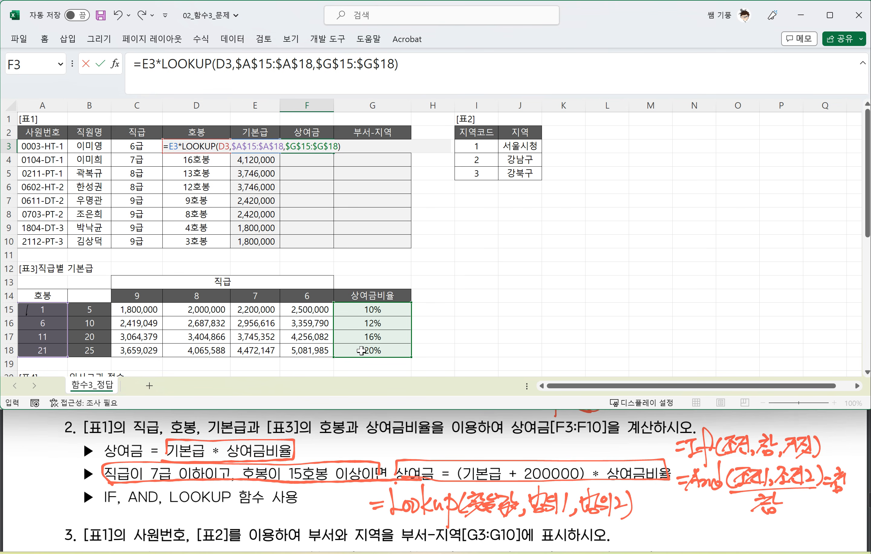
{"action": "key", "text": "Return"}
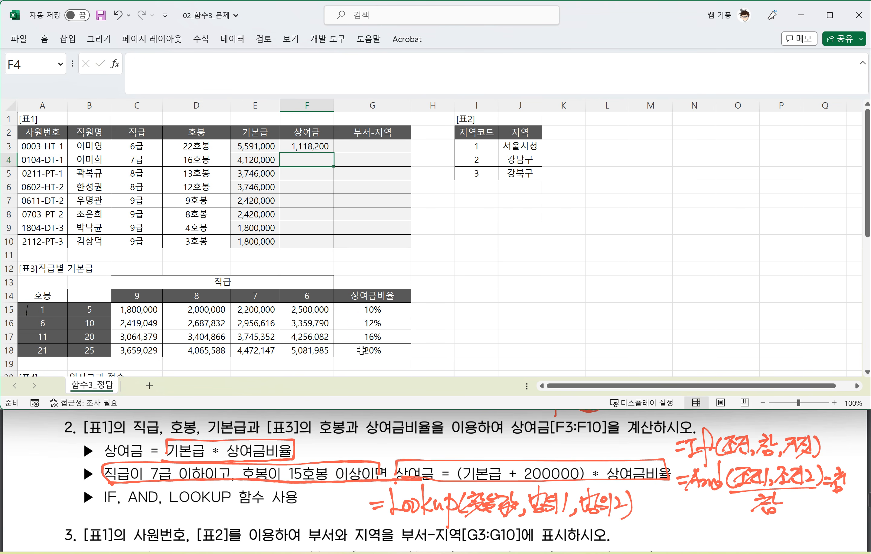
{"action": "left_click", "coordinate": [316, 147]}
{"action": "left_click_drag", "start_coordinate": [333, 151], "coordinate": [334, 242]}
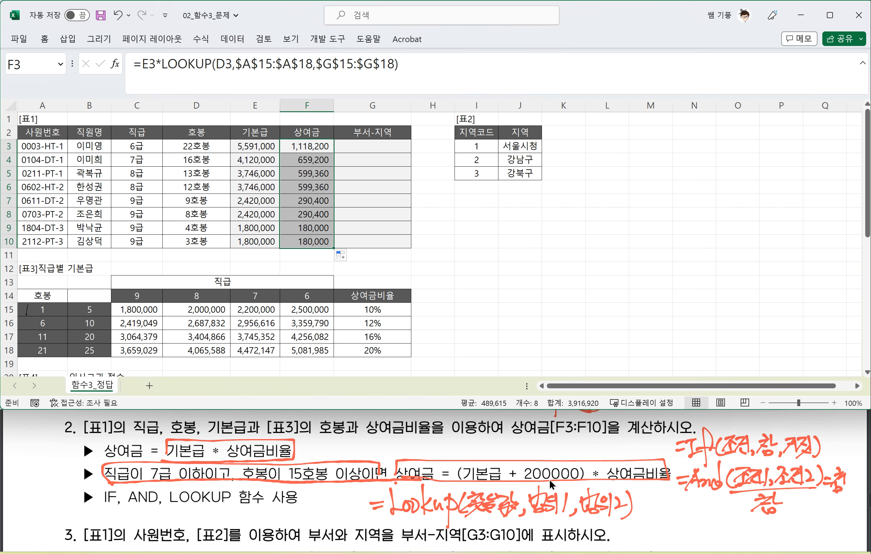
Step: Edit F3's formula to open a bracket before E3 and add an empty IF() to E3, ahead of the multiplication by LOOKUP
{"action": "left_click", "coordinate": [160, 64]}
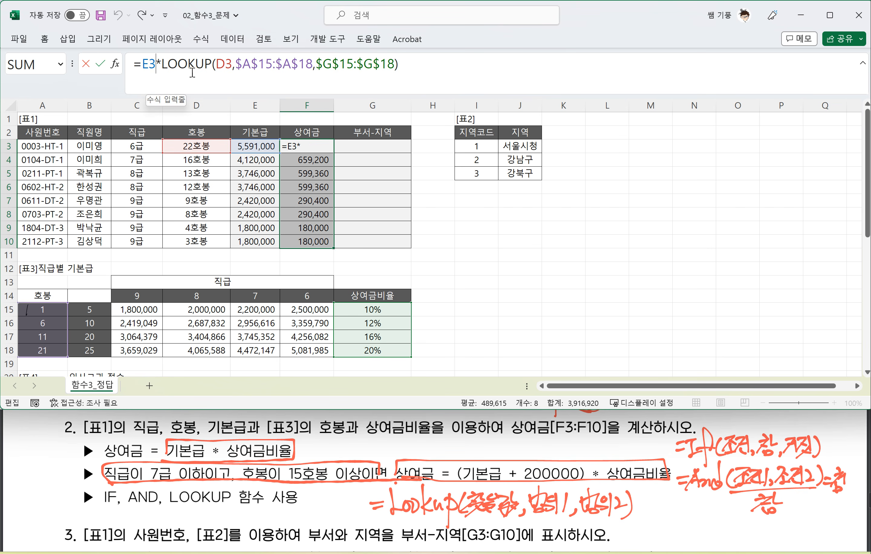
{"action": "left_click", "coordinate": [141, 64]}
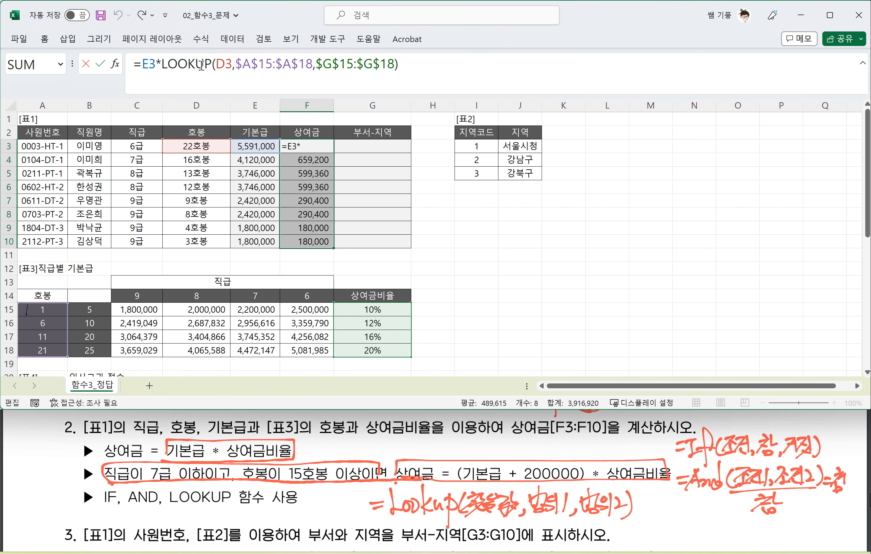
{"action": "type", "text": "("}
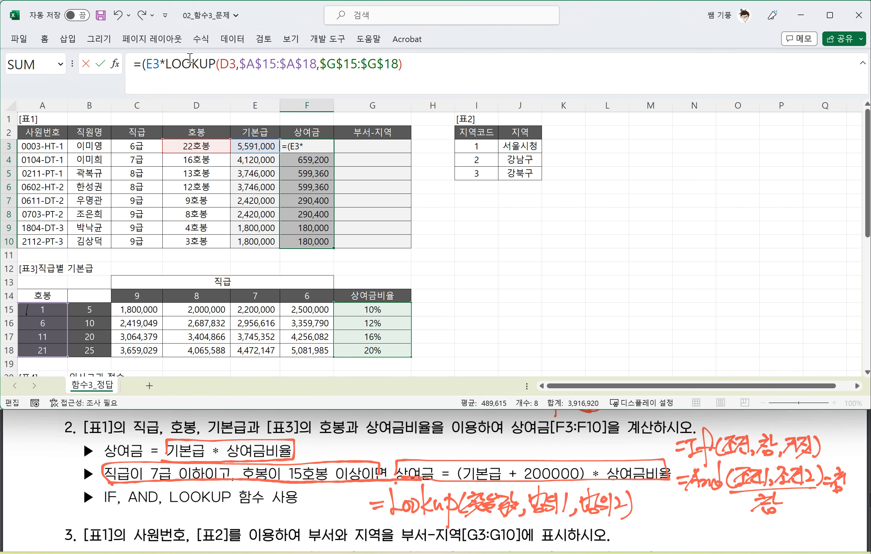
{"action": "key", "text": "Right"}
{"action": "key", "text": "Right"}
{"action": "type", "text": "+"}
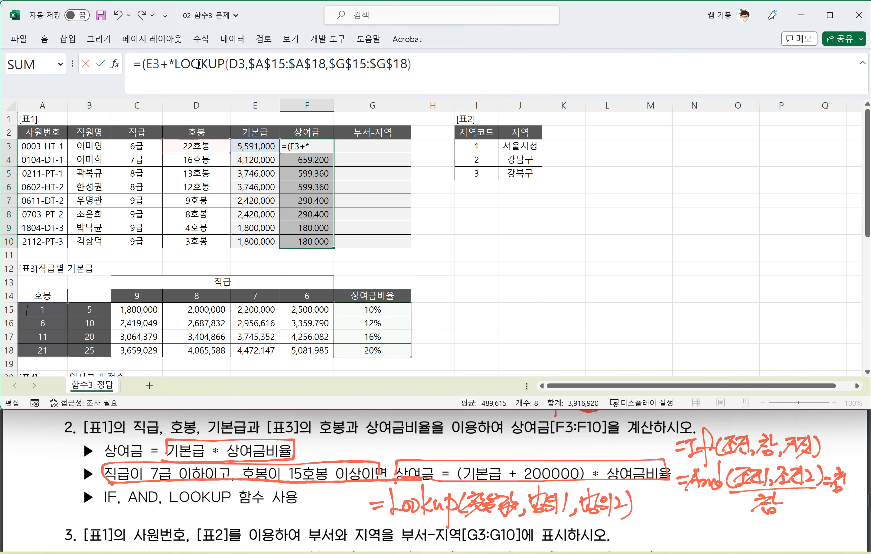
{"action": "type", "text": "I"}
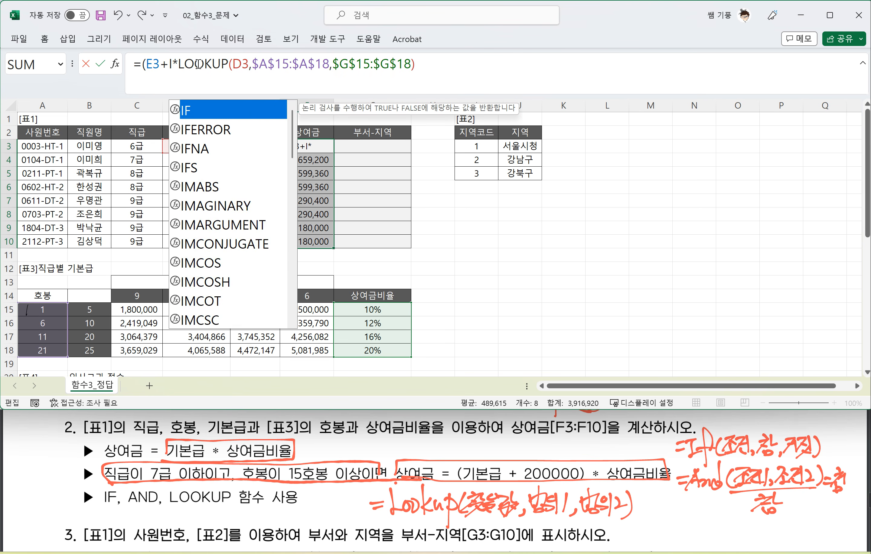
{"action": "type", "text": "F"}
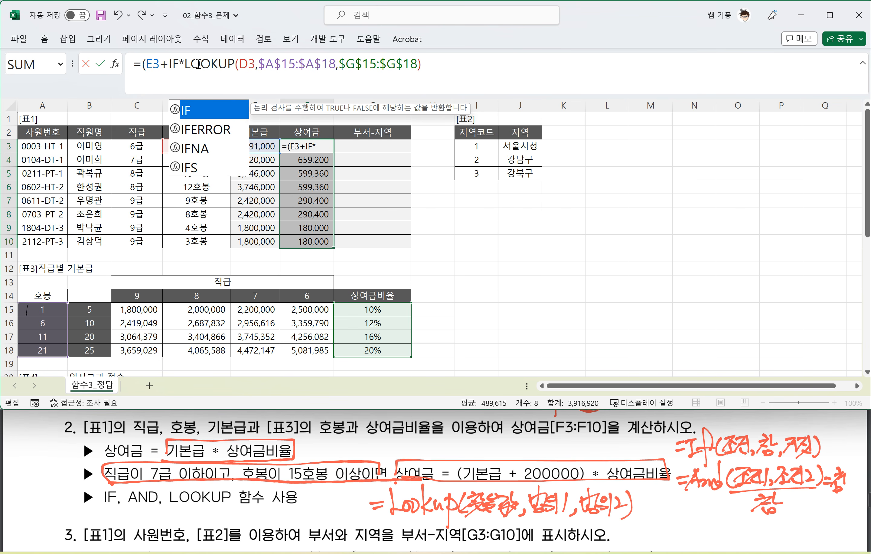
{"action": "type", "text": ")"}
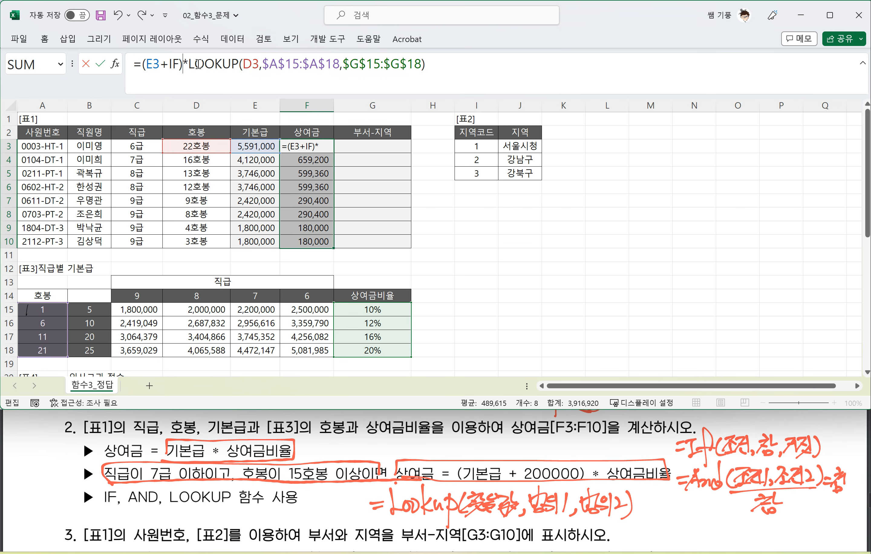
{"action": "left_click", "coordinate": [178, 64]}
{"action": "type", "text": "("}
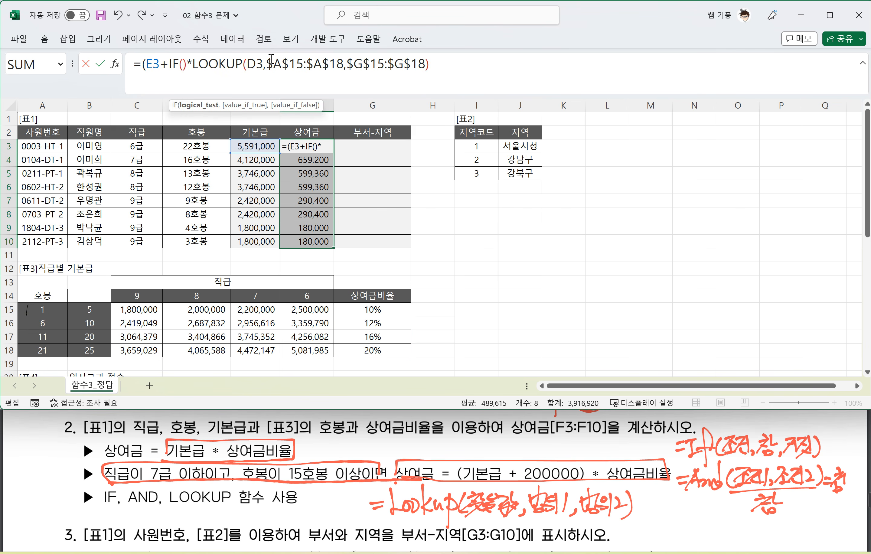
{"action": "type", "text": "AND"}
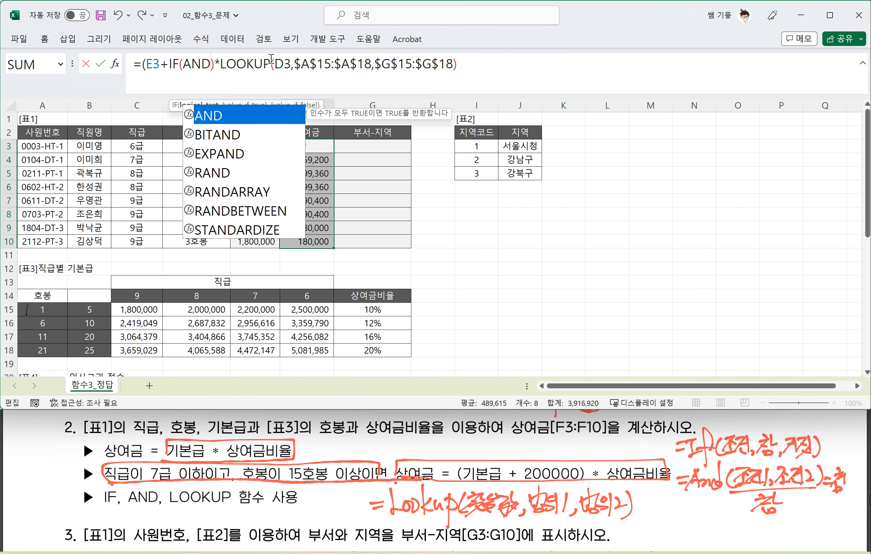
{"action": "type", "text": "("}
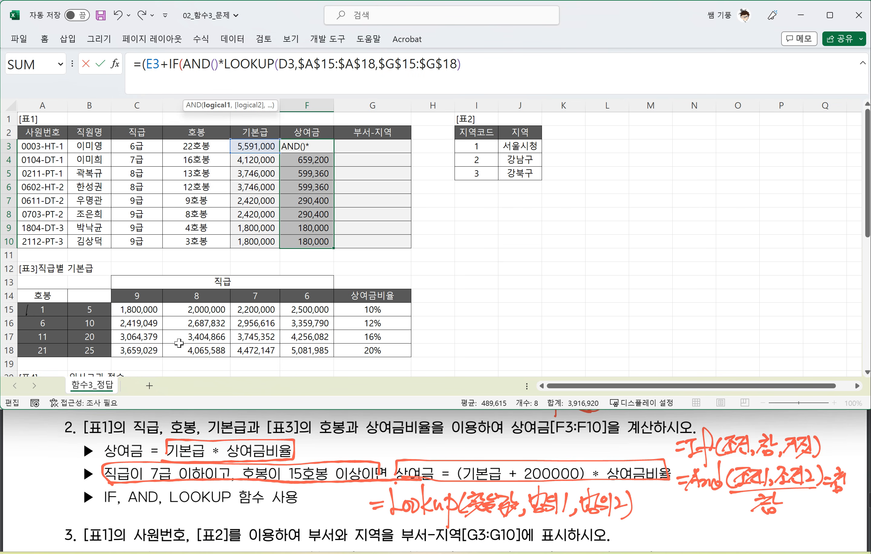
Step: Enter AND(C3<=7,D3>=15) as the logical test of the IF in F3's formula
{"action": "left_click", "coordinate": [148, 146]}
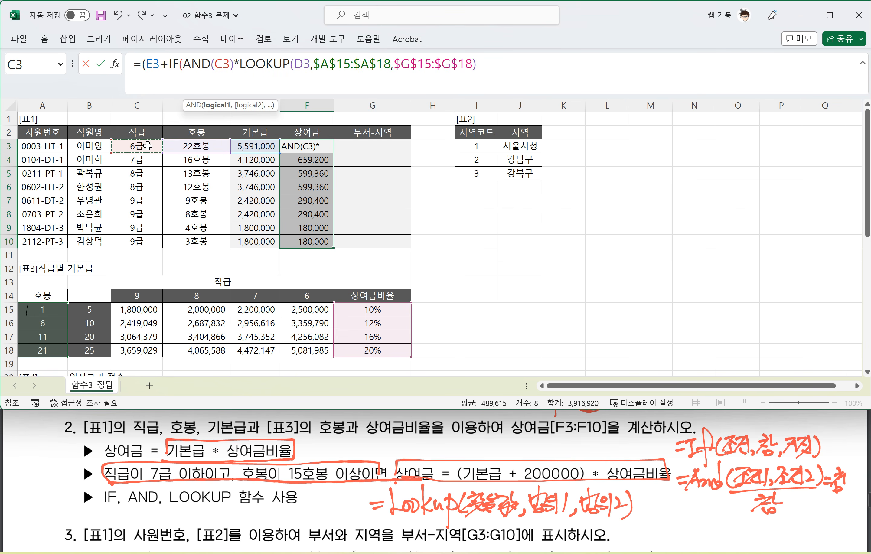
{"action": "type", "text": "<"}
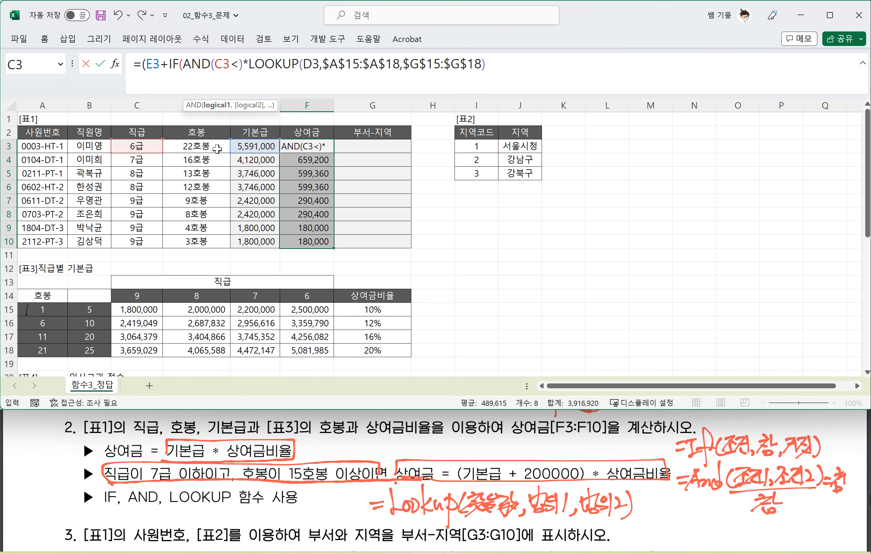
{"action": "type", "text": "=7"}
{"action": "type", "text": ","}
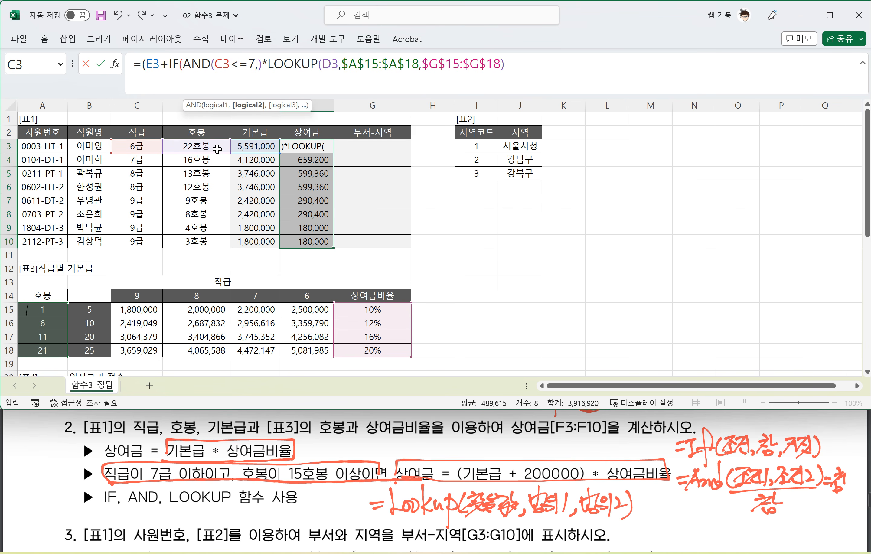
{"action": "left_click", "coordinate": [199, 146]}
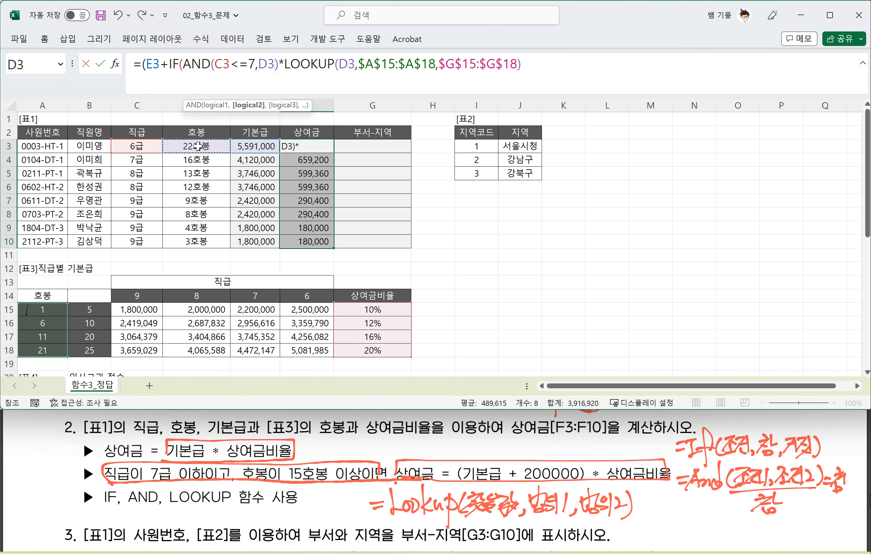
{"action": "type", "text": ">=15"}
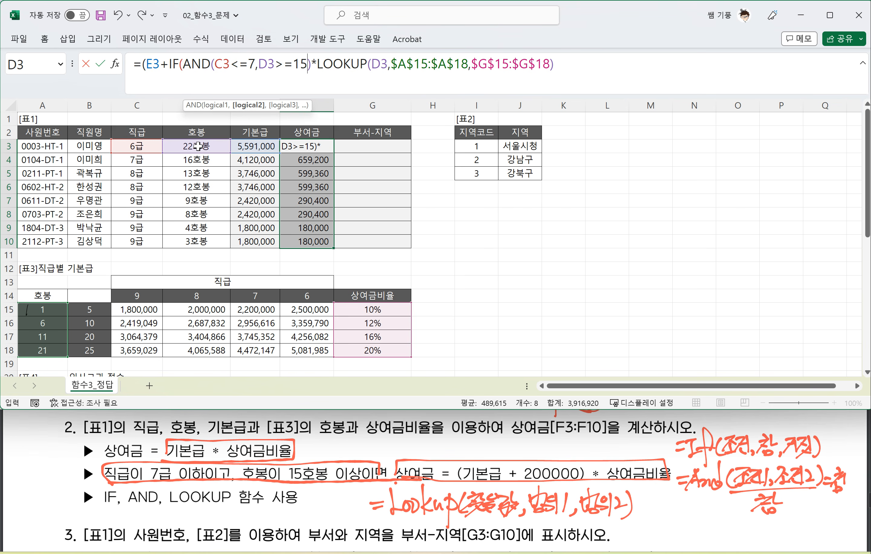
{"action": "type", "text": ")"}
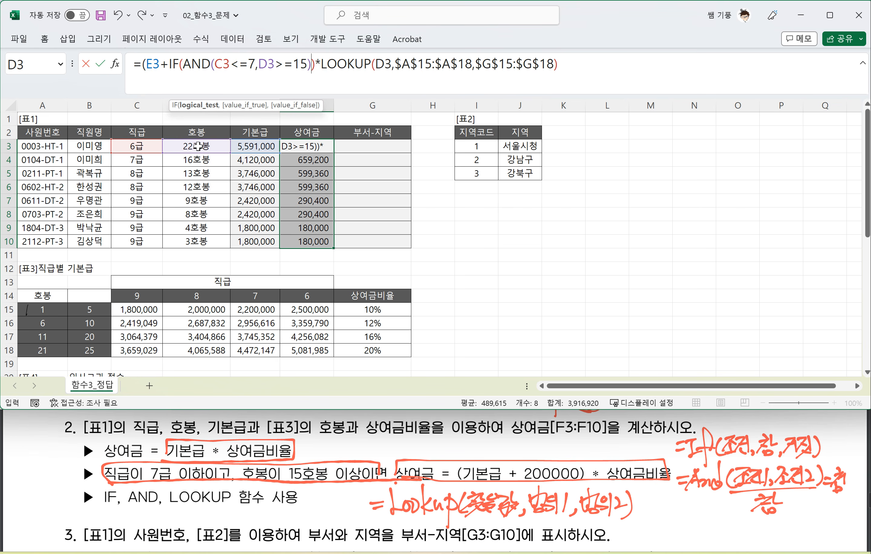
{"action": "type", "text": ","}
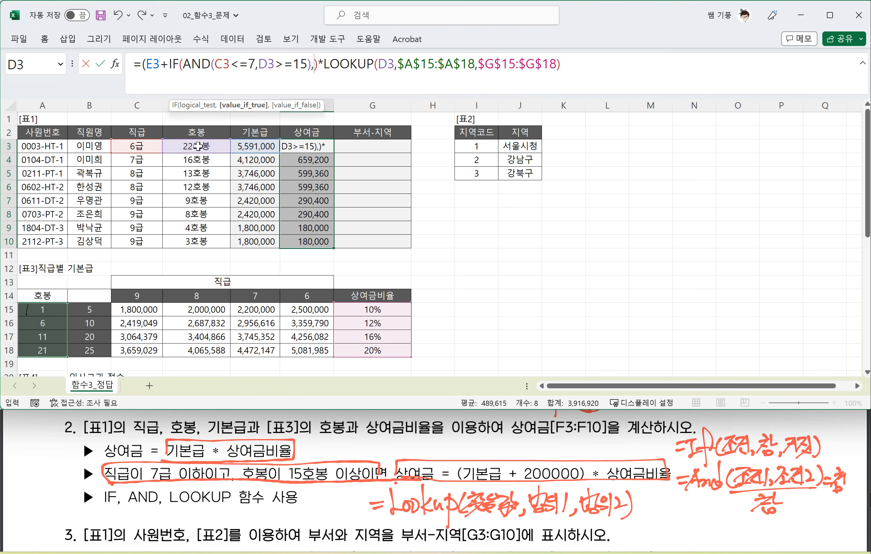
{"action": "type", "text": "20000"}
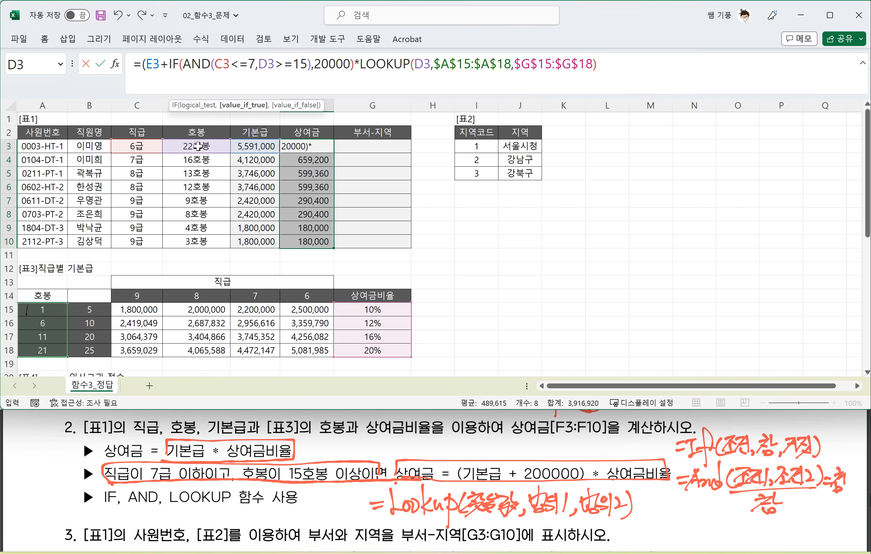
{"action": "type", "text": "0"}
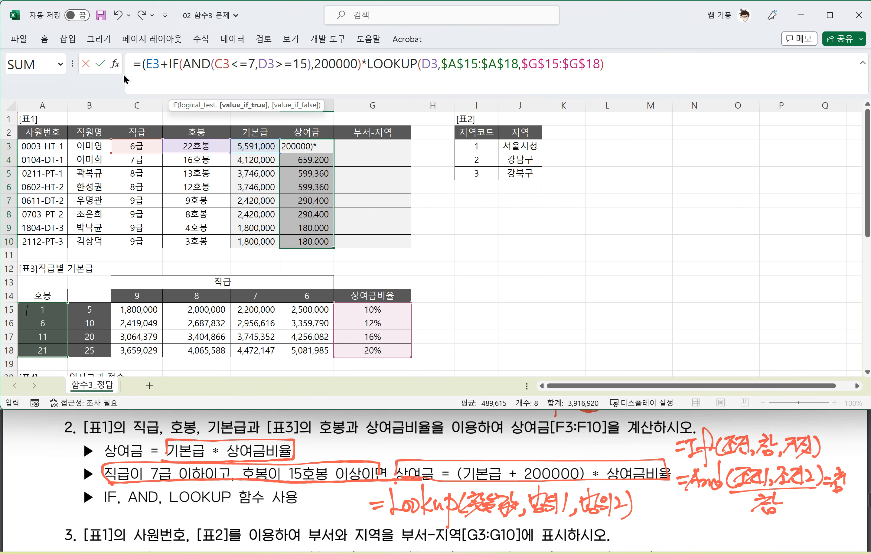
Step: Set the IF's true value to 200000 and false value to 0, and close the bracketed sum before the LOOKUP multiplication
{"action": "left_click", "coordinate": [169, 65]}
{"action": "left_click_drag", "start_coordinate": [184, 68], "coordinate": [270, 66]}
{"action": "left_click", "coordinate": [357, 65]}
{"action": "type", "text": ","}
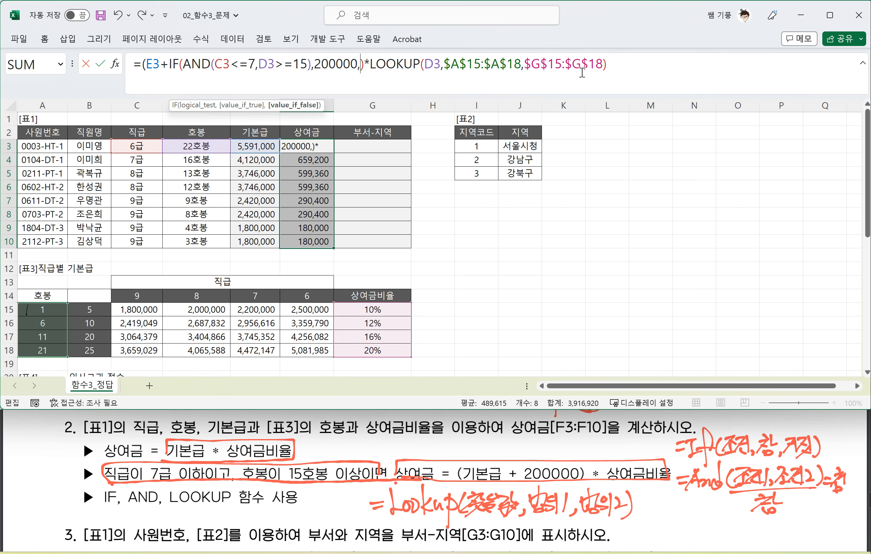
{"action": "type", "text": "0"}
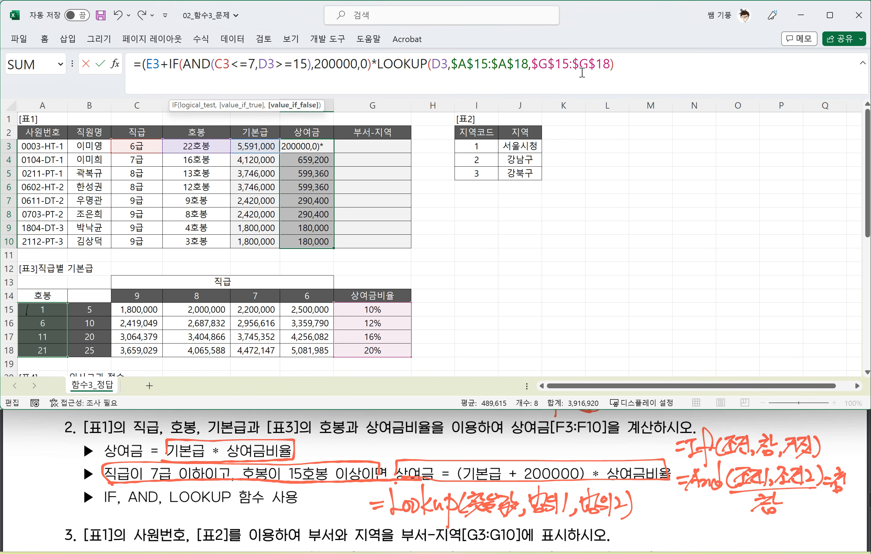
{"action": "type", "text": ")"}
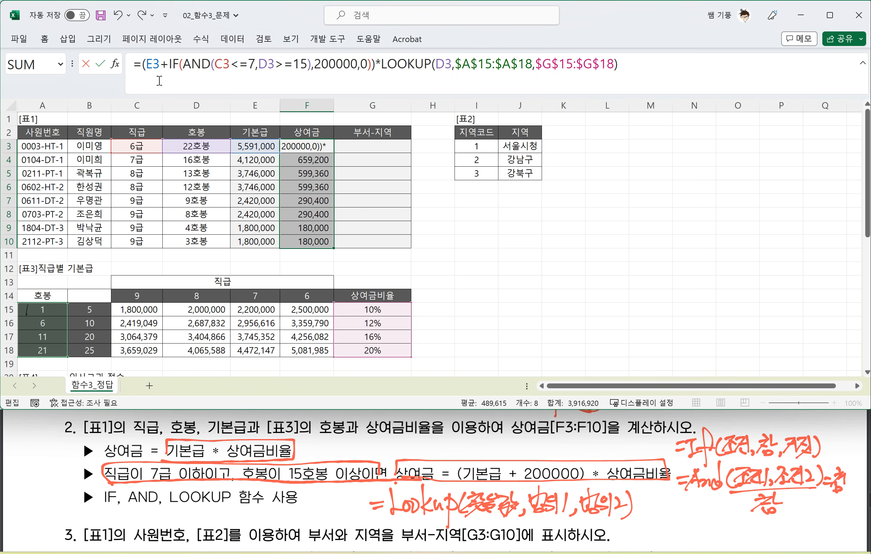
Step: Review the IF and E3 parts of F3's formula, enter it and fill it down to F10, and bring up question 3's instructions
{"action": "left_click_drag", "start_coordinate": [169, 64], "coordinate": [372, 65]}
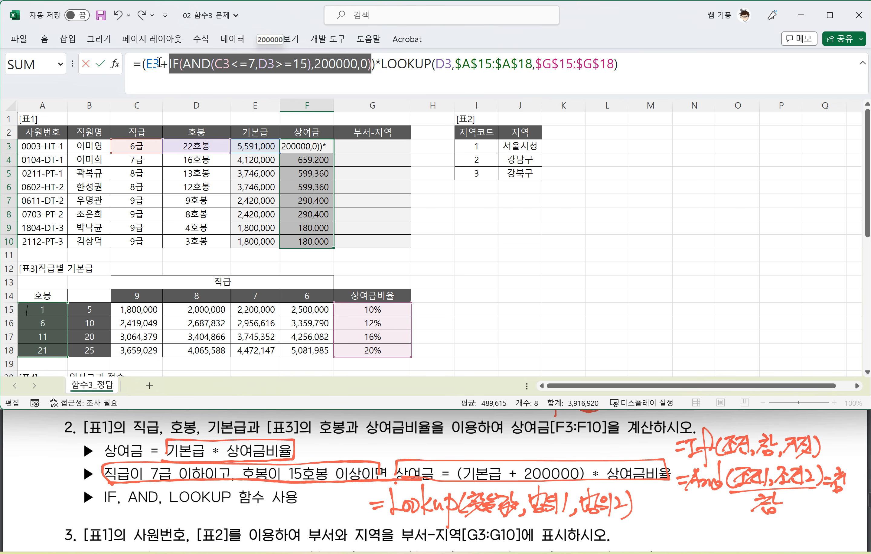
{"action": "left_click_drag", "start_coordinate": [160, 63], "coordinate": [145, 61]}
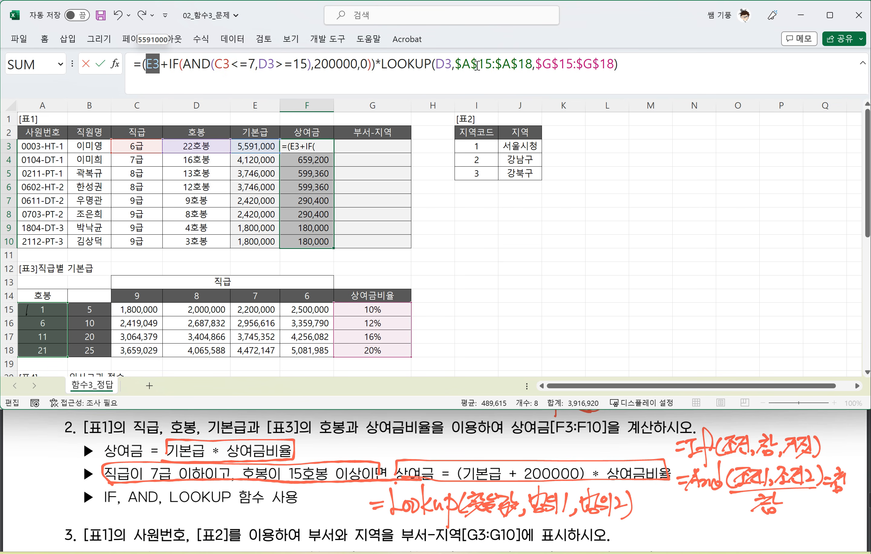
{"action": "left_click_drag", "start_coordinate": [169, 65], "coordinate": [368, 67]}
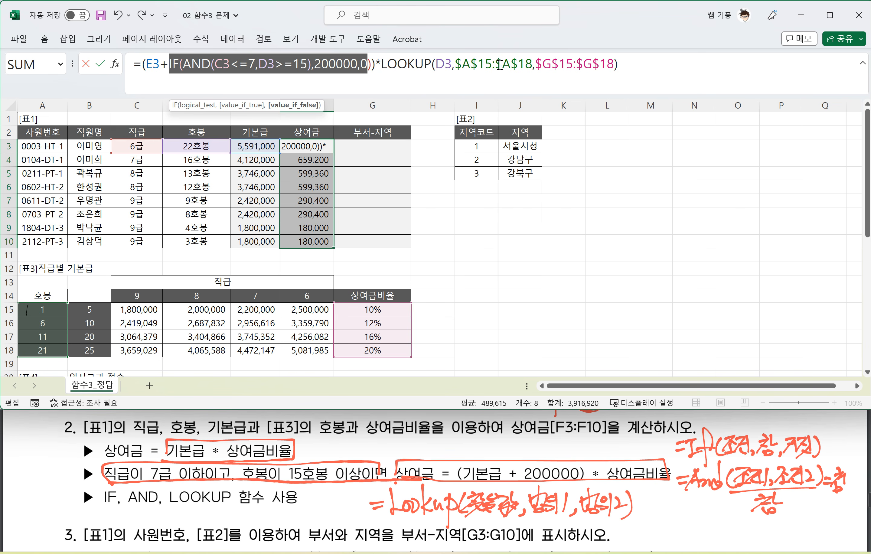
{"action": "key", "text": "Return"}
{"action": "left_click", "coordinate": [315, 148]}
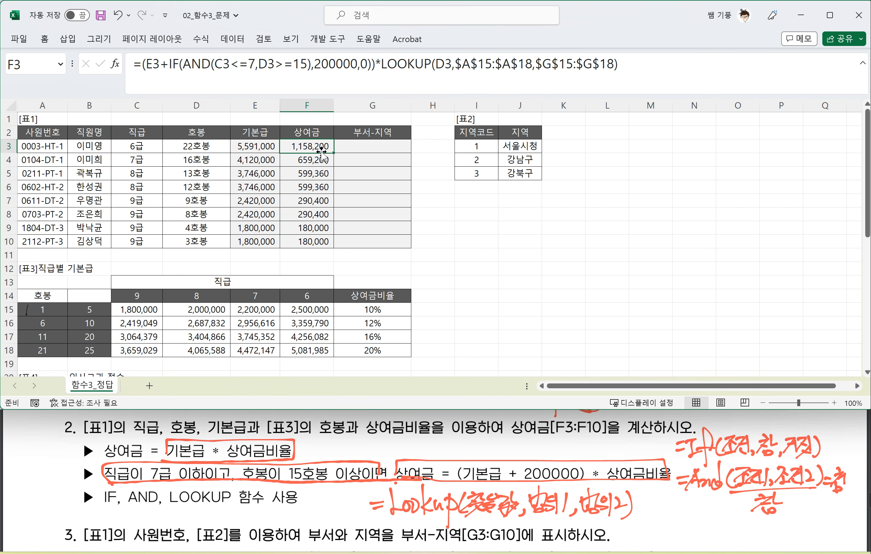
{"action": "left_click_drag", "start_coordinate": [333, 152], "coordinate": [331, 244]}
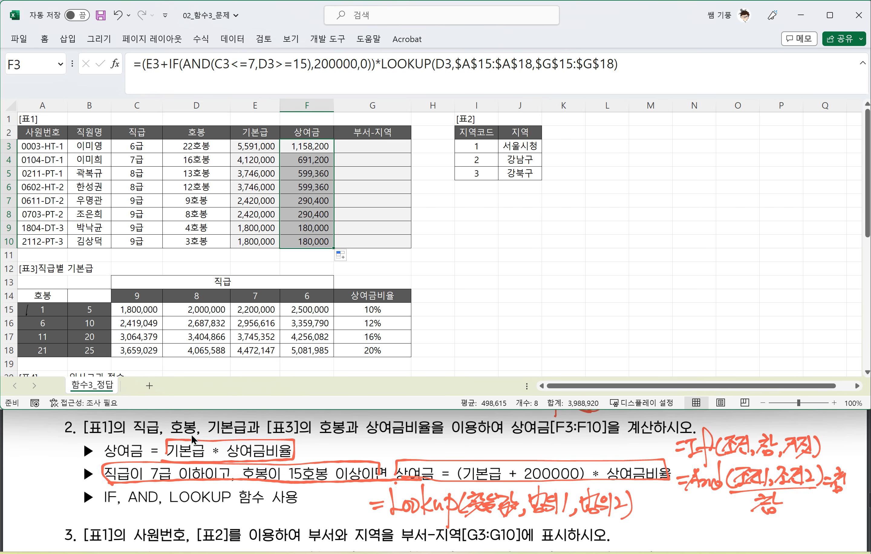
{"action": "scroll", "coordinate": [197, 464], "scroll_direction": "down", "scroll_amount": 5}
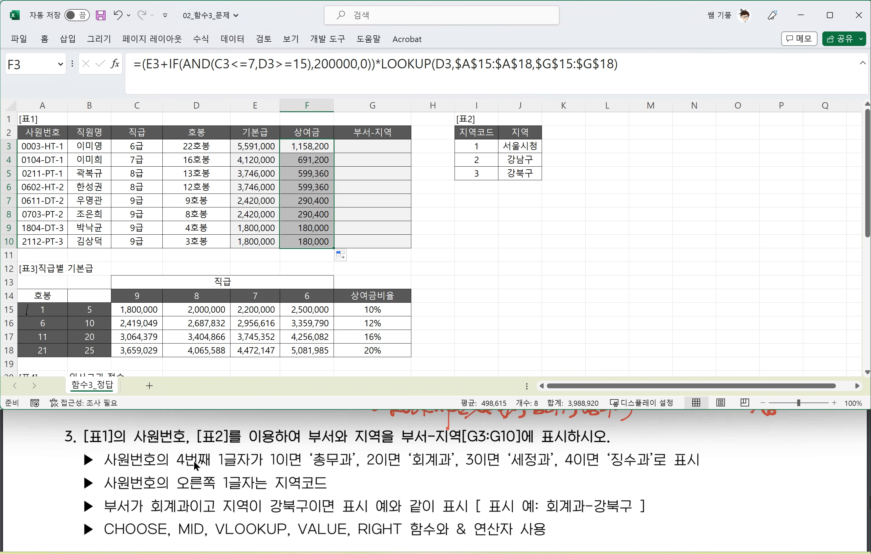
Step: Mark question 3's department rules and display condition in the PDF, circling 회계과 and 강북구 and linking them to the display example
{"action": "left_click", "coordinate": [197, 466]}
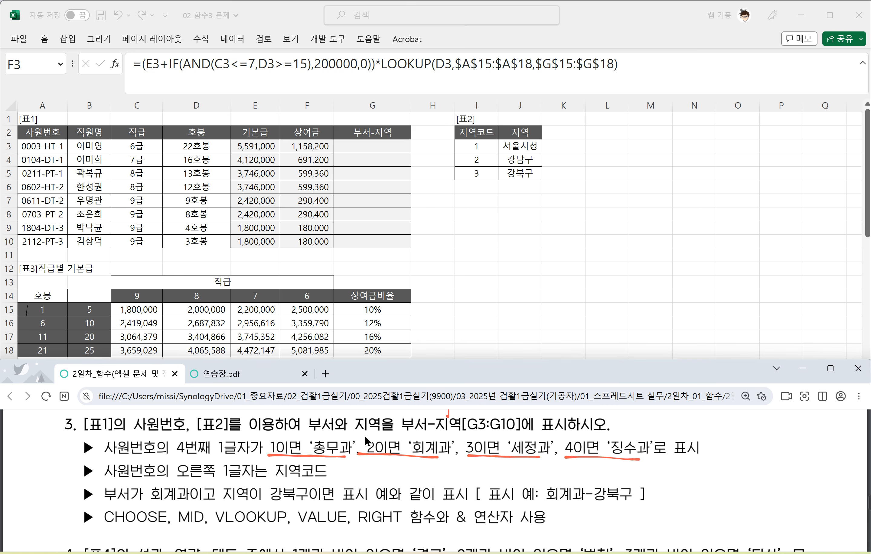
{"action": "left_click_drag", "start_coordinate": [104, 504], "coordinate": [456, 503]}
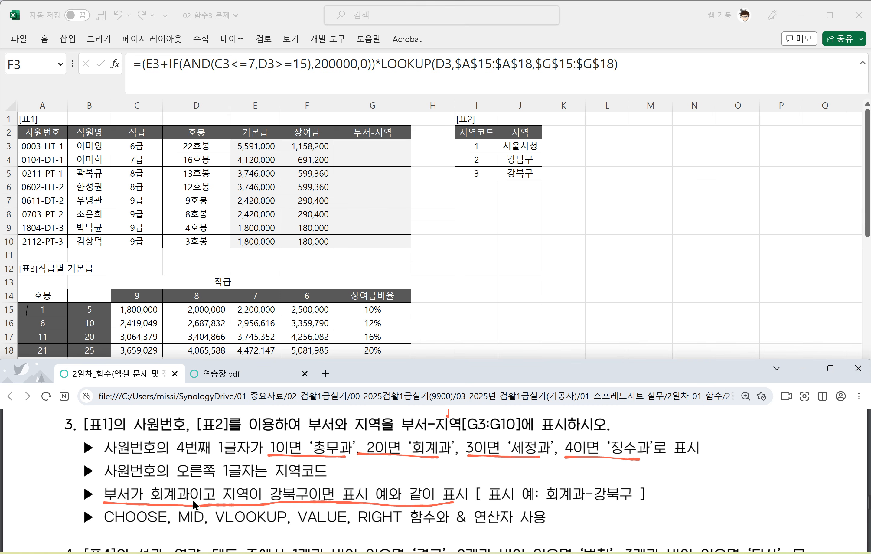
{"action": "mouse_move", "coordinate": [194, 505]}
{"action": "left_mouse_down"}
{"action": "mouse_move", "coordinate": [149, 486]}
{"action": "mouse_move", "coordinate": [186, 494]}
{"action": "mouse_move", "coordinate": [464, 449]}
{"action": "mouse_move", "coordinate": [564, 488]}
{"action": "mouse_move", "coordinate": [563, 470]}
{"action": "left_mouse_up"}
{"action": "mouse_move", "coordinate": [305, 504]}
{"action": "left_mouse_down"}
{"action": "mouse_move", "coordinate": [293, 506]}
{"action": "mouse_move", "coordinate": [297, 480]}
{"action": "mouse_move", "coordinate": [292, 491]}
{"action": "mouse_move", "coordinate": [366, 460]}
{"action": "mouse_move", "coordinate": [577, 461]}
{"action": "mouse_move", "coordinate": [612, 483]}
{"action": "mouse_move", "coordinate": [613, 472]}
{"action": "mouse_move", "coordinate": [576, 500]}
{"action": "mouse_move", "coordinate": [599, 498]}
{"action": "left_mouse_up"}
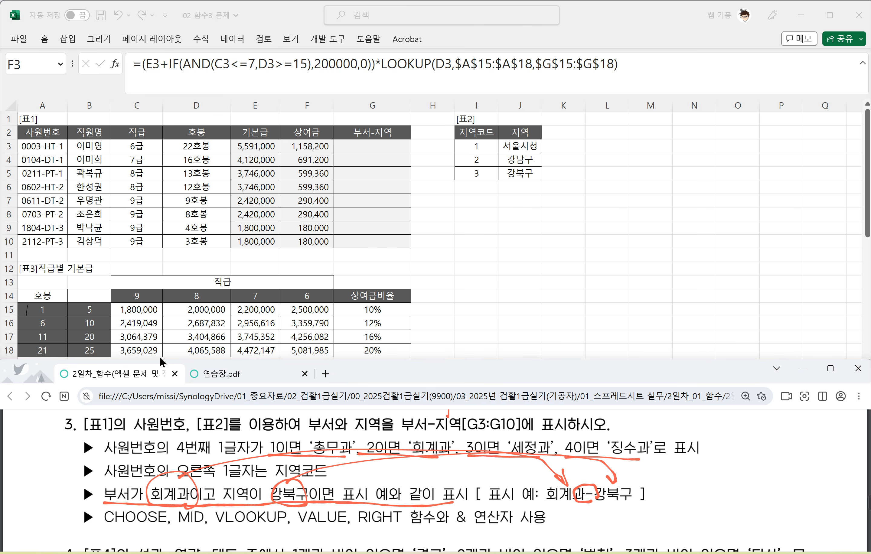
Step: Handwrite the function names Choose, Mid, Vlookup, Value and Right on a blank area of 연습장.pdf
{"action": "left_click", "coordinate": [207, 371]}
{"action": "scroll", "coordinate": [270, 460], "scroll_direction": "down", "scroll_amount": 1}
{"action": "scroll", "coordinate": [270, 459], "scroll_direction": "down", "scroll_amount": 2}
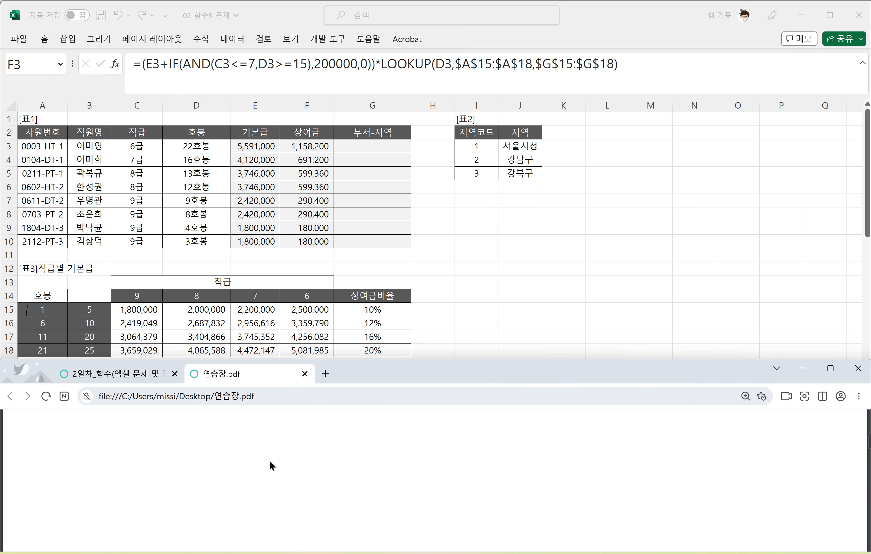
{"action": "left_click_drag", "start_coordinate": [192, 421], "coordinate": [192, 441]}
{"action": "left_click_drag", "start_coordinate": [198, 414], "coordinate": [205, 441]}
{"action": "mouse_move", "coordinate": [214, 427]}
{"action": "left_mouse_down"}
{"action": "mouse_move", "coordinate": [258, 437]}
{"action": "mouse_move", "coordinate": [306, 414]}
{"action": "mouse_move", "coordinate": [312, 435]}
{"action": "left_mouse_up"}
{"action": "left_click_drag", "start_coordinate": [310, 421], "coordinate": [315, 436]}
{"action": "left_click_drag", "start_coordinate": [327, 413], "coordinate": [327, 435]}
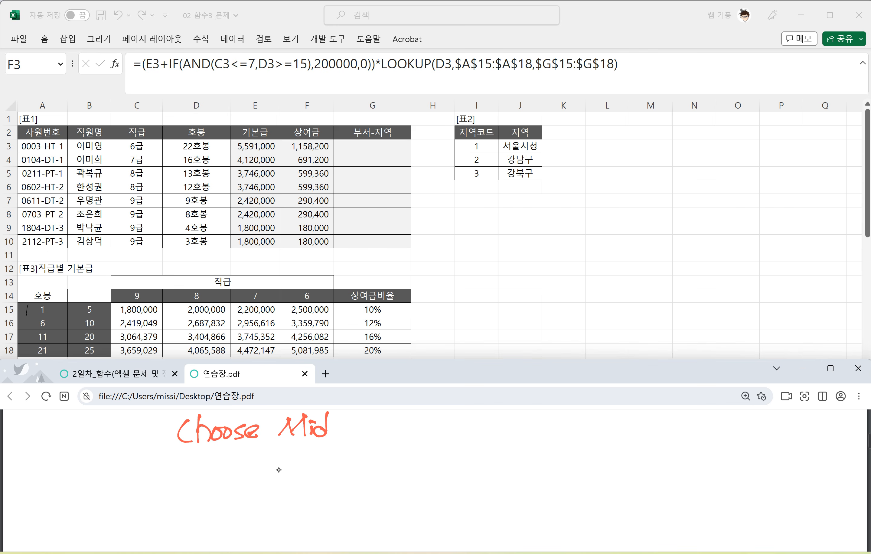
{"action": "left_click_drag", "start_coordinate": [356, 422], "coordinate": [367, 420]}
{"action": "left_click_drag", "start_coordinate": [379, 414], "coordinate": [374, 440]}
{"action": "left_click_drag", "start_coordinate": [386, 428], "coordinate": [396, 428]}
{"action": "mouse_move", "coordinate": [400, 412]}
{"action": "left_mouse_down"}
{"action": "mouse_move", "coordinate": [399, 440]}
{"action": "mouse_move", "coordinate": [410, 436]}
{"action": "left_mouse_up"}
{"action": "mouse_move", "coordinate": [415, 425]}
{"action": "left_mouse_down"}
{"action": "mouse_move", "coordinate": [426, 421]}
{"action": "mouse_move", "coordinate": [428, 451]}
{"action": "mouse_move", "coordinate": [429, 436]}
{"action": "left_mouse_up"}
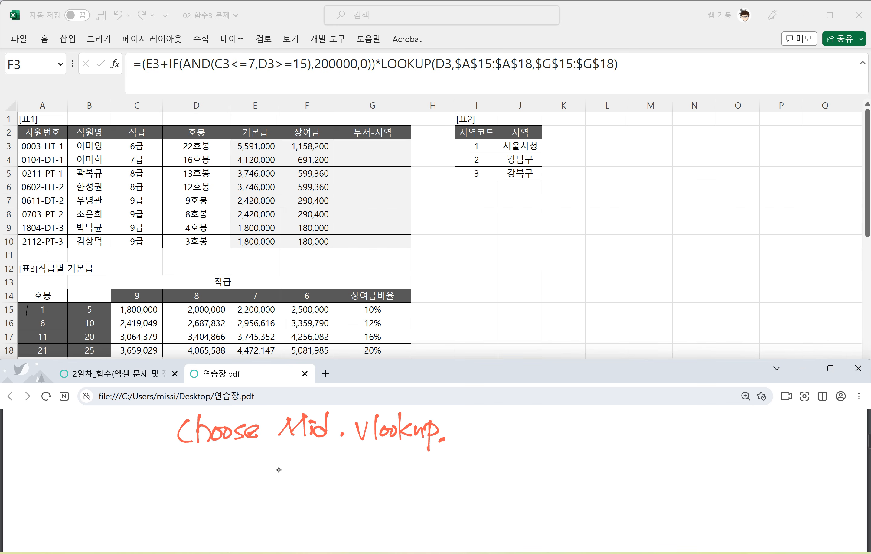
{"action": "left_click_drag", "start_coordinate": [454, 421], "coordinate": [483, 441]}
{"action": "mouse_move", "coordinate": [488, 425]}
{"action": "left_mouse_down"}
{"action": "mouse_move", "coordinate": [496, 435]}
{"action": "mouse_move", "coordinate": [552, 434]}
{"action": "mouse_move", "coordinate": [549, 446]}
{"action": "left_mouse_up"}
{"action": "mouse_move", "coordinate": [557, 432]}
{"action": "left_mouse_down"}
{"action": "mouse_move", "coordinate": [570, 431]}
{"action": "mouse_move", "coordinate": [567, 439]}
{"action": "left_mouse_up"}
{"action": "left_click_drag", "start_coordinate": [567, 430], "coordinate": [580, 444]}
{"action": "left_click_drag", "start_coordinate": [570, 430], "coordinate": [586, 428]}
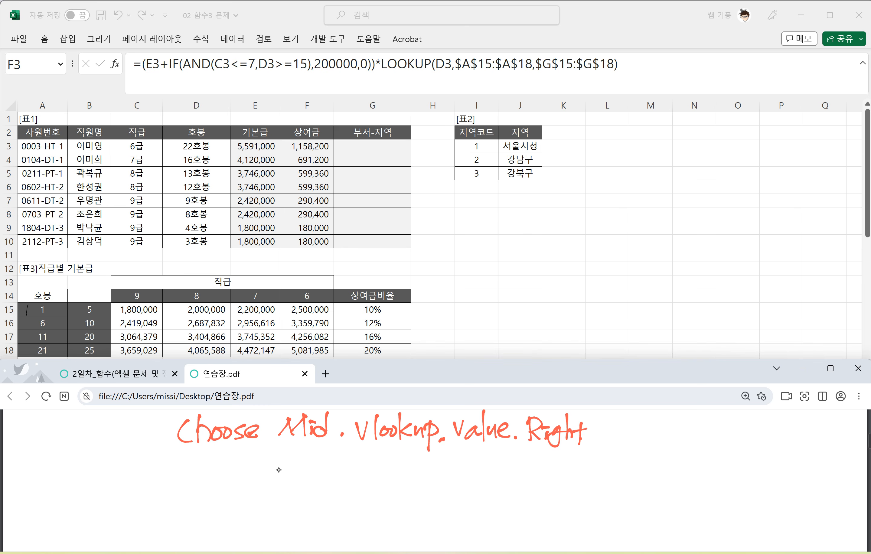
Step: Handwrite the CHOOSE syntax =choose(K,값1,값2,값3...) under the list of function names
{"action": "left_click_drag", "start_coordinate": [126, 464], "coordinate": [138, 465]}
{"action": "left_click_drag", "start_coordinate": [129, 475], "coordinate": [160, 480]}
{"action": "mouse_move", "coordinate": [163, 447]}
{"action": "left_mouse_down"}
{"action": "mouse_move", "coordinate": [163, 481]}
{"action": "mouse_move", "coordinate": [172, 480]}
{"action": "left_mouse_up"}
{"action": "left_click_drag", "start_coordinate": [179, 469], "coordinate": [216, 478]}
{"action": "mouse_move", "coordinate": [227, 454]}
{"action": "left_mouse_down"}
{"action": "mouse_move", "coordinate": [227, 479]}
{"action": "mouse_move", "coordinate": [238, 477]}
{"action": "left_mouse_up"}
{"action": "mouse_move", "coordinate": [251, 458]}
{"action": "left_mouse_down"}
{"action": "mouse_move", "coordinate": [239, 469]}
{"action": "mouse_move", "coordinate": [253, 476]}
{"action": "mouse_move", "coordinate": [272, 458]}
{"action": "mouse_move", "coordinate": [265, 468]}
{"action": "left_mouse_up"}
{"action": "left_click", "coordinate": [259, 475]}
{"action": "left_click_drag", "start_coordinate": [277, 457], "coordinate": [282, 465]}
{"action": "left_click_drag", "start_coordinate": [268, 465], "coordinate": [271, 479]}
{"action": "left_click_drag", "start_coordinate": [266, 474], "coordinate": [285, 468]}
{"action": "left_click_drag", "start_coordinate": [275, 475], "coordinate": [289, 477]}
{"action": "mouse_move", "coordinate": [298, 468]}
{"action": "left_mouse_down"}
{"action": "mouse_move", "coordinate": [296, 478]}
{"action": "mouse_move", "coordinate": [321, 466]}
{"action": "left_mouse_up"}
{"action": "left_click_drag", "start_coordinate": [321, 462], "coordinate": [326, 461]}
{"action": "left_click_drag", "start_coordinate": [308, 466], "coordinate": [311, 475]}
{"action": "mouse_move", "coordinate": [319, 463]}
{"action": "left_mouse_down"}
{"action": "mouse_move", "coordinate": [316, 479]}
{"action": "mouse_move", "coordinate": [324, 465]}
{"action": "left_mouse_up"}
{"action": "left_click_drag", "start_coordinate": [322, 468], "coordinate": [314, 480]}
{"action": "mouse_move", "coordinate": [319, 470]}
{"action": "left_mouse_down"}
{"action": "mouse_move", "coordinate": [331, 478]}
{"action": "mouse_move", "coordinate": [327, 468]}
{"action": "mouse_move", "coordinate": [340, 468]}
{"action": "left_mouse_up"}
{"action": "mouse_move", "coordinate": [351, 470]}
{"action": "left_mouse_down"}
{"action": "mouse_move", "coordinate": [346, 479]}
{"action": "mouse_move", "coordinate": [373, 468]}
{"action": "left_mouse_up"}
{"action": "left_click_drag", "start_coordinate": [354, 468], "coordinate": [363, 466]}
{"action": "mouse_move", "coordinate": [361, 464]}
{"action": "left_mouse_down"}
{"action": "mouse_move", "coordinate": [361, 479]}
{"action": "mouse_move", "coordinate": [378, 478]}
{"action": "left_mouse_up"}
{"action": "left_click_drag", "start_coordinate": [361, 475], "coordinate": [383, 474]}
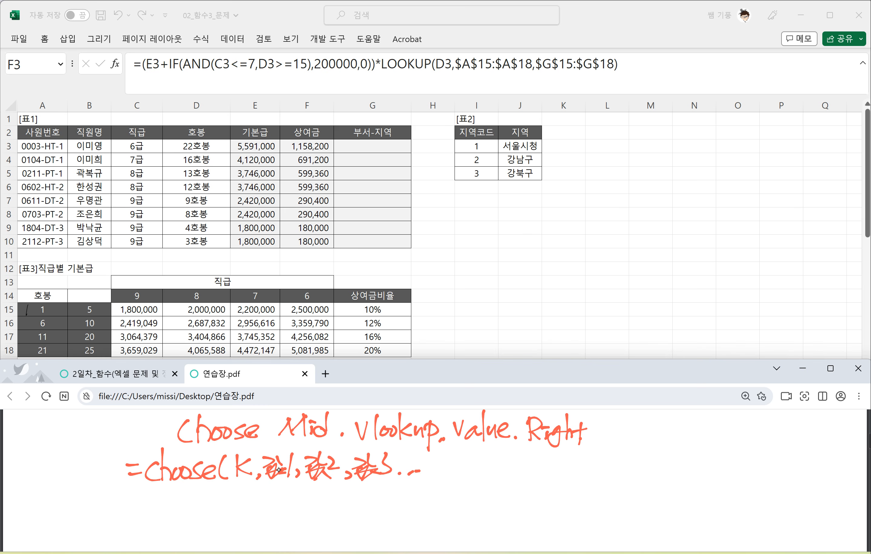
Step: Handwrite the example =choose(2,"금","은","동") with an arrow to 은 beside the CHOOSE syntax
{"action": "mouse_move", "coordinate": [425, 451]}
{"action": "left_mouse_down"}
{"action": "mouse_move", "coordinate": [425, 477]}
{"action": "mouse_move", "coordinate": [480, 463]}
{"action": "left_mouse_up"}
{"action": "left_click_drag", "start_coordinate": [469, 472], "coordinate": [505, 474]}
{"action": "mouse_move", "coordinate": [505, 464]}
{"action": "left_mouse_down"}
{"action": "mouse_move", "coordinate": [574, 474]}
{"action": "mouse_move", "coordinate": [624, 461]}
{"action": "left_mouse_up"}
{"action": "left_click_drag", "start_coordinate": [609, 462], "coordinate": [621, 473]}
{"action": "left_click_drag", "start_coordinate": [628, 449], "coordinate": [651, 452]}
{"action": "left_click_drag", "start_coordinate": [663, 449], "coordinate": [667, 462]}
{"action": "left_click_drag", "start_coordinate": [653, 465], "coordinate": [666, 473]}
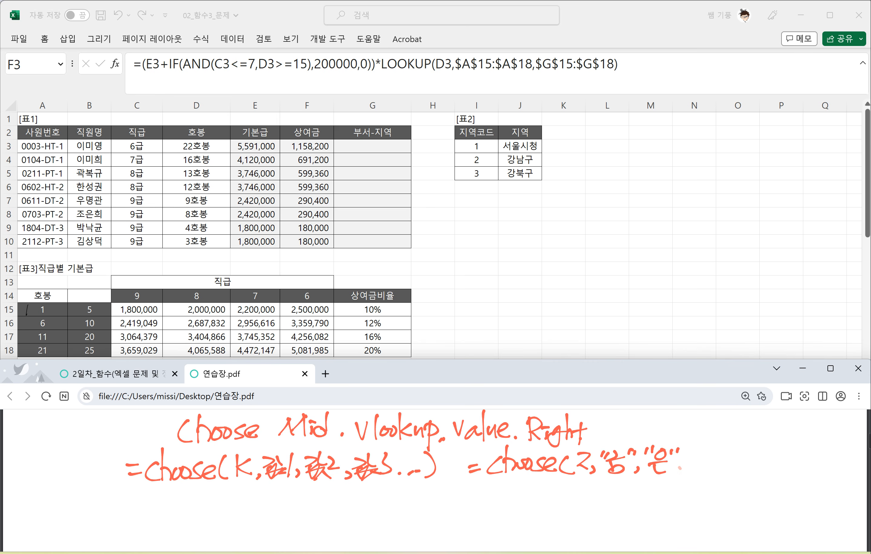
{"action": "left_click_drag", "start_coordinate": [709, 446], "coordinate": [713, 459]}
{"action": "mouse_move", "coordinate": [705, 461]}
{"action": "left_mouse_down"}
{"action": "mouse_move", "coordinate": [724, 470]}
{"action": "mouse_move", "coordinate": [750, 452]}
{"action": "left_mouse_up"}
{"action": "mouse_move", "coordinate": [736, 461]}
{"action": "left_mouse_down"}
{"action": "mouse_move", "coordinate": [753, 460]}
{"action": "mouse_move", "coordinate": [750, 468]}
{"action": "mouse_move", "coordinate": [767, 443]}
{"action": "mouse_move", "coordinate": [780, 453]}
{"action": "left_mouse_up"}
{"action": "left_click_drag", "start_coordinate": [763, 459], "coordinate": [773, 466]}
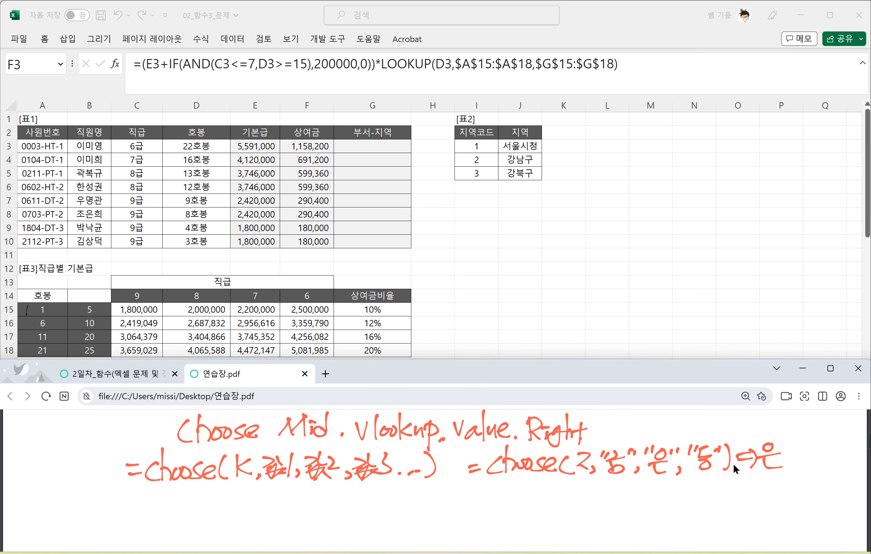
Step: Handwrite the MID syntax =Mid(문자,시작위치,K) under the CHOOSE line
{"action": "left_click_drag", "start_coordinate": [126, 502], "coordinate": [141, 500]}
{"action": "left_click_drag", "start_coordinate": [129, 511], "coordinate": [144, 515]}
{"action": "left_click_drag", "start_coordinate": [150, 503], "coordinate": [179, 515]}
{"action": "left_click_drag", "start_coordinate": [194, 486], "coordinate": [197, 513]}
{"action": "mouse_move", "coordinate": [210, 492]}
{"action": "left_mouse_down"}
{"action": "mouse_move", "coordinate": [202, 512]}
{"action": "mouse_move", "coordinate": [219, 502]}
{"action": "left_mouse_up"}
{"action": "left_click_drag", "start_coordinate": [220, 488], "coordinate": [235, 498]}
{"action": "left_click_drag", "start_coordinate": [215, 505], "coordinate": [234, 509]}
{"action": "left_click_drag", "start_coordinate": [235, 492], "coordinate": [252, 506]}
{"action": "mouse_move", "coordinate": [251, 486]}
{"action": "left_mouse_down"}
{"action": "mouse_move", "coordinate": [251, 512]}
{"action": "mouse_move", "coordinate": [255, 498]}
{"action": "left_mouse_up"}
{"action": "mouse_move", "coordinate": [262, 502]}
{"action": "left_mouse_down"}
{"action": "mouse_move", "coordinate": [257, 514]}
{"action": "mouse_move", "coordinate": [265, 505]}
{"action": "left_mouse_up"}
{"action": "left_click_drag", "start_coordinate": [272, 498], "coordinate": [282, 510]}
{"action": "mouse_move", "coordinate": [286, 493]}
{"action": "left_mouse_down"}
{"action": "mouse_move", "coordinate": [298, 491]}
{"action": "mouse_move", "coordinate": [283, 504]}
{"action": "left_mouse_up"}
{"action": "mouse_move", "coordinate": [301, 487]}
{"action": "left_mouse_down"}
{"action": "mouse_move", "coordinate": [301, 504]}
{"action": "mouse_move", "coordinate": [306, 495]}
{"action": "left_mouse_up"}
{"action": "mouse_move", "coordinate": [288, 504]}
{"action": "left_mouse_down"}
{"action": "mouse_move", "coordinate": [299, 510]}
{"action": "mouse_move", "coordinate": [311, 490]}
{"action": "left_mouse_up"}
{"action": "left_click_drag", "start_coordinate": [304, 506], "coordinate": [320, 507]}
{"action": "left_click_drag", "start_coordinate": [327, 487], "coordinate": [323, 505]}
{"action": "left_click_drag", "start_coordinate": [327, 496], "coordinate": [339, 509]}
{"action": "mouse_move", "coordinate": [348, 500]}
{"action": "left_mouse_down"}
{"action": "mouse_move", "coordinate": [344, 511]}
{"action": "mouse_move", "coordinate": [357, 509]}
{"action": "left_mouse_up"}
{"action": "left_click_drag", "start_coordinate": [370, 490], "coordinate": [374, 504]}
Step: Handwrite a MID example beside the syntax that takes 2 characters from position 4 of a sample text, with an arrow to the result
{"action": "mouse_move", "coordinate": [372, 486]}
{"action": "left_mouse_down"}
{"action": "mouse_move", "coordinate": [373, 512]}
{"action": "mouse_move", "coordinate": [443, 484]}
{"action": "mouse_move", "coordinate": [444, 508]}
{"action": "left_mouse_up"}
{"action": "left_click_drag", "start_coordinate": [447, 495], "coordinate": [462, 505]}
{"action": "mouse_move", "coordinate": [462, 499]}
{"action": "left_mouse_down"}
{"action": "mouse_move", "coordinate": [452, 506]}
{"action": "mouse_move", "coordinate": [476, 507]}
{"action": "mouse_move", "coordinate": [479, 490]}
{"action": "left_mouse_up"}
{"action": "left_click_drag", "start_coordinate": [486, 484], "coordinate": [491, 493]}
{"action": "left_click_drag", "start_coordinate": [491, 484], "coordinate": [500, 492]}
{"action": "mouse_move", "coordinate": [490, 496]}
{"action": "left_mouse_down"}
{"action": "mouse_move", "coordinate": [486, 506]}
{"action": "mouse_move", "coordinate": [512, 486]}
{"action": "mouse_move", "coordinate": [515, 496]}
{"action": "left_mouse_up"}
{"action": "mouse_move", "coordinate": [517, 482]}
{"action": "left_mouse_down"}
{"action": "mouse_move", "coordinate": [513, 499]}
{"action": "mouse_move", "coordinate": [523, 501]}
{"action": "left_mouse_up"}
{"action": "mouse_move", "coordinate": [512, 498]}
{"action": "left_mouse_down"}
{"action": "mouse_move", "coordinate": [523, 505]}
{"action": "mouse_move", "coordinate": [538, 494]}
{"action": "left_mouse_up"}
{"action": "left_click_drag", "start_coordinate": [527, 488], "coordinate": [541, 501]}
{"action": "left_click_drag", "start_coordinate": [553, 482], "coordinate": [552, 502]}
{"action": "mouse_move", "coordinate": [555, 485]}
{"action": "left_mouse_down"}
{"action": "mouse_move", "coordinate": [565, 484]}
{"action": "mouse_move", "coordinate": [559, 491]}
{"action": "left_mouse_up"}
{"action": "left_click_drag", "start_coordinate": [563, 486], "coordinate": [566, 495]}
{"action": "left_click_drag", "start_coordinate": [560, 499], "coordinate": [566, 497]}
{"action": "left_click_drag", "start_coordinate": [571, 490], "coordinate": [582, 498]}
{"action": "left_click_drag", "start_coordinate": [584, 485], "coordinate": [591, 501]}
{"action": "mouse_move", "coordinate": [577, 495]}
{"action": "left_mouse_down"}
{"action": "mouse_move", "coordinate": [588, 508]}
{"action": "mouse_move", "coordinate": [597, 490]}
{"action": "mouse_move", "coordinate": [605, 505]}
{"action": "left_mouse_up"}
{"action": "mouse_move", "coordinate": [622, 487]}
{"action": "left_mouse_down"}
{"action": "mouse_move", "coordinate": [631, 496]}
{"action": "mouse_move", "coordinate": [622, 507]}
{"action": "left_mouse_up"}
{"action": "mouse_move", "coordinate": [637, 496]}
{"action": "left_mouse_down"}
{"action": "mouse_move", "coordinate": [634, 505]}
{"action": "mouse_move", "coordinate": [657, 503]}
{"action": "mouse_move", "coordinate": [683, 489]}
{"action": "left_mouse_up"}
{"action": "mouse_move", "coordinate": [669, 496]}
{"action": "left_mouse_down"}
{"action": "mouse_move", "coordinate": [697, 498]}
{"action": "mouse_move", "coordinate": [706, 486]}
{"action": "mouse_move", "coordinate": [706, 501]}
{"action": "left_mouse_up"}
{"action": "left_click_drag", "start_coordinate": [710, 479], "coordinate": [721, 490]}
{"action": "left_click_drag", "start_coordinate": [709, 496], "coordinate": [722, 502]}
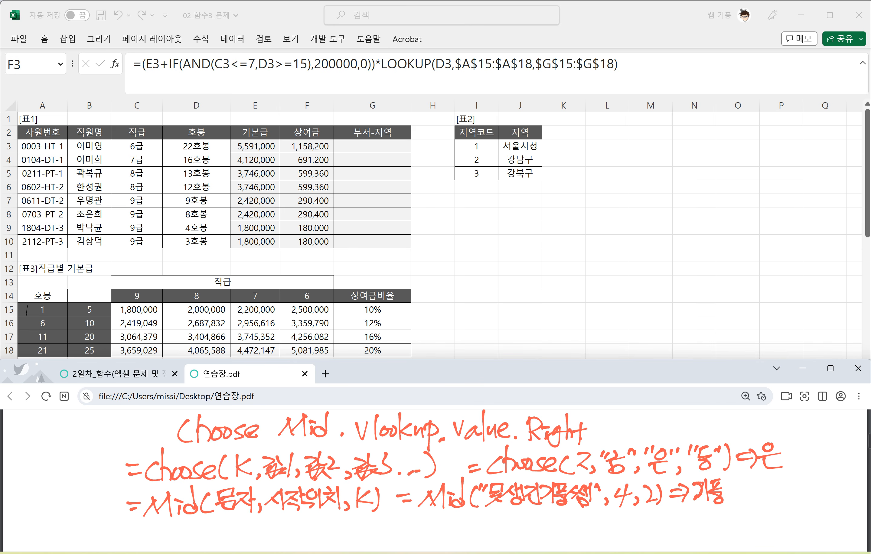
Step: Number the MID example's characters 1 to 4 underneath and note the 2-character length
{"action": "left_click_drag", "start_coordinate": [495, 506], "coordinate": [493, 517]}
{"action": "left_click_drag", "start_coordinate": [505, 508], "coordinate": [519, 515]}
{"action": "left_click_drag", "start_coordinate": [533, 508], "coordinate": [543, 514]}
{"action": "left_click_drag", "start_coordinate": [553, 504], "coordinate": [548, 513]}
{"action": "mouse_move", "coordinate": [552, 512]}
{"action": "left_mouse_down"}
{"action": "mouse_move", "coordinate": [566, 512]}
{"action": "mouse_move", "coordinate": [553, 524]}
{"action": "left_mouse_up"}
{"action": "left_click_drag", "start_coordinate": [557, 514], "coordinate": [571, 523]}
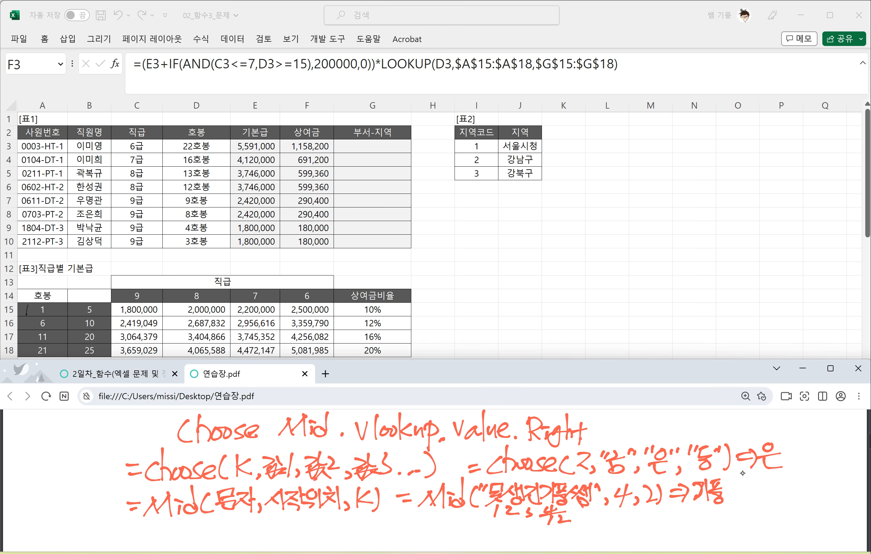
Step: Handwrite the VLOOKUP syntax =vlookup(기준셀,참조범위,열번호,0) under the MID line, with a 1 below the 0
{"action": "scroll", "coordinate": [741, 473], "scroll_direction": "down", "scroll_amount": 1}
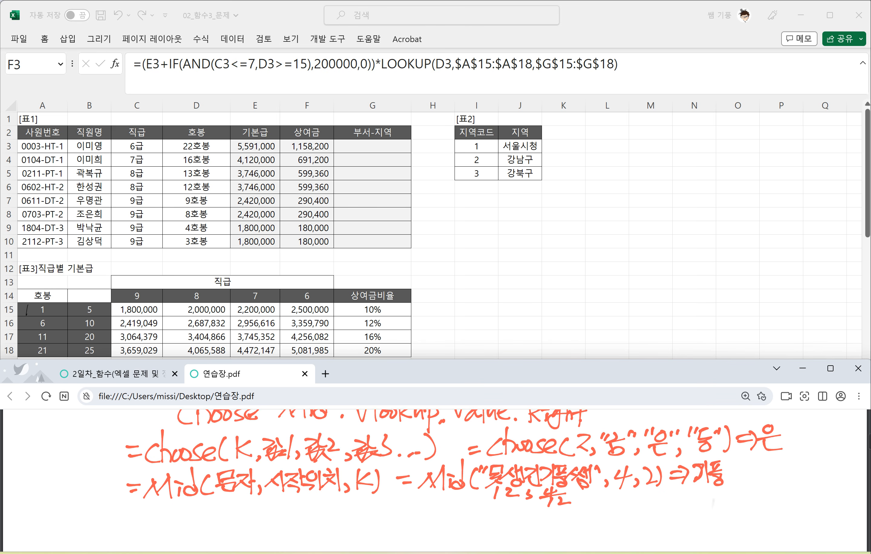
{"action": "scroll", "coordinate": [454, 475], "scroll_direction": "down", "scroll_amount": 2}
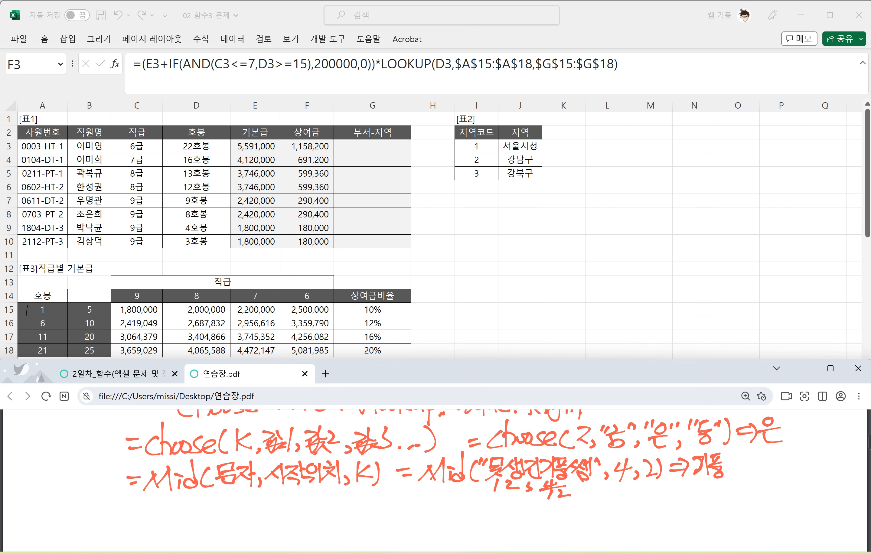
{"action": "left_click_drag", "start_coordinate": [132, 508], "coordinate": [149, 516]}
{"action": "mouse_move", "coordinate": [154, 505]}
{"action": "left_mouse_down"}
{"action": "mouse_move", "coordinate": [167, 504]}
{"action": "mouse_move", "coordinate": [170, 519]}
{"action": "left_mouse_up"}
{"action": "left_click_drag", "start_coordinate": [185, 504], "coordinate": [200, 519]}
{"action": "mouse_move", "coordinate": [209, 500]}
{"action": "left_mouse_down"}
{"action": "mouse_move", "coordinate": [209, 514]}
{"action": "mouse_move", "coordinate": [223, 514]}
{"action": "mouse_move", "coordinate": [228, 529]}
{"action": "left_mouse_up"}
{"action": "mouse_move", "coordinate": [228, 502]}
{"action": "left_mouse_down"}
{"action": "mouse_move", "coordinate": [230, 514]}
{"action": "mouse_move", "coordinate": [265, 513]}
{"action": "left_mouse_up"}
{"action": "mouse_move", "coordinate": [270, 496]}
{"action": "left_mouse_down"}
{"action": "mouse_move", "coordinate": [270, 515]}
{"action": "mouse_move", "coordinate": [285, 500]}
{"action": "left_mouse_up"}
{"action": "mouse_move", "coordinate": [280, 498]}
{"action": "left_mouse_down"}
{"action": "mouse_move", "coordinate": [274, 510]}
{"action": "mouse_move", "coordinate": [292, 510]}
{"action": "left_mouse_up"}
{"action": "mouse_move", "coordinate": [282, 507]}
{"action": "left_mouse_down"}
{"action": "mouse_move", "coordinate": [293, 515]}
{"action": "mouse_move", "coordinate": [304, 494]}
{"action": "mouse_move", "coordinate": [309, 501]}
{"action": "left_mouse_up"}
{"action": "left_click_drag", "start_coordinate": [306, 497], "coordinate": [307, 503]}
{"action": "mouse_move", "coordinate": [296, 511]}
{"action": "left_mouse_down"}
{"action": "mouse_move", "coordinate": [310, 517]}
{"action": "mouse_move", "coordinate": [331, 499]}
{"action": "left_mouse_up"}
{"action": "mouse_move", "coordinate": [336, 499]}
{"action": "left_mouse_down"}
{"action": "mouse_move", "coordinate": [321, 514]}
{"action": "mouse_move", "coordinate": [337, 508]}
{"action": "left_mouse_up"}
{"action": "mouse_move", "coordinate": [345, 492]}
{"action": "left_mouse_down"}
{"action": "mouse_move", "coordinate": [343, 515]}
{"action": "mouse_move", "coordinate": [357, 512]}
{"action": "left_mouse_up"}
{"action": "mouse_move", "coordinate": [360, 490]}
{"action": "left_mouse_down"}
{"action": "mouse_move", "coordinate": [370, 510]}
{"action": "mouse_move", "coordinate": [378, 506]}
{"action": "left_mouse_up"}
{"action": "left_click_drag", "start_coordinate": [374, 497], "coordinate": [376, 507]}
{"action": "left_click_drag", "start_coordinate": [377, 493], "coordinate": [387, 509]}
{"action": "left_click_drag", "start_coordinate": [393, 488], "coordinate": [393, 514]}
{"action": "mouse_move", "coordinate": [406, 494]}
{"action": "left_mouse_down"}
{"action": "mouse_move", "coordinate": [401, 505]}
{"action": "mouse_move", "coordinate": [418, 507]}
{"action": "left_mouse_up"}
{"action": "left_click_drag", "start_coordinate": [410, 494], "coordinate": [421, 509]}
{"action": "left_click_drag", "start_coordinate": [406, 506], "coordinate": [418, 515]}
{"action": "mouse_move", "coordinate": [424, 495]}
{"action": "left_mouse_down"}
{"action": "mouse_move", "coordinate": [433, 487]}
{"action": "mouse_move", "coordinate": [439, 506]}
{"action": "left_mouse_up"}
{"action": "mouse_move", "coordinate": [430, 510]}
{"action": "left_mouse_down"}
{"action": "mouse_move", "coordinate": [441, 514]}
{"action": "mouse_move", "coordinate": [451, 497]}
{"action": "left_mouse_up"}
{"action": "left_click_drag", "start_coordinate": [441, 499], "coordinate": [454, 507]}
{"action": "mouse_move", "coordinate": [459, 509]}
{"action": "left_mouse_down"}
{"action": "mouse_move", "coordinate": [454, 518]}
{"action": "mouse_move", "coordinate": [475, 498]}
{"action": "mouse_move", "coordinate": [488, 516]}
{"action": "mouse_move", "coordinate": [476, 529]}
{"action": "left_mouse_up"}
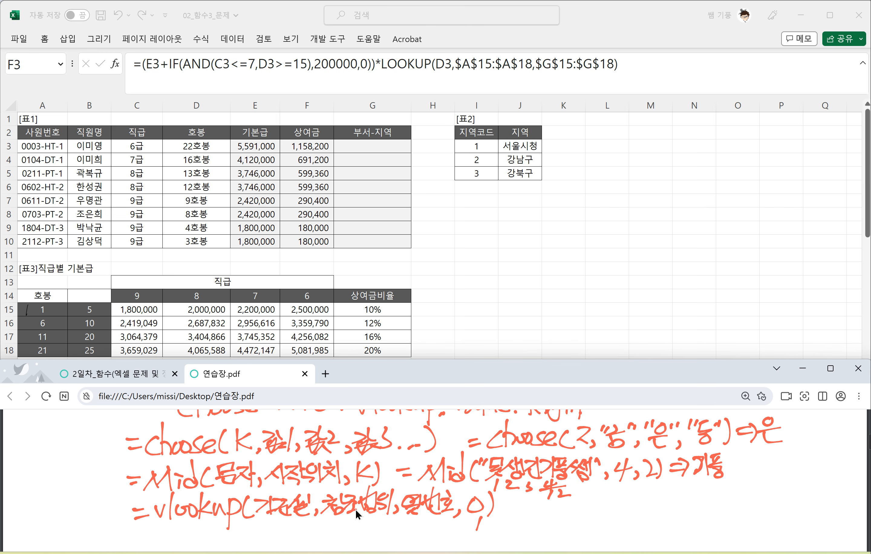
Step: Handwrite the VALUE syntax =value(값) under the VLOOKUP line
{"action": "scroll", "coordinate": [338, 507], "scroll_direction": "up", "scroll_amount": 2}
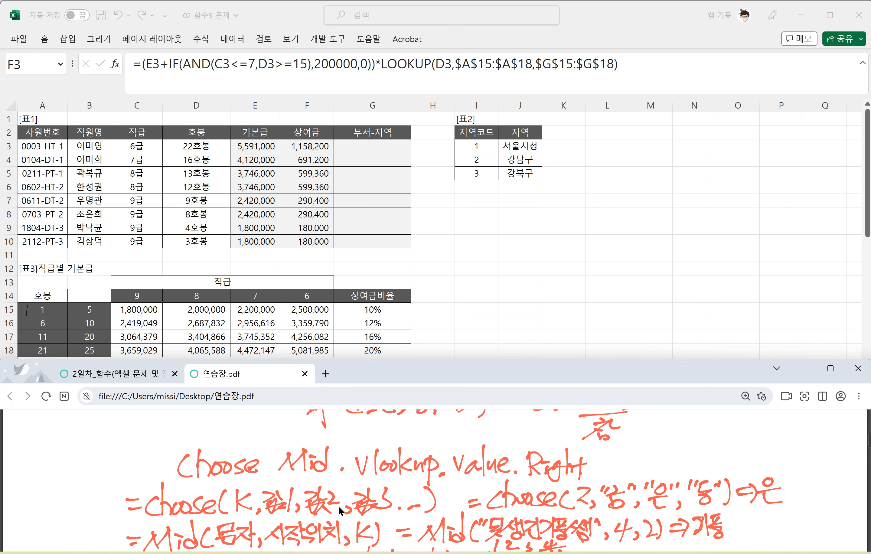
{"action": "scroll", "coordinate": [338, 505], "scroll_direction": "down", "scroll_amount": 4}
{"action": "left_click_drag", "start_coordinate": [146, 480], "coordinate": [162, 486]}
{"action": "mouse_move", "coordinate": [165, 472]}
{"action": "left_mouse_down"}
{"action": "mouse_move", "coordinate": [178, 472]}
{"action": "mouse_move", "coordinate": [200, 495]}
{"action": "left_mouse_up"}
{"action": "mouse_move", "coordinate": [202, 476]}
{"action": "left_mouse_down"}
{"action": "mouse_move", "coordinate": [211, 476]}
{"action": "mouse_move", "coordinate": [210, 491]}
{"action": "left_mouse_up"}
{"action": "left_click_drag", "start_coordinate": [214, 483], "coordinate": [242, 490]}
{"action": "left_click_drag", "start_coordinate": [262, 467], "coordinate": [250, 491]}
{"action": "mouse_move", "coordinate": [252, 486]}
{"action": "left_mouse_down"}
{"action": "mouse_move", "coordinate": [268, 479]}
{"action": "mouse_move", "coordinate": [274, 488]}
{"action": "left_mouse_up"}
{"action": "left_click_drag", "start_coordinate": [272, 464], "coordinate": [275, 493]}
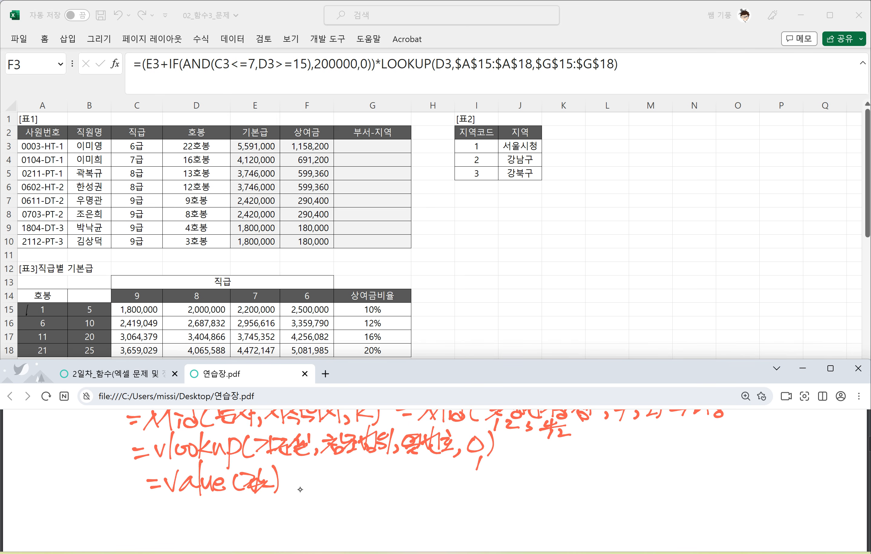
Step: Handwrite Right, Left and Mid beside the VALUE syntax
{"action": "mouse_move", "coordinate": [337, 465]}
{"action": "left_mouse_down"}
{"action": "mouse_move", "coordinate": [339, 493]}
{"action": "mouse_move", "coordinate": [352, 487]}
{"action": "left_mouse_up"}
{"action": "left_click_drag", "start_coordinate": [348, 479], "coordinate": [360, 497]}
{"action": "mouse_move", "coordinate": [378, 461]}
{"action": "left_mouse_down"}
{"action": "mouse_move", "coordinate": [371, 489]}
{"action": "mouse_move", "coordinate": [383, 488]}
{"action": "left_mouse_up"}
{"action": "left_click_drag", "start_coordinate": [388, 469], "coordinate": [392, 488]}
{"action": "left_click_drag", "start_coordinate": [384, 480], "coordinate": [419, 486]}
{"action": "left_click_drag", "start_coordinate": [420, 474], "coordinate": [424, 481]}
{"action": "mouse_move", "coordinate": [448, 457]}
{"action": "left_mouse_down"}
{"action": "mouse_move", "coordinate": [434, 490]}
{"action": "mouse_move", "coordinate": [446, 478]}
{"action": "left_mouse_up"}
{"action": "left_click_drag", "start_coordinate": [450, 473], "coordinate": [461, 488]}
{"action": "mouse_move", "coordinate": [472, 479]}
{"action": "left_mouse_down"}
{"action": "mouse_move", "coordinate": [482, 467]}
{"action": "mouse_move", "coordinate": [480, 484]}
{"action": "left_mouse_up"}
{"action": "mouse_move", "coordinate": [478, 483]}
{"action": "left_mouse_down"}
{"action": "mouse_move", "coordinate": [496, 463]}
{"action": "mouse_move", "coordinate": [495, 484]}
{"action": "left_mouse_up"}
{"action": "left_click_drag", "start_coordinate": [496, 482], "coordinate": [510, 472]}
{"action": "left_click_drag", "start_coordinate": [517, 455], "coordinate": [516, 483]}
{"action": "left_click_drag", "start_coordinate": [513, 476], "coordinate": [516, 485]}
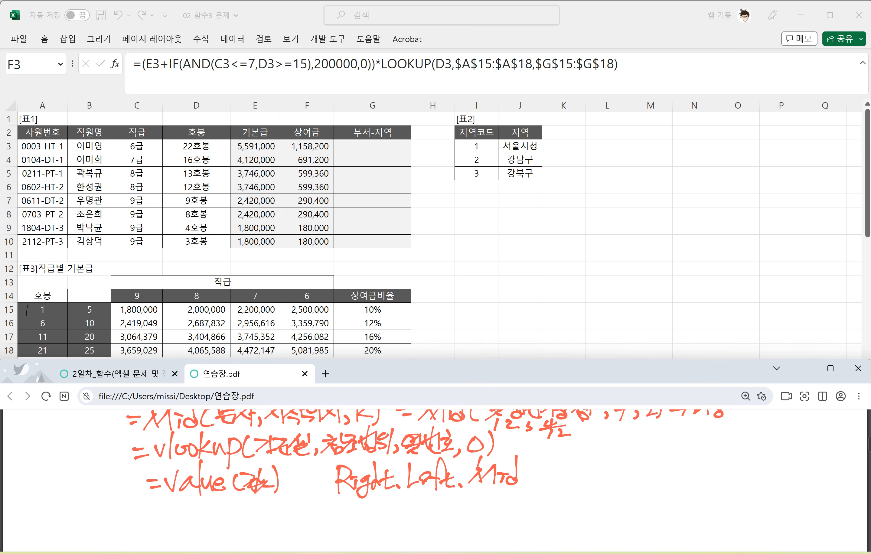
Step: Write an underlined *1 after the text function names and circle value in the VALUE syntax
{"action": "left_click_drag", "start_coordinate": [563, 457], "coordinate": [576, 473]}
{"action": "mouse_move", "coordinate": [576, 458]}
{"action": "left_mouse_down"}
{"action": "mouse_move", "coordinate": [564, 473]}
{"action": "mouse_move", "coordinate": [577, 463]}
{"action": "left_mouse_up"}
{"action": "mouse_move", "coordinate": [586, 451]}
{"action": "left_mouse_down"}
{"action": "mouse_move", "coordinate": [582, 480]}
{"action": "mouse_move", "coordinate": [601, 477]}
{"action": "left_mouse_up"}
{"action": "left_click_drag", "start_coordinate": [186, 503], "coordinate": [224, 500]}
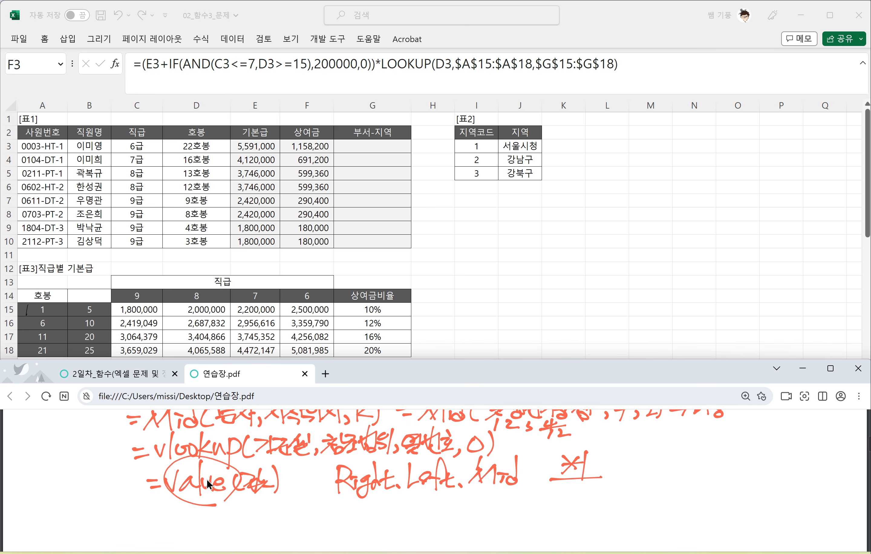
Step: Handwrite the RIGHT syntax =Right(문자,K) under the VALUE line
{"action": "left_click_drag", "start_coordinate": [150, 517], "coordinate": [169, 516]}
{"action": "mouse_move", "coordinate": [155, 524]}
{"action": "left_mouse_down"}
{"action": "mouse_move", "coordinate": [168, 523]}
{"action": "mouse_move", "coordinate": [174, 535]}
{"action": "left_mouse_up"}
{"action": "mouse_move", "coordinate": [174, 506]}
{"action": "left_mouse_down"}
{"action": "mouse_move", "coordinate": [198, 537]}
{"action": "mouse_move", "coordinate": [214, 525]}
{"action": "left_mouse_up"}
{"action": "mouse_move", "coordinate": [213, 506]}
{"action": "left_mouse_down"}
{"action": "mouse_move", "coordinate": [210, 530]}
{"action": "mouse_move", "coordinate": [224, 529]}
{"action": "left_mouse_up"}
{"action": "mouse_move", "coordinate": [228, 512]}
{"action": "left_mouse_down"}
{"action": "mouse_move", "coordinate": [229, 531]}
{"action": "mouse_move", "coordinate": [266, 515]}
{"action": "left_mouse_up"}
{"action": "mouse_move", "coordinate": [250, 519]}
{"action": "left_mouse_down"}
{"action": "mouse_move", "coordinate": [265, 519]}
{"action": "mouse_move", "coordinate": [266, 528]}
{"action": "left_mouse_up"}
{"action": "left_click_drag", "start_coordinate": [267, 509], "coordinate": [288, 529]}
{"action": "mouse_move", "coordinate": [297, 503]}
{"action": "left_mouse_down"}
{"action": "mouse_move", "coordinate": [297, 523]}
{"action": "mouse_move", "coordinate": [311, 533]}
{"action": "left_mouse_up"}
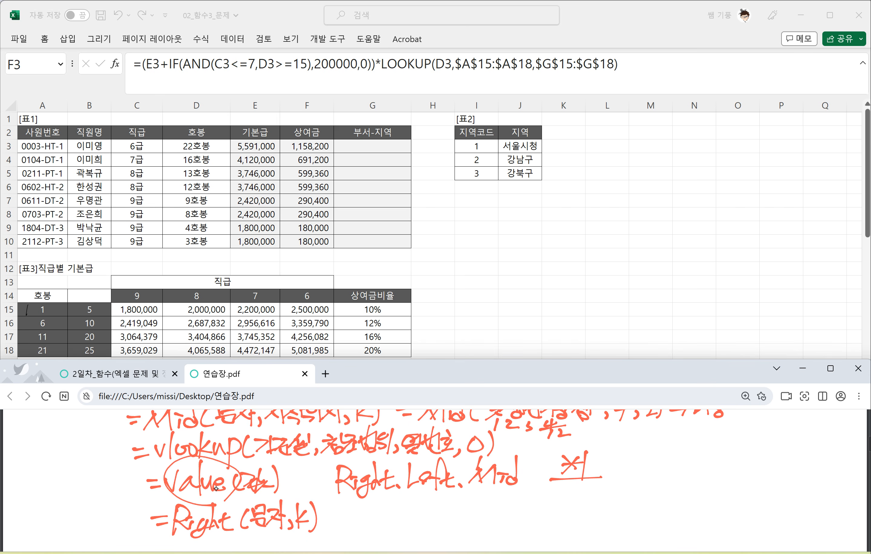
Step: Handwrite an example formula beside the RIGHT syntax, using =Right on the quoted sample string with a character count of 3
{"action": "left_click_drag", "start_coordinate": [350, 511], "coordinate": [362, 509]}
{"action": "mouse_move", "coordinate": [351, 519]}
{"action": "left_mouse_down"}
{"action": "mouse_move", "coordinate": [368, 517]}
{"action": "mouse_move", "coordinate": [374, 527]}
{"action": "left_mouse_up"}
{"action": "left_click_drag", "start_coordinate": [371, 502], "coordinate": [387, 527]}
{"action": "left_click_drag", "start_coordinate": [384, 513], "coordinate": [393, 531]}
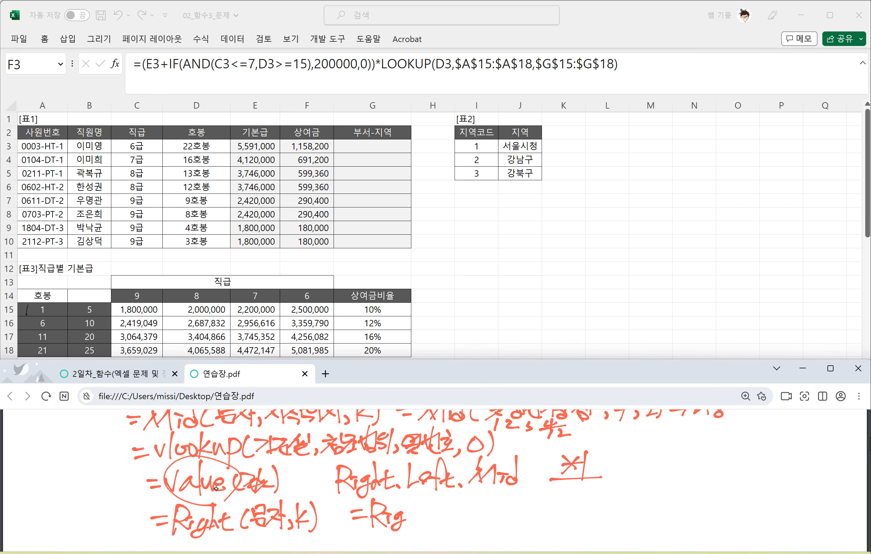
{"action": "mouse_move", "coordinate": [407, 498]}
{"action": "left_mouse_down"}
{"action": "mouse_move", "coordinate": [413, 526]}
{"action": "mouse_move", "coordinate": [428, 525]}
{"action": "left_mouse_up"}
{"action": "mouse_move", "coordinate": [412, 515]}
{"action": "left_mouse_down"}
{"action": "mouse_move", "coordinate": [439, 526]}
{"action": "mouse_move", "coordinate": [447, 508]}
{"action": "left_mouse_up"}
{"action": "mouse_move", "coordinate": [455, 500]}
{"action": "left_mouse_down"}
{"action": "mouse_move", "coordinate": [452, 508]}
{"action": "mouse_move", "coordinate": [469, 508]}
{"action": "left_mouse_up"}
{"action": "mouse_move", "coordinate": [460, 511]}
{"action": "left_mouse_down"}
{"action": "mouse_move", "coordinate": [472, 511]}
{"action": "mouse_move", "coordinate": [450, 526]}
{"action": "mouse_move", "coordinate": [487, 515]}
{"action": "left_mouse_up"}
{"action": "left_click_drag", "start_coordinate": [494, 499], "coordinate": [493, 523]}
{"action": "left_click_drag", "start_coordinate": [494, 502], "coordinate": [509, 518]}
{"action": "mouse_move", "coordinate": [500, 512]}
{"action": "left_mouse_down"}
{"action": "mouse_move", "coordinate": [512, 523]}
{"action": "mouse_move", "coordinate": [519, 515]}
{"action": "left_mouse_up"}
{"action": "mouse_move", "coordinate": [525, 497]}
{"action": "left_mouse_down"}
{"action": "mouse_move", "coordinate": [526, 520]}
{"action": "mouse_move", "coordinate": [540, 507]}
{"action": "mouse_move", "coordinate": [540, 516]}
{"action": "left_mouse_up"}
{"action": "mouse_move", "coordinate": [529, 515]}
{"action": "left_mouse_down"}
{"action": "mouse_move", "coordinate": [540, 523]}
{"action": "mouse_move", "coordinate": [557, 503]}
{"action": "left_mouse_up"}
{"action": "left_click_drag", "start_coordinate": [548, 500], "coordinate": [562, 519]}
{"action": "mouse_move", "coordinate": [550, 514]}
{"action": "left_mouse_down"}
{"action": "mouse_move", "coordinate": [563, 523]}
{"action": "mouse_move", "coordinate": [588, 518]}
{"action": "left_mouse_up"}
{"action": "left_click_drag", "start_coordinate": [604, 495], "coordinate": [605, 523]}
Step: Number the sample string's last three characters 3, 2, 1 underneath and write the extracted three-character result after an arrow
{"action": "mouse_move", "coordinate": [514, 527]}
{"action": "left_mouse_down"}
{"action": "mouse_move", "coordinate": [568, 524]}
{"action": "mouse_move", "coordinate": [550, 543]}
{"action": "mouse_move", "coordinate": [512, 544]}
{"action": "left_mouse_up"}
{"action": "left_click_drag", "start_coordinate": [615, 505], "coordinate": [631, 511]}
{"action": "mouse_move", "coordinate": [622, 498]}
{"action": "left_mouse_down"}
{"action": "mouse_move", "coordinate": [623, 519]}
{"action": "mouse_move", "coordinate": [636, 514]}
{"action": "left_mouse_up"}
{"action": "mouse_move", "coordinate": [658, 493]}
{"action": "left_mouse_down"}
{"action": "mouse_move", "coordinate": [656, 519]}
{"action": "mouse_move", "coordinate": [669, 499]}
{"action": "mouse_move", "coordinate": [671, 506]}
{"action": "left_mouse_up"}
{"action": "mouse_move", "coordinate": [656, 509]}
{"action": "left_mouse_down"}
{"action": "mouse_move", "coordinate": [672, 521]}
{"action": "mouse_move", "coordinate": [668, 510]}
{"action": "mouse_move", "coordinate": [698, 508]}
{"action": "left_mouse_up"}
{"action": "left_click_drag", "start_coordinate": [696, 497], "coordinate": [697, 517]}
{"action": "left_click_drag", "start_coordinate": [681, 511], "coordinate": [688, 521]}
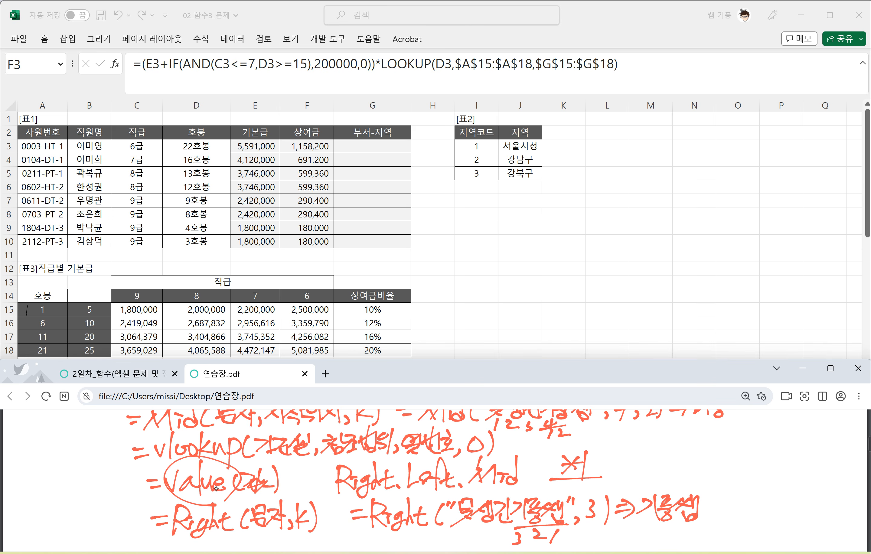
Step: Show question 3 in the problem PDF again, switch to Excel and enter =RIGHT(A3,1) in G3
{"action": "left_click", "coordinate": [143, 373]}
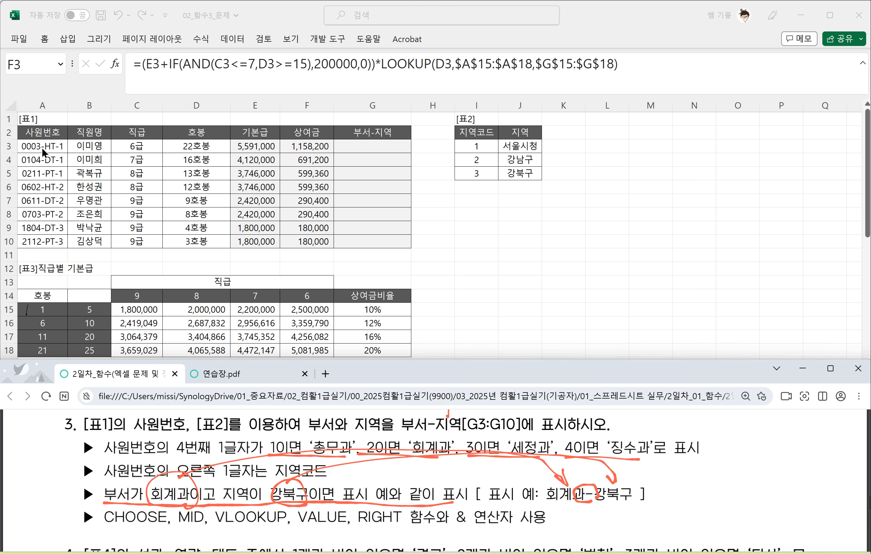
{"action": "key", "text": "alt+Tab"}
{"action": "left_click", "coordinate": [361, 149]}
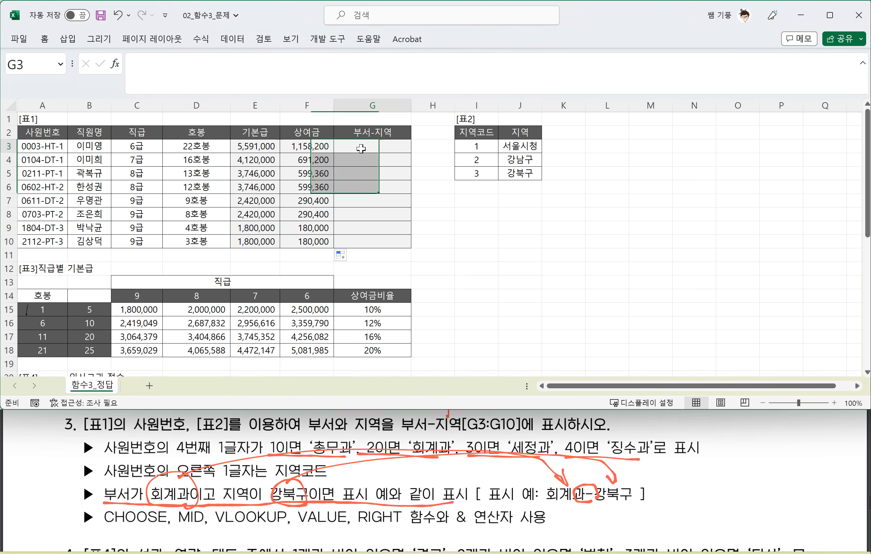
{"action": "type", "text": "="}
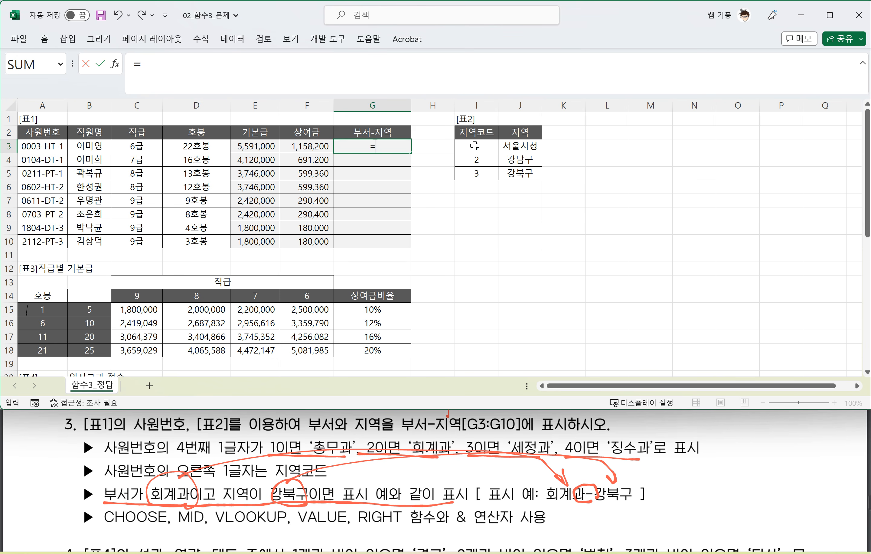
{"action": "type", "text": "RIGHT"}
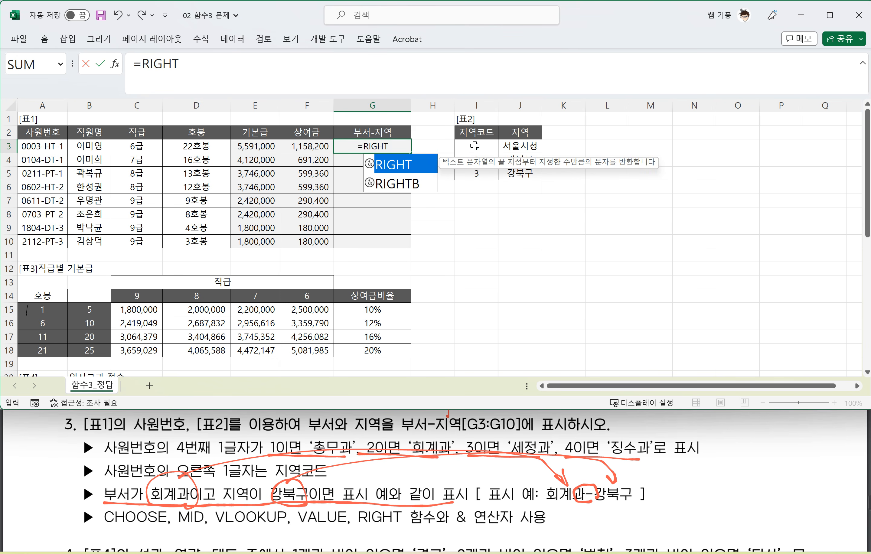
{"action": "type", "text": "("}
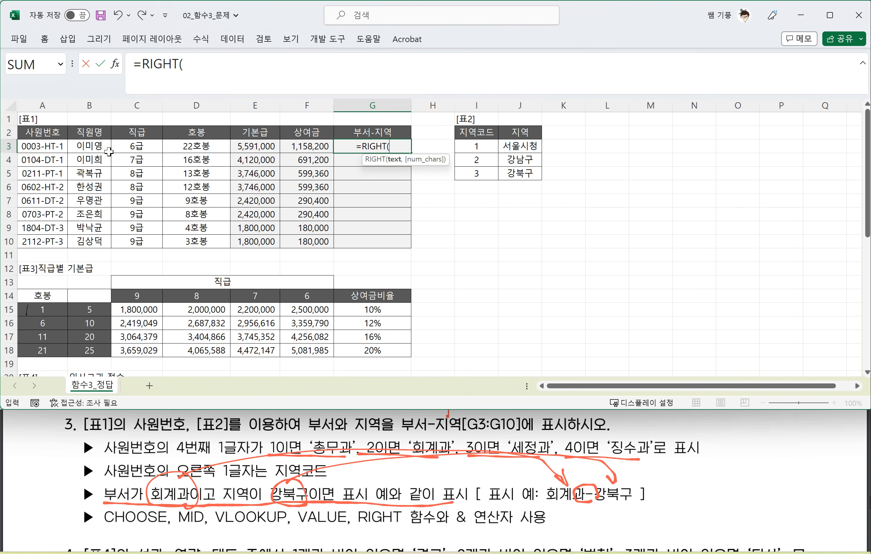
{"action": "left_click", "coordinate": [48, 146]}
{"action": "type", "text": ",1"}
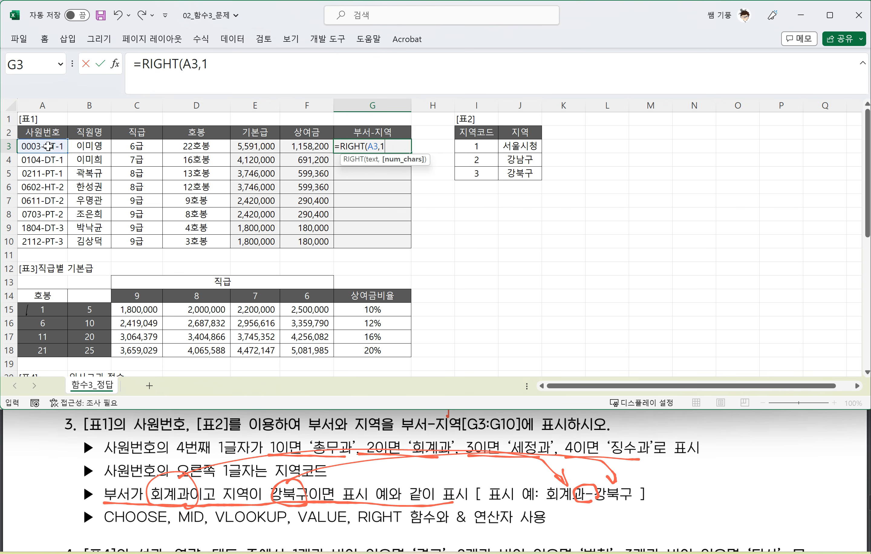
{"action": "type", "text": ")"}
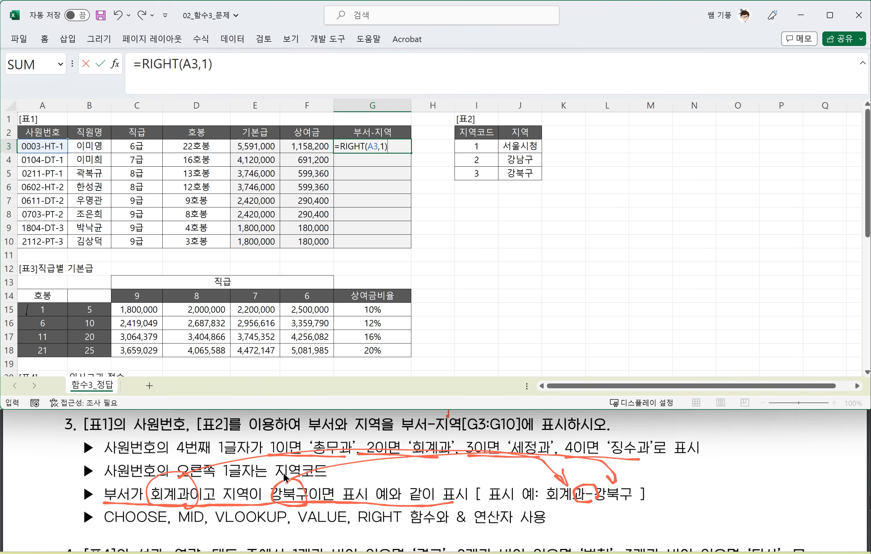
{"action": "key", "text": "Return"}
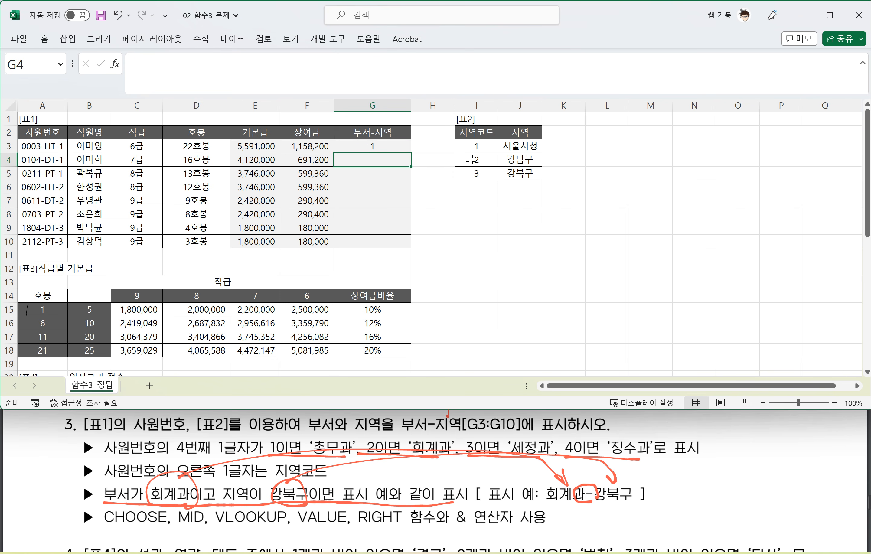
Step: Circle and label G3's value in red ink as the lookup value, and draw a box around table 2's data I3:J5
{"action": "left_click", "coordinate": [474, 149]}
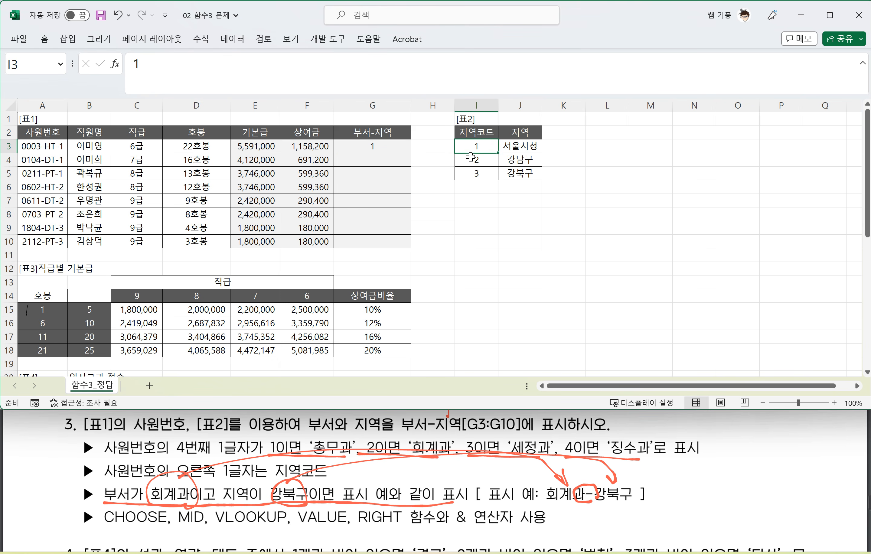
{"action": "left_click", "coordinate": [396, 143]}
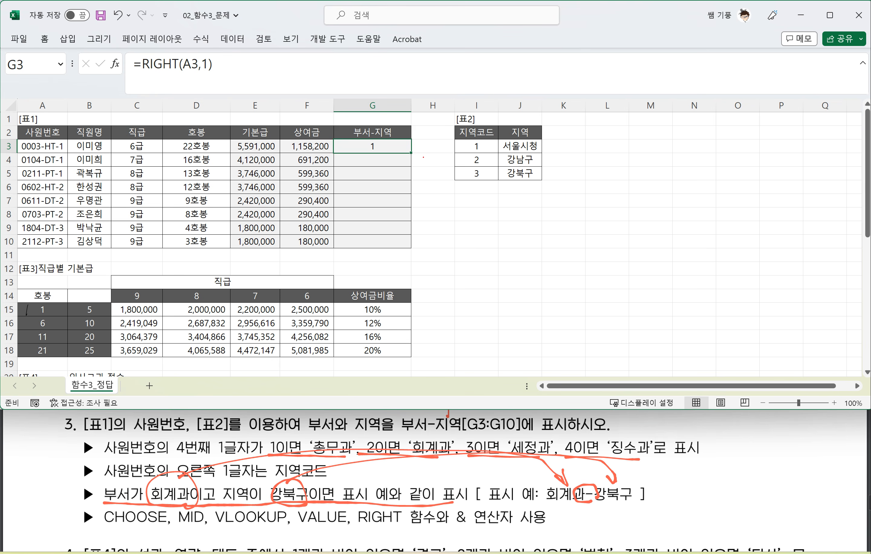
{"action": "mouse_move", "coordinate": [374, 154]}
{"action": "left_mouse_down"}
{"action": "mouse_move", "coordinate": [403, 122]}
{"action": "mouse_move", "coordinate": [421, 118]}
{"action": "left_mouse_up"}
{"action": "mouse_move", "coordinate": [456, 141]}
{"action": "left_mouse_down"}
{"action": "mouse_move", "coordinate": [456, 181]}
{"action": "mouse_move", "coordinate": [547, 168]}
{"action": "mouse_move", "coordinate": [458, 140]}
{"action": "left_mouse_up"}
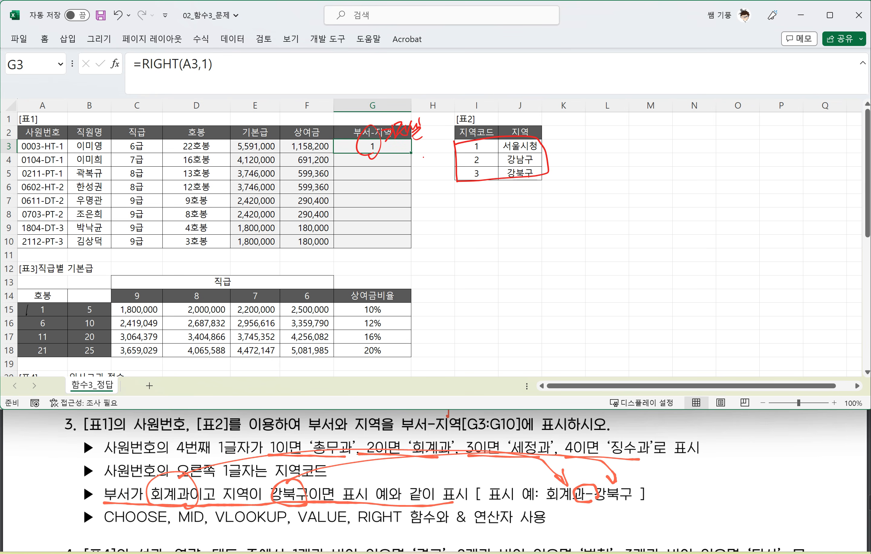
Step: Handwrite 참조범위 beside the boxed table, number its columns 1 and 2, and write 열번호 with an arrow beside the headers
{"action": "left_click_drag", "start_coordinate": [556, 150], "coordinate": [553, 171]}
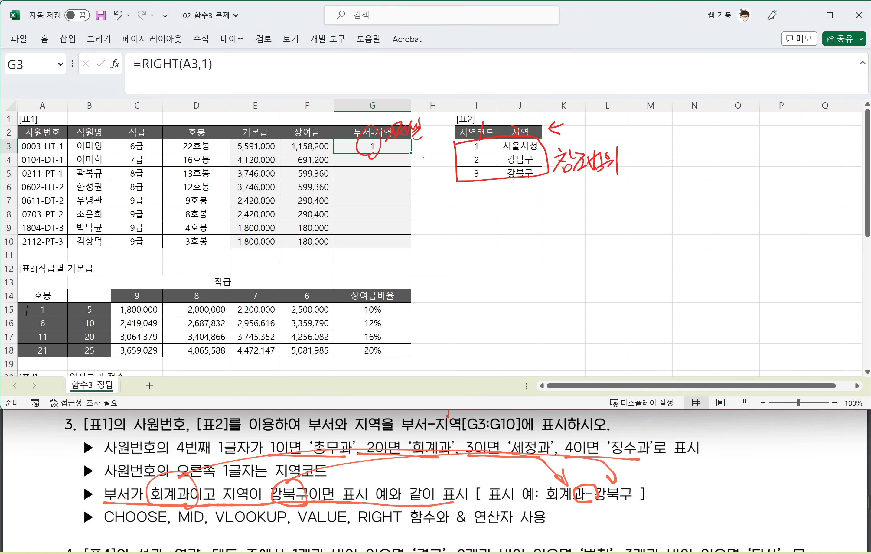
{"action": "left_click_drag", "start_coordinate": [570, 123], "coordinate": [567, 134]}
{"action": "left_click_drag", "start_coordinate": [570, 124], "coordinate": [596, 127]}
{"action": "left_click_drag", "start_coordinate": [596, 115], "coordinate": [597, 133]}
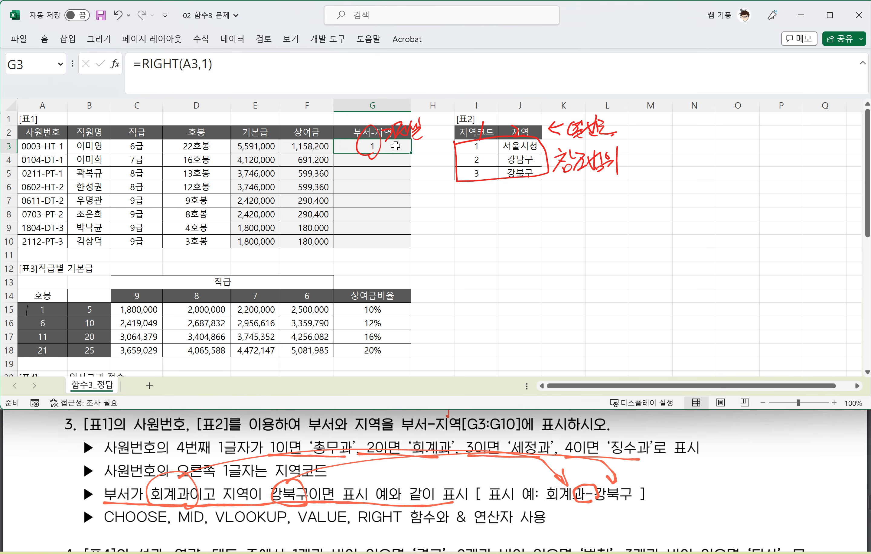
Step: Fill the RIGHT formula from G3 down to G10
{"action": "left_click_drag", "start_coordinate": [410, 153], "coordinate": [405, 245]}
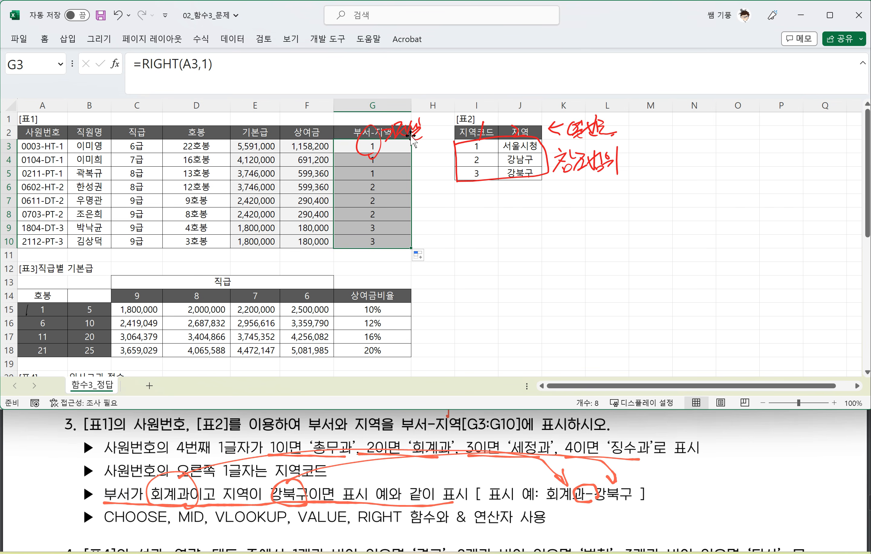
{"action": "left_click", "coordinate": [388, 151]}
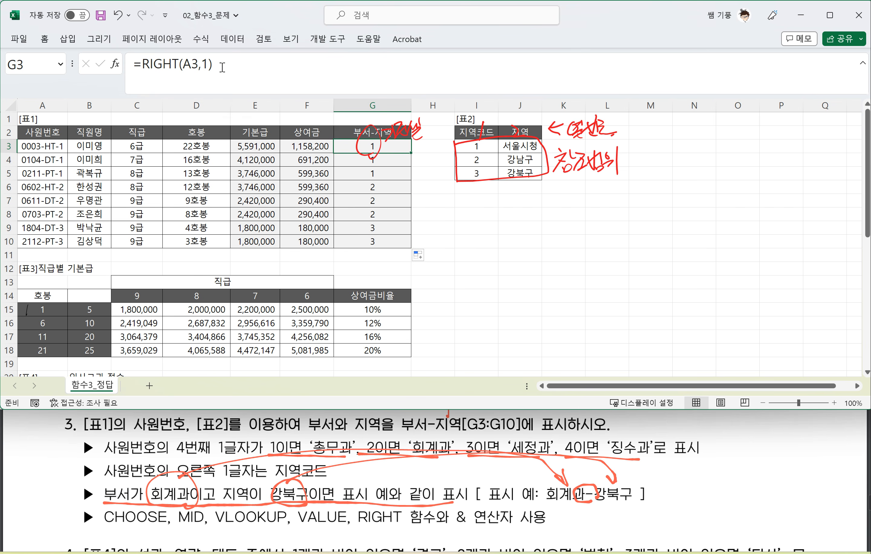
Step: Nest G3's formula in a lookup on table 2 with absolute references: =VLOOKUP(RIGHT(A3,1),$I$3:$J$5,2,0)
{"action": "left_click", "coordinate": [143, 63]}
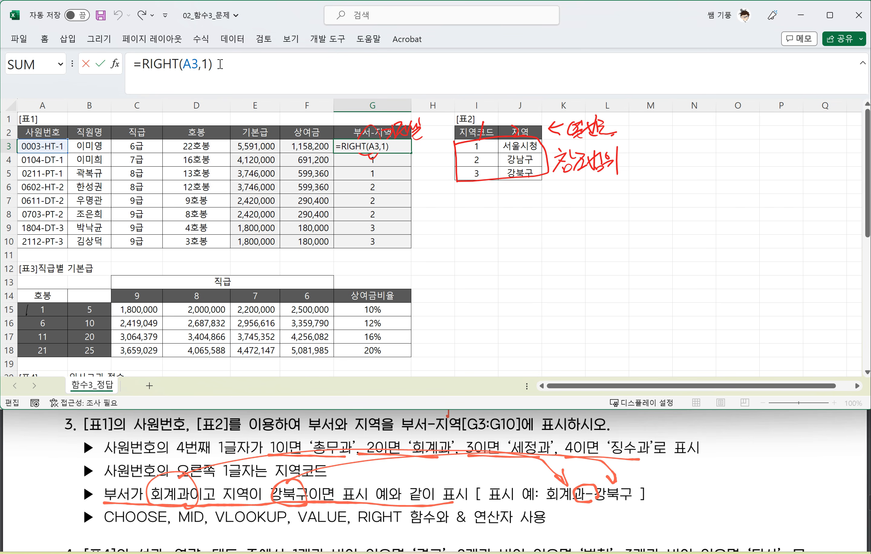
{"action": "type", "text": "VL"}
{"action": "key", "text": "Tab"}
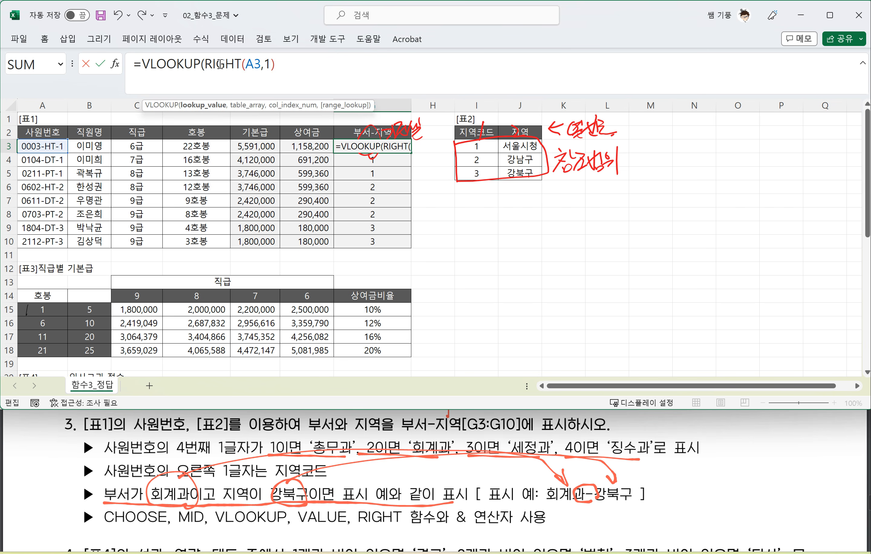
{"action": "left_click", "coordinate": [289, 61]}
{"action": "type", "text": ","}
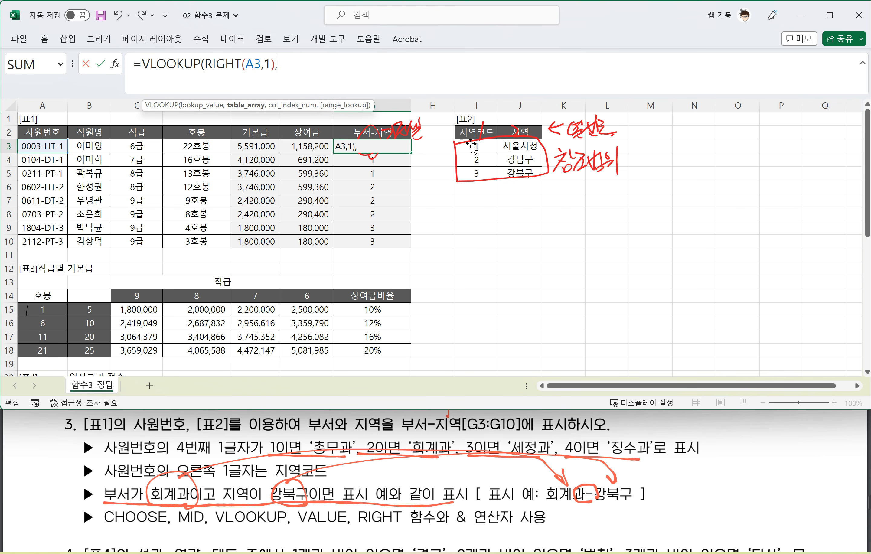
{"action": "left_click_drag", "start_coordinate": [521, 169], "coordinate": [490, 150]}
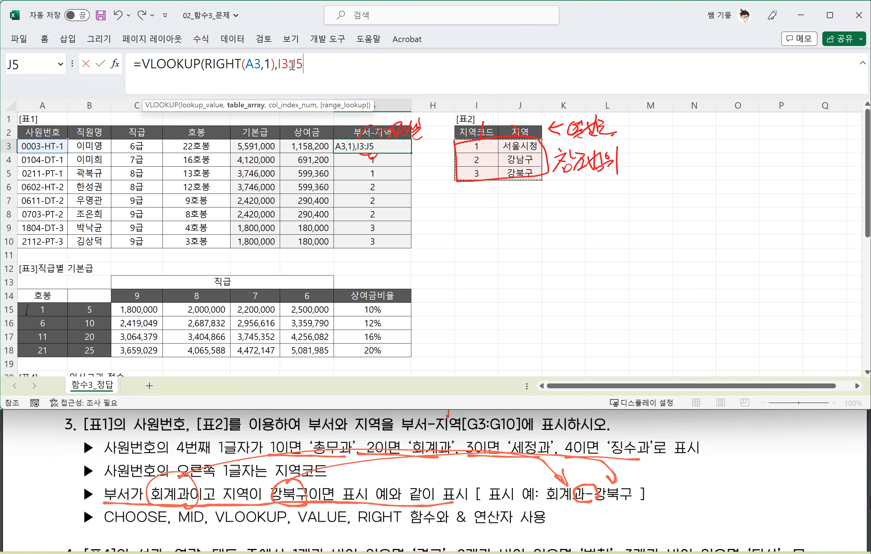
{"action": "key", "text": "F4"}
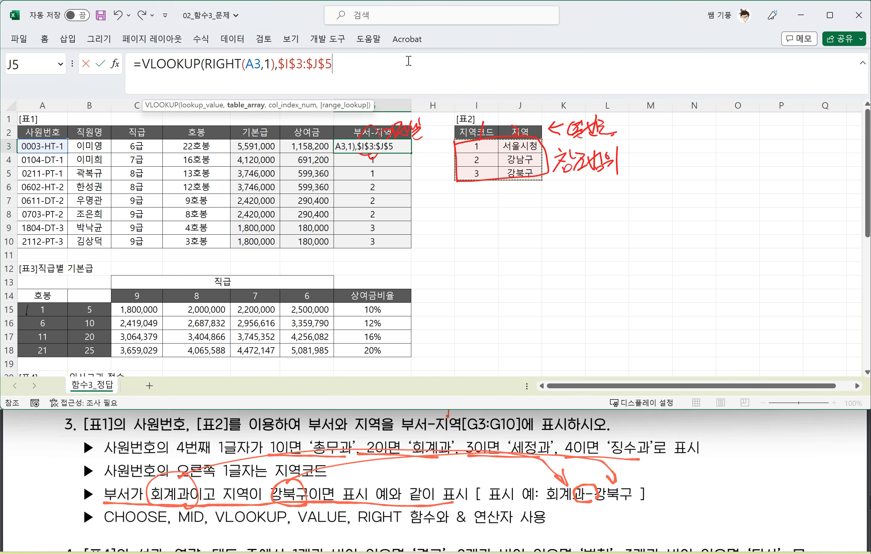
{"action": "type", "text": ",2,0"}
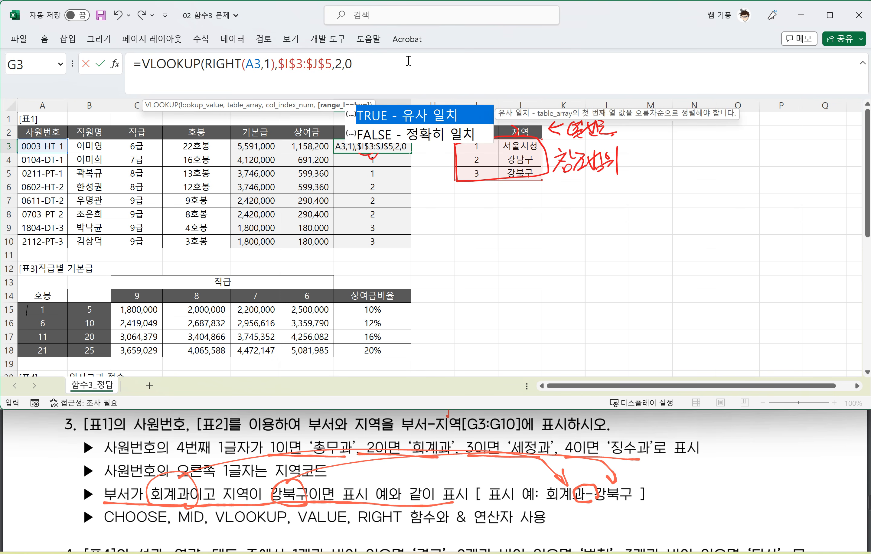
{"action": "type", "text": ")"}
{"action": "key", "text": "Return"}
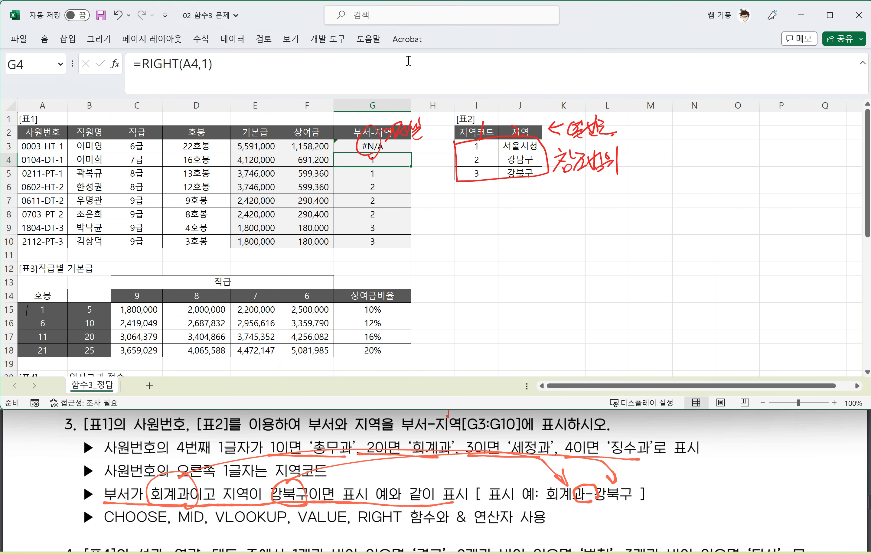
Step: Delete the red ink circle and label covering G3
{"action": "left_click", "coordinate": [395, 143]}
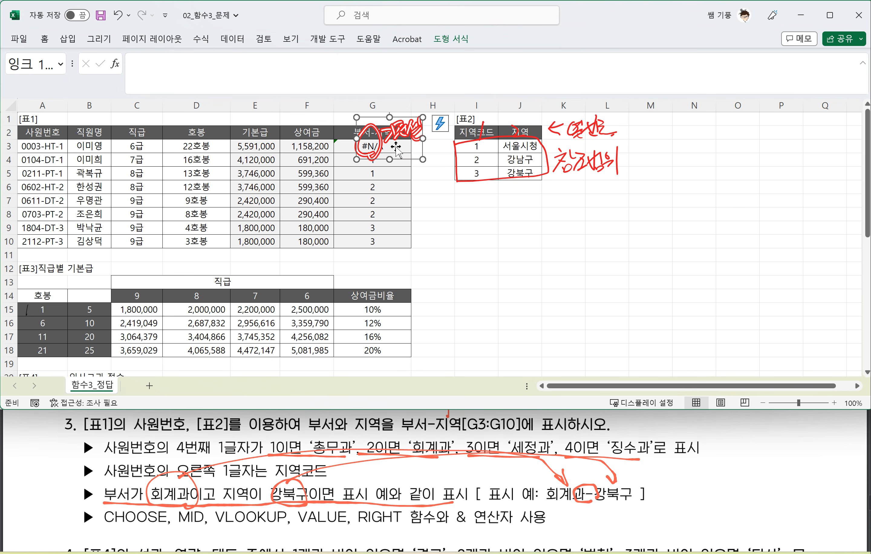
{"action": "key", "text": "Delete"}
{"action": "left_click", "coordinate": [385, 146]}
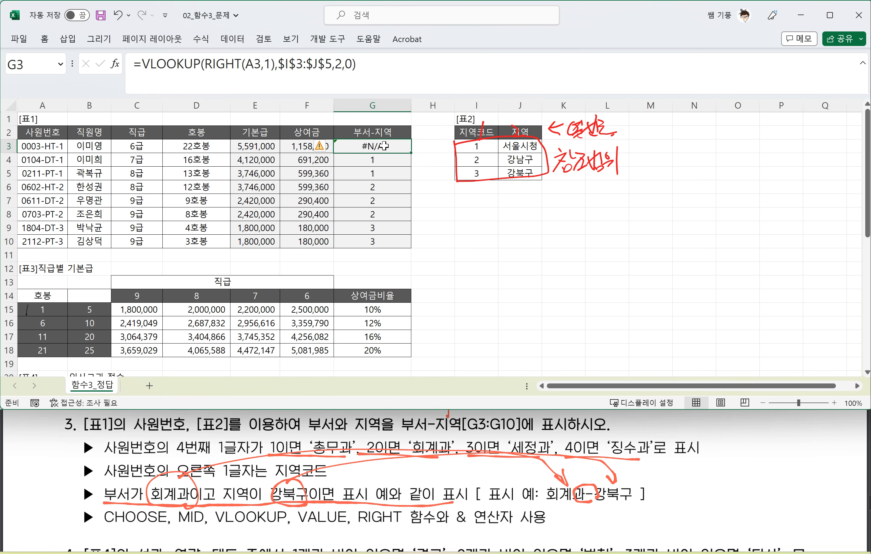
Step: Wrap the RIGHT part of G3's formula in VALUE, making it =VLOOKUP(VALUE(RIGHT(A3,1)),$I$3:$J$5,2,0)
{"action": "left_click_drag", "start_coordinate": [204, 64], "coordinate": [272, 68]}
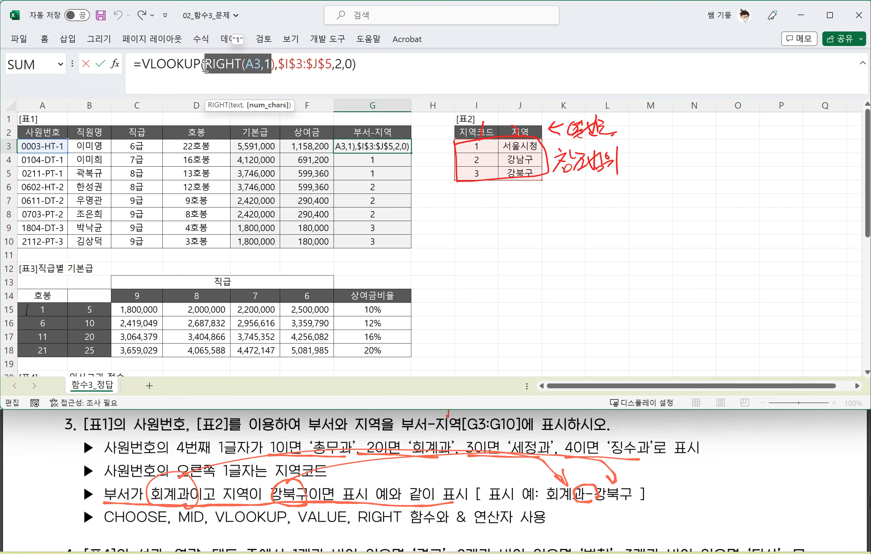
{"action": "left_click", "coordinate": [233, 70]}
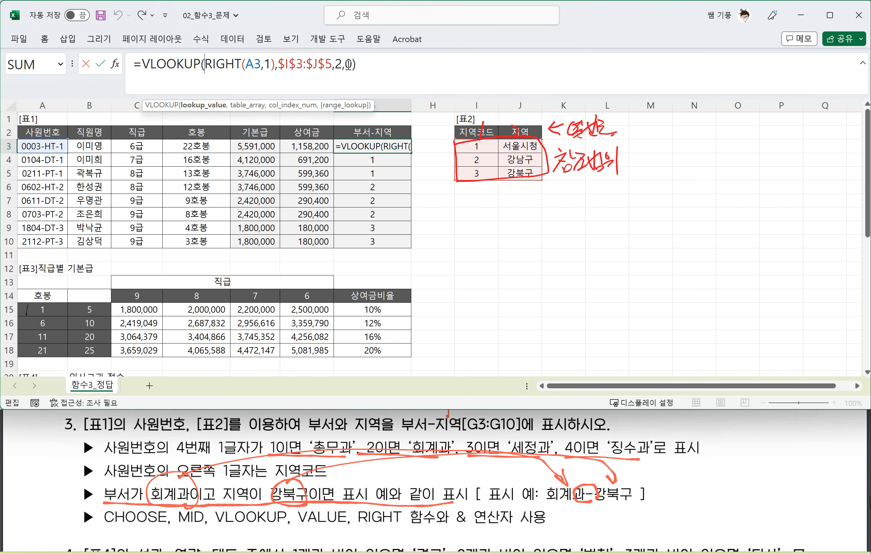
{"action": "type", "text": "VL"}
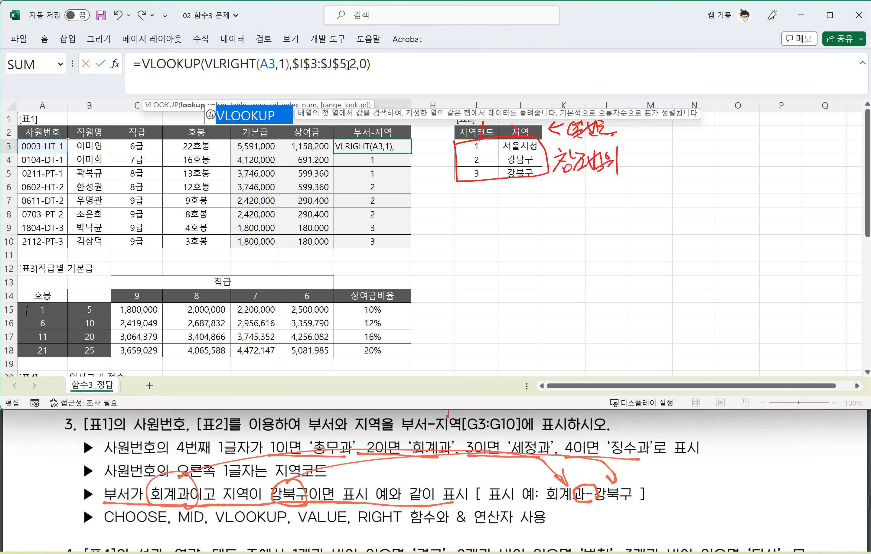
{"action": "key", "text": "BackSpace"}
{"action": "type", "text": "A"}
{"action": "key", "text": "Tab"}
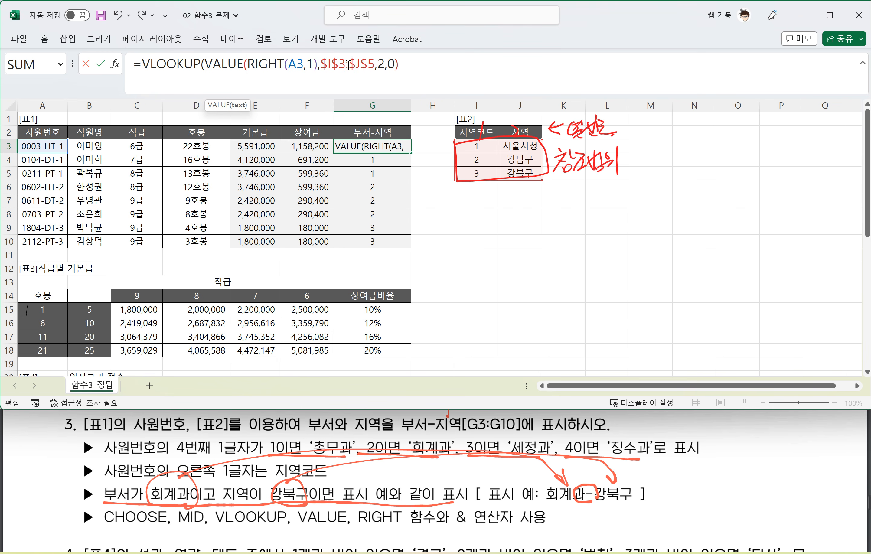
{"action": "left_click", "coordinate": [317, 65]}
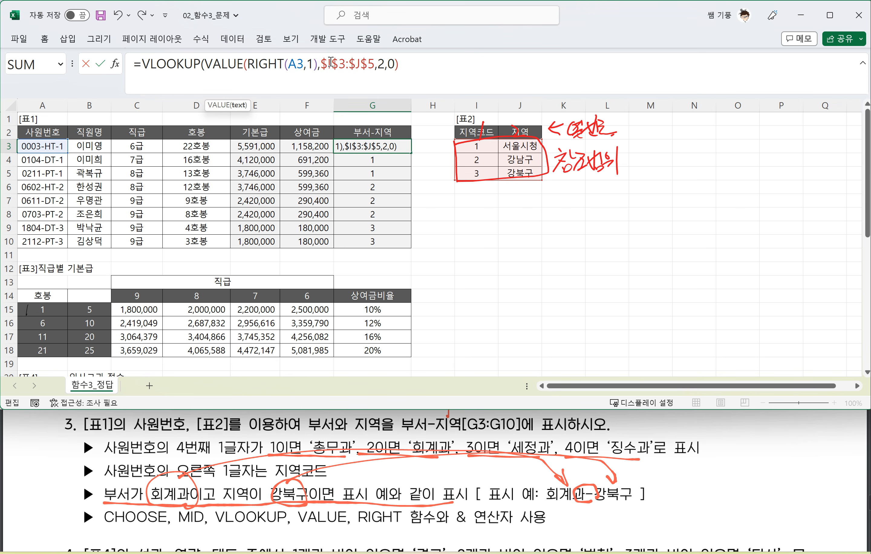
{"action": "type", "text": ")"}
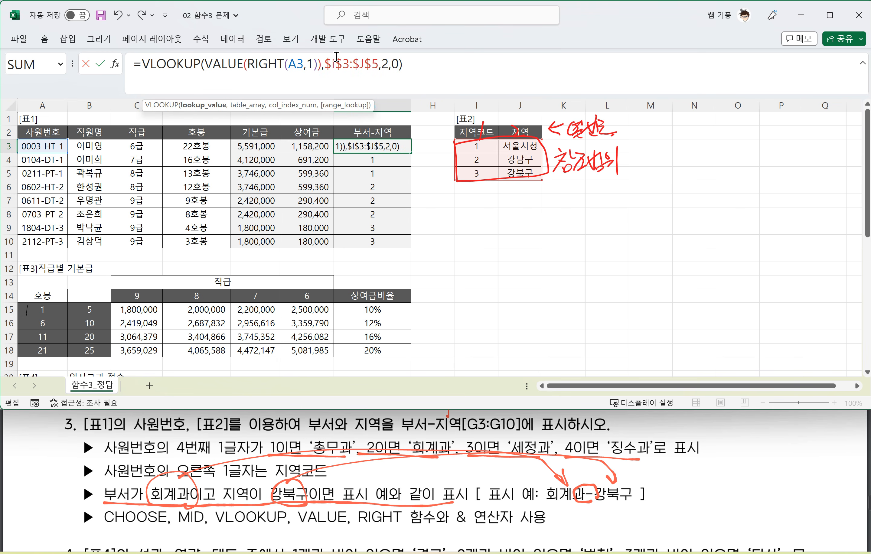
{"action": "key", "text": "Return"}
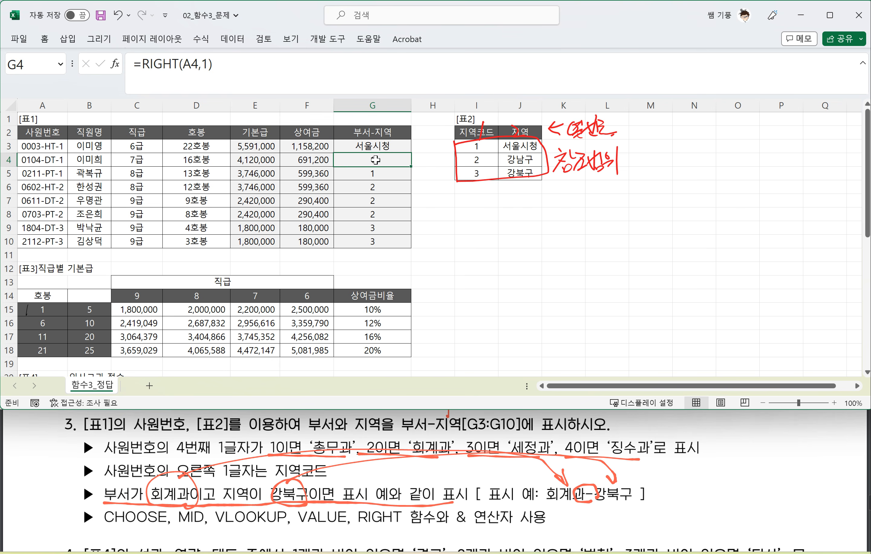
Step: Fill the VLOOKUP formula from G3 down through G10
{"action": "left_click", "coordinate": [386, 146]}
{"action": "double_click", "coordinate": [410, 152]}
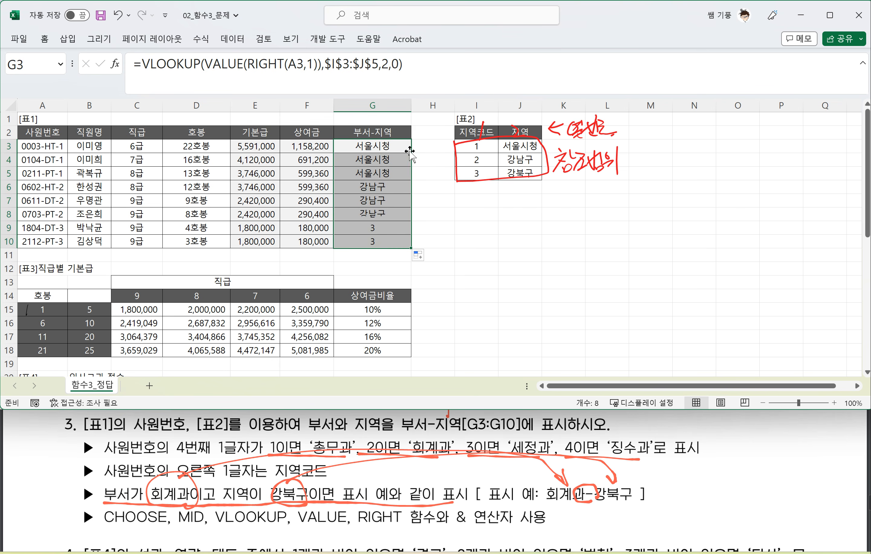
{"action": "left_click", "coordinate": [397, 151]}
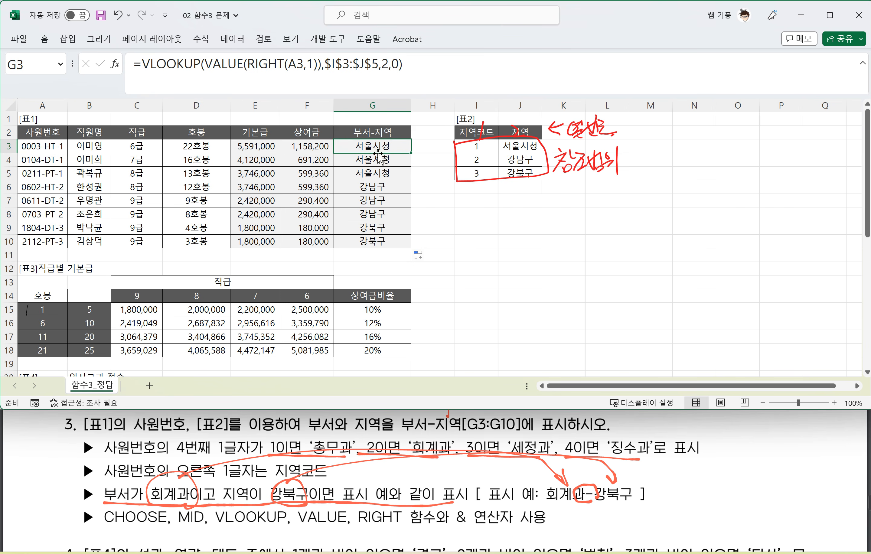
Step: Insert &"-"& between the equals sign and the VLOOKUP in G3's formula
{"action": "left_click", "coordinate": [142, 64]}
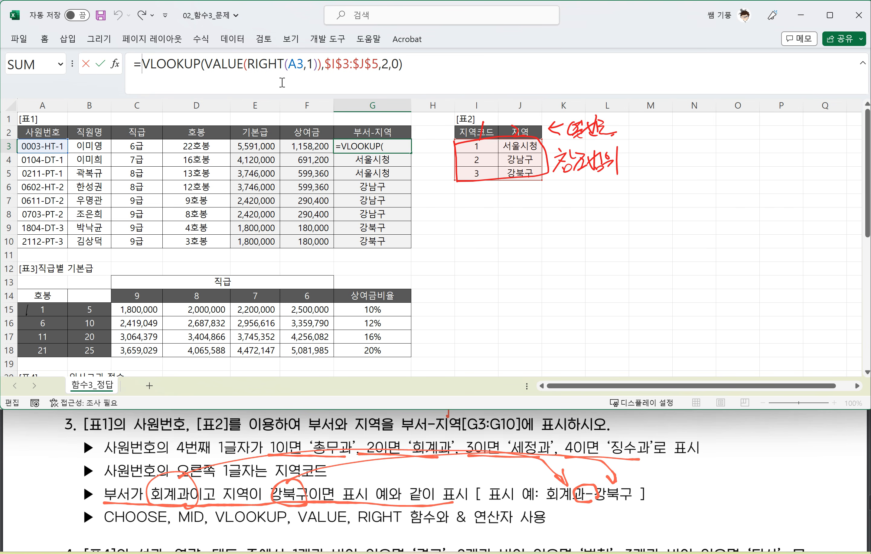
{"action": "type", "text": "\"-\""}
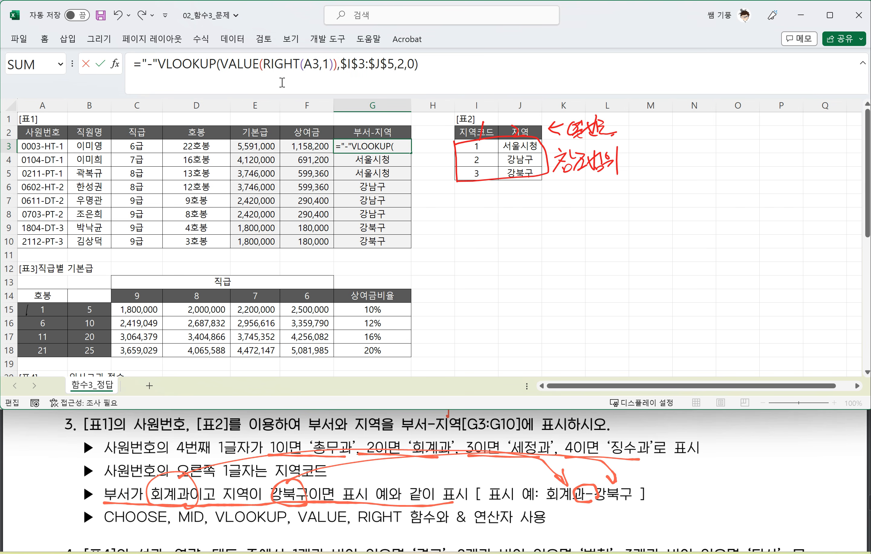
{"action": "type", "text": "&"}
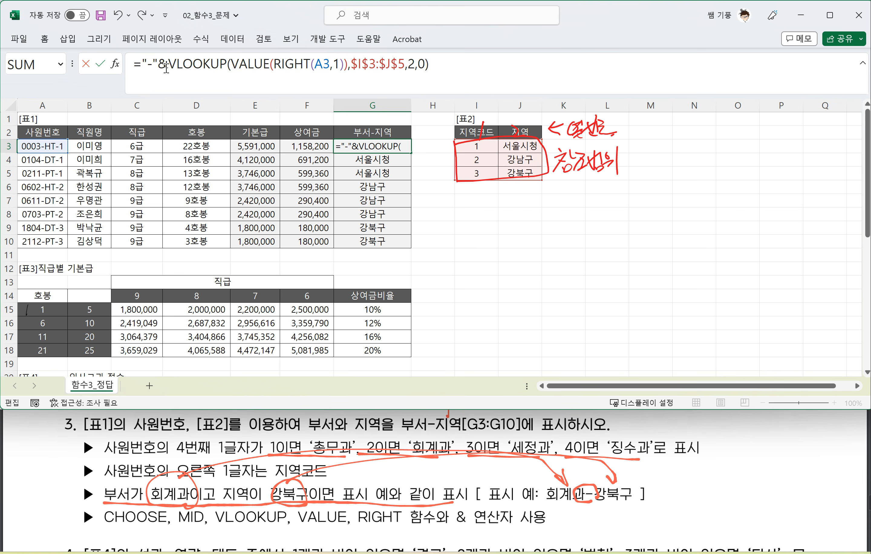
{"action": "key", "text": "Left"}
{"action": "key", "text": "Left"}
{"action": "key", "text": "Left"}
{"action": "key", "text": "Left"}
{"action": "type", "text": "&"}
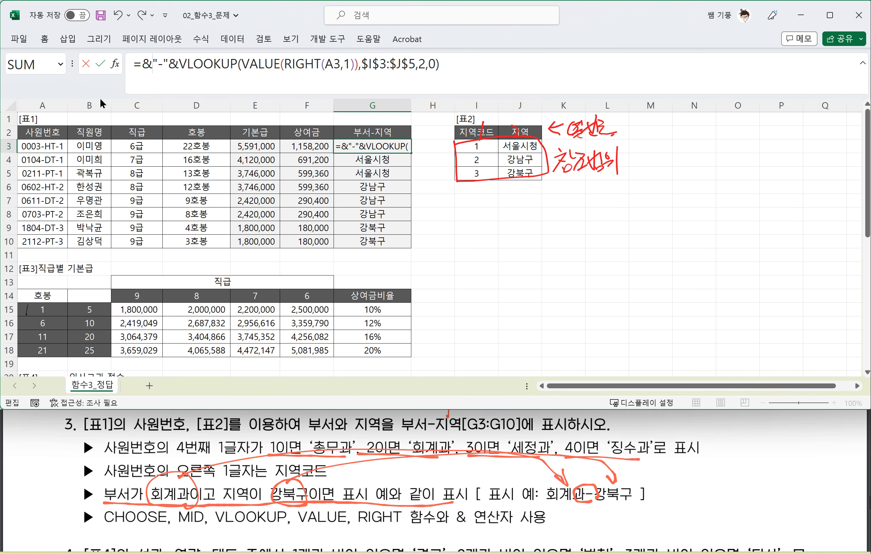
Step: Start a CHOOSE function at the front of G3's formula with MID(A3,4,1) as its index argument
{"action": "key", "text": "Left"}
{"action": "type", "text": "CHOOSE"}
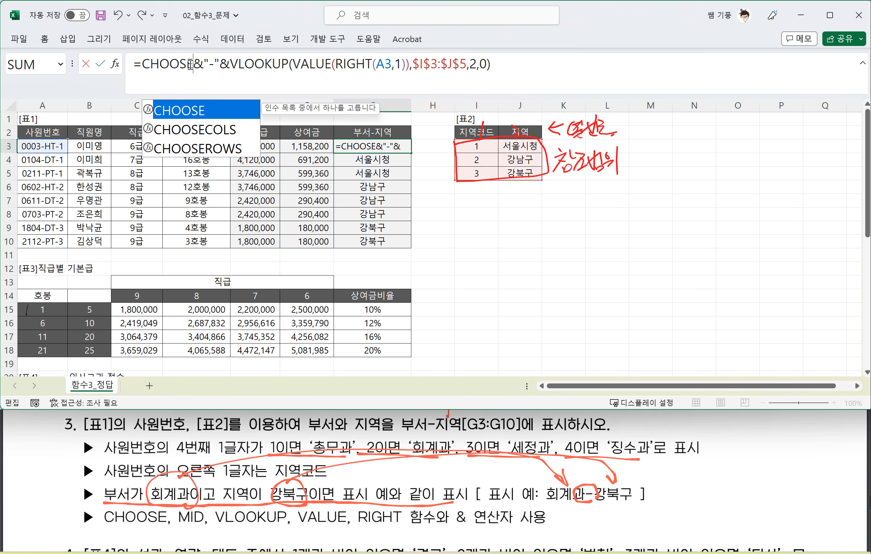
{"action": "type", "text": "("}
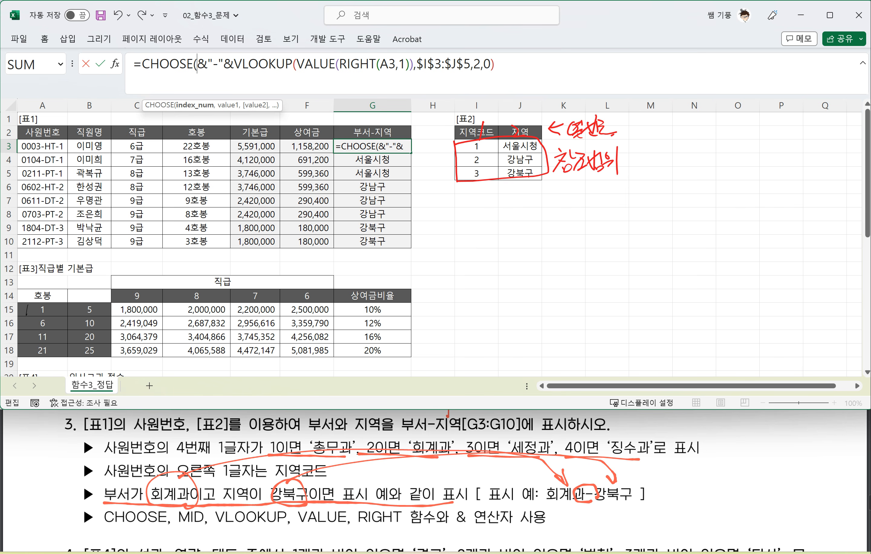
{"action": "type", "text": "MID("}
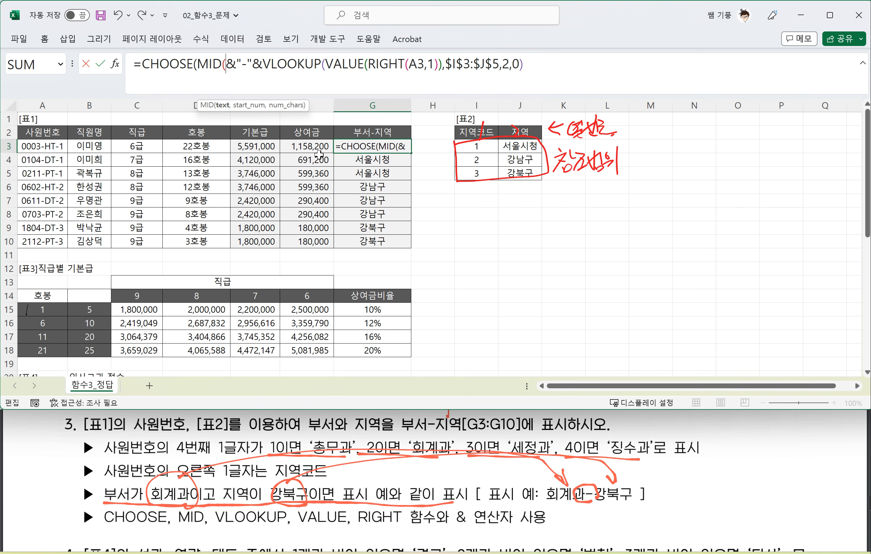
{"action": "left_click", "coordinate": [47, 146]}
{"action": "type", "text": ","}
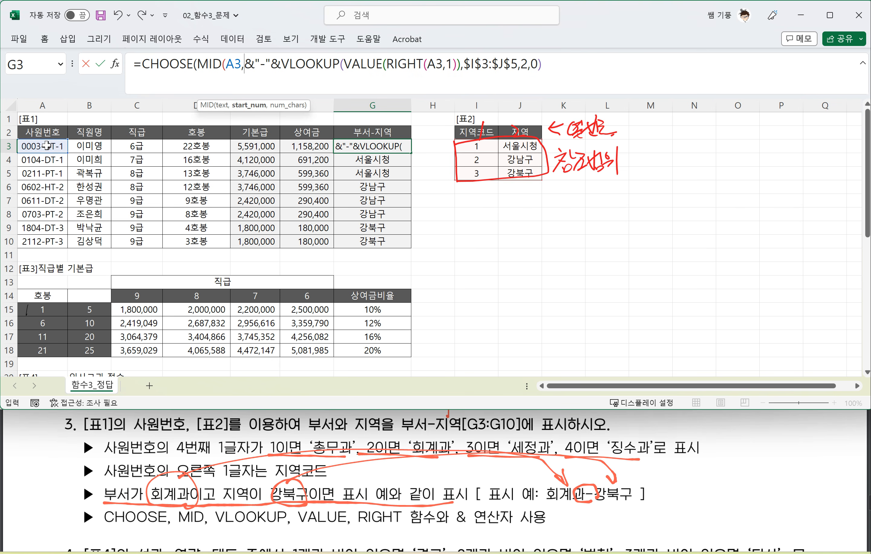
{"action": "type", "text": "4,1"}
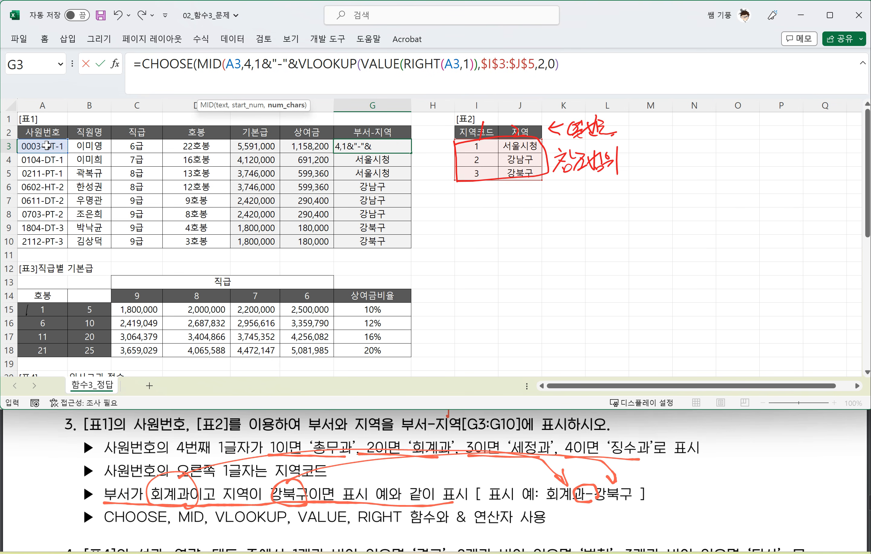
{"action": "type", "text": "),"}
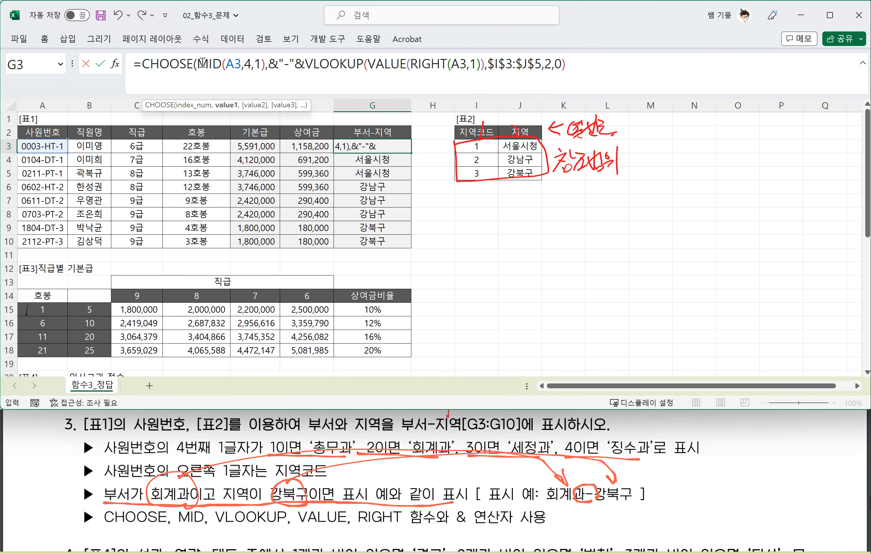
Step: Complete G3's CHOOSE with the values "총무과","회계과","세정과","징수과" and commit the formula
{"action": "left_click", "coordinate": [271, 65]}
{"action": "type", "text": "\"총"}
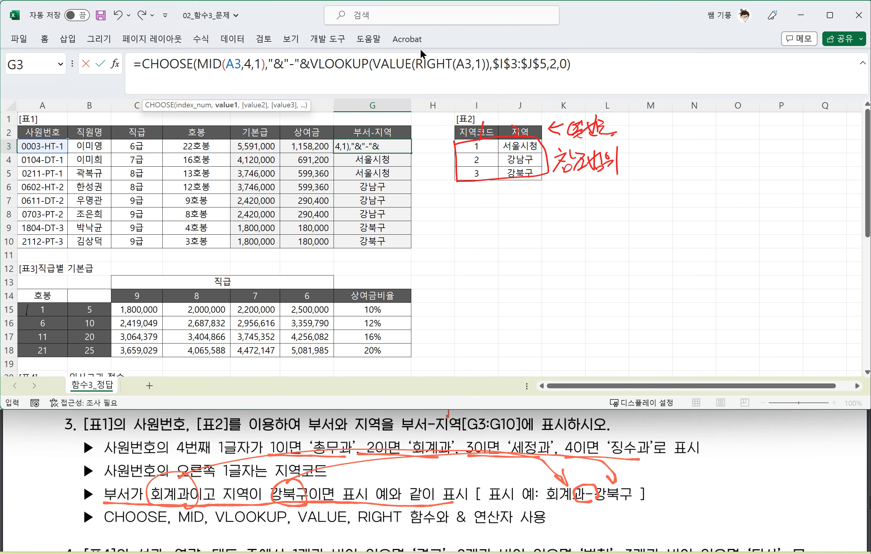
{"action": "type", "text": "무과\",\""}
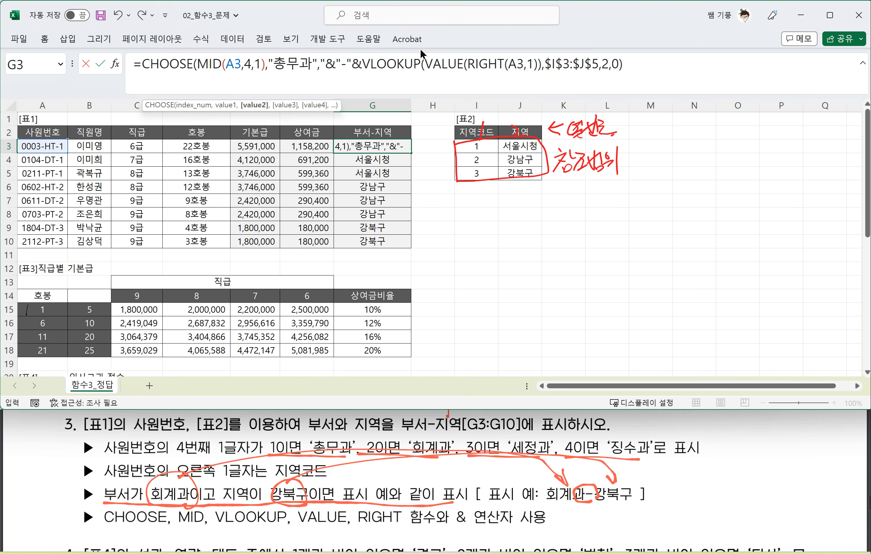
{"action": "type", "text": "회계과\","}
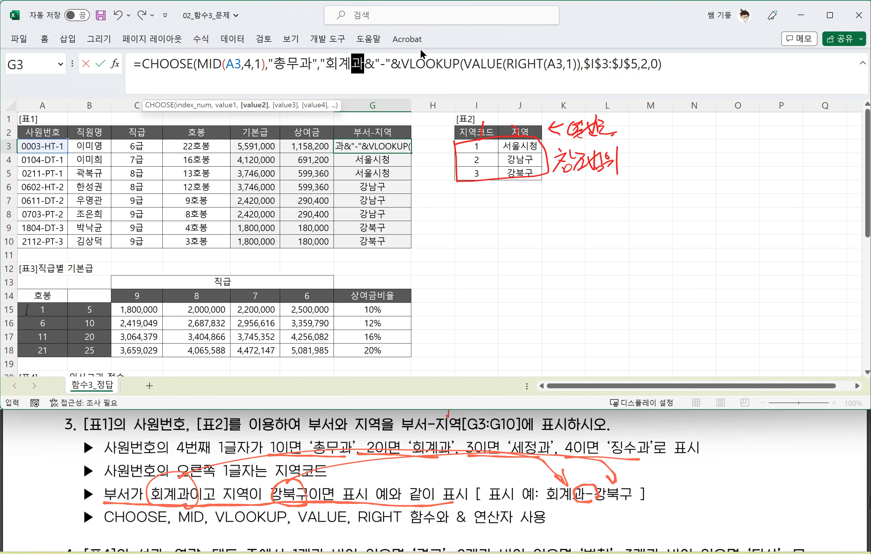
{"action": "type", "text": "\"세정과"}
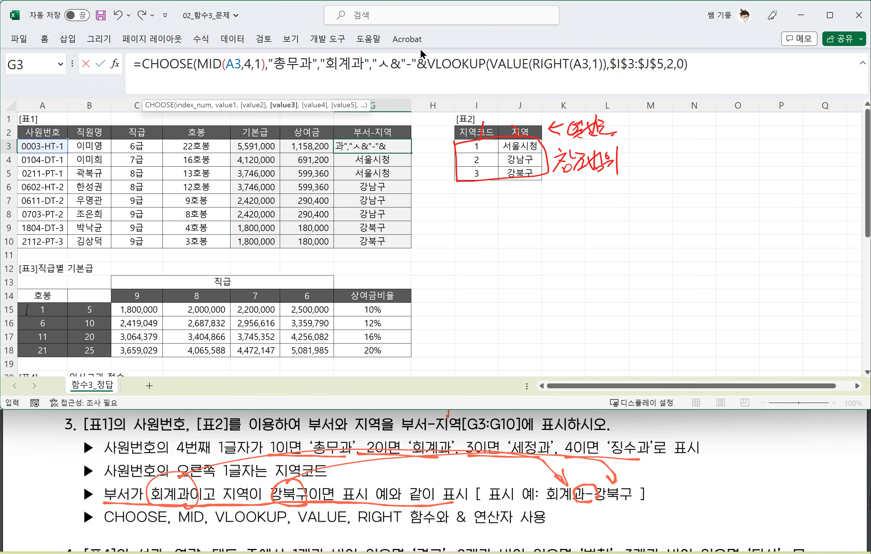
{"action": "type", "text": "\",\""}
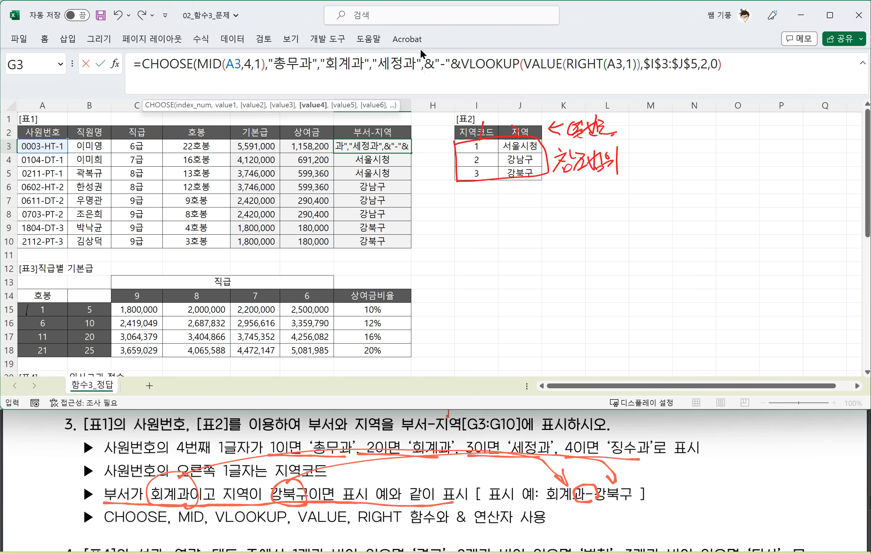
{"action": "type", "text": "징수과"}
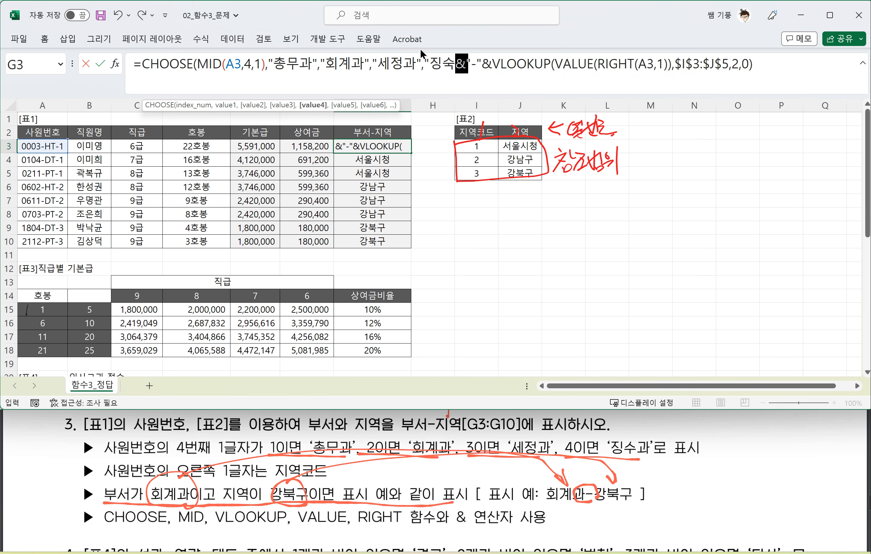
{"action": "type", "text": "\""}
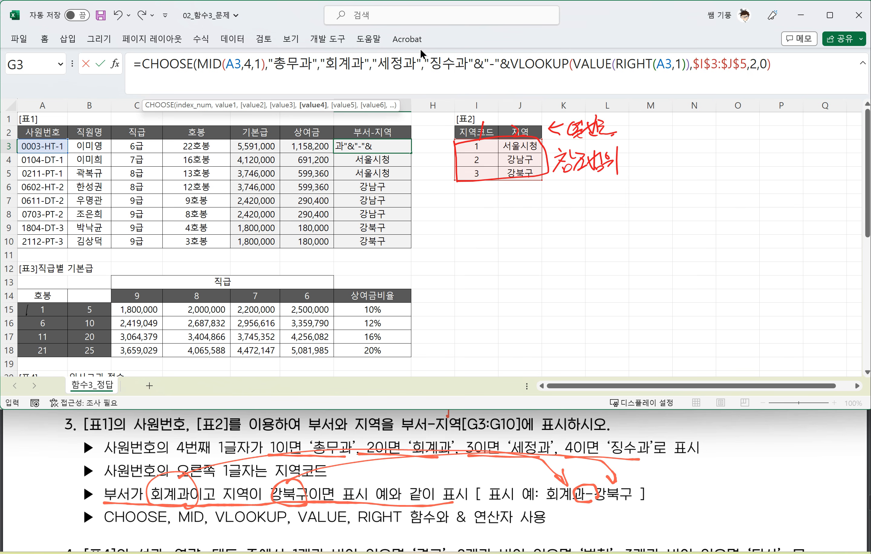
{"action": "type", "text": ")"}
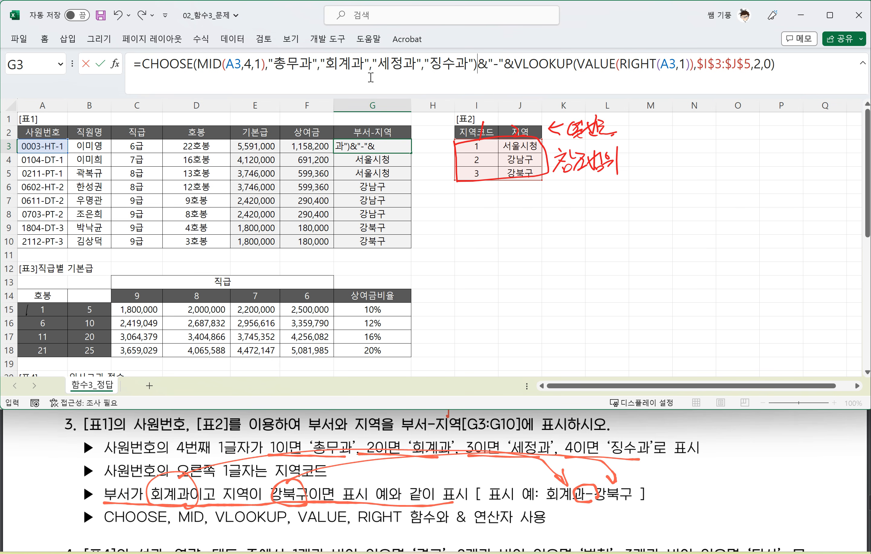
{"action": "key", "text": "Return"}
Step: Fill G3's combined department-region formula down through G10
{"action": "left_click", "coordinate": [401, 147]}
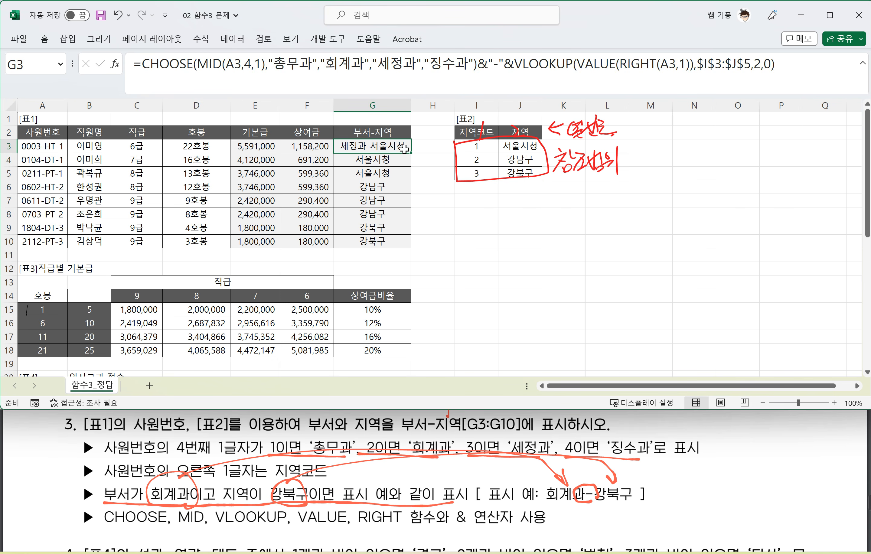
{"action": "double_click", "coordinate": [411, 153]}
{"action": "left_click", "coordinate": [427, 208]}
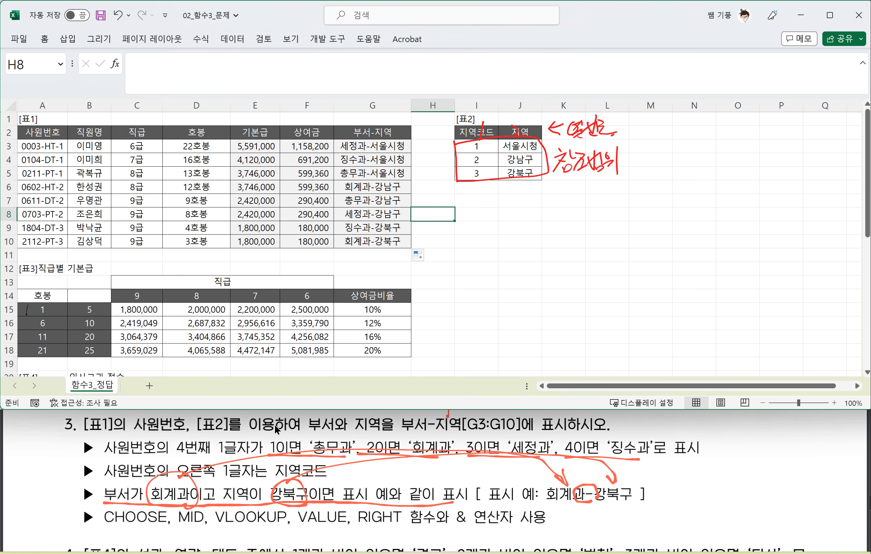
Step: Bring up question 4 in the PDF and clear the existing result formulas in table 4's E22:E29
{"action": "scroll", "coordinate": [266, 435], "scroll_direction": "down", "scroll_amount": 2}
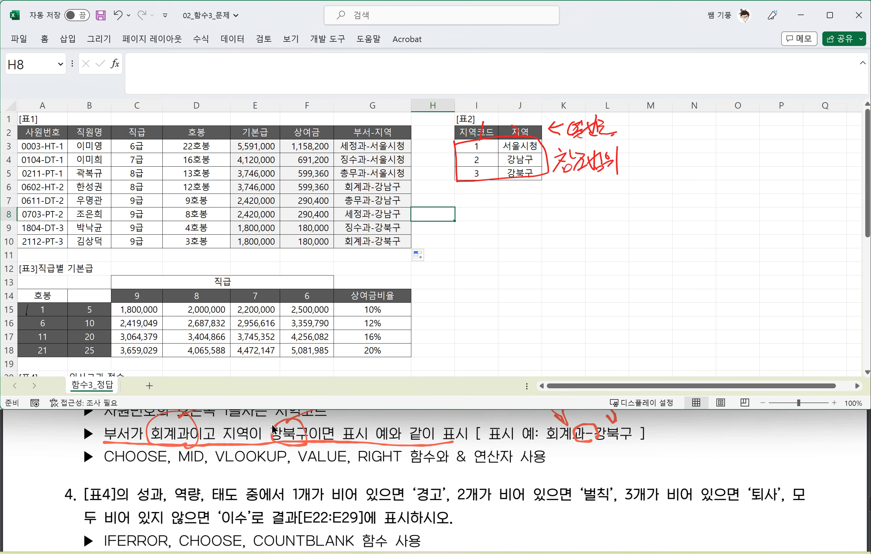
{"action": "scroll", "coordinate": [271, 423], "scroll_direction": "down", "scroll_amount": 2}
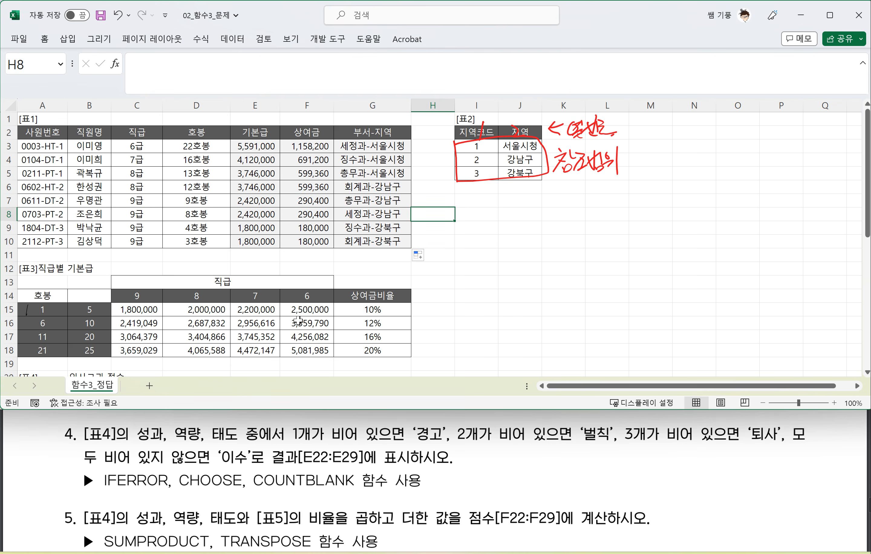
{"action": "left_click", "coordinate": [298, 320]}
{"action": "scroll", "coordinate": [299, 320], "scroll_direction": "down", "scroll_amount": 4}
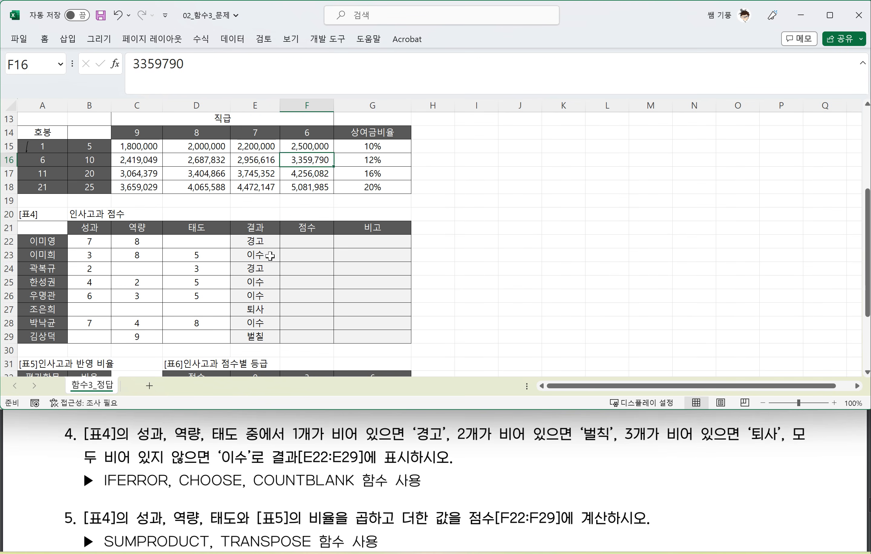
{"action": "left_click_drag", "start_coordinate": [256, 241], "coordinate": [256, 336]}
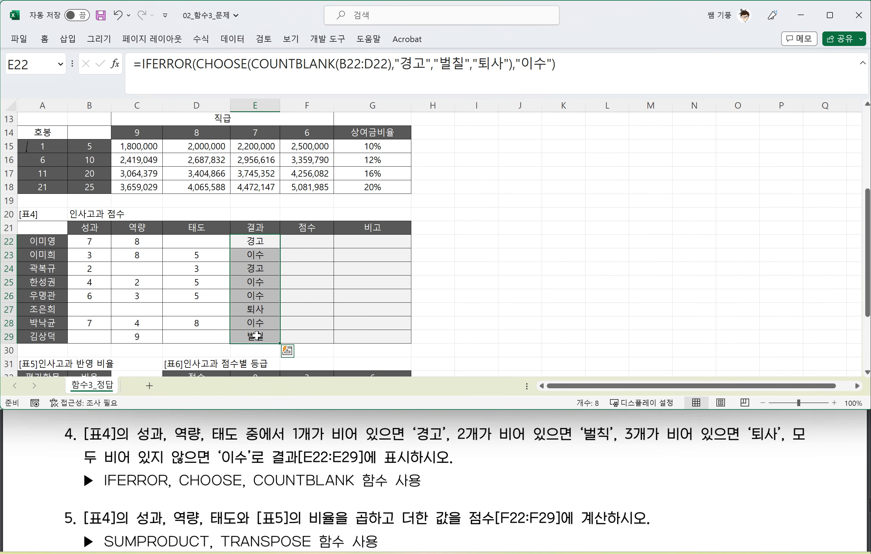
{"action": "key", "text": "Delete"}
{"action": "scroll", "coordinate": [256, 335], "scroll_direction": "up", "scroll_amount": 1}
{"action": "left_click", "coordinate": [311, 308]}
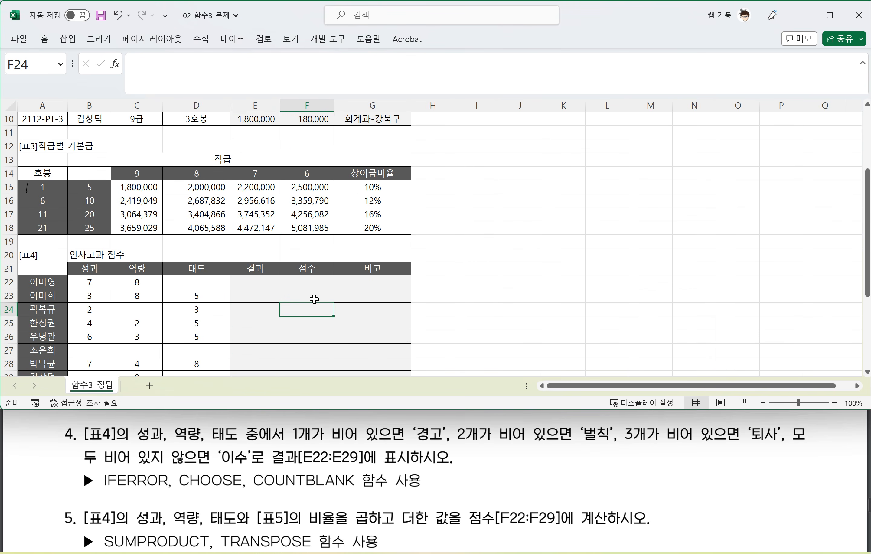
Step: Bring table 4 into view and underline the "1개가 비어" condition in question 4 of the PDF with red ink
{"action": "scroll", "coordinate": [314, 298], "scroll_direction": "down", "scroll_amount": 3}
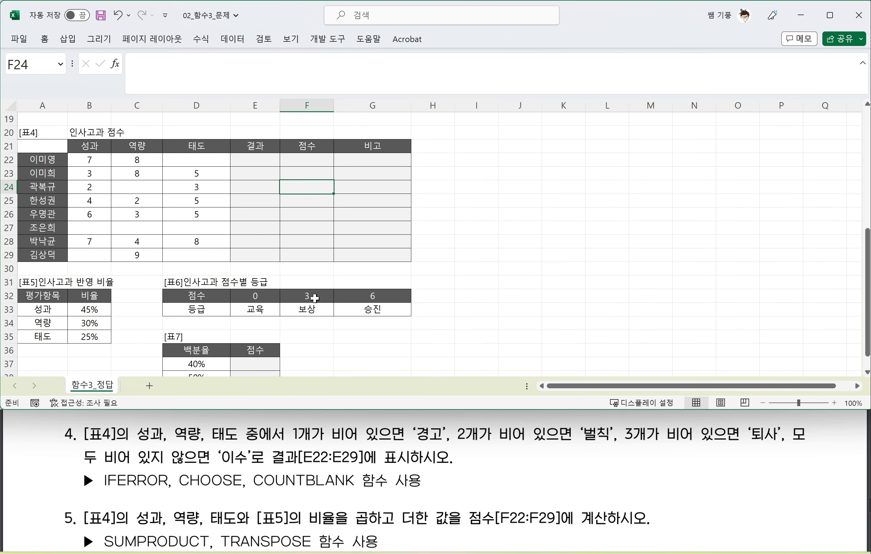
{"action": "scroll", "coordinate": [314, 299], "scroll_direction": "down", "scroll_amount": 1}
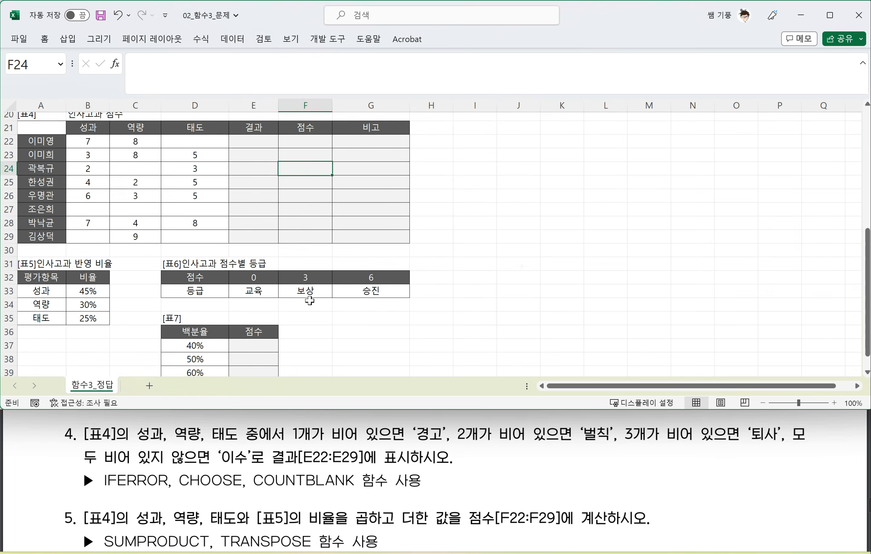
{"action": "scroll", "coordinate": [309, 301], "scroll_direction": "up", "scroll_amount": 1}
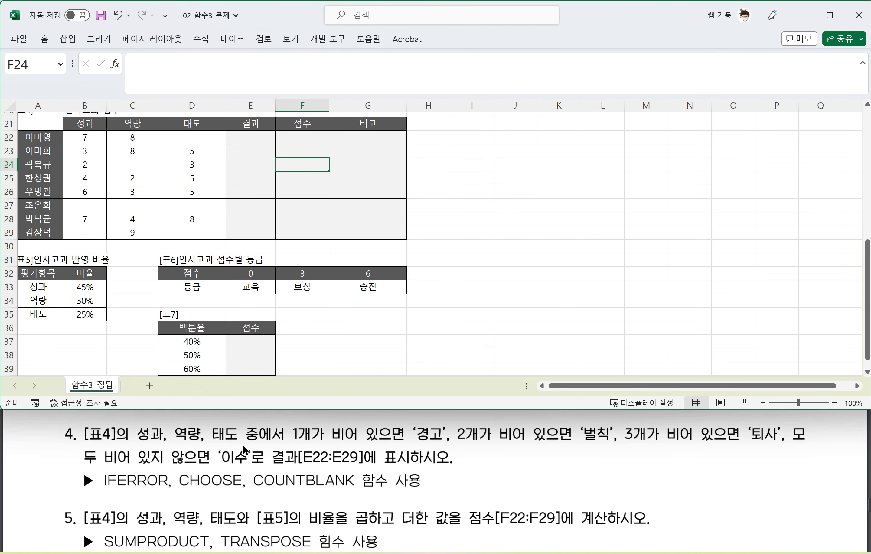
{"action": "left_click_drag", "start_coordinate": [290, 442], "coordinate": [367, 444]}
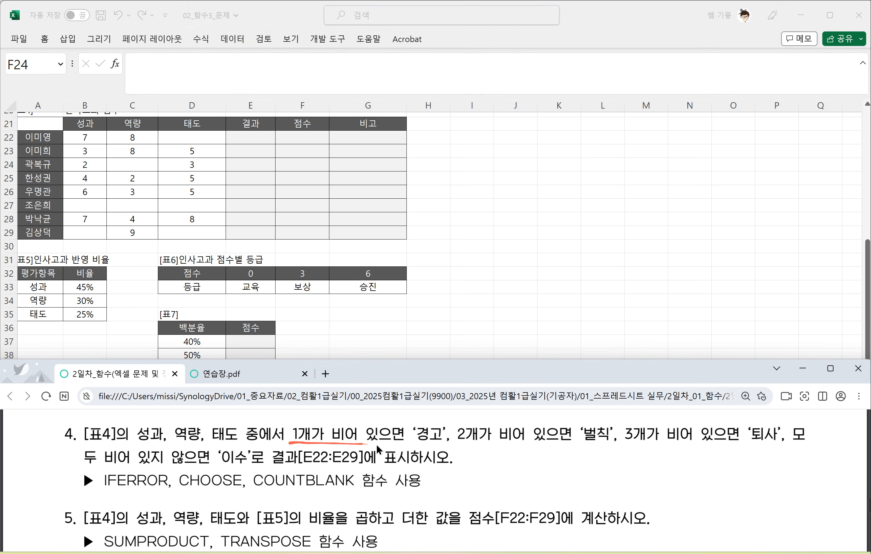
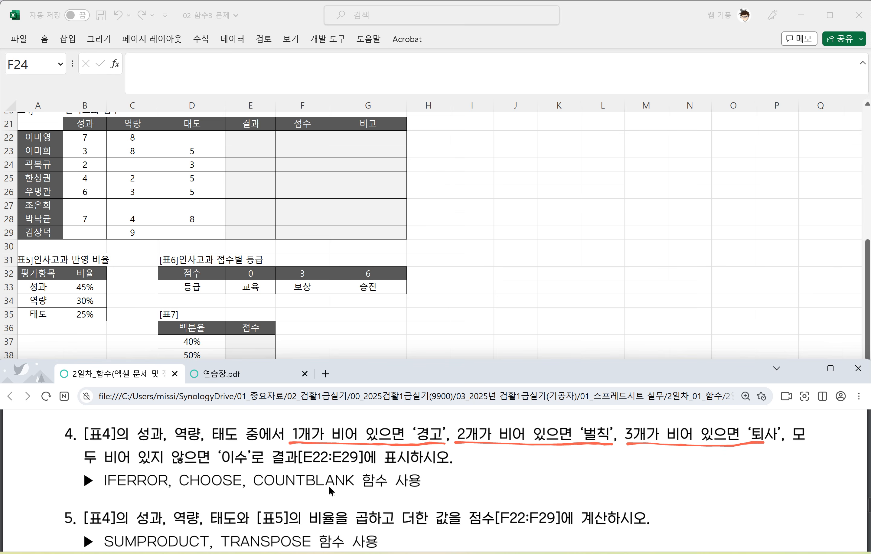
Step: Handwrite the syntax "=Iferror(값, 오류값)" in red ink after question 4's text in the PDF
{"action": "left_click_drag", "start_coordinate": [459, 455], "coordinate": [470, 457]}
{"action": "mouse_move", "coordinate": [469, 452]}
{"action": "left_mouse_down"}
{"action": "mouse_move", "coordinate": [474, 465]}
{"action": "mouse_move", "coordinate": [482, 462]}
{"action": "left_mouse_up"}
{"action": "left_click_drag", "start_coordinate": [486, 441], "coordinate": [489, 473]}
{"action": "left_click_drag", "start_coordinate": [487, 441], "coordinate": [493, 458]}
{"action": "mouse_move", "coordinate": [493, 454]}
{"action": "left_mouse_down"}
{"action": "mouse_move", "coordinate": [497, 465]}
{"action": "mouse_move", "coordinate": [561, 458]}
{"action": "left_mouse_up"}
{"action": "mouse_move", "coordinate": [546, 455]}
{"action": "left_mouse_down"}
{"action": "mouse_move", "coordinate": [555, 468]}
{"action": "mouse_move", "coordinate": [564, 456]}
{"action": "left_mouse_up"}
{"action": "left_click_drag", "start_coordinate": [555, 468], "coordinate": [564, 467]}
{"action": "left_click_drag", "start_coordinate": [566, 463], "coordinate": [569, 470]}
{"action": "mouse_move", "coordinate": [573, 453]}
{"action": "left_mouse_down"}
{"action": "mouse_move", "coordinate": [583, 449]}
{"action": "mouse_move", "coordinate": [580, 461]}
{"action": "left_mouse_up"}
{"action": "left_click_drag", "start_coordinate": [576, 464], "coordinate": [623, 467]}
{"action": "left_click_drag", "start_coordinate": [619, 447], "coordinate": [622, 472]}
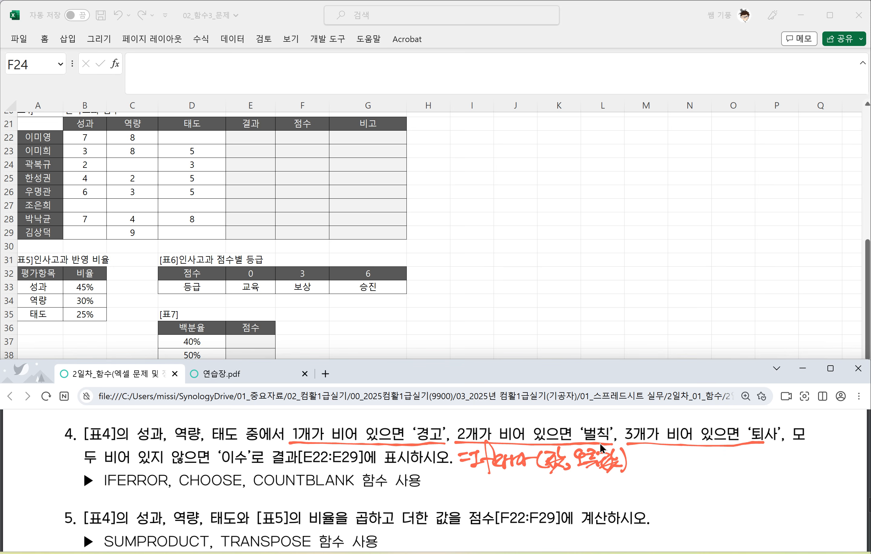
Step: Handwrite the example "=Iferror(3×4, 4×5) ⇒ 12" in red beside the IFERROR syntax
{"action": "left_click_drag", "start_coordinate": [639, 459], "coordinate": [649, 464]}
{"action": "left_click_drag", "start_coordinate": [649, 455], "coordinate": [661, 453]}
{"action": "mouse_move", "coordinate": [656, 454]}
{"action": "left_mouse_down"}
{"action": "mouse_move", "coordinate": [655, 464]}
{"action": "mouse_move", "coordinate": [668, 465]}
{"action": "left_mouse_up"}
{"action": "mouse_move", "coordinate": [676, 460]}
{"action": "left_mouse_down"}
{"action": "mouse_move", "coordinate": [665, 471]}
{"action": "mouse_move", "coordinate": [734, 454]}
{"action": "mouse_move", "coordinate": [726, 466]}
{"action": "left_mouse_up"}
{"action": "mouse_move", "coordinate": [736, 455]}
{"action": "left_mouse_down"}
{"action": "mouse_move", "coordinate": [746, 463]}
{"action": "mouse_move", "coordinate": [736, 463]}
{"action": "left_mouse_up"}
{"action": "mouse_move", "coordinate": [751, 453]}
{"action": "left_mouse_down"}
{"action": "mouse_move", "coordinate": [761, 460]}
{"action": "mouse_move", "coordinate": [752, 470]}
{"action": "left_mouse_up"}
{"action": "mouse_move", "coordinate": [766, 463]}
{"action": "left_mouse_down"}
{"action": "mouse_move", "coordinate": [763, 470]}
{"action": "mouse_move", "coordinate": [786, 461]}
{"action": "left_mouse_up"}
{"action": "mouse_move", "coordinate": [785, 452]}
{"action": "left_mouse_down"}
{"action": "mouse_move", "coordinate": [778, 469]}
{"action": "mouse_move", "coordinate": [802, 468]}
{"action": "left_mouse_up"}
{"action": "mouse_move", "coordinate": [800, 451]}
{"action": "left_mouse_down"}
{"action": "mouse_move", "coordinate": [793, 464]}
{"action": "mouse_move", "coordinate": [812, 471]}
{"action": "left_mouse_up"}
{"action": "left_click_drag", "start_coordinate": [817, 455], "coordinate": [828, 454]}
{"action": "left_click_drag", "start_coordinate": [817, 461], "coordinate": [834, 469]}
{"action": "left_click_drag", "start_coordinate": [839, 454], "coordinate": [848, 469]}
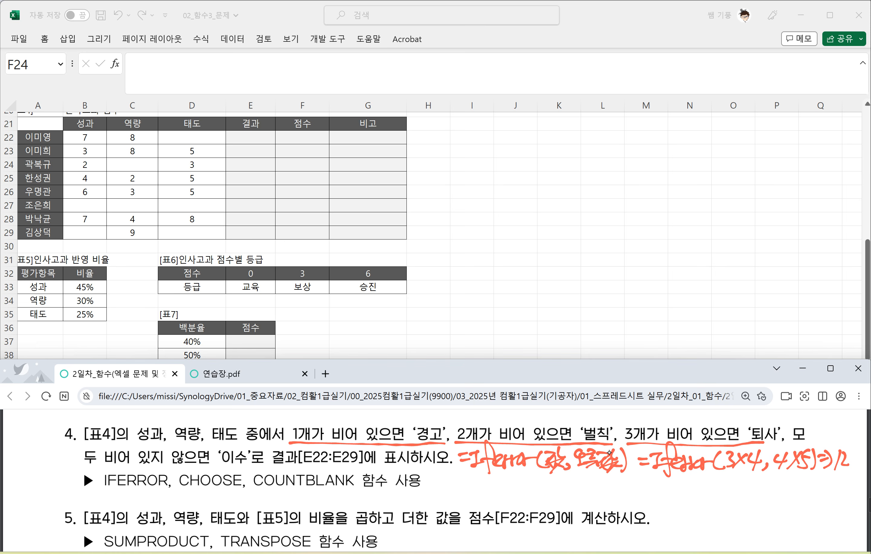
Step: Handwrite a second example "=Iferror(3/0, 4×5) ⇒ 20" in red below the first one
{"action": "left_click_drag", "start_coordinate": [645, 485], "coordinate": [659, 485]}
{"action": "left_click_drag", "start_coordinate": [648, 494], "coordinate": [668, 480]}
{"action": "mouse_move", "coordinate": [664, 482]}
{"action": "left_mouse_down"}
{"action": "mouse_move", "coordinate": [658, 499]}
{"action": "mouse_move", "coordinate": [675, 504]}
{"action": "left_mouse_up"}
{"action": "left_click_drag", "start_coordinate": [666, 490], "coordinate": [687, 498]}
{"action": "mouse_move", "coordinate": [690, 483]}
{"action": "left_mouse_down"}
{"action": "mouse_move", "coordinate": [693, 495]}
{"action": "mouse_move", "coordinate": [737, 494]}
{"action": "mouse_move", "coordinate": [735, 503]}
{"action": "mouse_move", "coordinate": [748, 490]}
{"action": "left_mouse_up"}
{"action": "mouse_move", "coordinate": [765, 491]}
{"action": "left_mouse_down"}
{"action": "mouse_move", "coordinate": [759, 499]}
{"action": "mouse_move", "coordinate": [785, 490]}
{"action": "left_mouse_up"}
{"action": "mouse_move", "coordinate": [781, 477]}
{"action": "left_mouse_down"}
{"action": "mouse_move", "coordinate": [777, 498]}
{"action": "mouse_move", "coordinate": [793, 498]}
{"action": "left_mouse_up"}
{"action": "mouse_move", "coordinate": [790, 480]}
{"action": "left_mouse_down"}
{"action": "mouse_move", "coordinate": [783, 494]}
{"action": "mouse_move", "coordinate": [805, 498]}
{"action": "left_mouse_up"}
{"action": "left_click_drag", "start_coordinate": [811, 483], "coordinate": [821, 483]}
{"action": "left_click_drag", "start_coordinate": [813, 490], "coordinate": [838, 491]}
{"action": "left_click_drag", "start_coordinate": [841, 479], "coordinate": [839, 480]}
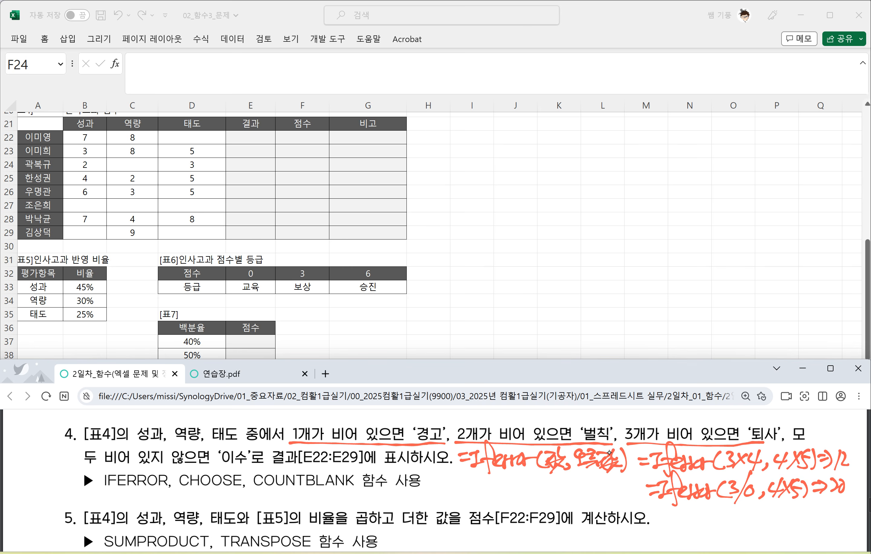
Step: Write the error value "#Div/0" in red beneath the 3/0 example and underline it
{"action": "left_click_drag", "start_coordinate": [723, 510], "coordinate": [753, 504]}
{"action": "left_click_drag", "start_coordinate": [695, 515], "coordinate": [710, 511]}
{"action": "left_click_drag", "start_coordinate": [707, 505], "coordinate": [700, 527]}
{"action": "left_click_drag", "start_coordinate": [718, 506], "coordinate": [714, 526]}
{"action": "left_click_drag", "start_coordinate": [721, 520], "coordinate": [731, 525]}
{"action": "mouse_move", "coordinate": [731, 525]}
{"action": "left_mouse_down"}
{"action": "mouse_move", "coordinate": [738, 516]}
{"action": "mouse_move", "coordinate": [735, 534]}
{"action": "left_mouse_up"}
{"action": "left_click_drag", "start_coordinate": [756, 512], "coordinate": [756, 512]}
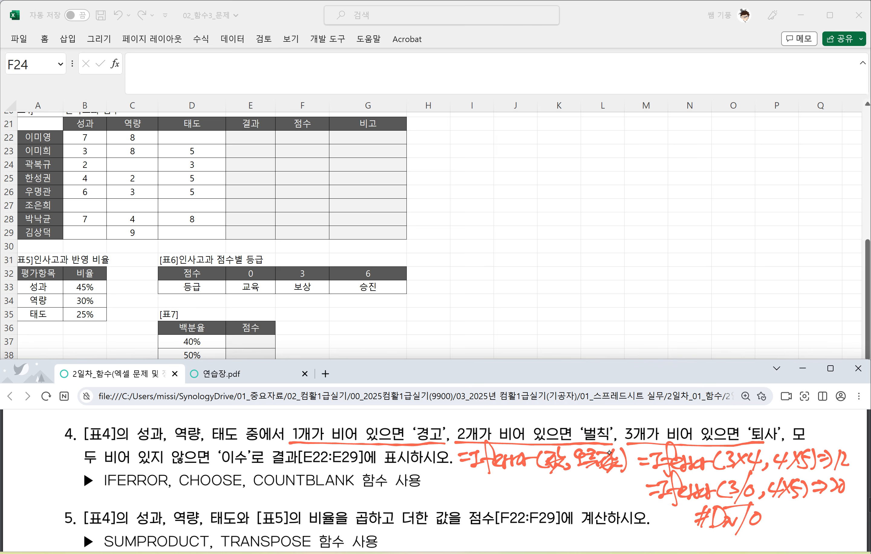
{"action": "left_click_drag", "start_coordinate": [692, 534], "coordinate": [766, 530]}
{"action": "scroll", "coordinate": [685, 471], "scroll_direction": "down", "scroll_amount": 3}
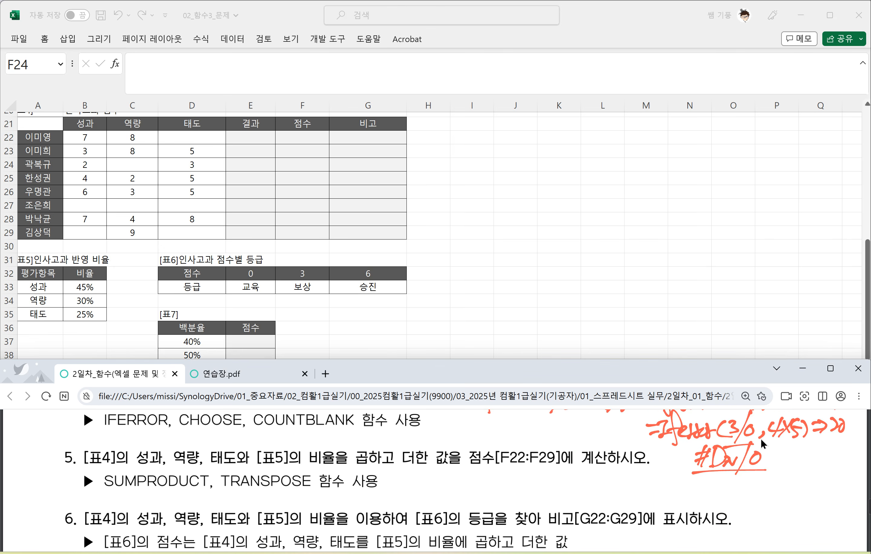
{"action": "scroll", "coordinate": [759, 457], "scroll_direction": "up", "scroll_amount": 2}
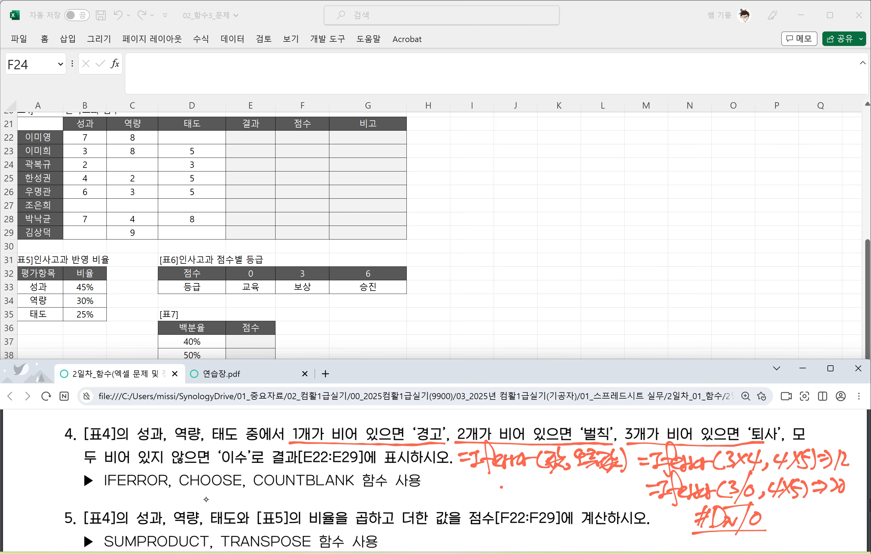
Step: Begin the handwritten CHOOSE syntax with "=choose(K," in red below question 4's function hint
{"action": "left_click_drag", "start_coordinate": [180, 493], "coordinate": [230, 486]}
{"action": "left_click_drag", "start_coordinate": [88, 497], "coordinate": [102, 496]}
{"action": "left_click_drag", "start_coordinate": [91, 505], "coordinate": [116, 506]}
{"action": "mouse_move", "coordinate": [124, 477]}
{"action": "left_mouse_down"}
{"action": "mouse_move", "coordinate": [121, 506]}
{"action": "mouse_move", "coordinate": [129, 507]}
{"action": "left_mouse_up"}
{"action": "left_click_drag", "start_coordinate": [138, 496], "coordinate": [171, 506]}
{"action": "mouse_move", "coordinate": [181, 489]}
{"action": "left_mouse_down"}
{"action": "mouse_move", "coordinate": [179, 510]}
{"action": "mouse_move", "coordinate": [190, 501]}
{"action": "left_mouse_up"}
{"action": "left_click_drag", "start_coordinate": [190, 501], "coordinate": [206, 511]}
{"action": "left_click", "coordinate": [207, 503]}
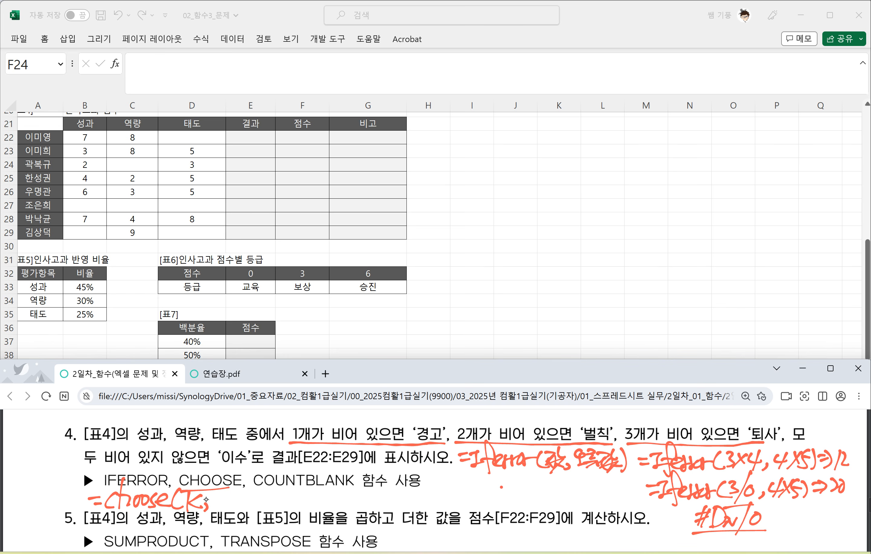
Step: Complete the handwritten CHOOSE syntax with "값1, 값2, 값3...)" in red
{"action": "left_click_drag", "start_coordinate": [211, 495], "coordinate": [221, 507]}
{"action": "mouse_move", "coordinate": [231, 489]}
{"action": "left_mouse_down"}
{"action": "mouse_move", "coordinate": [231, 500]}
{"action": "mouse_move", "coordinate": [239, 498]}
{"action": "left_mouse_up"}
{"action": "mouse_move", "coordinate": [219, 501]}
{"action": "left_mouse_down"}
{"action": "mouse_move", "coordinate": [227, 514]}
{"action": "mouse_move", "coordinate": [239, 505]}
{"action": "left_mouse_up"}
{"action": "left_click_drag", "start_coordinate": [228, 501], "coordinate": [251, 512]}
{"action": "mouse_move", "coordinate": [256, 493]}
{"action": "left_mouse_down"}
{"action": "mouse_move", "coordinate": [267, 496]}
{"action": "mouse_move", "coordinate": [260, 504]}
{"action": "left_mouse_up"}
{"action": "left_click_drag", "start_coordinate": [261, 497], "coordinate": [279, 508]}
{"action": "left_click_drag", "start_coordinate": [278, 497], "coordinate": [287, 511]}
{"action": "left_click", "coordinate": [294, 508]}
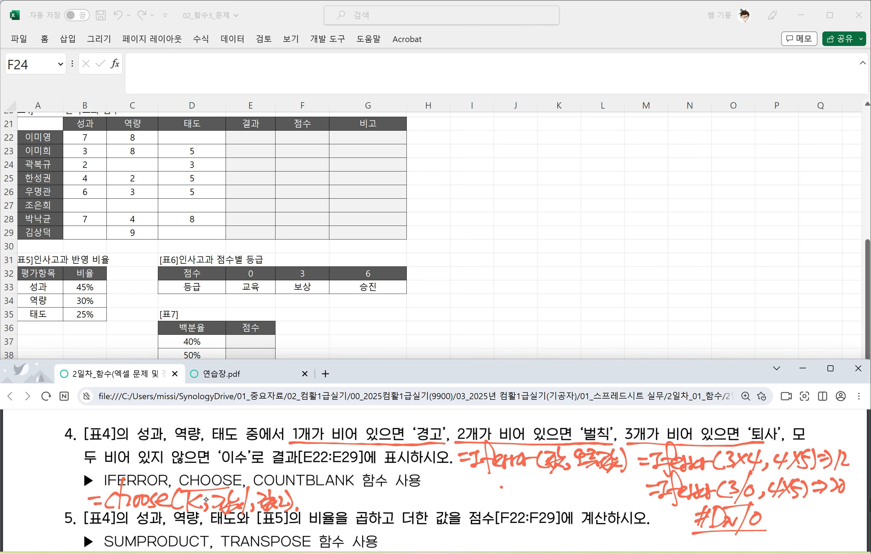
{"action": "key", "text": "ctrl+z"}
{"action": "key", "text": "ctrl+z"}
{"action": "mouse_move", "coordinate": [281, 496]}
{"action": "left_mouse_down"}
{"action": "mouse_move", "coordinate": [294, 509]}
{"action": "mouse_move", "coordinate": [314, 502]}
{"action": "mouse_move", "coordinate": [322, 514]}
{"action": "mouse_move", "coordinate": [357, 516]}
{"action": "left_mouse_up"}
{"action": "left_click", "coordinate": [343, 507]}
{"action": "left_click", "coordinate": [349, 507]}
{"action": "left_click", "coordinate": [355, 507]}
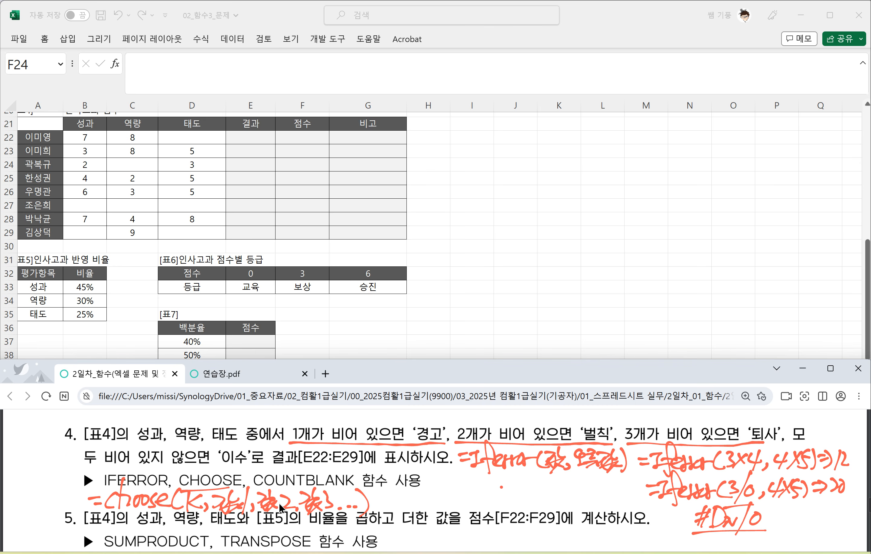
Step: Handwrite the syntax "=countblank(범위)" in red beside the CHOOSE syntax
{"action": "left_click_drag", "start_coordinate": [405, 500], "coordinate": [420, 502]}
{"action": "mouse_move", "coordinate": [435, 493]}
{"action": "left_mouse_down"}
{"action": "mouse_move", "coordinate": [428, 507]}
{"action": "mouse_move", "coordinate": [438, 496]}
{"action": "left_mouse_up"}
{"action": "mouse_move", "coordinate": [444, 494]}
{"action": "left_mouse_down"}
{"action": "mouse_move", "coordinate": [465, 506]}
{"action": "mouse_move", "coordinate": [480, 494]}
{"action": "left_mouse_up"}
{"action": "mouse_move", "coordinate": [474, 486]}
{"action": "left_mouse_down"}
{"action": "mouse_move", "coordinate": [472, 510]}
{"action": "mouse_move", "coordinate": [491, 508]}
{"action": "left_mouse_up"}
{"action": "mouse_move", "coordinate": [498, 494]}
{"action": "left_mouse_down"}
{"action": "mouse_move", "coordinate": [508, 509]}
{"action": "mouse_move", "coordinate": [534, 514]}
{"action": "left_mouse_up"}
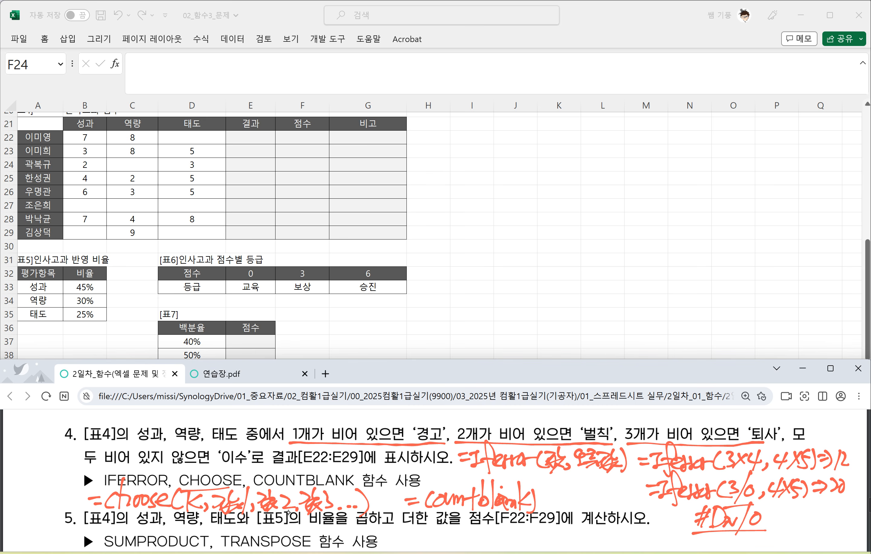
{"action": "key", "text": "ctrl+z"}
{"action": "mouse_move", "coordinate": [537, 492]}
{"action": "left_mouse_down"}
{"action": "mouse_move", "coordinate": [553, 507]}
{"action": "mouse_move", "coordinate": [577, 492]}
{"action": "mouse_move", "coordinate": [588, 513]}
{"action": "left_mouse_up"}
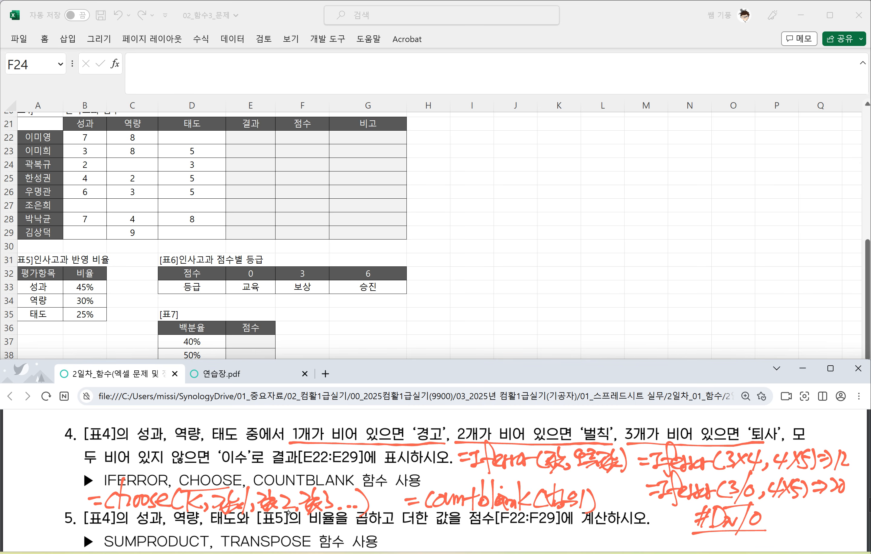
Step: Enter =COUNTBLANK(B22:D22) in E22 to count the first employee's blank scores
{"action": "left_click", "coordinate": [246, 141]}
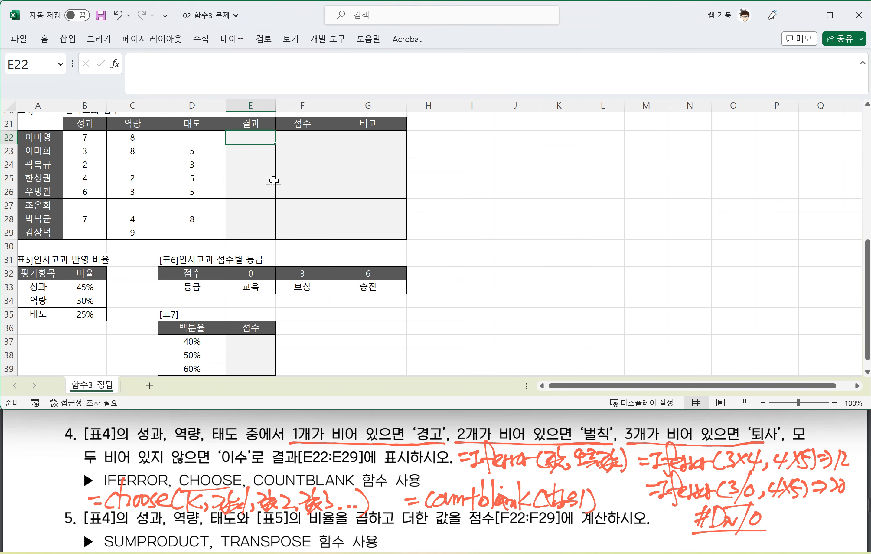
{"action": "type", "text": "="}
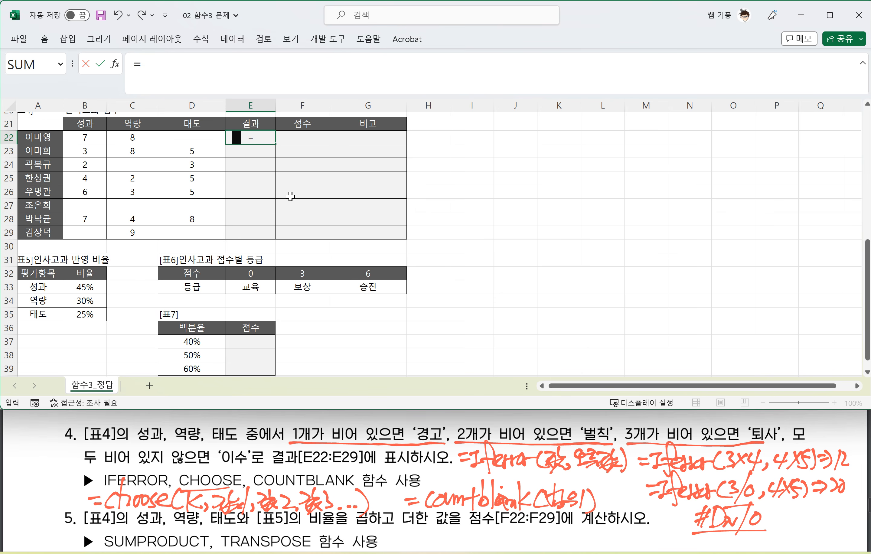
{"action": "type", "text": "ㅊ"}
{"action": "key", "text": "BackSpace"}
{"action": "type", "text": "COUN"}
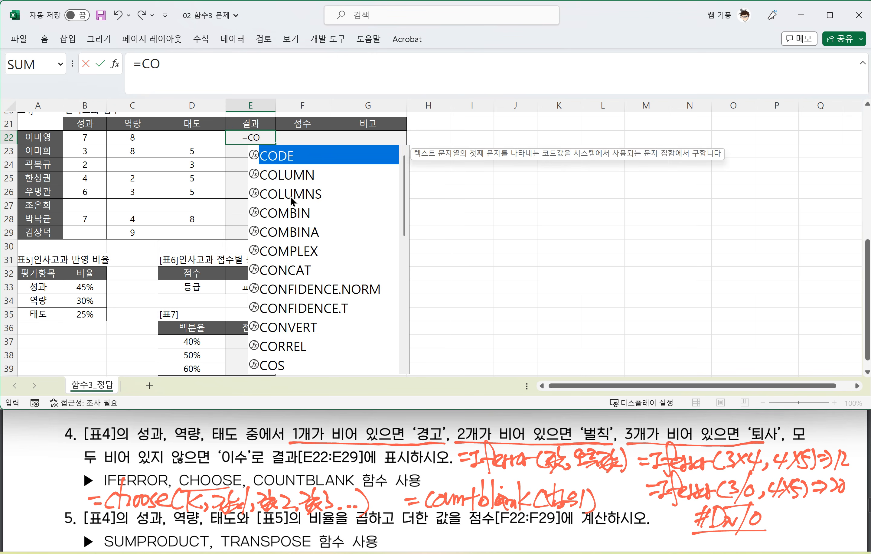
{"action": "key", "text": "Down"}
{"action": "key", "text": "Down"}
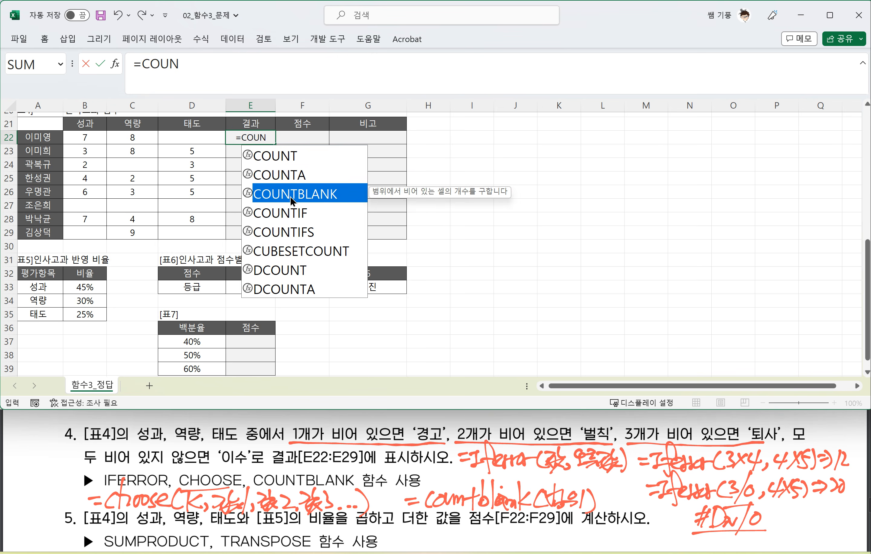
{"action": "key", "text": "Tab"}
{"action": "left_click_drag", "start_coordinate": [90, 138], "coordinate": [193, 137]}
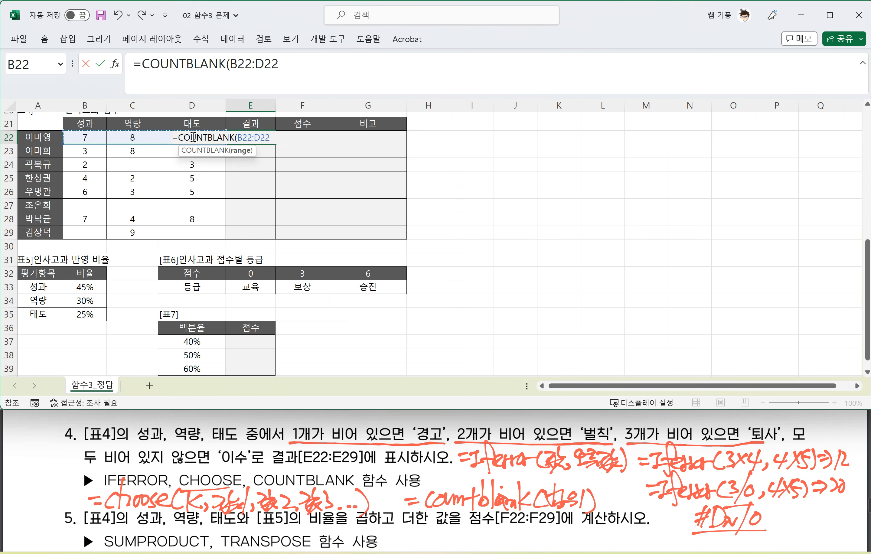
{"action": "type", "text": ")"}
{"action": "key", "text": "Return"}
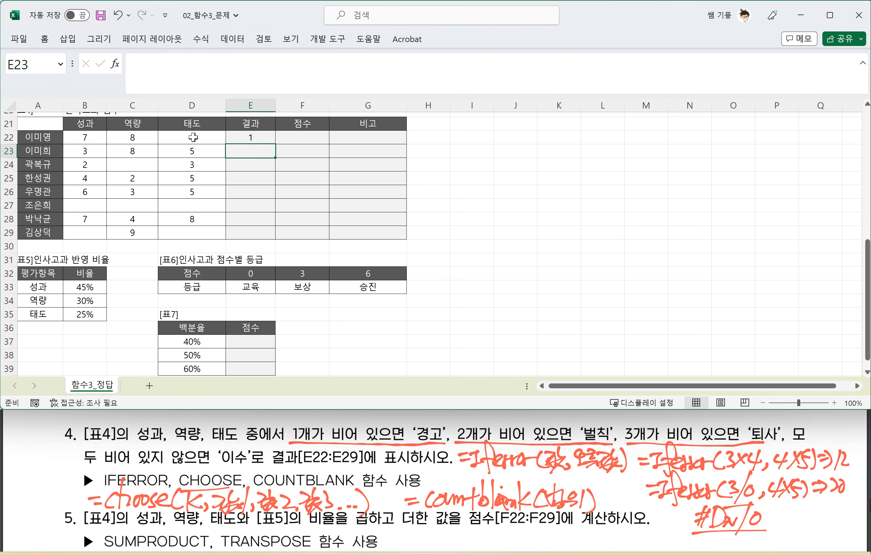
Step: Fill E22's COUNTBLANK formula down through E29 and check the counts against the blank cells in rows 24, 27 and 29
{"action": "left_click", "coordinate": [192, 139]}
{"action": "left_click", "coordinate": [245, 139]}
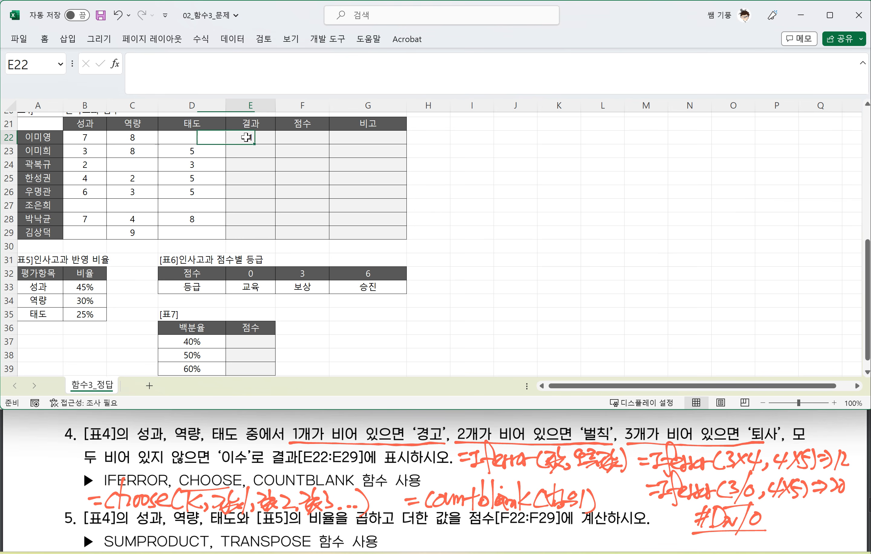
{"action": "left_click_drag", "start_coordinate": [274, 143], "coordinate": [267, 236]}
{"action": "left_click", "coordinate": [146, 170]}
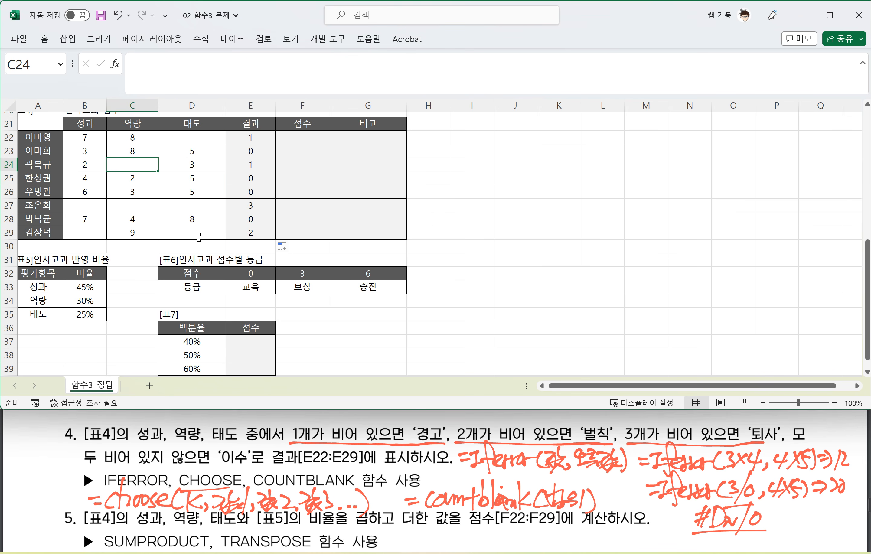
{"action": "left_click", "coordinate": [197, 234]}
{"action": "left_click", "coordinate": [89, 231]}
{"action": "left_click", "coordinate": [128, 199]}
{"action": "left_click", "coordinate": [188, 199]}
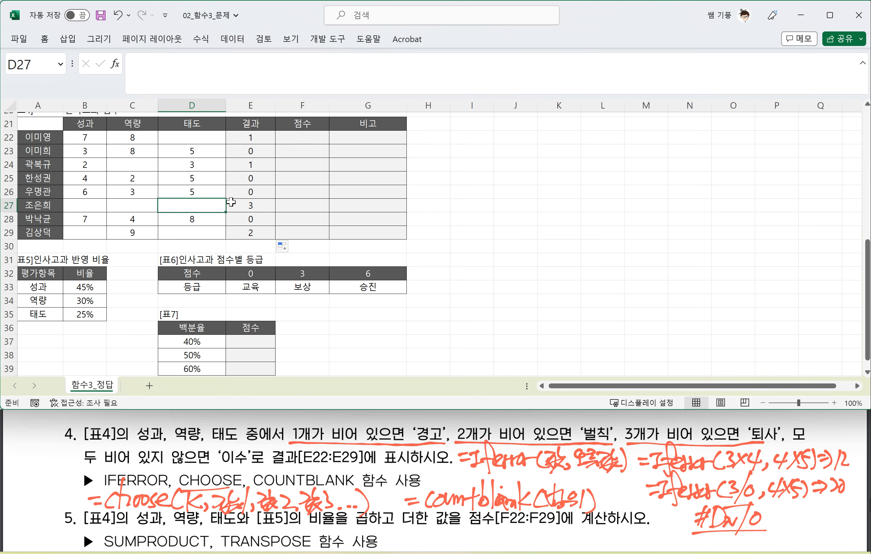
{"action": "left_click", "coordinate": [251, 164]}
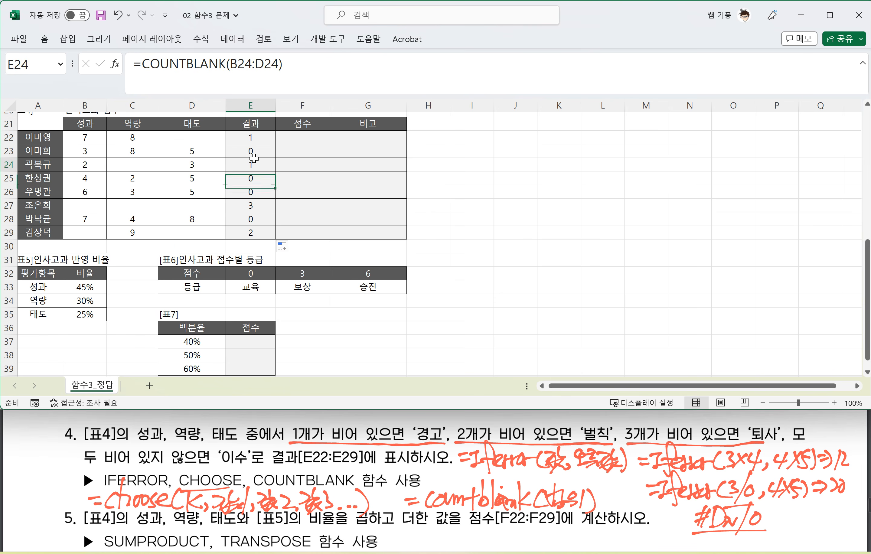
Step: Wrap E22's COUNTBLANK(B22:D22) in a CHOOSE function as its index argument
{"action": "left_click", "coordinate": [252, 138]}
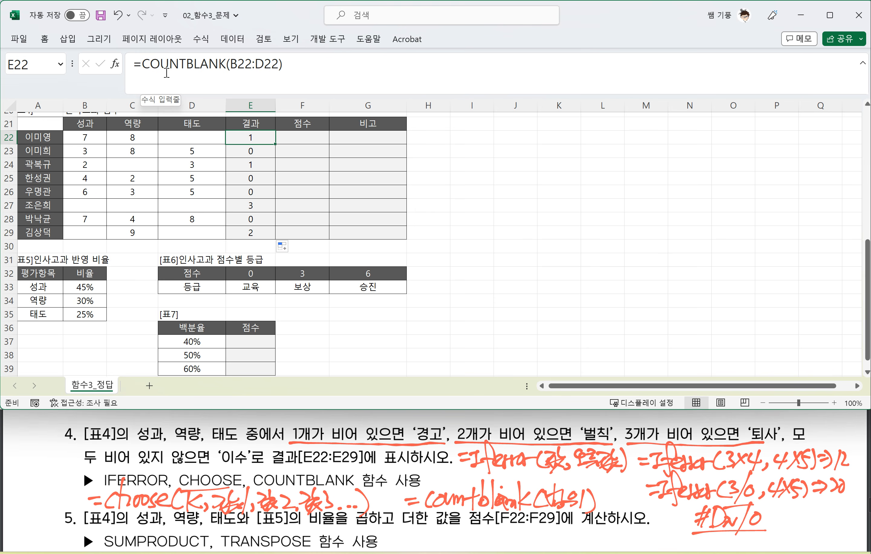
{"action": "left_click_drag", "start_coordinate": [142, 64], "coordinate": [285, 64]}
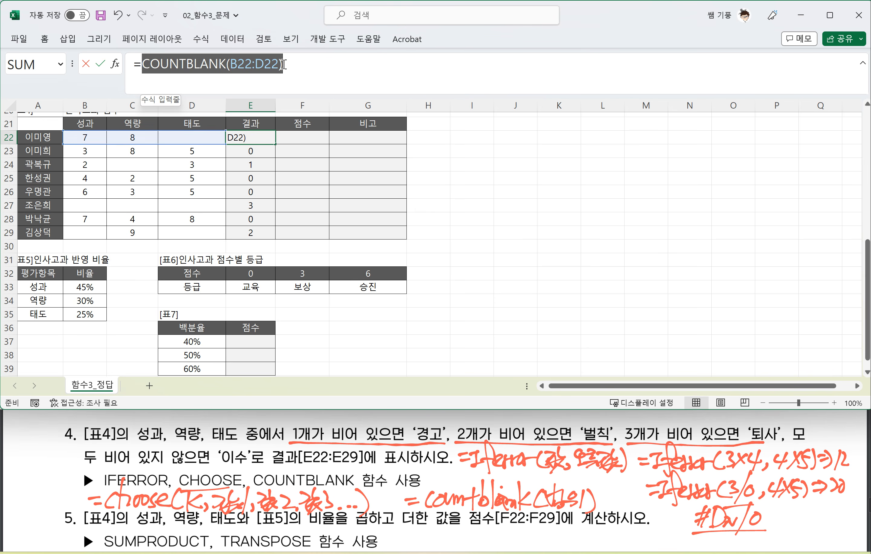
{"action": "left_click", "coordinate": [142, 65]}
{"action": "type", "text": "CHOOSE("}
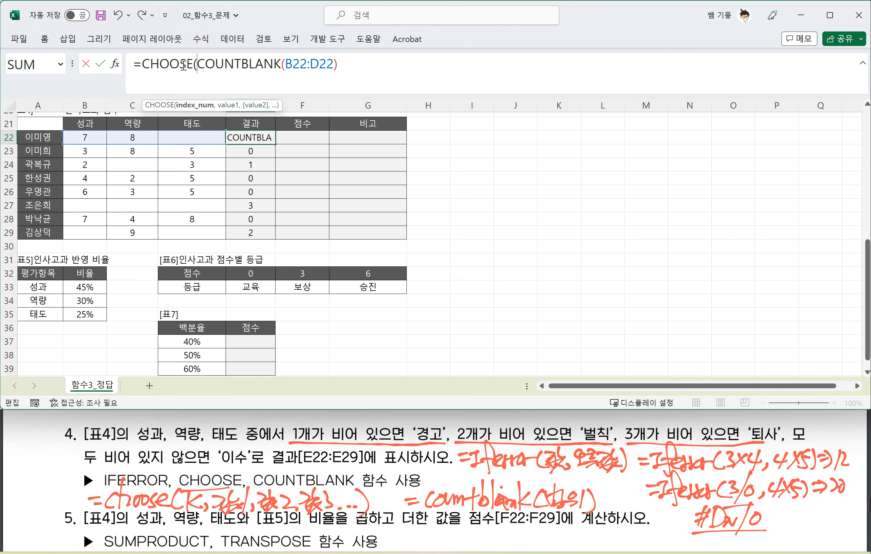
{"action": "left_click", "coordinate": [347, 65]}
{"action": "type", "text": ","}
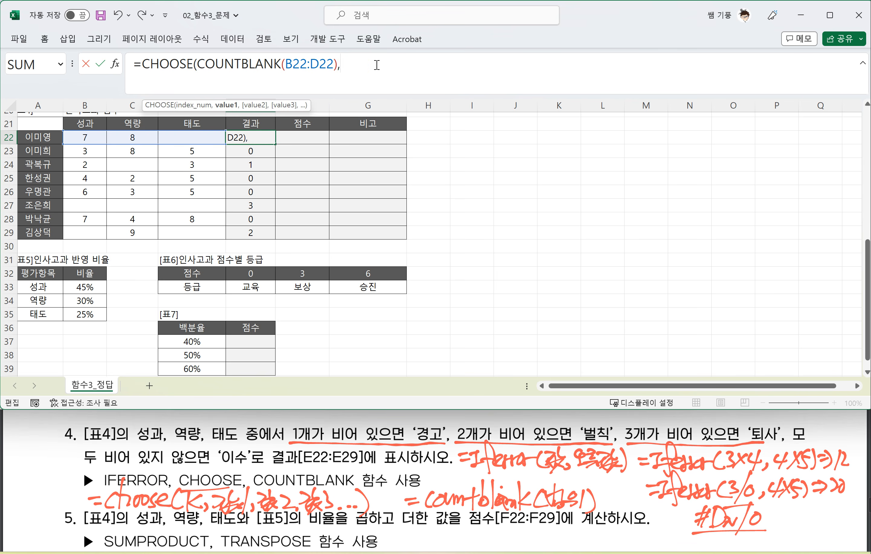
{"action": "type", "text": "\"R"}
Step: Add "경고" and "벌칙" as the first two values of E22's CHOOSE function
{"action": "key", "text": "BackSpace"}
{"action": "key", "text": "Hangul"}
{"action": "type", "text": "경고"}
{"action": "type", "text": ","}
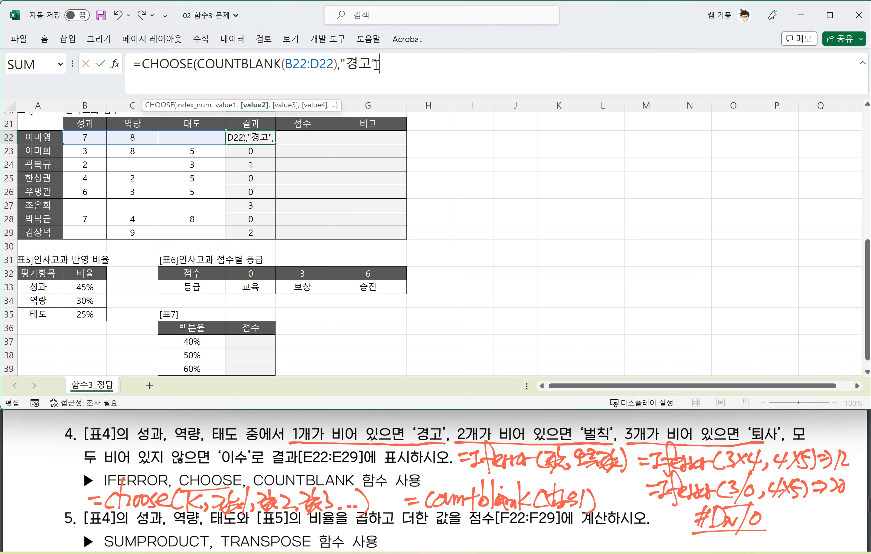
{"action": "type", "text": "\""}
{"action": "type", "text": "벌칙"}
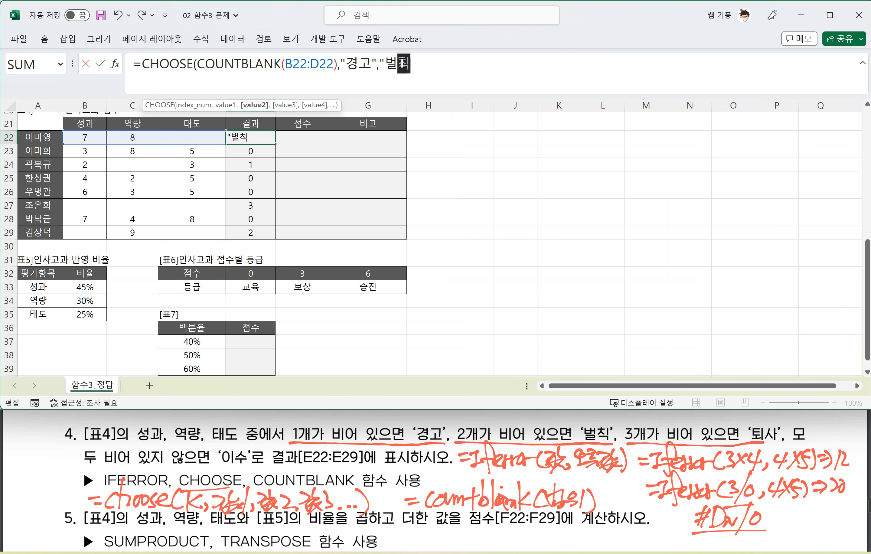
{"action": "type", "text": "\","}
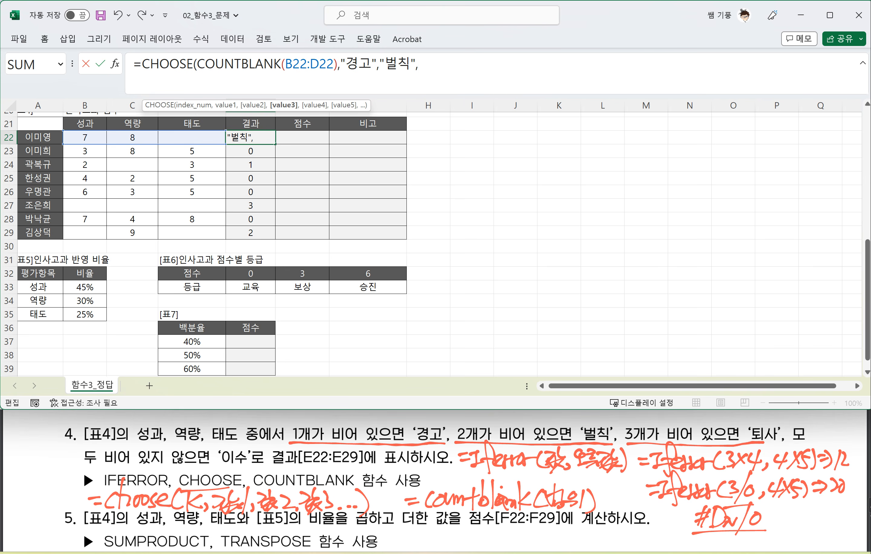
Step: Add "퇴사" as the third CHOOSE value in E22, close the function and commit the formula
{"action": "type", "text": "퇴사"}
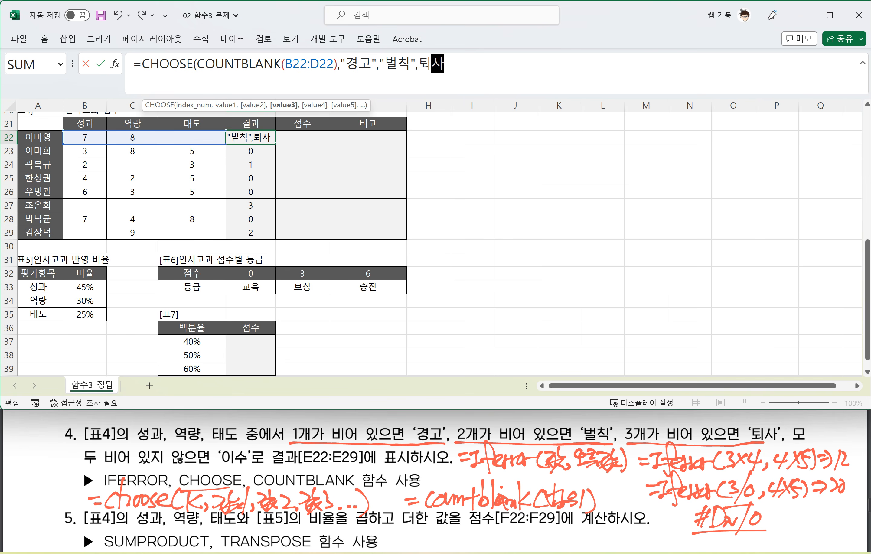
{"action": "key", "text": "BackSpace"}
{"action": "key", "text": "BackSpace"}
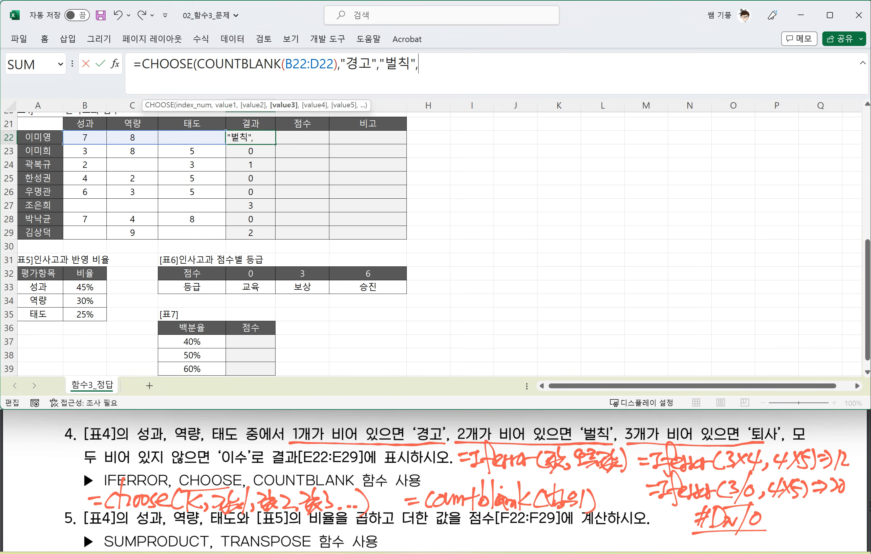
{"action": "type", "text": "퇴사\""}
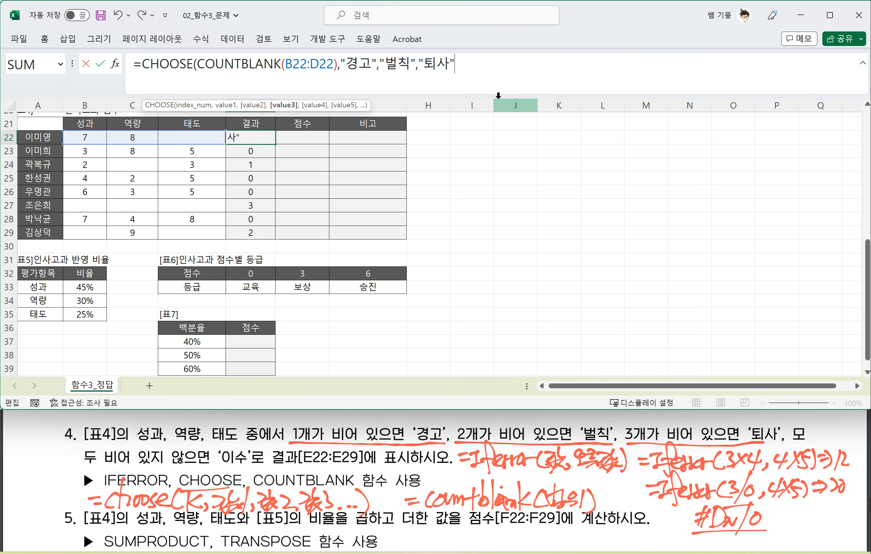
{"action": "type", "text": ")"}
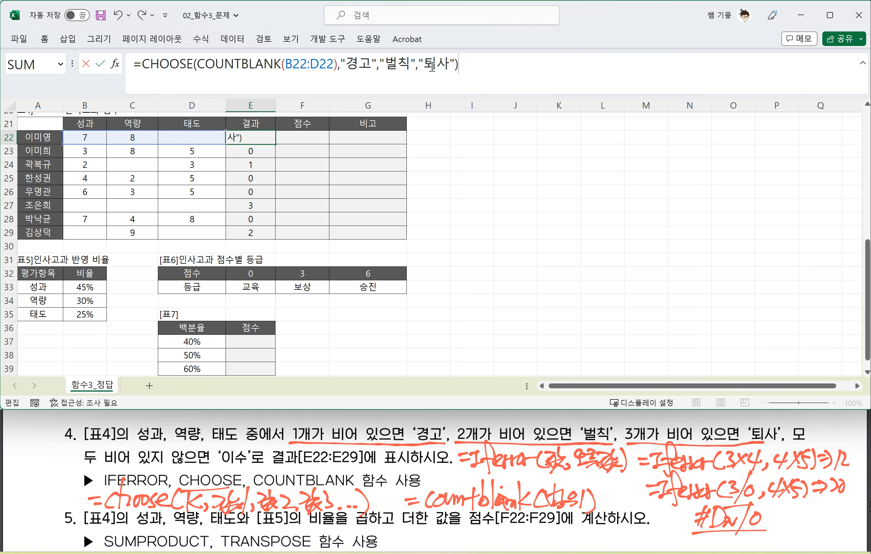
{"action": "key", "text": "Return"}
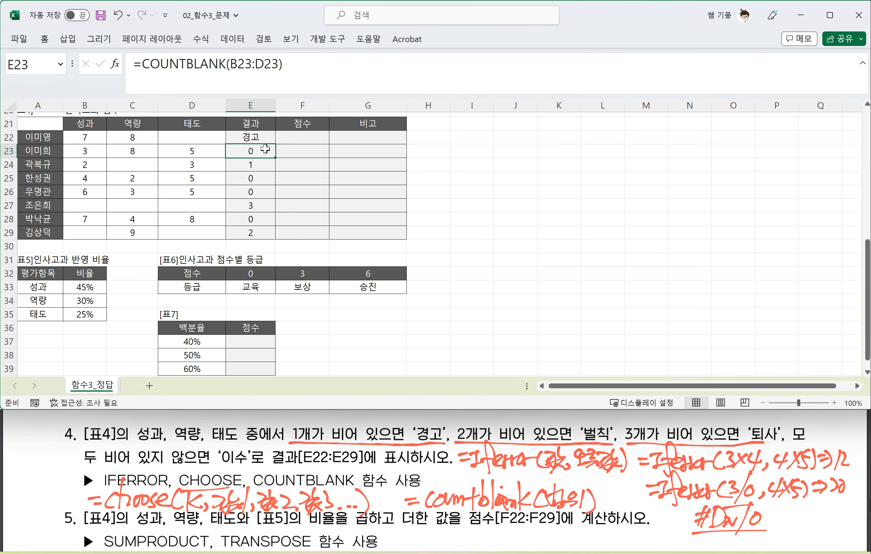
Step: Fill E22's CHOOSE formula down through E29 and reselect E22
{"action": "left_click", "coordinate": [270, 139]}
{"action": "left_click_drag", "start_coordinate": [275, 145], "coordinate": [272, 234]}
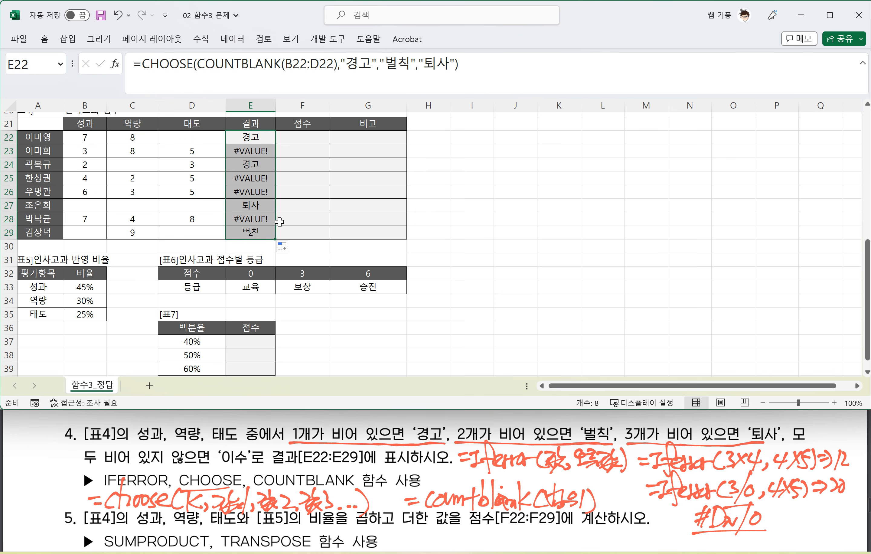
{"action": "left_click", "coordinate": [254, 141]}
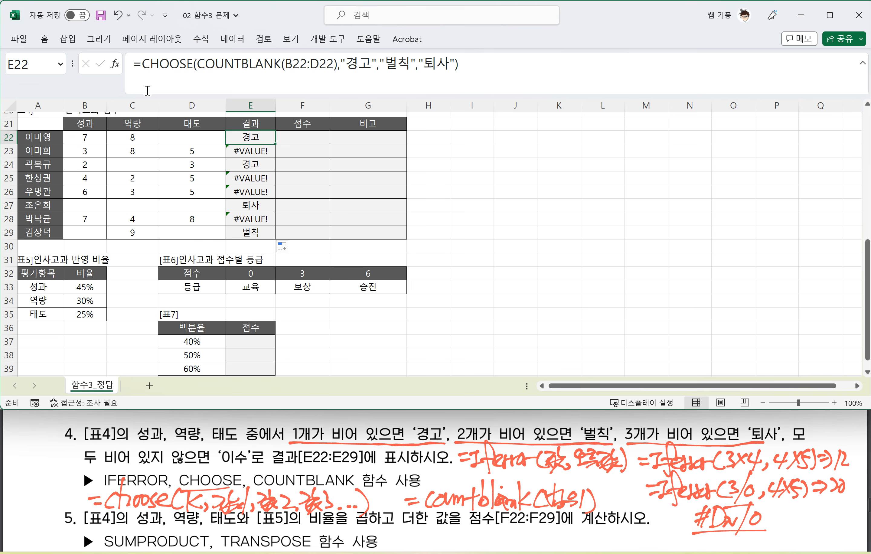
Step: Wrap E22's CHOOSE formula in an IFERROR function as its value argument
{"action": "left_click", "coordinate": [143, 66]}
{"action": "left_click", "coordinate": [143, 67]}
{"action": "type", "text": "ㅑㄹ"}
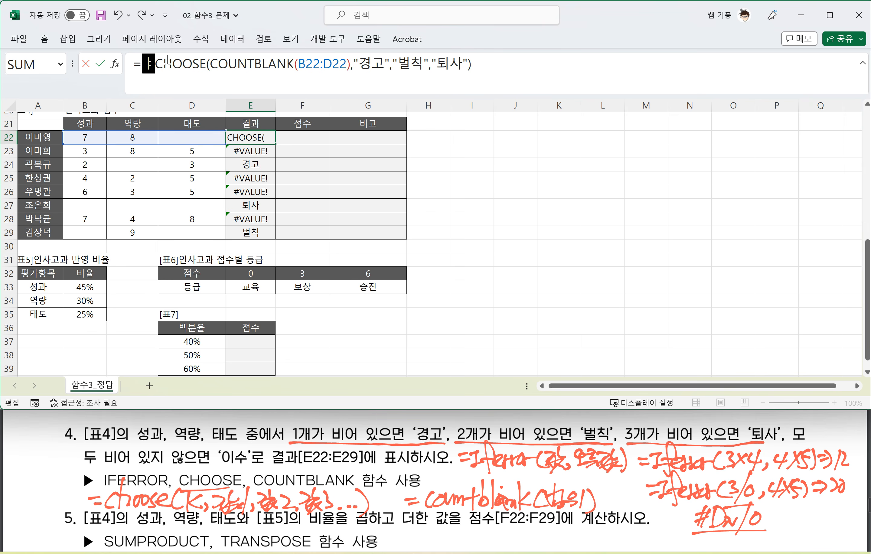
{"action": "key", "text": "BackSpace"}
{"action": "key", "text": "BackSpace"}
{"action": "type", "text": "IFE"}
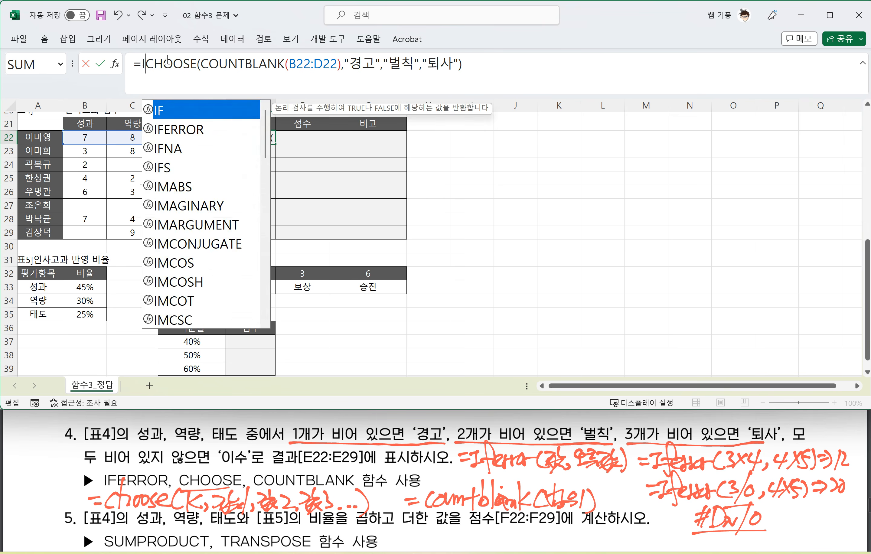
{"action": "key", "text": "Tab"}
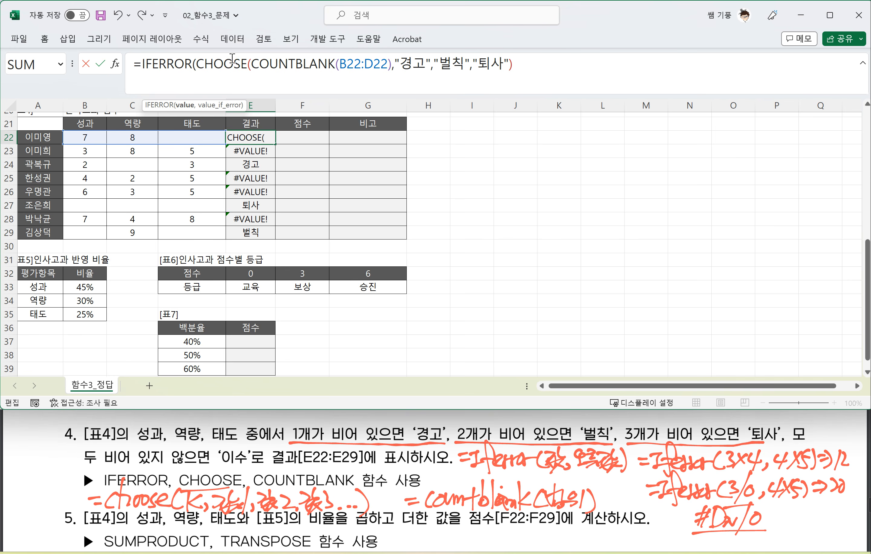
Step: Add "이수" as the IFERROR fallback value in E22, close the function and commit the formula
{"action": "left_click", "coordinate": [549, 63]}
{"action": "type", "text": ","}
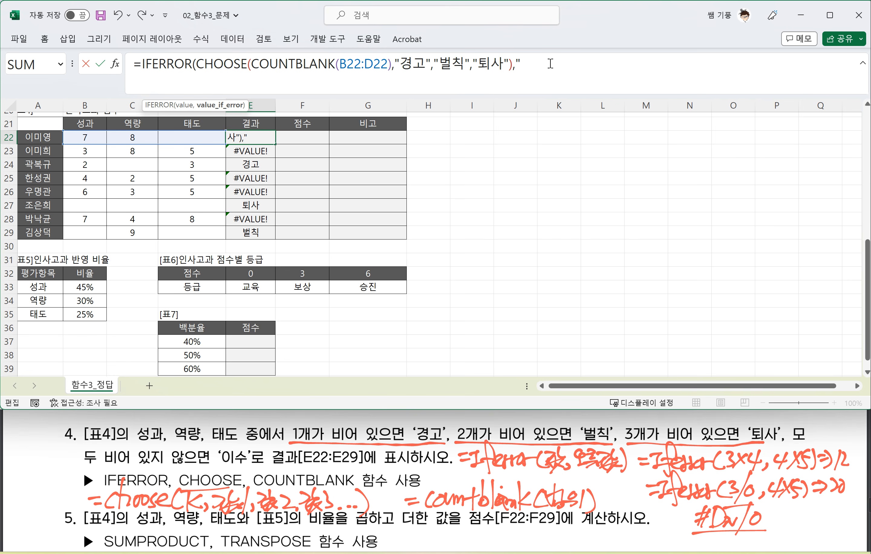
{"action": "type", "text": "\"이수\")"}
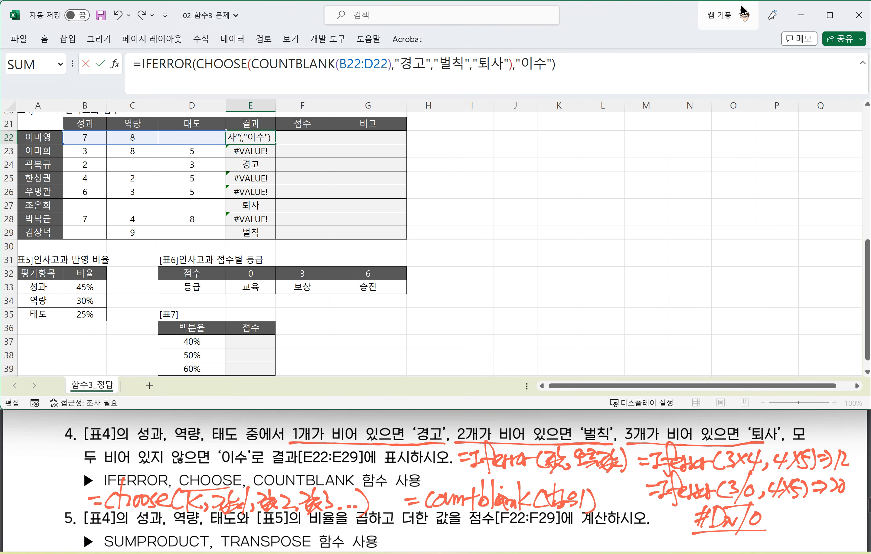
{"action": "key", "text": "Return"}
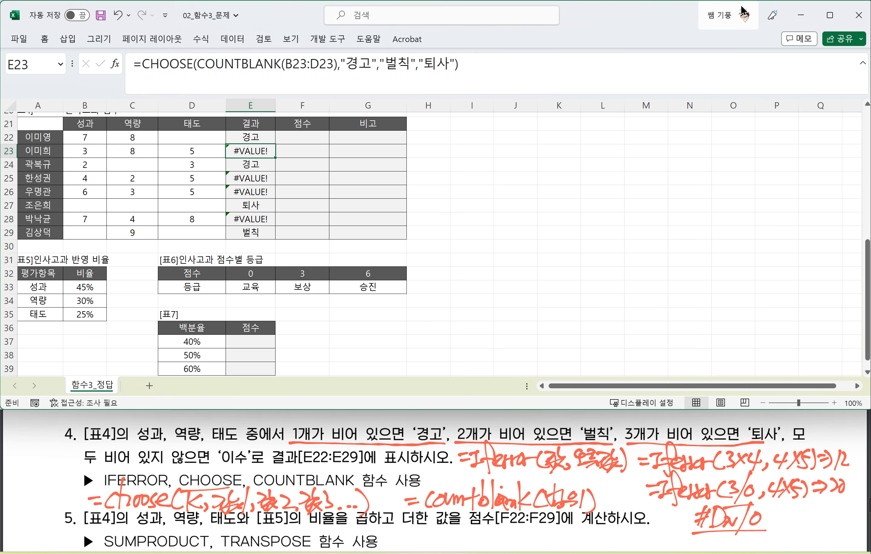
Step: Fill E22's IFERROR formula down through E29
{"action": "left_click", "coordinate": [250, 138]}
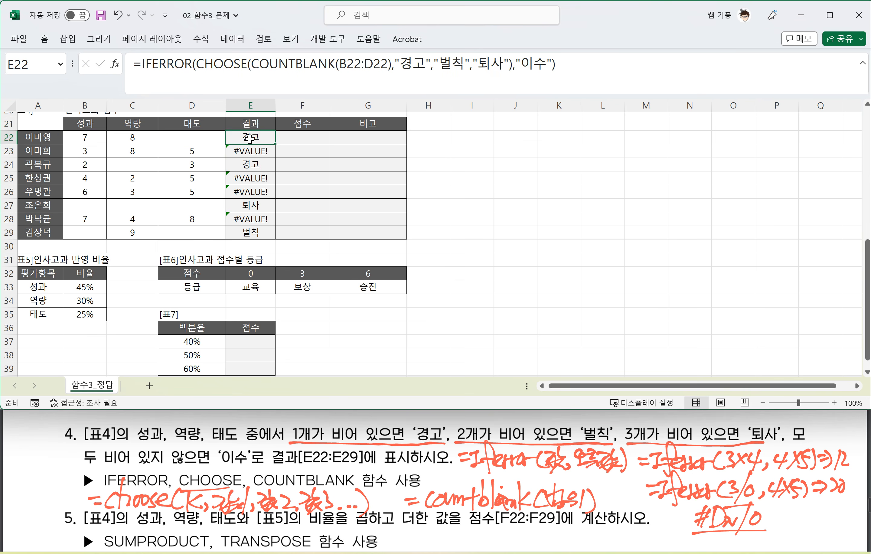
{"action": "double_click", "coordinate": [276, 143]}
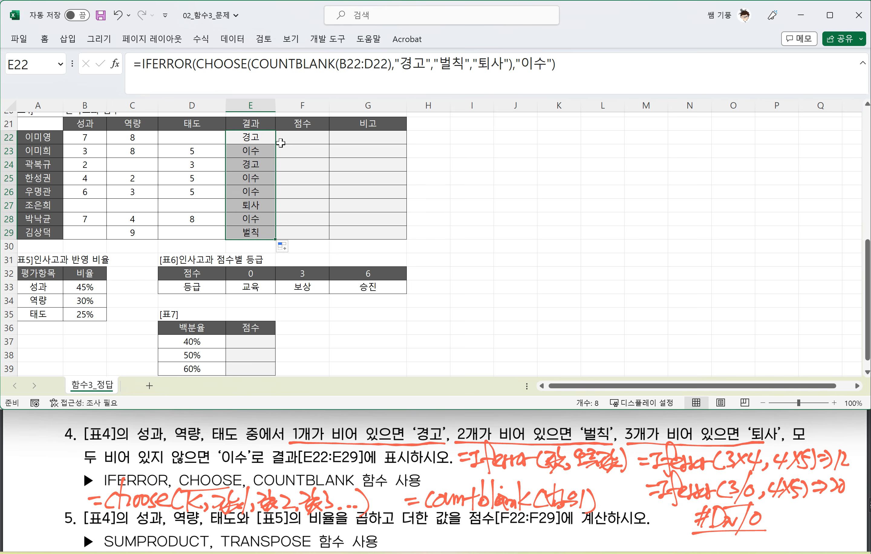
{"action": "left_click", "coordinate": [311, 181]}
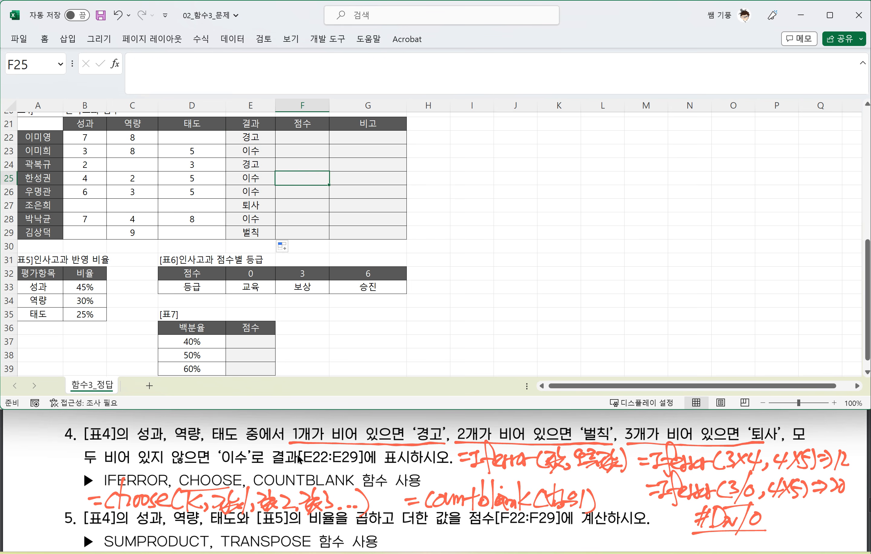
Step: Bring question 5 and table 4 into view and underline TRANSPOSE in the question's function list
{"action": "scroll", "coordinate": [299, 457], "scroll_direction": "down", "scroll_amount": 2}
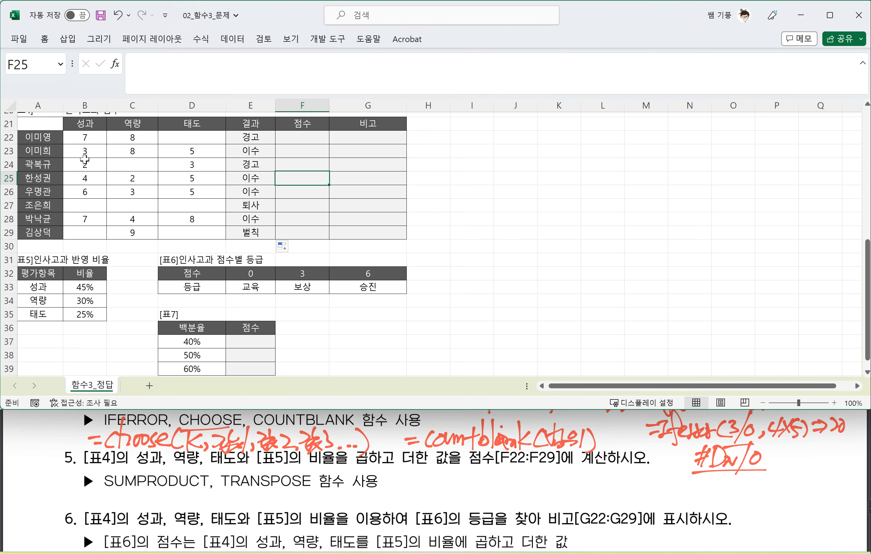
{"action": "scroll", "coordinate": [85, 160], "scroll_direction": "up", "scroll_amount": 1}
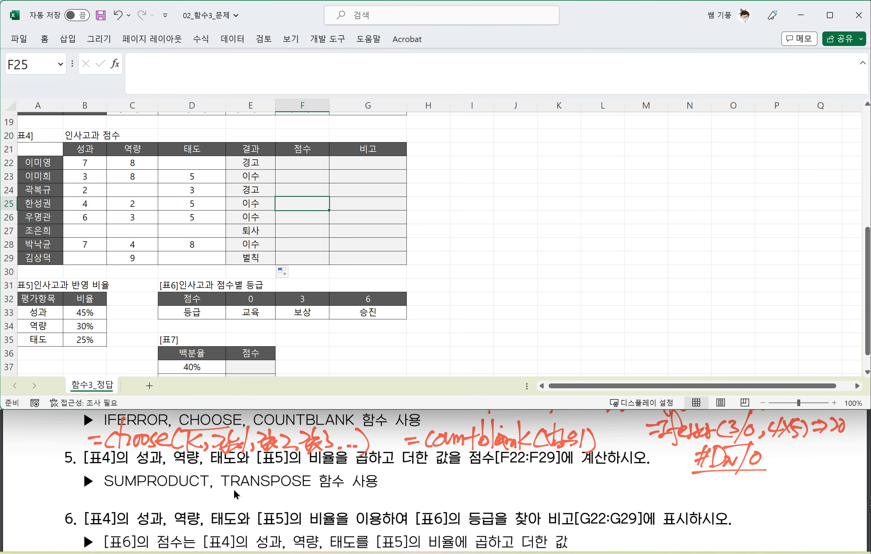
{"action": "left_click_drag", "start_coordinate": [220, 487], "coordinate": [298, 490]}
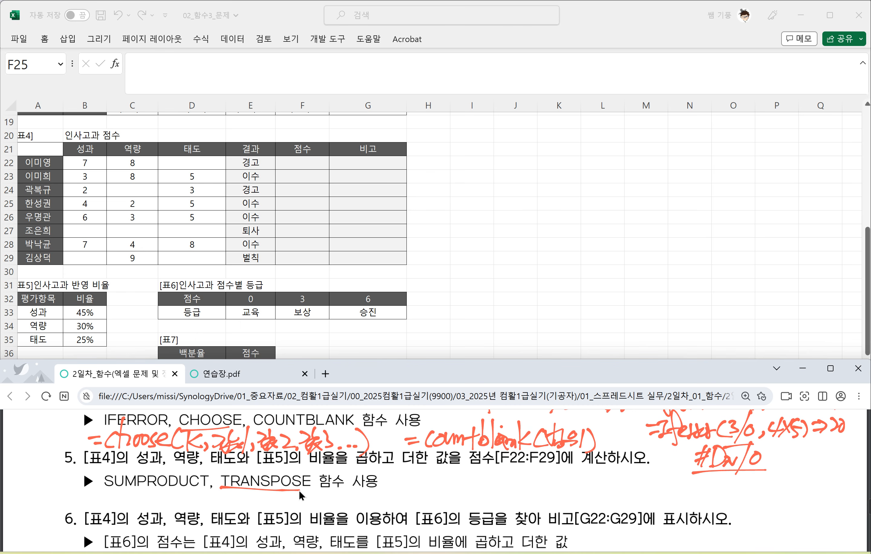
Step: Compare the orientation of table 4's scores B22:D22 with table 5's ratios B33:B35
{"action": "left_click", "coordinate": [102, 315]}
{"action": "left_click_drag", "start_coordinate": [82, 313], "coordinate": [82, 340]}
{"action": "left_click_drag", "start_coordinate": [79, 161], "coordinate": [174, 161]}
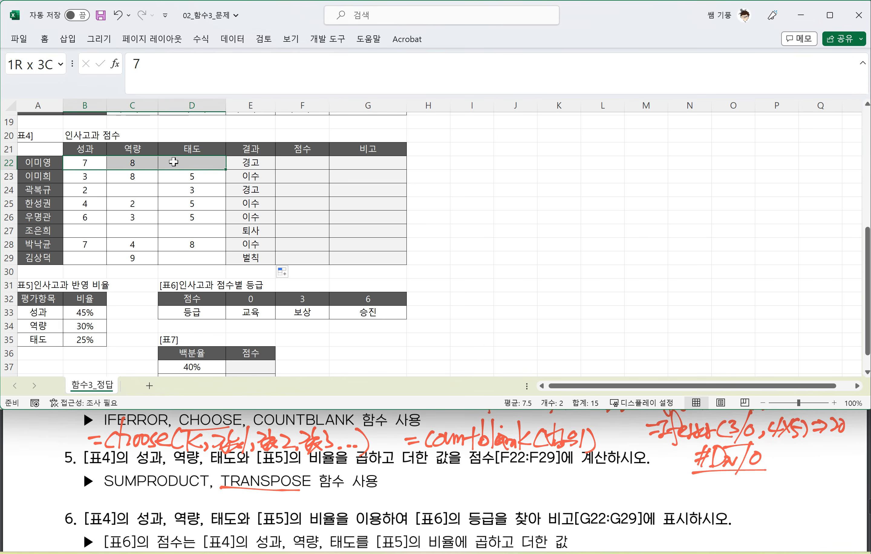
{"action": "left_click_drag", "start_coordinate": [82, 313], "coordinate": [87, 341]}
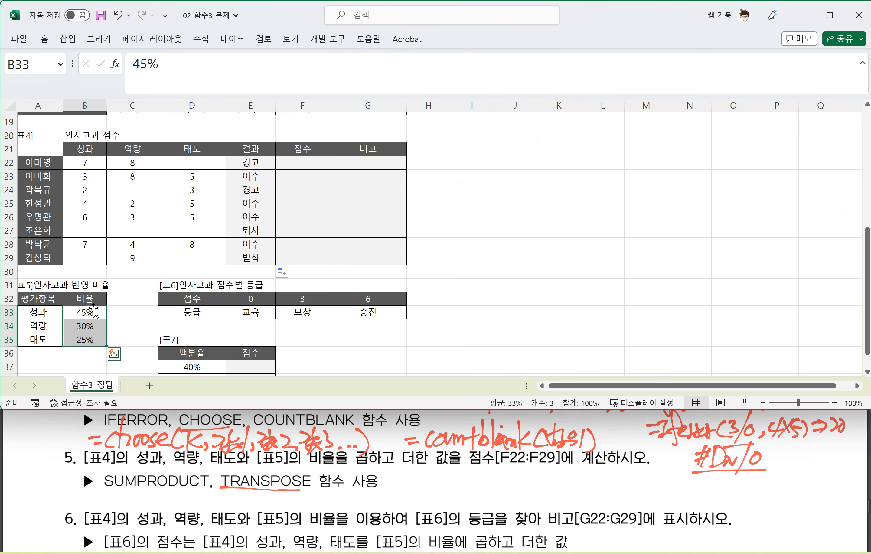
{"action": "left_click", "coordinate": [98, 149]}
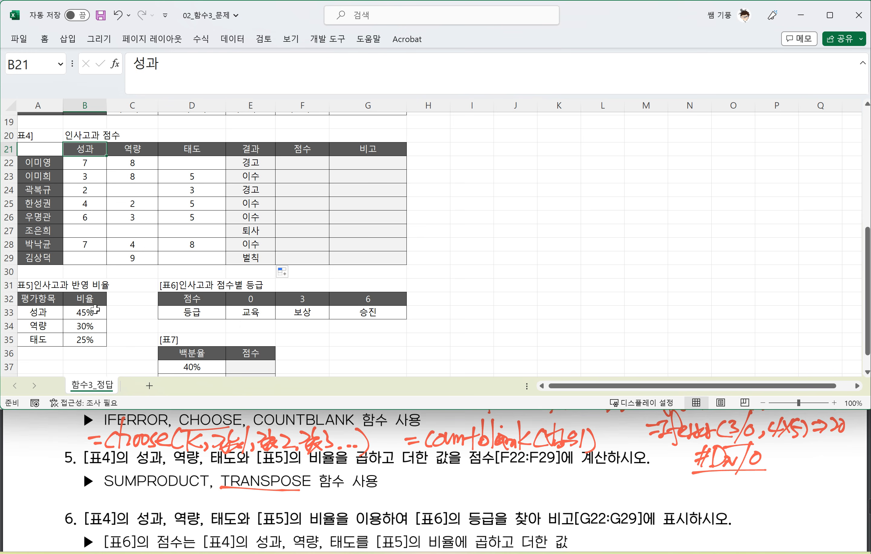
{"action": "left_click_drag", "start_coordinate": [95, 310], "coordinate": [82, 339]}
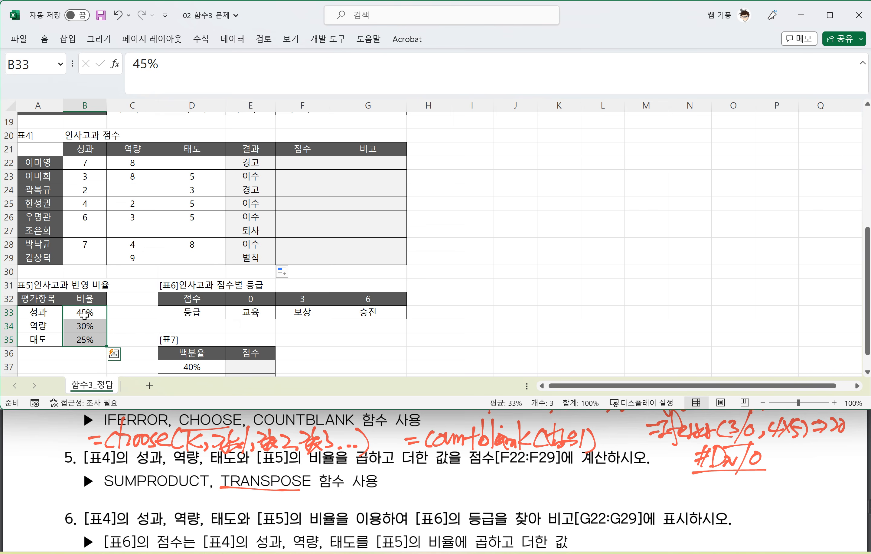
{"action": "left_click", "coordinate": [126, 311]}
{"action": "left_click", "coordinate": [169, 311]}
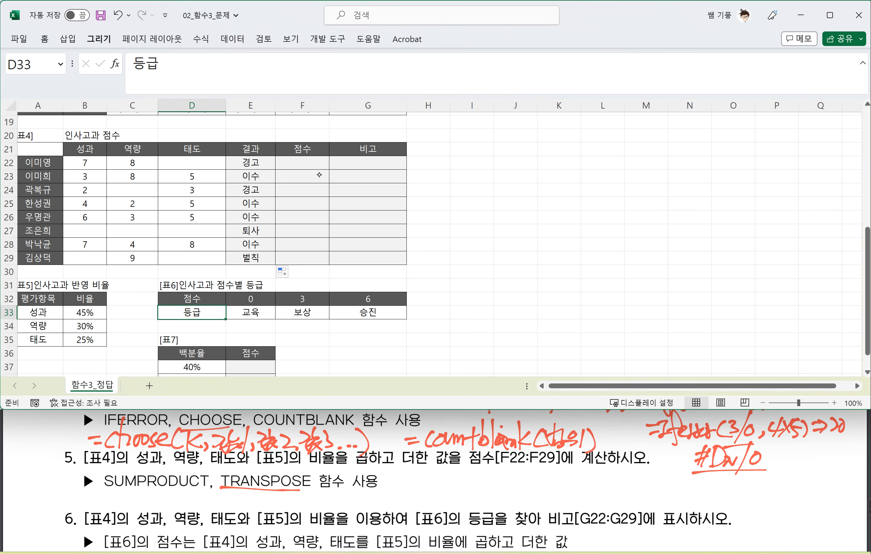
Step: Handwrite the syntax "=sumproduct(범위1,범위2)" beside question 5's function list
{"action": "left_click_drag", "start_coordinate": [424, 477], "coordinate": [433, 477]}
{"action": "left_click_drag", "start_coordinate": [425, 484], "coordinate": [436, 486]}
{"action": "mouse_move", "coordinate": [444, 474]}
{"action": "left_mouse_down"}
{"action": "mouse_move", "coordinate": [449, 485]}
{"action": "mouse_move", "coordinate": [472, 487]}
{"action": "left_mouse_up"}
{"action": "mouse_move", "coordinate": [474, 475]}
{"action": "left_mouse_down"}
{"action": "mouse_move", "coordinate": [476, 505]}
{"action": "mouse_move", "coordinate": [488, 480]}
{"action": "mouse_move", "coordinate": [514, 463]}
{"action": "mouse_move", "coordinate": [527, 482]}
{"action": "left_mouse_up"}
{"action": "mouse_move", "coordinate": [531, 467]}
{"action": "left_mouse_down"}
{"action": "mouse_move", "coordinate": [530, 490]}
{"action": "mouse_move", "coordinate": [540, 474]}
{"action": "left_mouse_up"}
{"action": "mouse_move", "coordinate": [549, 470]}
{"action": "left_mouse_down"}
{"action": "mouse_move", "coordinate": [545, 489]}
{"action": "mouse_move", "coordinate": [571, 471]}
{"action": "left_mouse_up"}
{"action": "left_click_drag", "start_coordinate": [562, 479], "coordinate": [573, 490]}
{"action": "left_click_drag", "start_coordinate": [575, 472], "coordinate": [616, 490]}
{"action": "mouse_move", "coordinate": [617, 476]}
{"action": "left_mouse_down"}
{"action": "mouse_move", "coordinate": [628, 471]}
{"action": "mouse_move", "coordinate": [625, 487]}
{"action": "left_mouse_up"}
{"action": "mouse_move", "coordinate": [628, 469]}
{"action": "left_mouse_down"}
{"action": "mouse_move", "coordinate": [629, 490]}
{"action": "mouse_move", "coordinate": [645, 489]}
{"action": "left_mouse_up"}
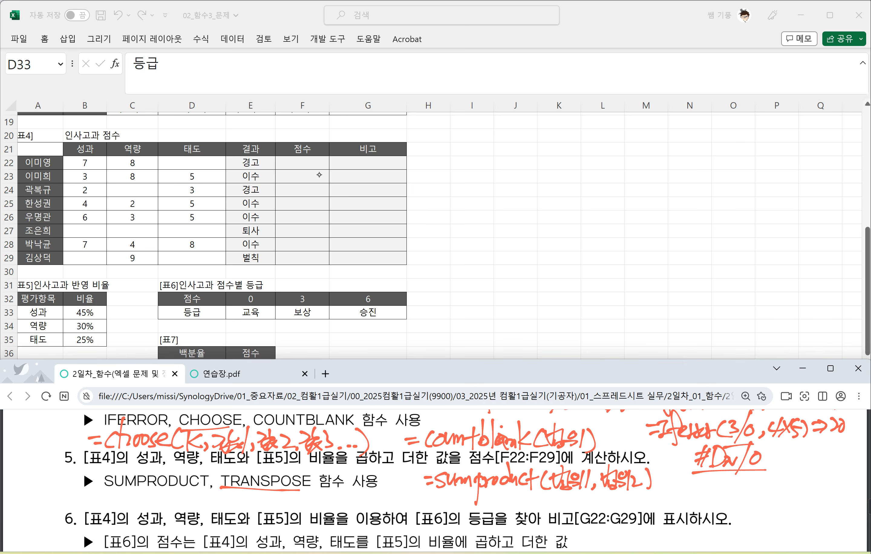
Step: Switch to 연습장.pdf and handwrite the example "=sumproduct(A1:A3, B1:B3) ⇒" below the existing notes
{"action": "left_click", "coordinate": [256, 374]}
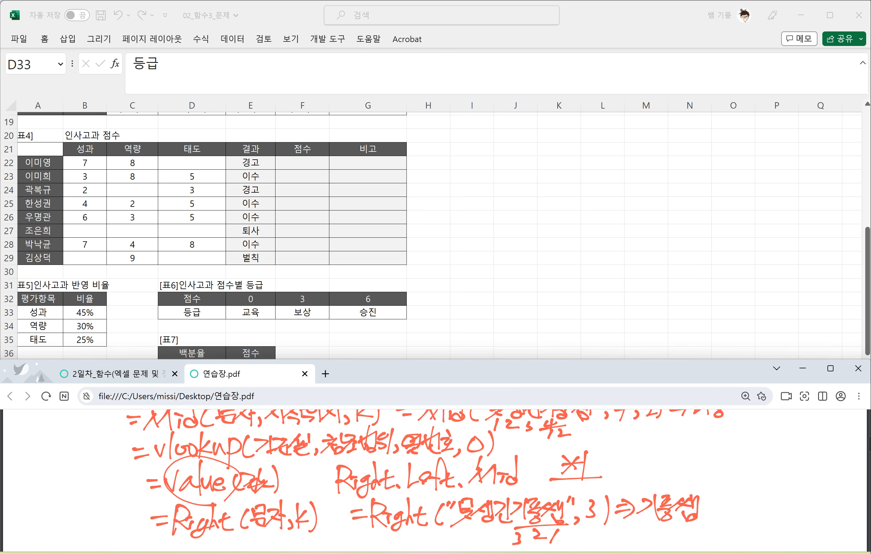
{"action": "scroll", "coordinate": [436, 479], "scroll_direction": "down", "scroll_amount": 3}
{"action": "mouse_move", "coordinate": [259, 451]}
{"action": "left_mouse_down"}
{"action": "mouse_move", "coordinate": [248, 469]}
{"action": "mouse_move", "coordinate": [291, 463]}
{"action": "mouse_move", "coordinate": [295, 485]}
{"action": "left_mouse_up"}
{"action": "left_click_drag", "start_coordinate": [300, 458], "coordinate": [311, 462]}
{"action": "mouse_move", "coordinate": [310, 465]}
{"action": "left_mouse_down"}
{"action": "mouse_move", "coordinate": [318, 454]}
{"action": "mouse_move", "coordinate": [322, 464]}
{"action": "left_mouse_up"}
{"action": "mouse_move", "coordinate": [338, 437]}
{"action": "left_mouse_down"}
{"action": "mouse_move", "coordinate": [339, 461]}
{"action": "mouse_move", "coordinate": [329, 464]}
{"action": "left_mouse_up"}
{"action": "left_click_drag", "start_coordinate": [341, 461], "coordinate": [352, 463]}
{"action": "mouse_move", "coordinate": [353, 461]}
{"action": "left_mouse_down"}
{"action": "mouse_move", "coordinate": [373, 453]}
{"action": "mouse_move", "coordinate": [369, 469]}
{"action": "left_mouse_up"}
{"action": "mouse_move", "coordinate": [383, 450]}
{"action": "left_mouse_down"}
{"action": "mouse_move", "coordinate": [382, 469]}
{"action": "mouse_move", "coordinate": [398, 466]}
{"action": "left_mouse_up"}
{"action": "left_click_drag", "start_coordinate": [386, 461], "coordinate": [398, 460]}
{"action": "left_click_drag", "start_coordinate": [407, 450], "coordinate": [404, 465]}
{"action": "left_click_drag", "start_coordinate": [416, 448], "coordinate": [417, 451]}
{"action": "left_click_drag", "start_coordinate": [420, 461], "coordinate": [424, 465]}
{"action": "mouse_move", "coordinate": [434, 448]}
{"action": "left_mouse_down"}
{"action": "mouse_move", "coordinate": [436, 464]}
{"action": "mouse_move", "coordinate": [434, 455]}
{"action": "left_mouse_up"}
{"action": "mouse_move", "coordinate": [448, 449]}
{"action": "left_mouse_down"}
{"action": "mouse_move", "coordinate": [440, 463]}
{"action": "mouse_move", "coordinate": [487, 464]}
{"action": "left_mouse_up"}
{"action": "left_click_drag", "start_coordinate": [496, 447], "coordinate": [507, 467]}
{"action": "left_click_drag", "start_coordinate": [508, 444], "coordinate": [509, 463]}
{"action": "left_click_drag", "start_coordinate": [518, 448], "coordinate": [516, 466]}
{"action": "mouse_move", "coordinate": [527, 441]}
{"action": "left_mouse_down"}
{"action": "mouse_move", "coordinate": [529, 469]}
{"action": "mouse_move", "coordinate": [559, 453]}
{"action": "left_mouse_up"}
{"action": "left_click_drag", "start_coordinate": [545, 459], "coordinate": [559, 459]}
Step: Handwrite the expansion "A1*B1+A2*B2+A3*B3" after the cell-range SUMPRODUCT example
{"action": "mouse_move", "coordinate": [553, 444]}
{"action": "left_mouse_down"}
{"action": "mouse_move", "coordinate": [563, 455]}
{"action": "mouse_move", "coordinate": [555, 465]}
{"action": "mouse_move", "coordinate": [587, 466]}
{"action": "left_mouse_up"}
{"action": "mouse_move", "coordinate": [607, 449]}
{"action": "left_mouse_down"}
{"action": "mouse_move", "coordinate": [594, 466]}
{"action": "mouse_move", "coordinate": [610, 455]}
{"action": "mouse_move", "coordinate": [615, 465]}
{"action": "left_mouse_up"}
{"action": "left_click_drag", "start_coordinate": [616, 446], "coordinate": [616, 463]}
{"action": "mouse_move", "coordinate": [627, 442]}
{"action": "left_mouse_down"}
{"action": "mouse_move", "coordinate": [627, 466]}
{"action": "mouse_move", "coordinate": [650, 454]}
{"action": "left_mouse_up"}
{"action": "mouse_move", "coordinate": [643, 450]}
{"action": "left_mouse_down"}
{"action": "mouse_move", "coordinate": [643, 466]}
{"action": "mouse_move", "coordinate": [658, 456]}
{"action": "mouse_move", "coordinate": [654, 465]}
{"action": "left_mouse_up"}
{"action": "mouse_move", "coordinate": [665, 445]}
{"action": "left_mouse_down"}
{"action": "mouse_move", "coordinate": [667, 465]}
{"action": "mouse_move", "coordinate": [677, 465]}
{"action": "left_mouse_up"}
{"action": "left_click_drag", "start_coordinate": [678, 444], "coordinate": [697, 463]}
{"action": "left_click_drag", "start_coordinate": [697, 445], "coordinate": [696, 463]}
{"action": "mouse_move", "coordinate": [705, 447]}
{"action": "left_mouse_down"}
{"action": "mouse_move", "coordinate": [715, 460]}
{"action": "mouse_move", "coordinate": [734, 449]}
{"action": "left_mouse_up"}
{"action": "left_click_drag", "start_coordinate": [728, 444], "coordinate": [728, 461]}
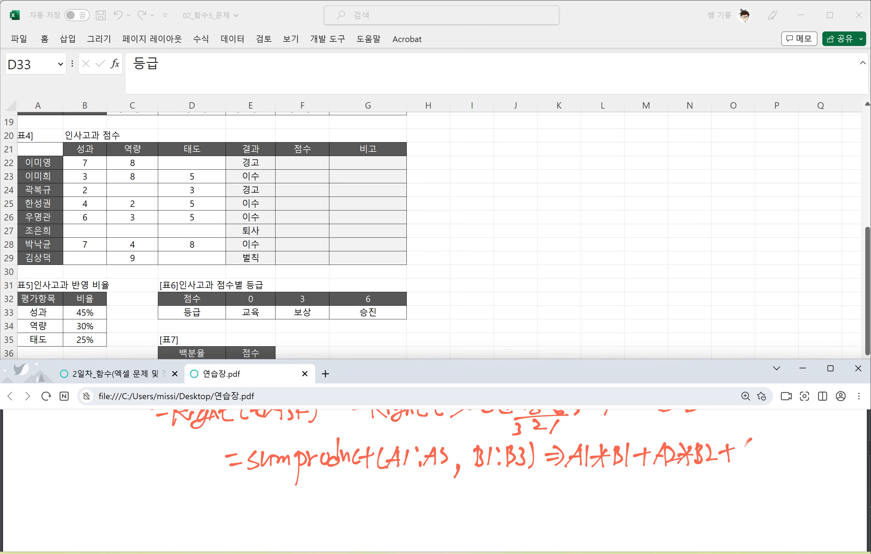
{"action": "mouse_move", "coordinate": [746, 439]}
{"action": "left_mouse_down"}
{"action": "mouse_move", "coordinate": [739, 460]}
{"action": "mouse_move", "coordinate": [776, 462]}
{"action": "left_mouse_up"}
{"action": "left_click_drag", "start_coordinate": [778, 442], "coordinate": [785, 462]}
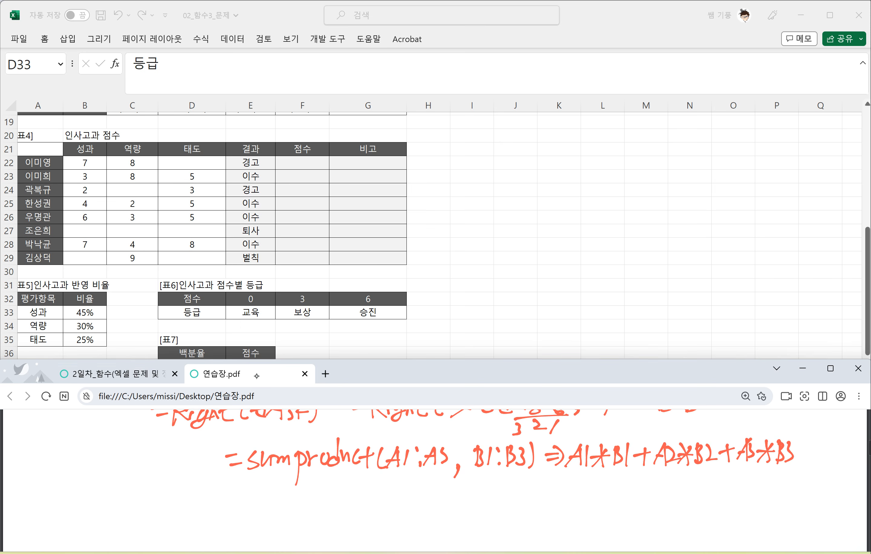
Step: Handwrite a second example, "=sumproduct({1,2,3},{1,2,3}) ⇒", below the first and underline the first example's expansion
{"action": "left_click_drag", "start_coordinate": [242, 482], "coordinate": [258, 481]}
{"action": "left_click_drag", "start_coordinate": [244, 493], "coordinate": [257, 492]}
{"action": "left_click_drag", "start_coordinate": [273, 480], "coordinate": [262, 494]}
{"action": "mouse_move", "coordinate": [275, 483]}
{"action": "left_mouse_down"}
{"action": "mouse_move", "coordinate": [303, 496]}
{"action": "mouse_move", "coordinate": [309, 520]}
{"action": "left_mouse_up"}
{"action": "left_click_drag", "start_coordinate": [310, 487], "coordinate": [321, 497]}
{"action": "mouse_move", "coordinate": [321, 490]}
{"action": "left_mouse_down"}
{"action": "mouse_move", "coordinate": [331, 488]}
{"action": "mouse_move", "coordinate": [335, 497]}
{"action": "left_mouse_up"}
{"action": "mouse_move", "coordinate": [339, 482]}
{"action": "left_mouse_down"}
{"action": "mouse_move", "coordinate": [341, 498]}
{"action": "mouse_move", "coordinate": [359, 500]}
{"action": "left_mouse_up"}
{"action": "left_click_drag", "start_coordinate": [351, 487], "coordinate": [389, 505]}
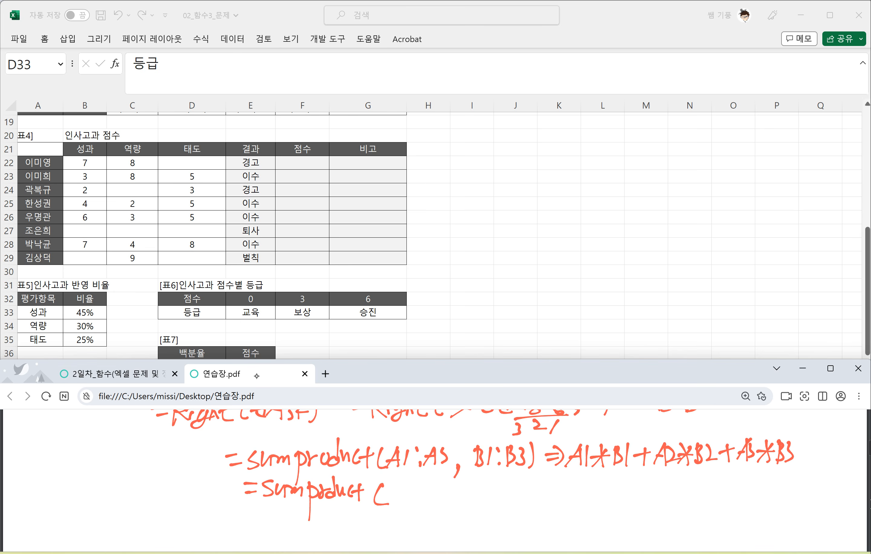
{"action": "left_click_drag", "start_coordinate": [558, 475], "coordinate": [804, 473]}
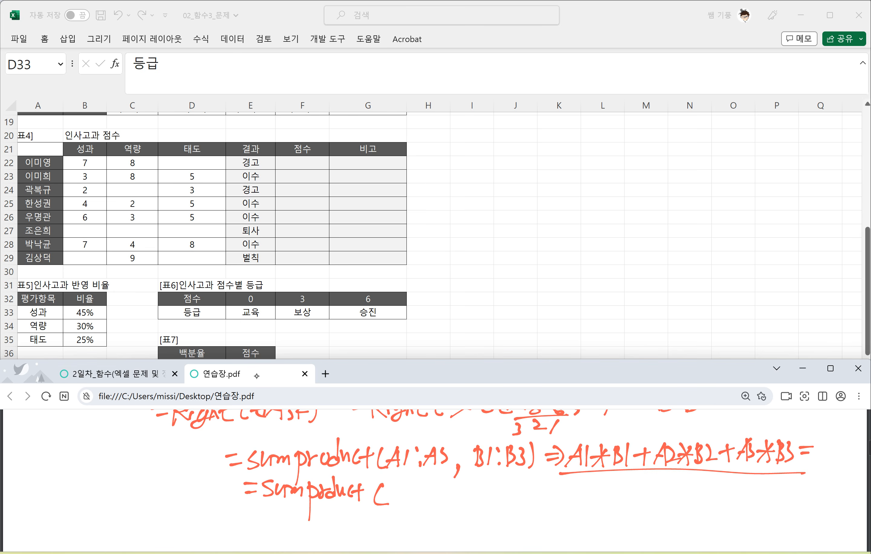
{"action": "mouse_move", "coordinate": [395, 480]}
{"action": "left_mouse_down"}
{"action": "mouse_move", "coordinate": [390, 501]}
{"action": "mouse_move", "coordinate": [404, 503]}
{"action": "left_mouse_up"}
{"action": "left_click_drag", "start_coordinate": [414, 485], "coordinate": [421, 498]}
{"action": "mouse_move", "coordinate": [427, 496]}
{"action": "left_mouse_down"}
{"action": "mouse_move", "coordinate": [445, 490]}
{"action": "mouse_move", "coordinate": [444, 503]}
{"action": "mouse_move", "coordinate": [499, 503]}
{"action": "left_mouse_up"}
{"action": "left_click_drag", "start_coordinate": [507, 483], "coordinate": [517, 504]}
{"action": "mouse_move", "coordinate": [527, 479]}
{"action": "left_mouse_down"}
{"action": "mouse_move", "coordinate": [530, 500]}
{"action": "mouse_move", "coordinate": [549, 494]}
{"action": "mouse_move", "coordinate": [543, 499]}
{"action": "left_mouse_up"}
Step: Handwrite the calculation "1×1+2×2+3×3 ⇒" after the second SUMPRODUCT example
{"action": "mouse_move", "coordinate": [564, 482]}
{"action": "left_mouse_down"}
{"action": "mouse_move", "coordinate": [563, 503]}
{"action": "mouse_move", "coordinate": [571, 496]}
{"action": "left_mouse_up"}
{"action": "left_click_drag", "start_coordinate": [570, 481], "coordinate": [587, 500]}
{"action": "mouse_move", "coordinate": [595, 482]}
{"action": "left_mouse_down"}
{"action": "mouse_move", "coordinate": [592, 501]}
{"action": "mouse_move", "coordinate": [617, 490]}
{"action": "left_mouse_up"}
{"action": "mouse_move", "coordinate": [610, 479]}
{"action": "left_mouse_down"}
{"action": "mouse_move", "coordinate": [609, 501]}
{"action": "mouse_move", "coordinate": [632, 496]}
{"action": "left_mouse_up"}
{"action": "mouse_move", "coordinate": [631, 483]}
{"action": "left_mouse_down"}
{"action": "mouse_move", "coordinate": [644, 499]}
{"action": "mouse_move", "coordinate": [630, 498]}
{"action": "left_mouse_up"}
{"action": "left_click_drag", "start_coordinate": [646, 484], "coordinate": [658, 496]}
{"action": "mouse_move", "coordinate": [668, 490]}
{"action": "left_mouse_down"}
{"action": "mouse_move", "coordinate": [686, 489]}
{"action": "mouse_move", "coordinate": [681, 503]}
{"action": "left_mouse_up"}
{"action": "mouse_move", "coordinate": [698, 480]}
{"action": "left_mouse_down"}
{"action": "mouse_move", "coordinate": [688, 494]}
{"action": "mouse_move", "coordinate": [721, 502]}
{"action": "left_mouse_up"}
{"action": "mouse_move", "coordinate": [716, 481]}
{"action": "left_mouse_down"}
{"action": "mouse_move", "coordinate": [703, 501]}
{"action": "mouse_move", "coordinate": [719, 498]}
{"action": "left_mouse_up"}
{"action": "left_click_drag", "start_coordinate": [730, 486], "coordinate": [743, 493]}
{"action": "left_click_drag", "start_coordinate": [738, 479], "coordinate": [738, 501]}
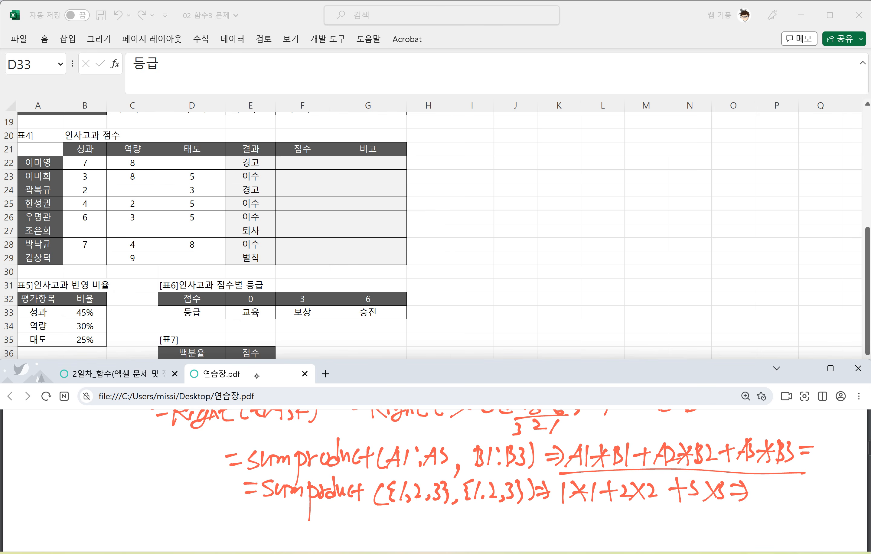
Step: Underline each product, note 1, 4 and 9 beneath them, and write the total 14 with a circle
{"action": "mouse_move", "coordinate": [559, 508]}
{"action": "left_mouse_down"}
{"action": "mouse_move", "coordinate": [602, 502]}
{"action": "mouse_move", "coordinate": [585, 523]}
{"action": "mouse_move", "coordinate": [654, 497]}
{"action": "mouse_move", "coordinate": [646, 515]}
{"action": "left_mouse_up"}
{"action": "left_click_drag", "start_coordinate": [642, 506], "coordinate": [637, 525]}
{"action": "mouse_move", "coordinate": [689, 508]}
{"action": "left_mouse_down"}
{"action": "mouse_move", "coordinate": [722, 503]}
{"action": "mouse_move", "coordinate": [709, 520]}
{"action": "left_mouse_up"}
{"action": "left_click_drag", "start_coordinate": [706, 518], "coordinate": [705, 529]}
{"action": "mouse_move", "coordinate": [761, 482]}
{"action": "left_mouse_down"}
{"action": "mouse_move", "coordinate": [757, 495]}
{"action": "mouse_move", "coordinate": [800, 494]}
{"action": "left_mouse_up"}
{"action": "left_click_drag", "start_coordinate": [795, 482], "coordinate": [779, 517]}
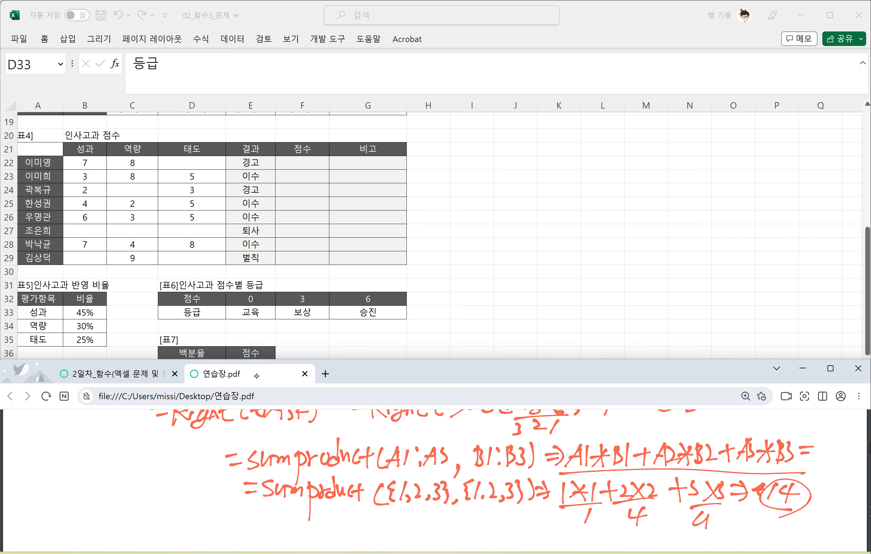
Step: Handwrite the syntax "=Transpose(범위)" below the SUMPRODUCT examples
{"action": "scroll", "coordinate": [476, 476], "scroll_direction": "down", "scroll_amount": 1}
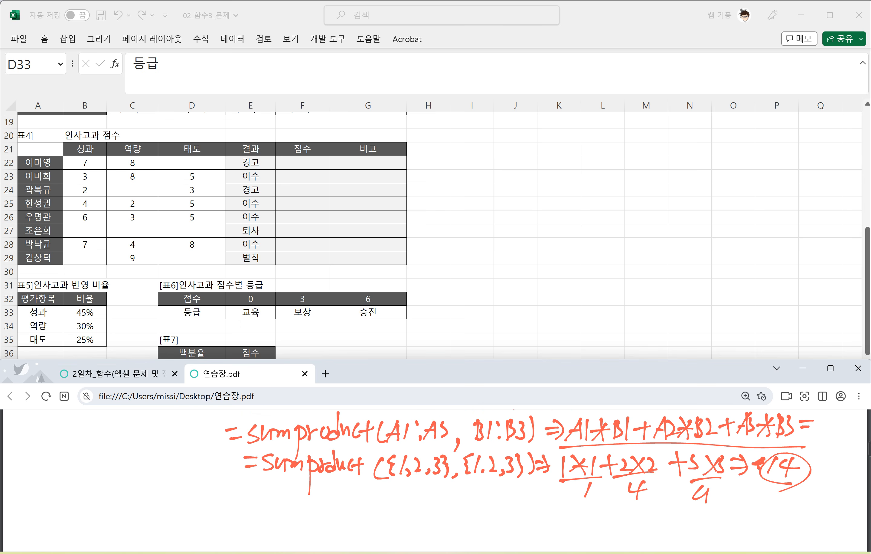
{"action": "left_click_drag", "start_coordinate": [204, 501], "coordinate": [219, 499]}
{"action": "left_click_drag", "start_coordinate": [212, 507], "coordinate": [250, 493]}
{"action": "mouse_move", "coordinate": [236, 496]}
{"action": "left_mouse_down"}
{"action": "mouse_move", "coordinate": [237, 510]}
{"action": "mouse_move", "coordinate": [267, 512]}
{"action": "left_mouse_up"}
{"action": "left_click_drag", "start_coordinate": [268, 512], "coordinate": [279, 511]}
{"action": "mouse_move", "coordinate": [289, 498]}
{"action": "left_mouse_down"}
{"action": "mouse_move", "coordinate": [281, 510]}
{"action": "mouse_move", "coordinate": [293, 529]}
{"action": "left_mouse_up"}
{"action": "mouse_move", "coordinate": [294, 499]}
{"action": "left_mouse_down"}
{"action": "mouse_move", "coordinate": [297, 513]}
{"action": "mouse_move", "coordinate": [307, 501]}
{"action": "left_mouse_up"}
{"action": "mouse_move", "coordinate": [313, 511]}
{"action": "left_mouse_down"}
{"action": "mouse_move", "coordinate": [320, 495]}
{"action": "mouse_move", "coordinate": [311, 509]}
{"action": "left_mouse_up"}
{"action": "left_click_drag", "start_coordinate": [321, 504], "coordinate": [353, 509]}
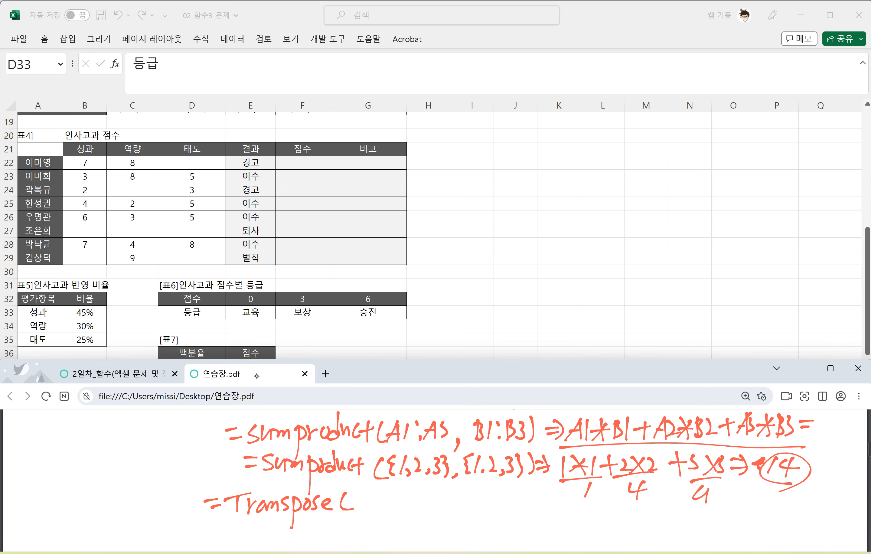
{"action": "mouse_move", "coordinate": [361, 479]}
{"action": "left_mouse_down"}
{"action": "mouse_move", "coordinate": [352, 507]}
{"action": "mouse_move", "coordinate": [385, 501]}
{"action": "mouse_move", "coordinate": [368, 509]}
{"action": "left_mouse_up"}
{"action": "left_click_drag", "start_coordinate": [389, 489], "coordinate": [396, 512]}
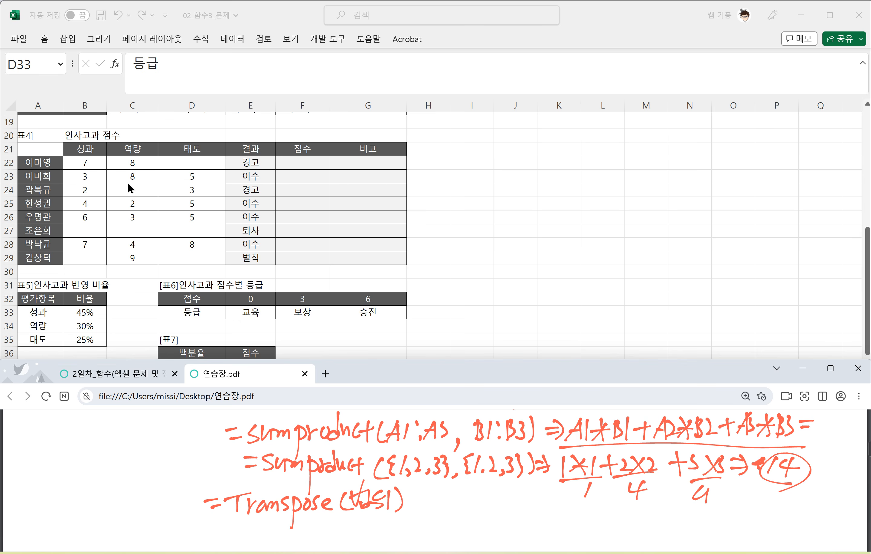
Step: Enter =TRANSPOSE(B33:B35) in cell I24 to lay the vertical ratio range out as a row
{"action": "left_click", "coordinate": [452, 187]}
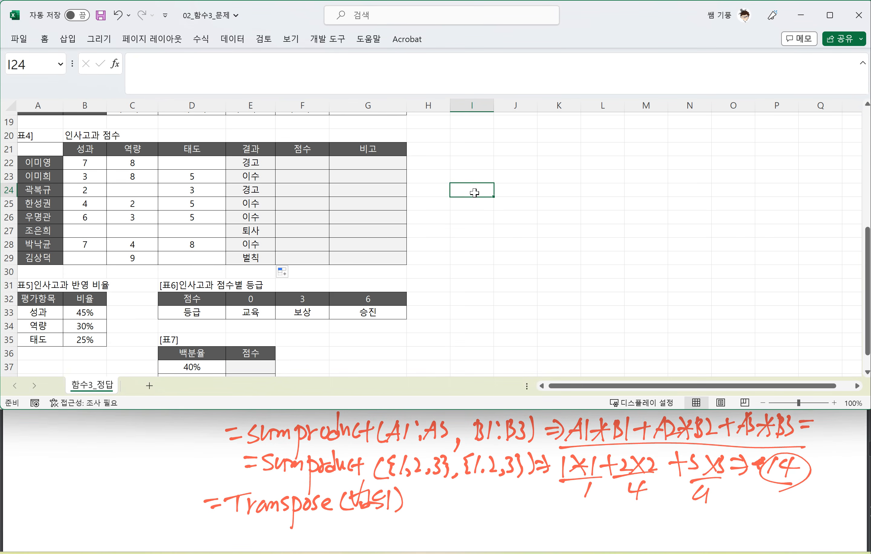
{"action": "type", "text": "=ㄱ"}
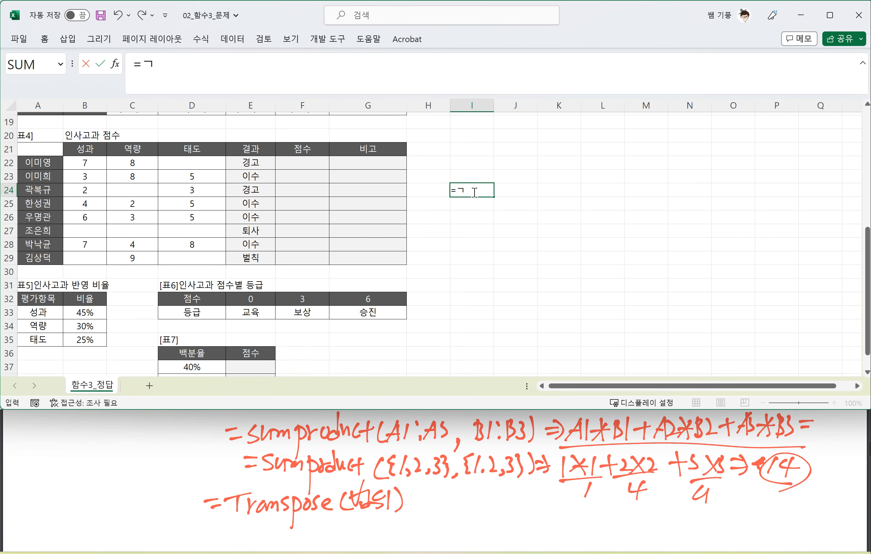
{"action": "key", "text": "BackSpace"}
{"action": "type", "text": "R"}
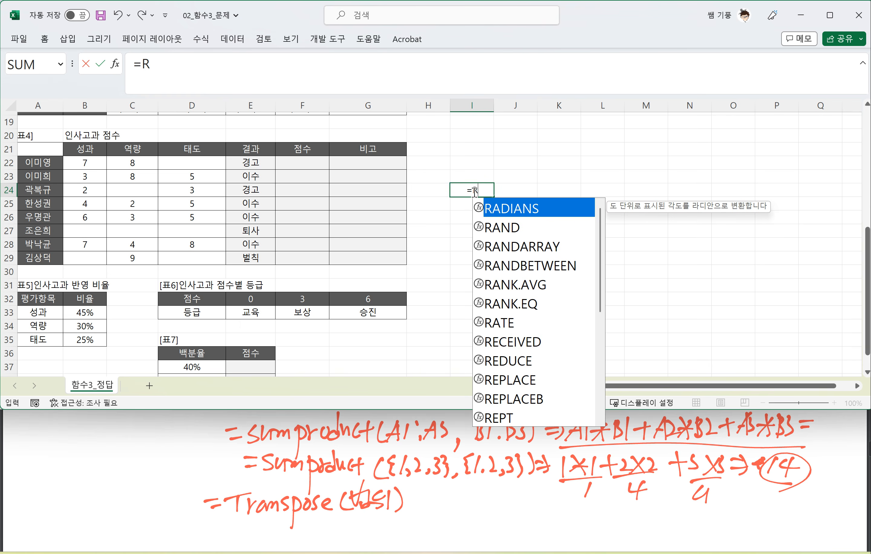
{"action": "key", "text": "BackSpace"}
{"action": "type", "text": "TR"}
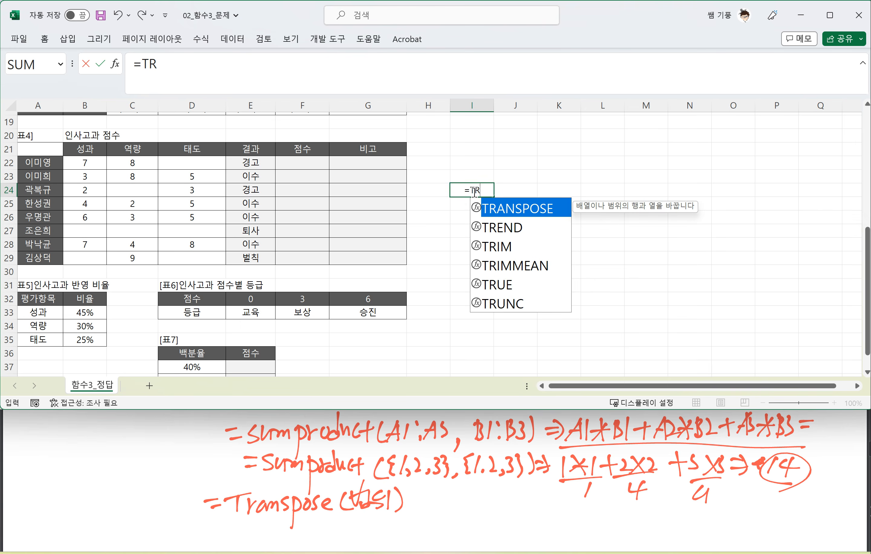
{"action": "key", "text": "Tab"}
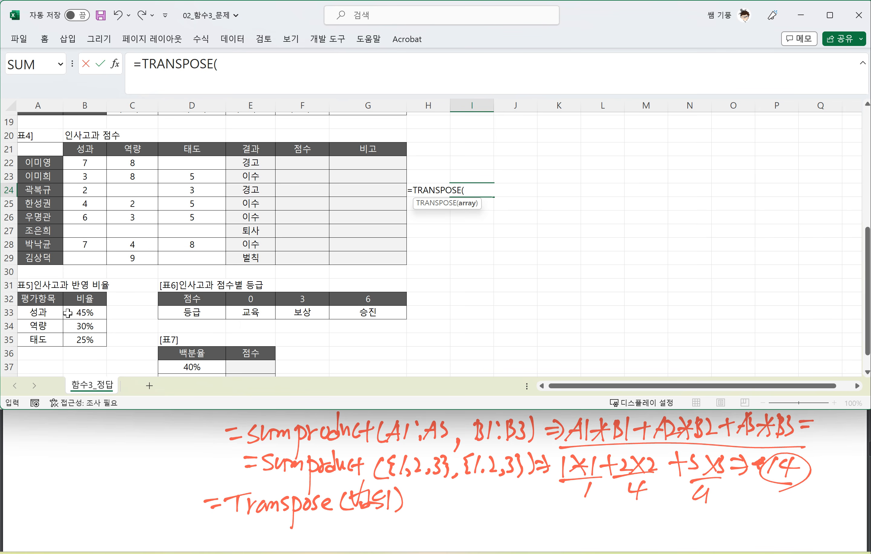
{"action": "left_click_drag", "start_coordinate": [81, 312], "coordinate": [82, 337]}
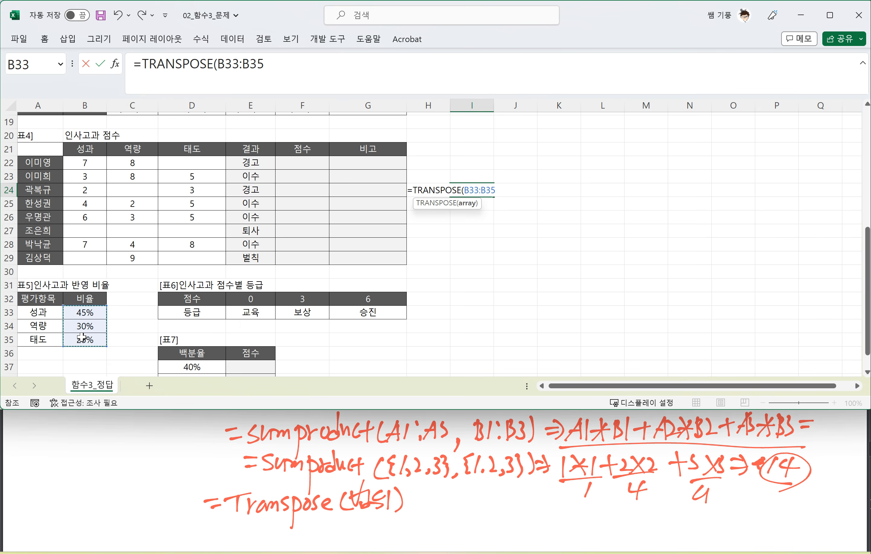
{"action": "type", "text": ")"}
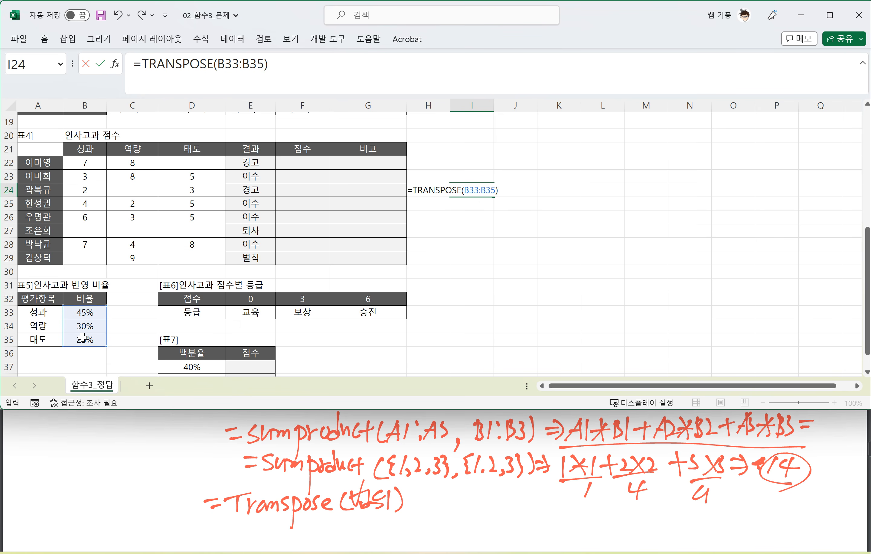
{"action": "key", "text": "Return"}
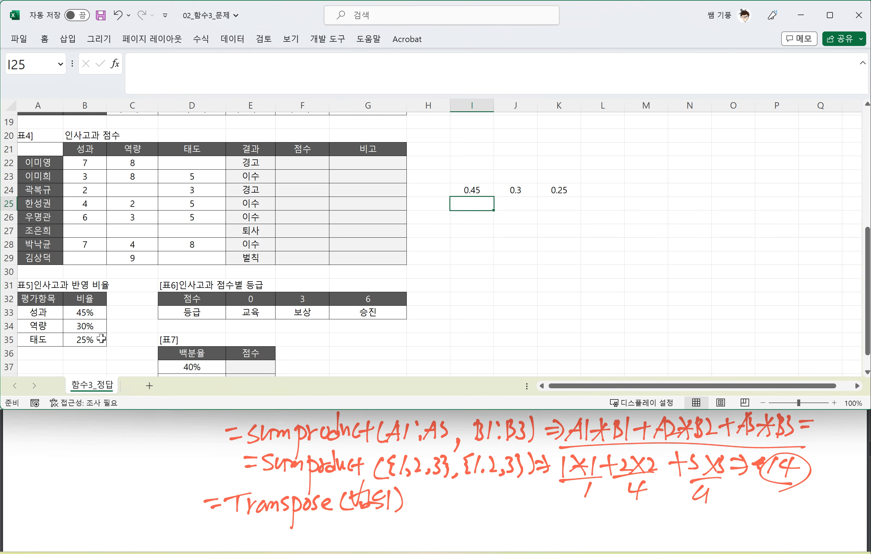
Step: Enter =TRANSPOSE(I24#) in cell I26 to turn the transposed row back into a column
{"action": "left_click", "coordinate": [473, 216]}
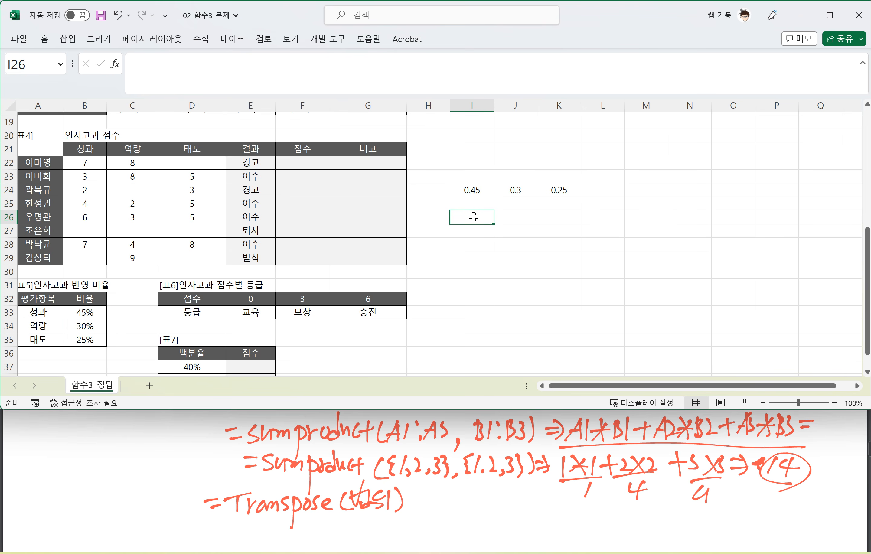
{"action": "type", "text": "=R"}
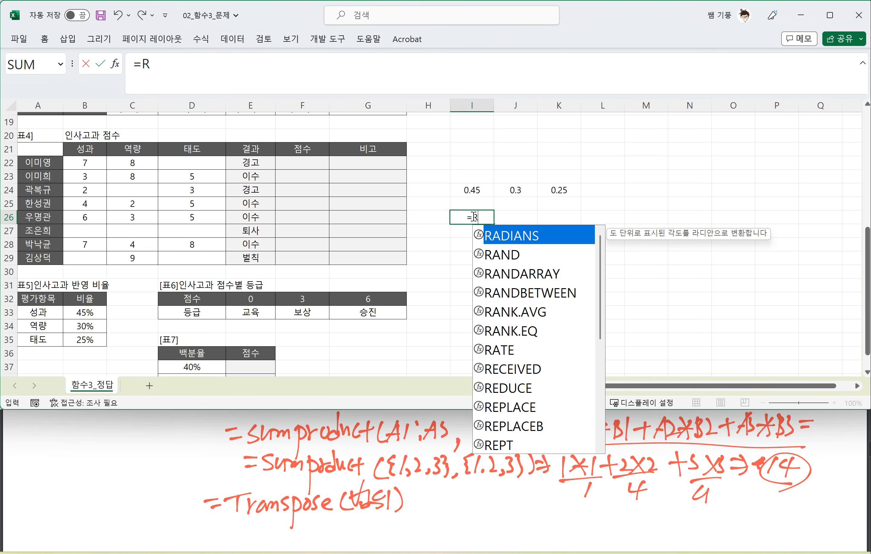
{"action": "key", "text": "BackSpace"}
{"action": "type", "text": "T"}
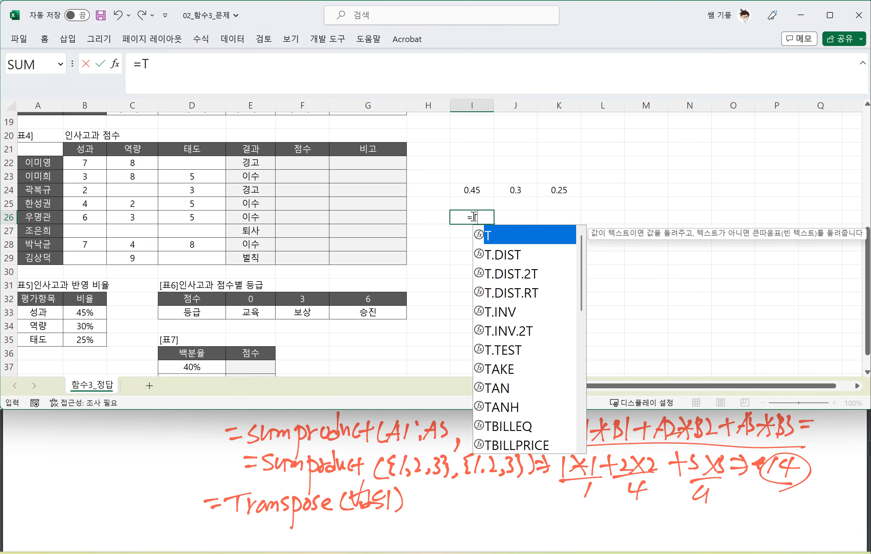
{"action": "type", "text": "R"}
{"action": "key", "text": "Tab"}
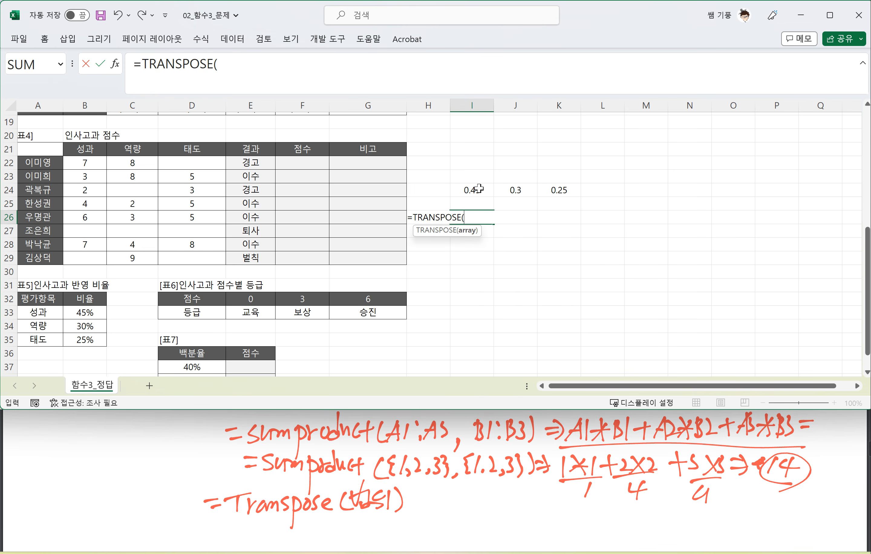
{"action": "left_click_drag", "start_coordinate": [479, 189], "coordinate": [560, 189]}
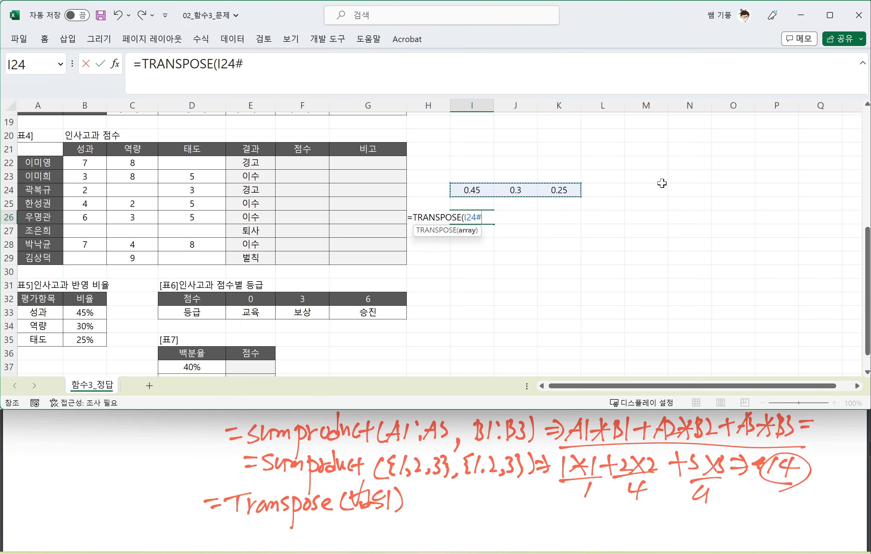
{"action": "type", "text": ")"}
{"action": "key", "text": "Return"}
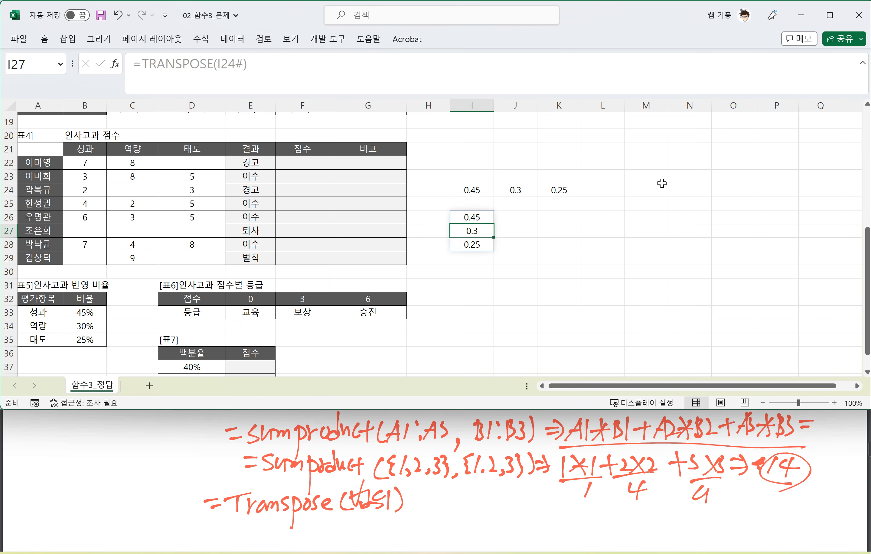
{"action": "left_click", "coordinate": [484, 242]}
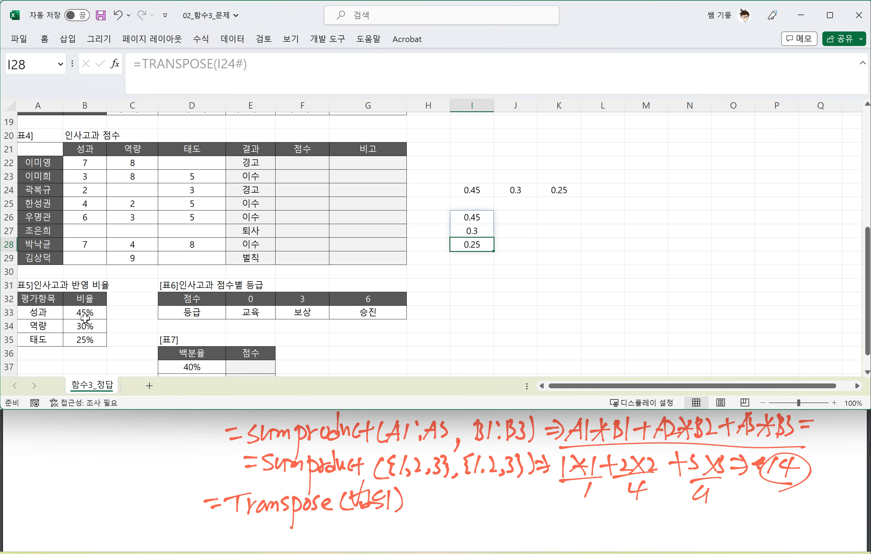
{"action": "left_click_drag", "start_coordinate": [83, 312], "coordinate": [85, 339]}
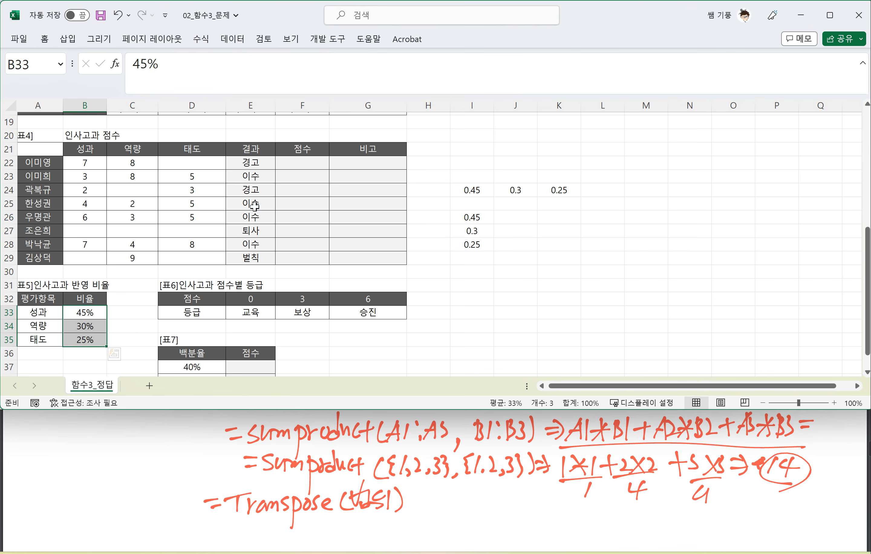
Step: Start a SUMPRODUCT formula in F22 with B22:D22 as its first array
{"action": "left_click", "coordinate": [292, 162]}
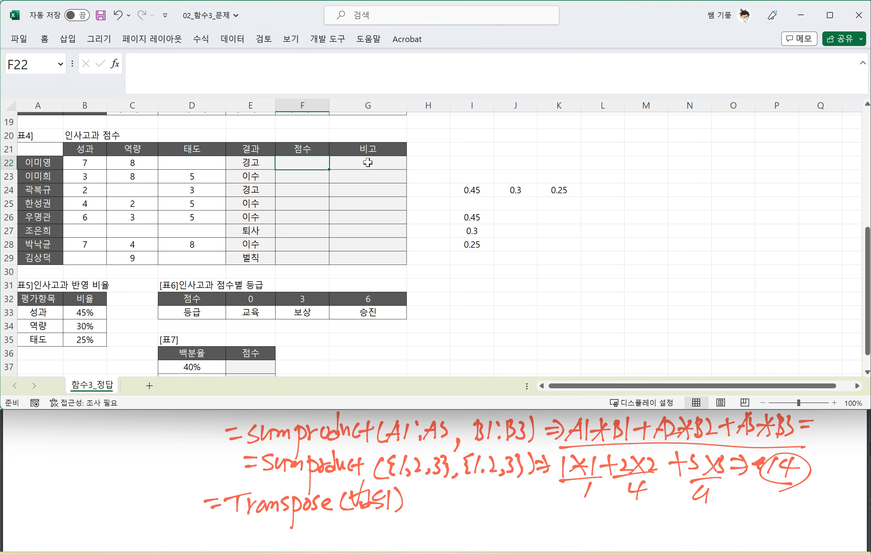
{"action": "type", "text": "=SU"}
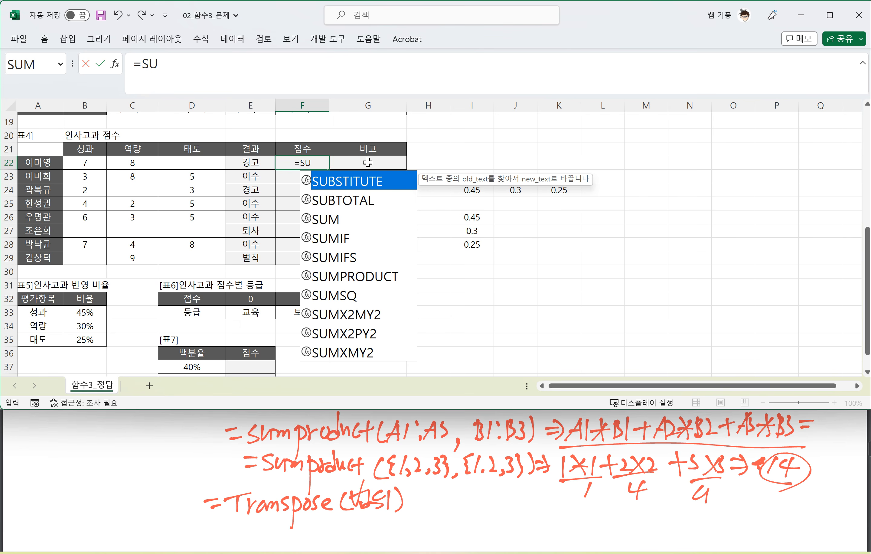
{"action": "type", "text": "MP"}
{"action": "key", "text": "Tab"}
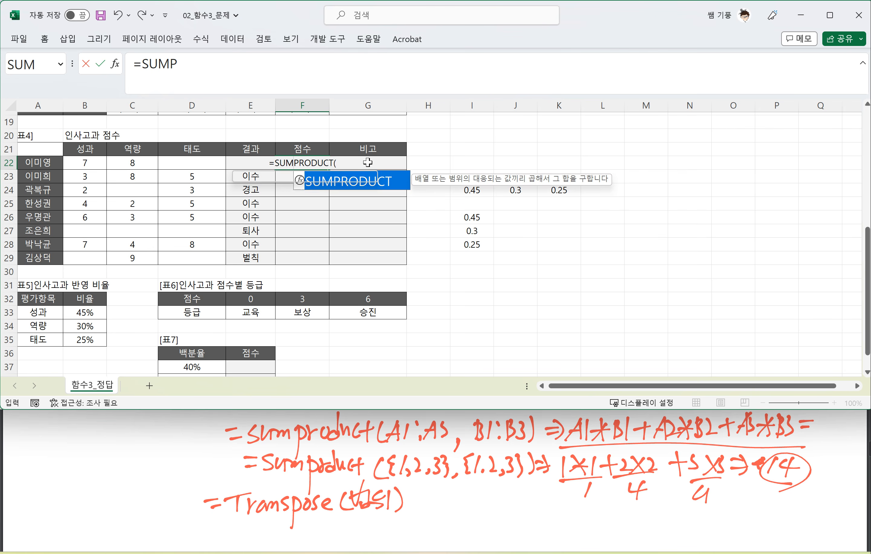
{"action": "left_click_drag", "start_coordinate": [80, 162], "coordinate": [185, 161]}
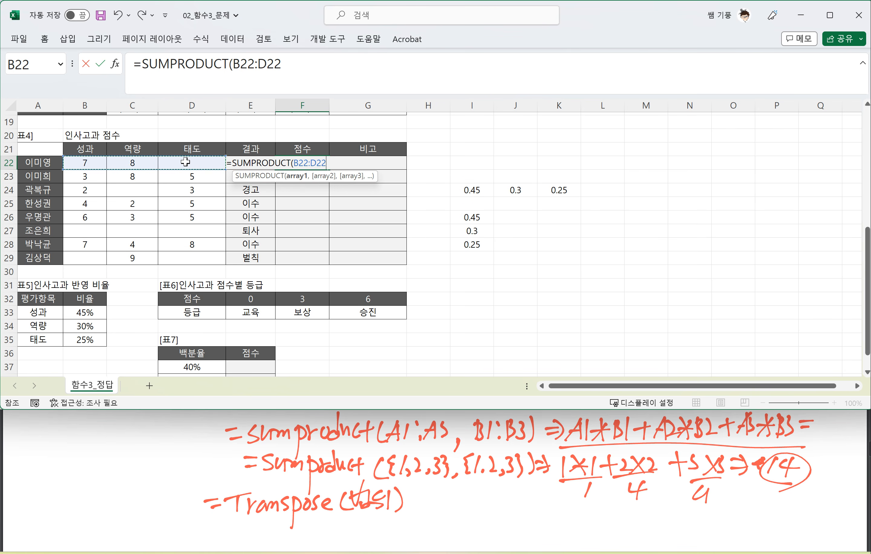
{"action": "type", "text": ","}
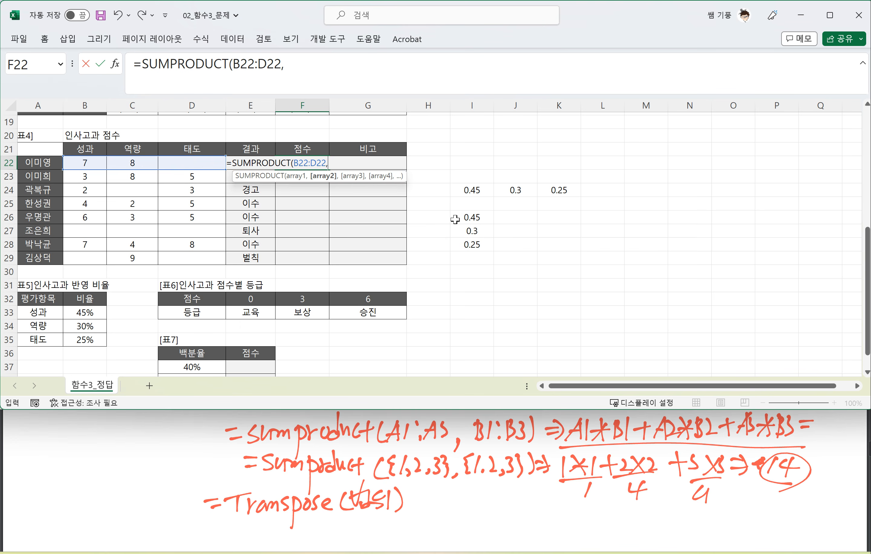
Step: Add TRANSPOSE($B$33:$B$35) as the second array of F22's SUMPRODUCT and complete the formula
{"action": "type", "text": "TR"}
{"action": "key", "text": "Tab"}
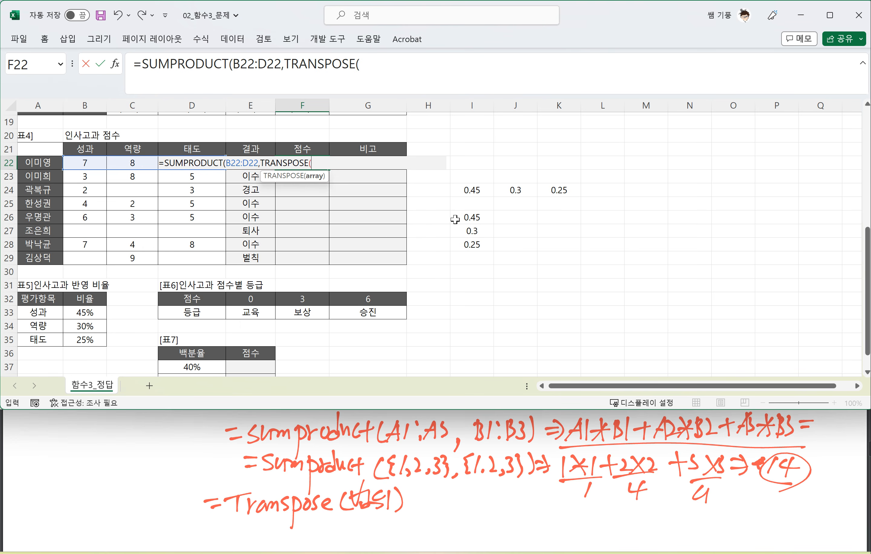
{"action": "left_click_drag", "start_coordinate": [88, 309], "coordinate": [87, 331]}
{"action": "key", "text": "F4"}
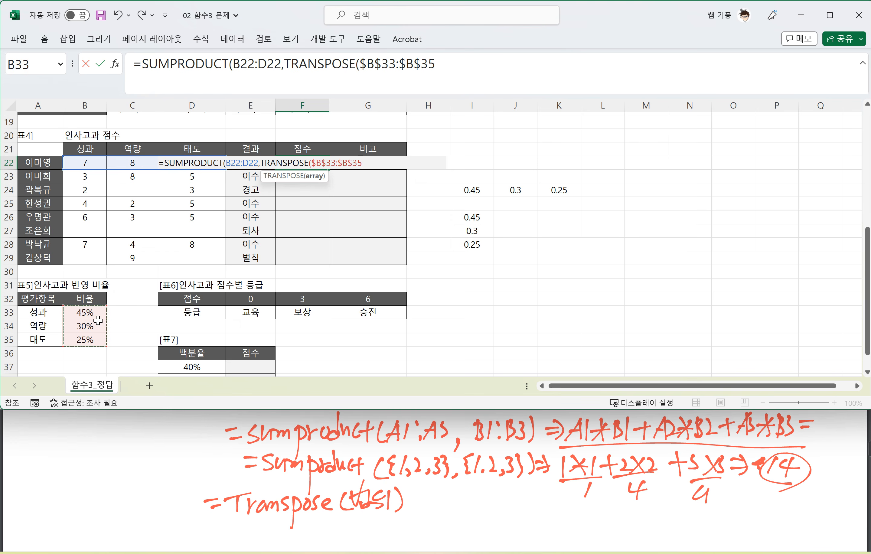
{"action": "type", "text": ")"}
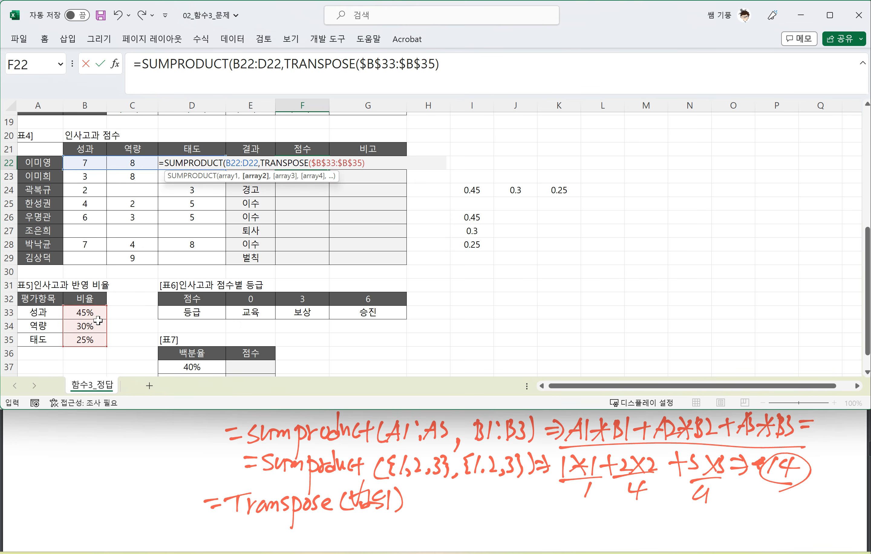
{"action": "type", "text": ")"}
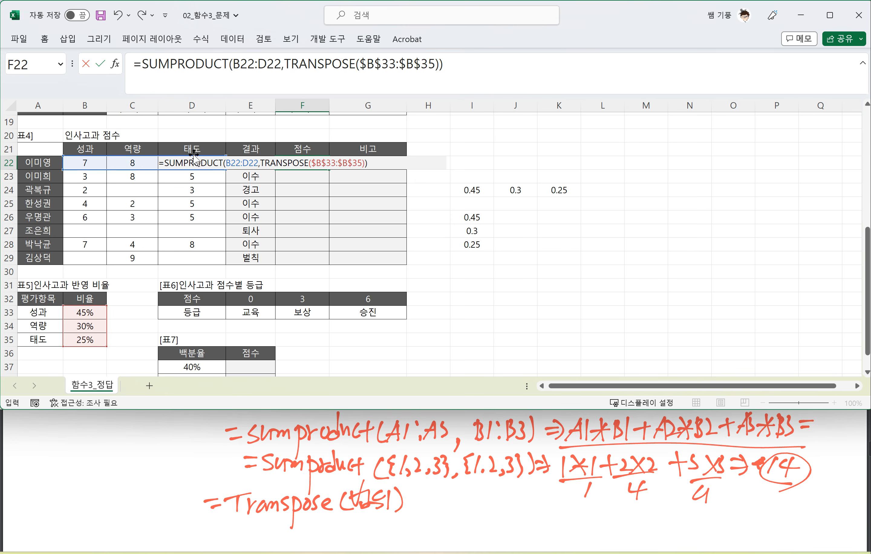
{"action": "key", "text": "ctrl+shift+Return"}
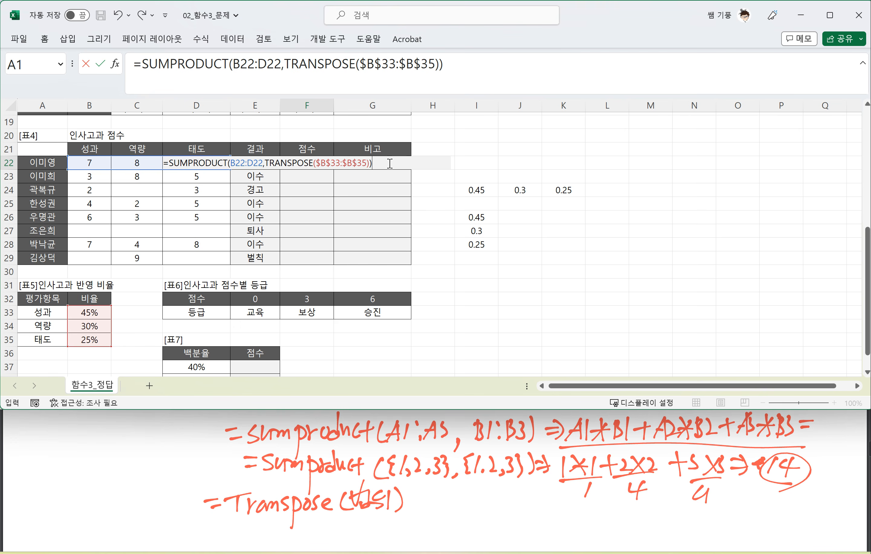
{"action": "key", "text": "Return"}
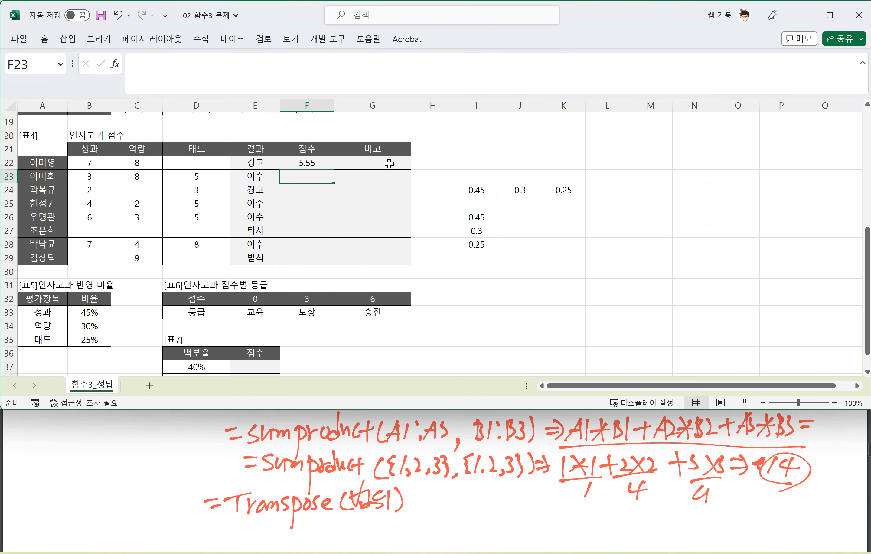
Step: Fill the score formula from F22 down through F29 and bring the question PDF back up
{"action": "left_click", "coordinate": [316, 162]}
{"action": "left_click_drag", "start_coordinate": [334, 170], "coordinate": [324, 260]}
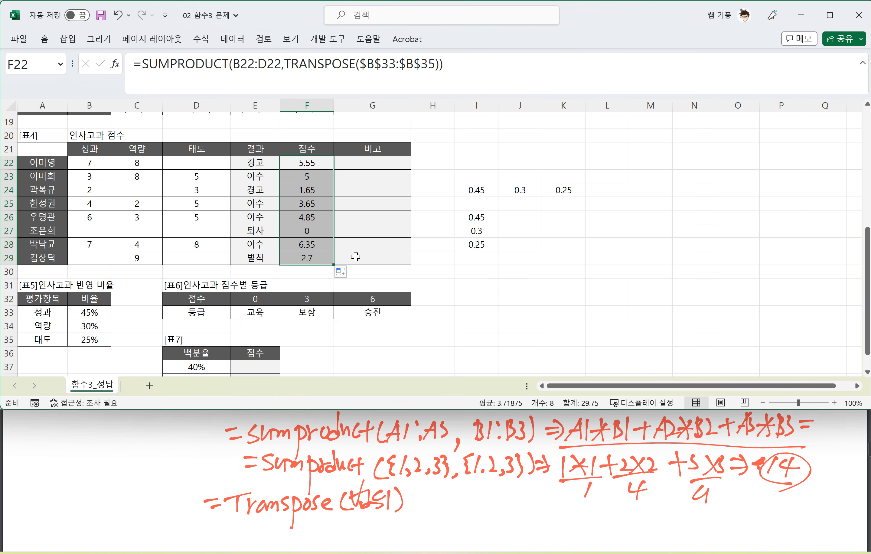
{"action": "left_click", "coordinate": [219, 472]}
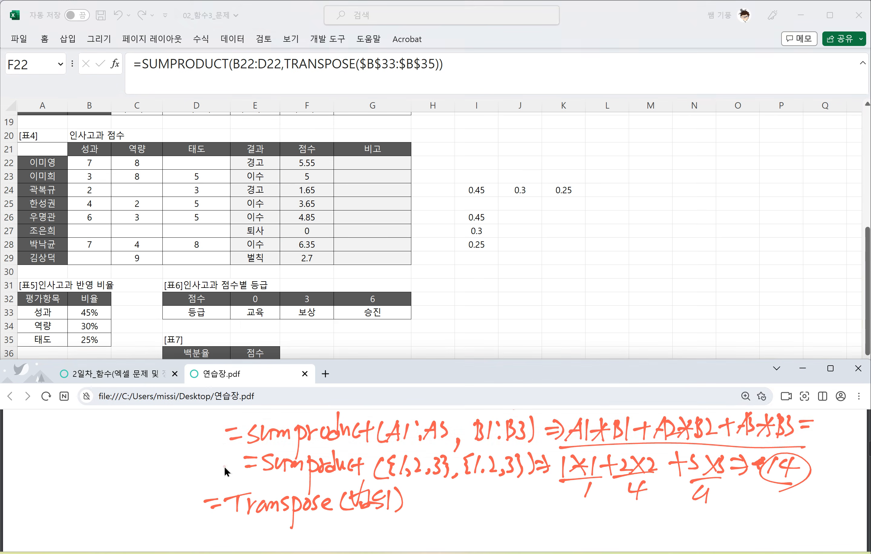
{"action": "left_click", "coordinate": [134, 372]}
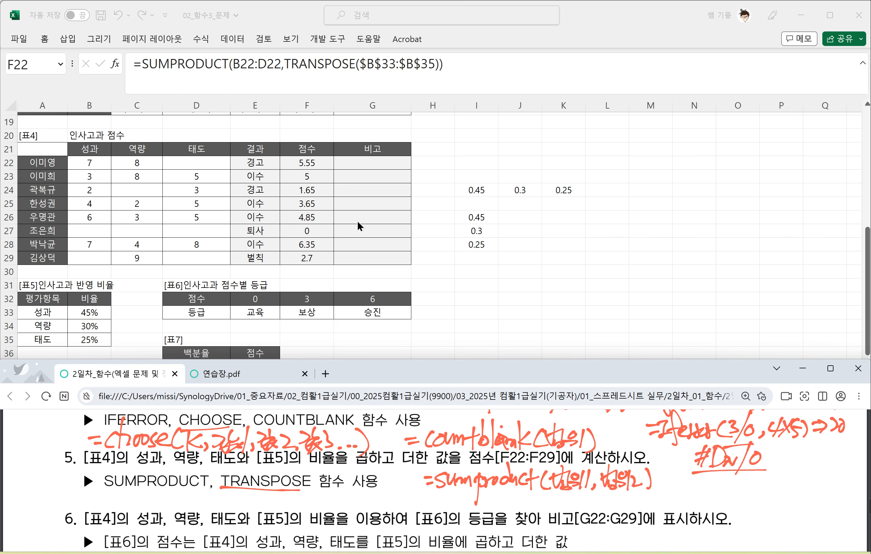
{"action": "left_click", "coordinate": [320, 194]}
{"action": "left_click", "coordinate": [305, 169]}
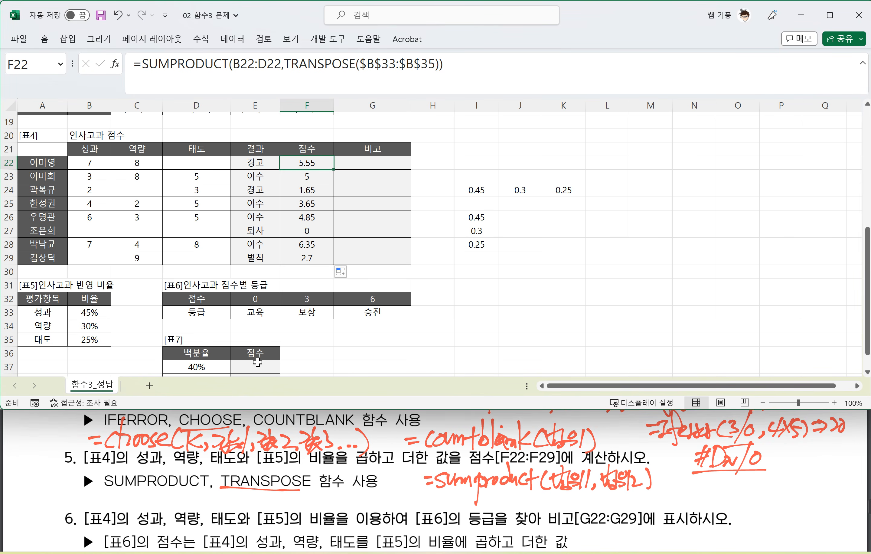
Step: Underline and box "[표4]의 성과, 역량, 태도를 [표5]의 비율에 곱하고 더한 값" in question 6's zero-value condition
{"action": "scroll", "coordinate": [202, 487], "scroll_direction": "down", "scroll_amount": 2}
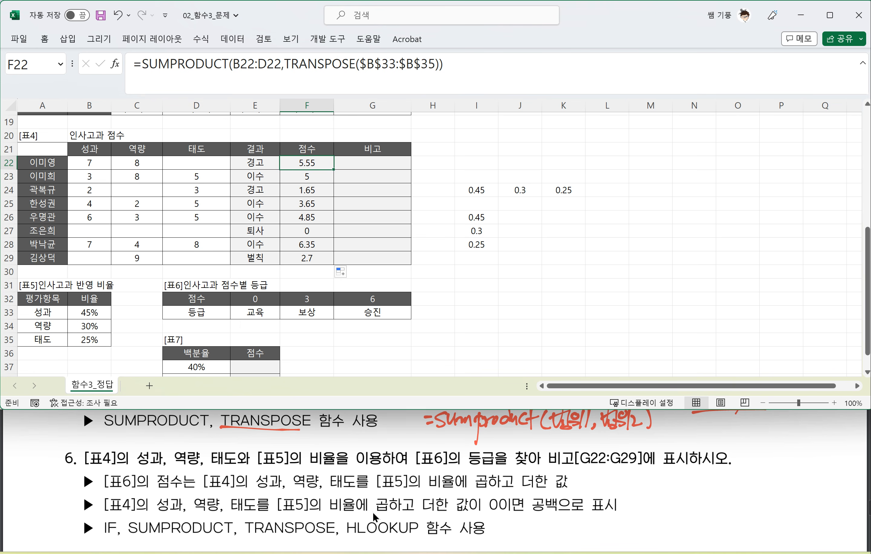
{"action": "left_click_drag", "start_coordinate": [107, 511], "coordinate": [190, 512]}
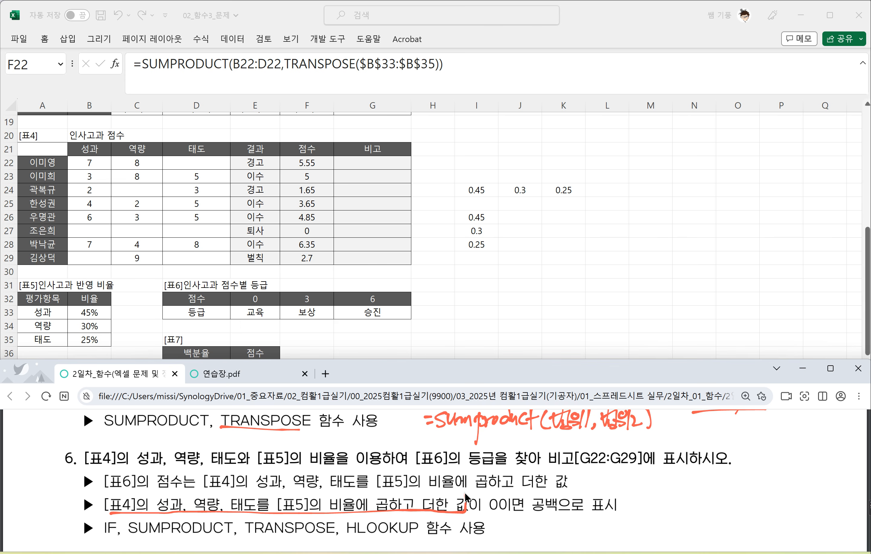
{"action": "left_click_drag", "start_coordinate": [466, 497], "coordinate": [163, 492]}
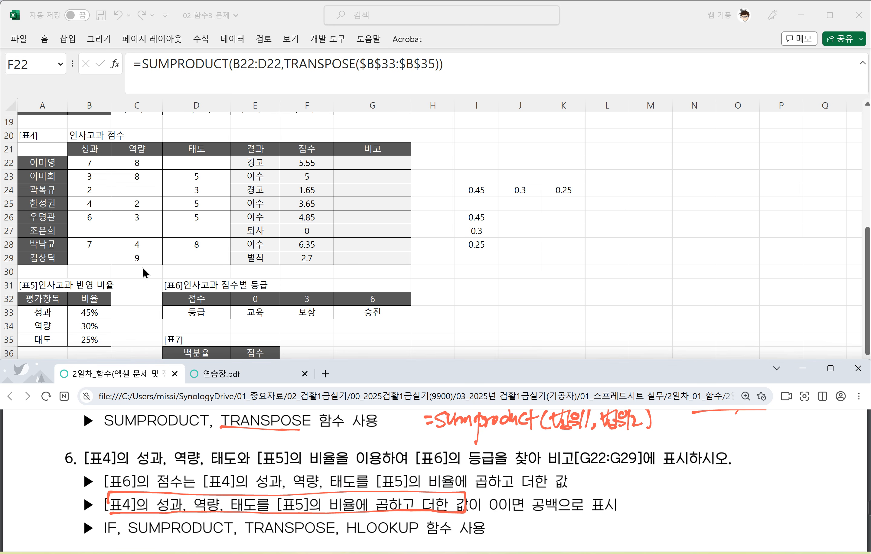
{"action": "left_click", "coordinate": [373, 162]}
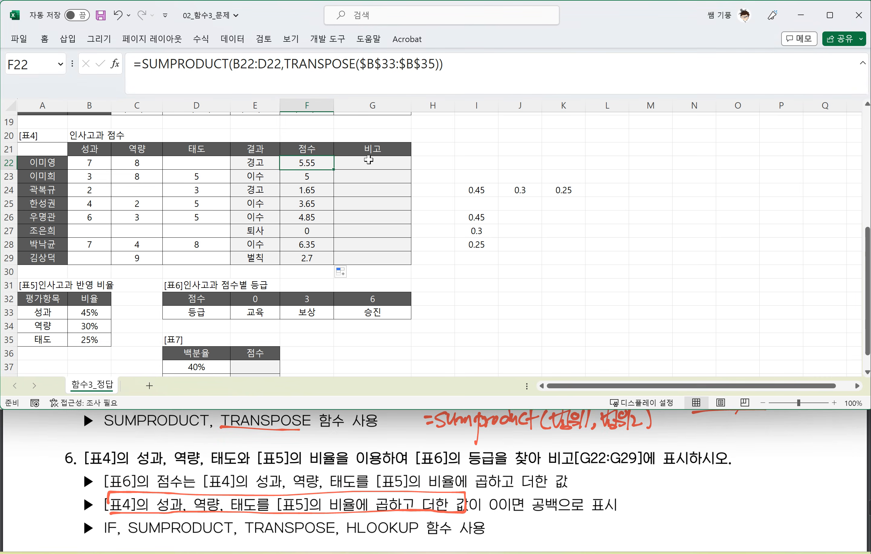
Step: Begin a formula in G22, and handwrite "=Hlookup(기준셀,참조범위,행번호,0)" with a 1 under the 0 beside question 6's function list in the PDF
{"action": "left_click", "coordinate": [367, 163]}
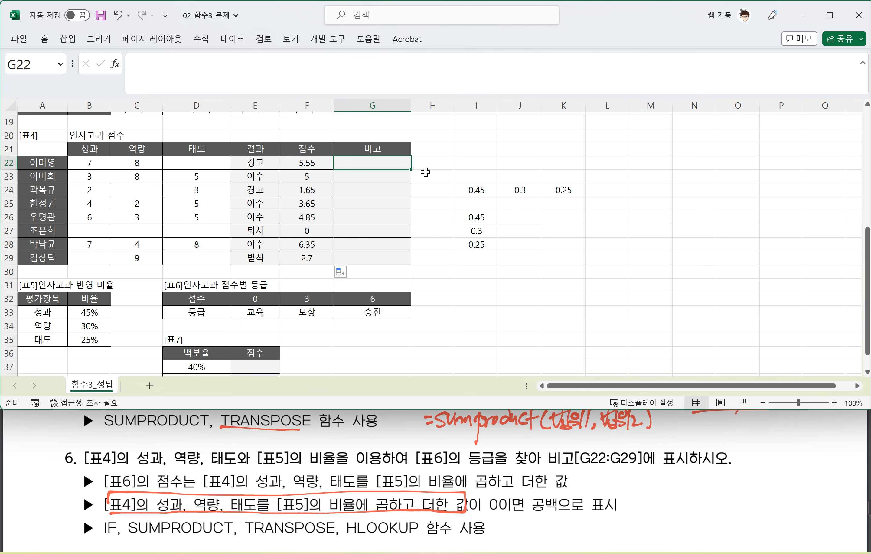
{"action": "type", "text": "="}
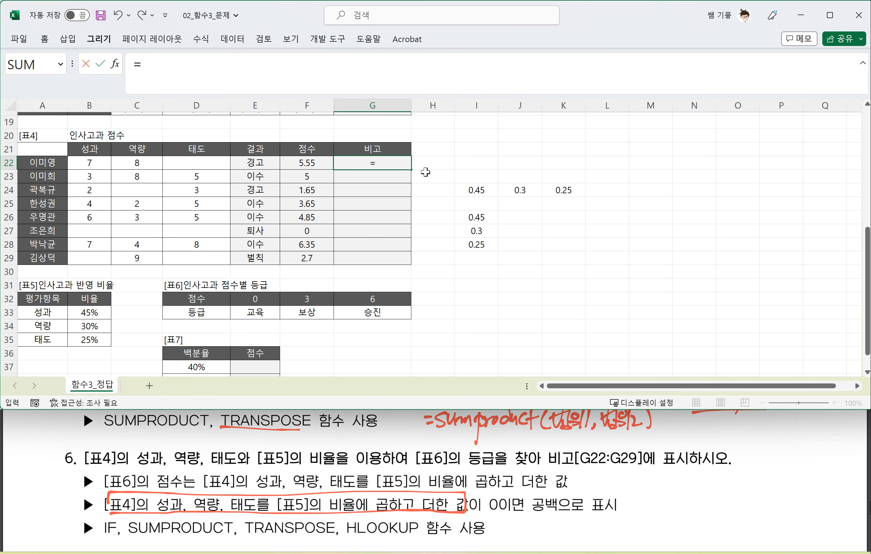
{"action": "left_click", "coordinate": [435, 482]}
{"action": "scroll", "coordinate": [436, 483], "scroll_direction": "down", "scroll_amount": 1}
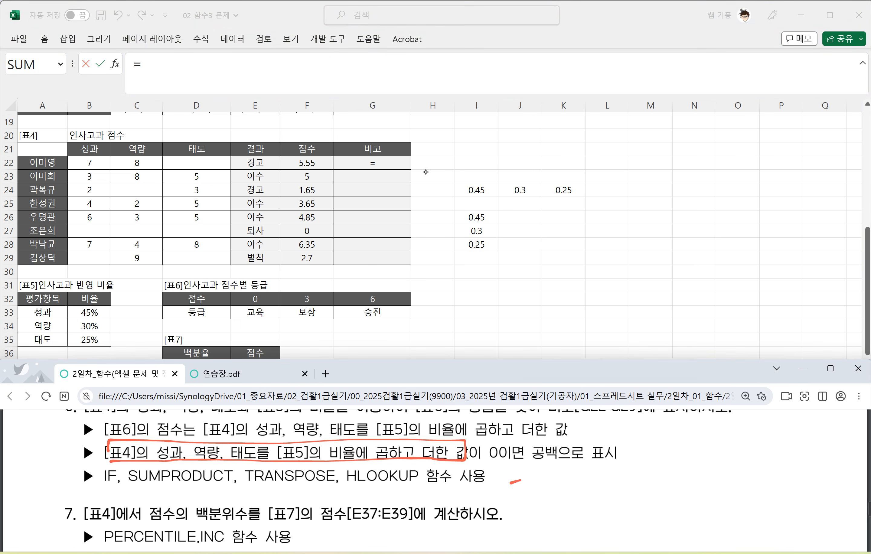
{"action": "left_click_drag", "start_coordinate": [529, 472], "coordinate": [529, 489]}
{"action": "mouse_move", "coordinate": [529, 481]}
{"action": "left_mouse_down"}
{"action": "mouse_move", "coordinate": [537, 480]}
{"action": "mouse_move", "coordinate": [537, 493]}
{"action": "left_mouse_up"}
{"action": "mouse_move", "coordinate": [543, 461]}
{"action": "left_mouse_down"}
{"action": "mouse_move", "coordinate": [544, 493]}
{"action": "mouse_move", "coordinate": [566, 490]}
{"action": "left_mouse_up"}
{"action": "mouse_move", "coordinate": [563, 479]}
{"action": "left_mouse_down"}
{"action": "mouse_move", "coordinate": [577, 473]}
{"action": "mouse_move", "coordinate": [578, 485]}
{"action": "left_mouse_up"}
{"action": "mouse_move", "coordinate": [578, 475]}
{"action": "left_mouse_down"}
{"action": "mouse_move", "coordinate": [588, 475]}
{"action": "mouse_move", "coordinate": [590, 499]}
{"action": "left_mouse_up"}
{"action": "mouse_move", "coordinate": [589, 472]}
{"action": "left_mouse_down"}
{"action": "mouse_move", "coordinate": [588, 483]}
{"action": "mouse_move", "coordinate": [624, 467]}
{"action": "left_mouse_up"}
{"action": "mouse_move", "coordinate": [620, 472]}
{"action": "left_mouse_down"}
{"action": "mouse_move", "coordinate": [619, 485]}
{"action": "mouse_move", "coordinate": [630, 475]}
{"action": "left_mouse_up"}
{"action": "left_click_drag", "start_coordinate": [619, 480], "coordinate": [635, 482]}
{"action": "left_click_drag", "start_coordinate": [623, 480], "coordinate": [638, 486]}
{"action": "left_click_drag", "start_coordinate": [646, 466], "coordinate": [651, 476]}
{"action": "left_click_drag", "start_coordinate": [640, 475], "coordinate": [654, 488]}
{"action": "mouse_move", "coordinate": [658, 478]}
{"action": "left_mouse_down"}
{"action": "mouse_move", "coordinate": [656, 487]}
{"action": "mouse_move", "coordinate": [679, 476]}
{"action": "left_mouse_up"}
{"action": "left_click_drag", "start_coordinate": [677, 469], "coordinate": [680, 488]}
{"action": "left_click_drag", "start_coordinate": [682, 467], "coordinate": [699, 482]}
{"action": "mouse_move", "coordinate": [695, 472]}
{"action": "left_mouse_down"}
{"action": "mouse_move", "coordinate": [708, 469]}
{"action": "mouse_move", "coordinate": [708, 481]}
{"action": "left_mouse_up"}
{"action": "mouse_move", "coordinate": [702, 479]}
{"action": "left_mouse_down"}
{"action": "mouse_move", "coordinate": [712, 485]}
{"action": "mouse_move", "coordinate": [717, 474]}
{"action": "left_mouse_up"}
{"action": "mouse_move", "coordinate": [710, 483]}
{"action": "left_mouse_down"}
{"action": "mouse_move", "coordinate": [757, 481]}
{"action": "mouse_move", "coordinate": [770, 463]}
{"action": "mouse_move", "coordinate": [771, 477]}
{"action": "left_mouse_up"}
{"action": "left_click_drag", "start_coordinate": [763, 482], "coordinate": [791, 468]}
{"action": "left_click_drag", "start_coordinate": [801, 463], "coordinate": [792, 505]}
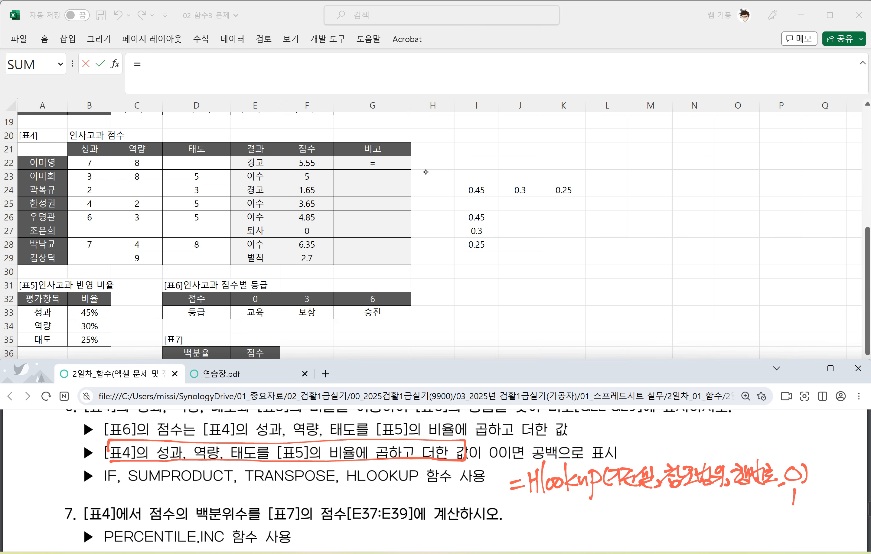
Step: Handwrite the note "0=false → 정확한 값" beneath the HLOOKUP syntax
{"action": "left_click_drag", "start_coordinate": [592, 503], "coordinate": [610, 503]}
{"action": "mouse_move", "coordinate": [602, 510]}
{"action": "left_mouse_down"}
{"action": "mouse_move", "coordinate": [616, 519]}
{"action": "mouse_move", "coordinate": [622, 507]}
{"action": "left_mouse_up"}
{"action": "left_click_drag", "start_coordinate": [628, 505], "coordinate": [647, 513]}
{"action": "mouse_move", "coordinate": [651, 509]}
{"action": "left_mouse_down"}
{"action": "mouse_move", "coordinate": [683, 505]}
{"action": "mouse_move", "coordinate": [679, 513]}
{"action": "left_mouse_up"}
{"action": "left_click_drag", "start_coordinate": [688, 498], "coordinate": [705, 497]}
{"action": "left_click_drag", "start_coordinate": [703, 498], "coordinate": [691, 510]}
{"action": "left_click_drag", "start_coordinate": [696, 503], "coordinate": [706, 510]}
{"action": "left_click_drag", "start_coordinate": [710, 496], "coordinate": [718, 503]}
{"action": "left_click_drag", "start_coordinate": [710, 501], "coordinate": [722, 509]}
{"action": "mouse_move", "coordinate": [715, 510]}
{"action": "left_mouse_down"}
{"action": "mouse_move", "coordinate": [724, 516]}
{"action": "mouse_move", "coordinate": [732, 504]}
{"action": "left_mouse_up"}
{"action": "mouse_move", "coordinate": [724, 505]}
{"action": "left_mouse_down"}
{"action": "mouse_move", "coordinate": [736, 502]}
{"action": "mouse_move", "coordinate": [737, 513]}
{"action": "left_mouse_up"}
{"action": "left_click_drag", "start_coordinate": [736, 506], "coordinate": [738, 514]}
{"action": "left_click_drag", "start_coordinate": [745, 494], "coordinate": [759, 507]}
{"action": "left_click_drag", "start_coordinate": [748, 503], "coordinate": [761, 515]}
{"action": "mouse_move", "coordinate": [755, 504]}
{"action": "left_mouse_down"}
{"action": "mouse_move", "coordinate": [766, 520]}
{"action": "mouse_move", "coordinate": [773, 516]}
{"action": "left_mouse_up"}
Step: Handwrite the note "1=True → 유사한 값" under the exact-match note
{"action": "scroll", "coordinate": [436, 475], "scroll_direction": "down", "scroll_amount": 1}
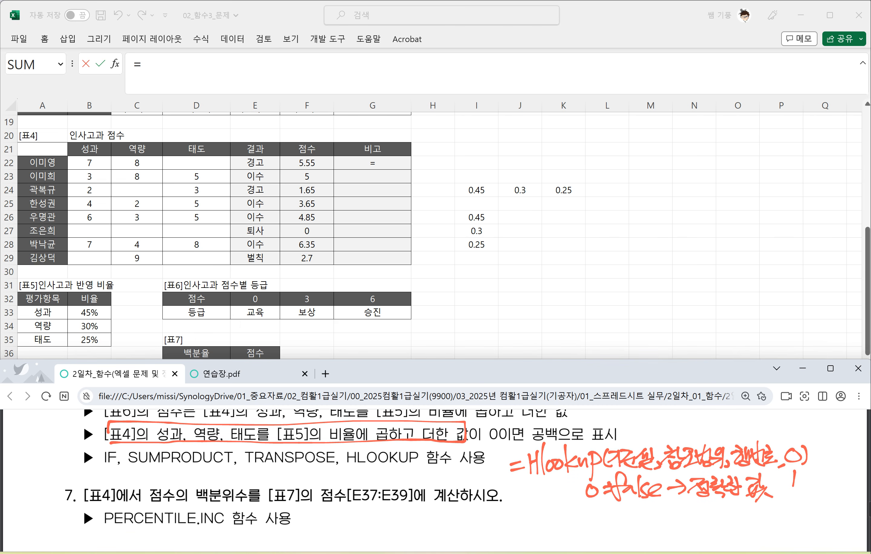
{"action": "left_click_drag", "start_coordinate": [592, 504], "coordinate": [589, 521]}
{"action": "left_click_drag", "start_coordinate": [599, 510], "coordinate": [610, 518]}
{"action": "mouse_move", "coordinate": [610, 507]}
{"action": "left_mouse_down"}
{"action": "mouse_move", "coordinate": [626, 504]}
{"action": "mouse_move", "coordinate": [630, 524]}
{"action": "left_mouse_up"}
{"action": "left_click_drag", "start_coordinate": [626, 513], "coordinate": [641, 524]}
{"action": "left_click_drag", "start_coordinate": [640, 518], "coordinate": [680, 516]}
{"action": "left_click_drag", "start_coordinate": [697, 503], "coordinate": [706, 526]}
{"action": "left_click_drag", "start_coordinate": [710, 507], "coordinate": [720, 526]}
{"action": "left_click_drag", "start_coordinate": [718, 515], "coordinate": [734, 505]}
{"action": "left_click_drag", "start_coordinate": [726, 513], "coordinate": [740, 523]}
{"action": "left_click_drag", "start_coordinate": [733, 519], "coordinate": [764, 513]}
{"action": "left_click_drag", "start_coordinate": [766, 501], "coordinate": [762, 527]}
{"action": "left_click_drag", "start_coordinate": [764, 512], "coordinate": [770, 517]}
{"action": "mouse_move", "coordinate": [755, 519]}
{"action": "left_mouse_down"}
{"action": "mouse_move", "coordinate": [775, 526]}
{"action": "mouse_move", "coordinate": [761, 527]}
{"action": "left_mouse_up"}
{"action": "left_click_drag", "start_coordinate": [768, 517], "coordinate": [776, 527]}
{"action": "left_click", "coordinate": [781, 524]}
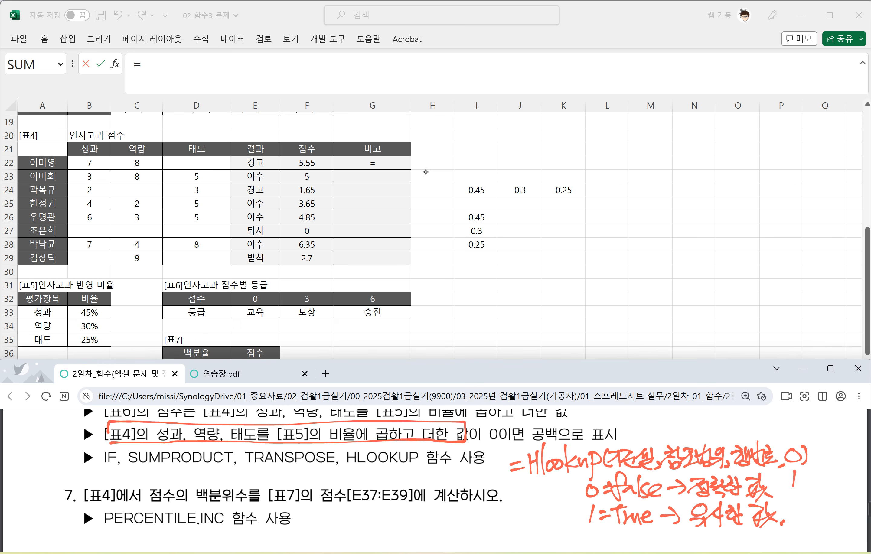
Step: Return to G22's formula in the worksheet and enter SUMPRODUCT with B22:D22 as its first array
{"action": "left_click", "coordinate": [397, 167]}
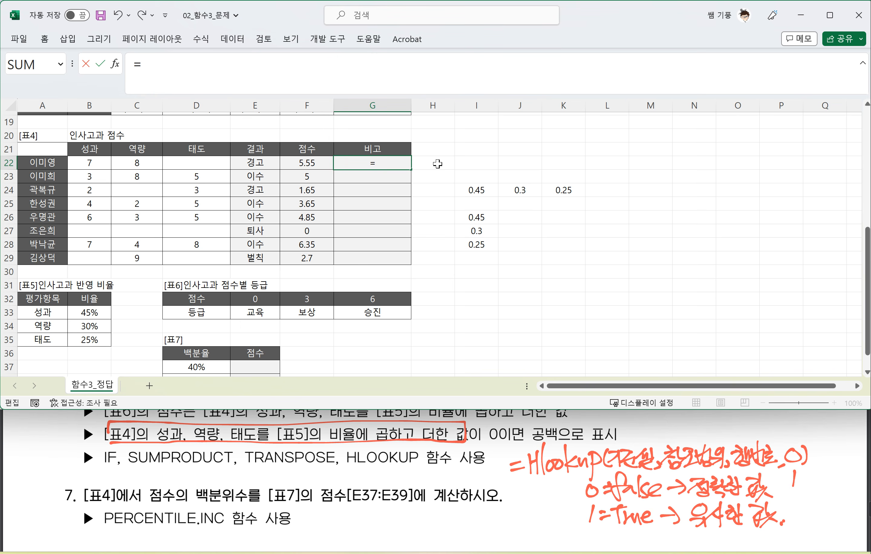
{"action": "type", "text": "SU"}
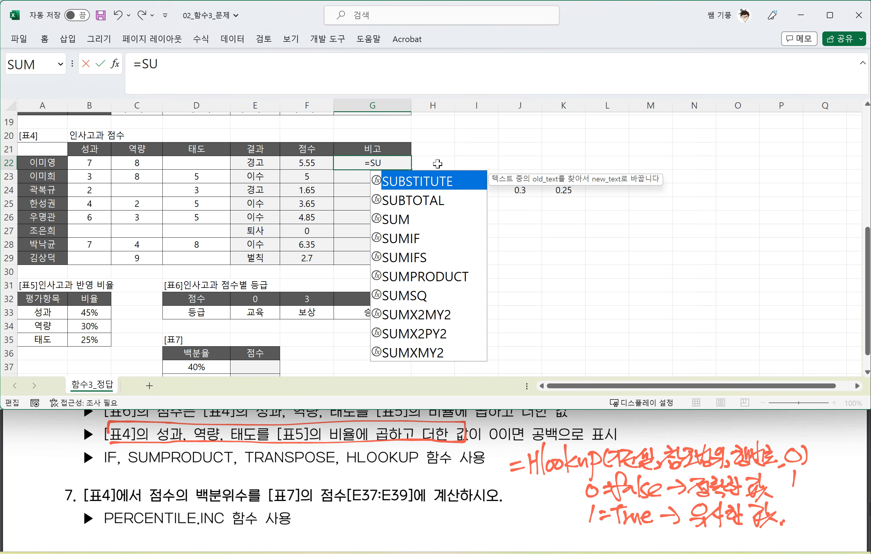
{"action": "type", "text": "P"}
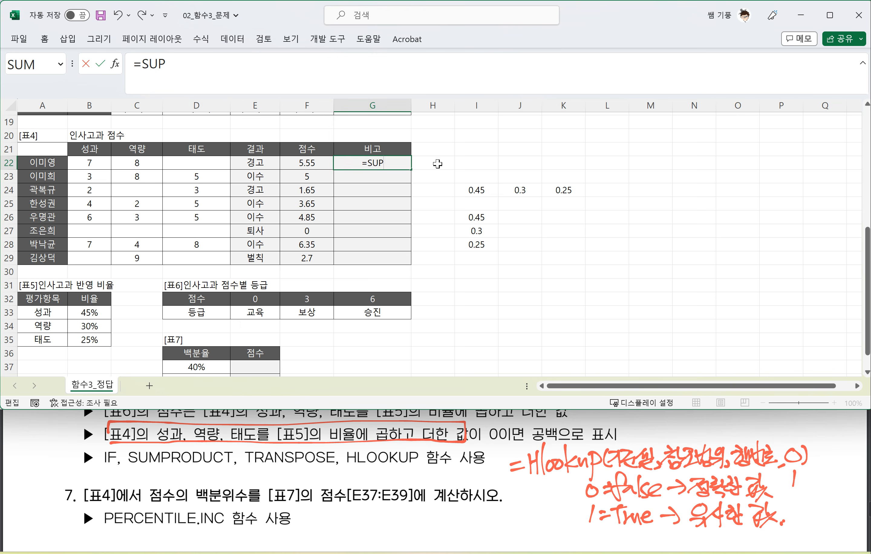
{"action": "key", "text": "BackSpace"}
{"action": "type", "text": "MP"}
{"action": "key", "text": "Tab"}
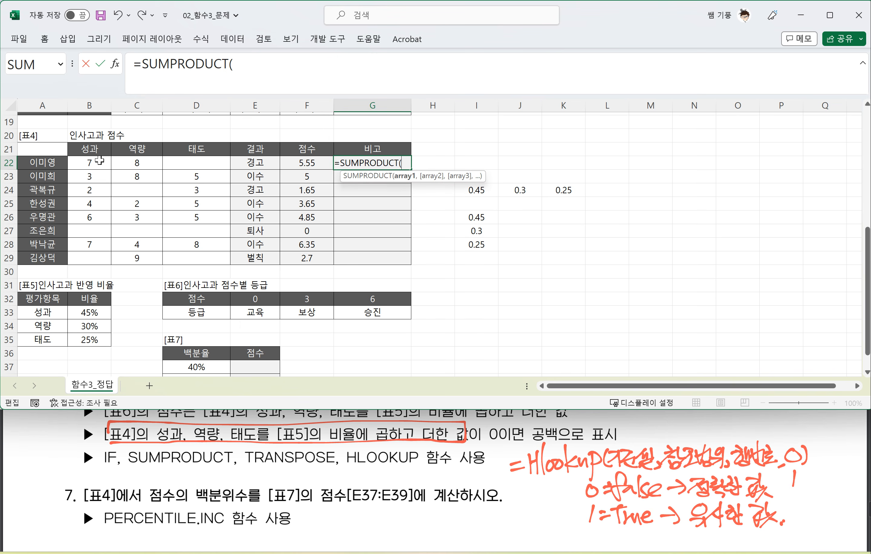
{"action": "left_click_drag", "start_coordinate": [94, 163], "coordinate": [186, 162]}
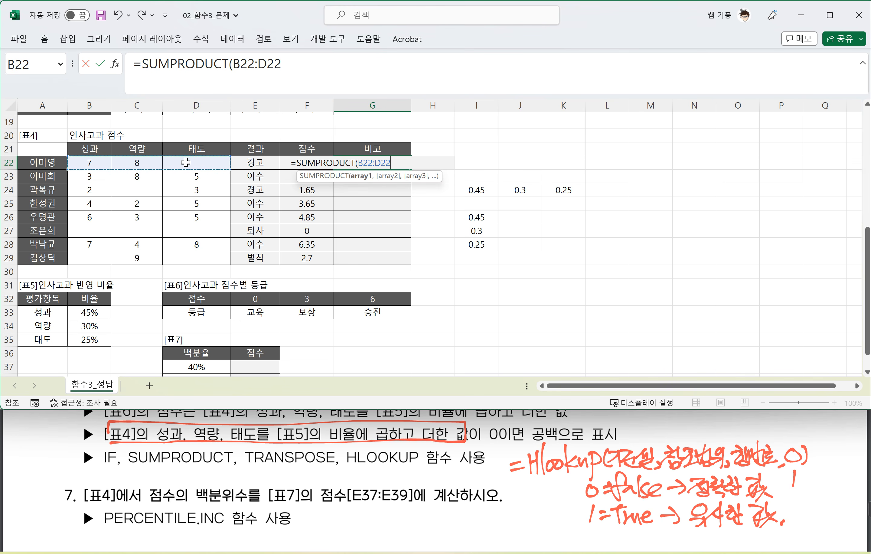
{"action": "type", "text": ","}
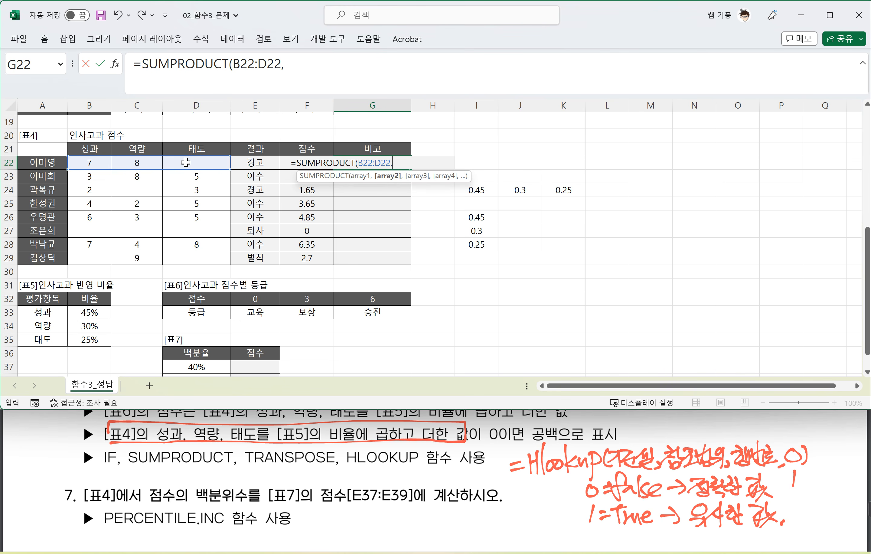
{"action": "type", "text": "TR"}
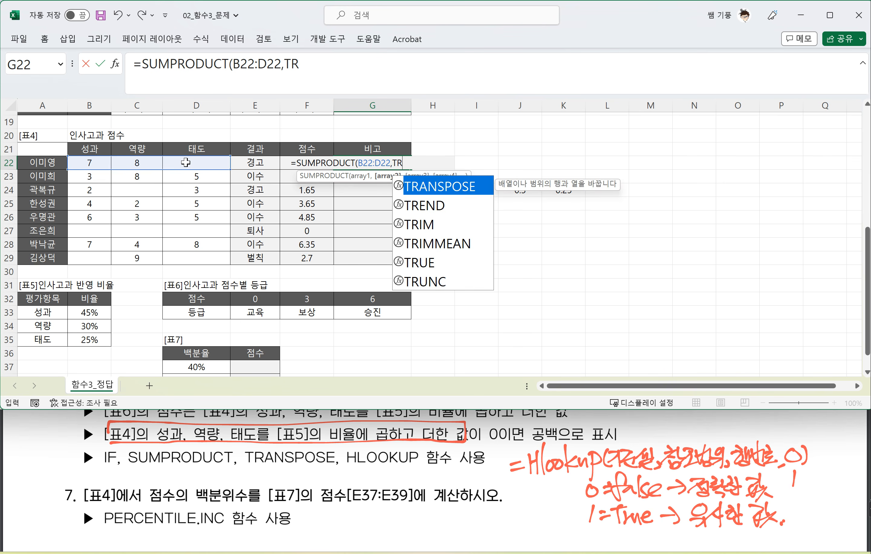
Step: Add TRANSPOSE($B$33:$B$35) as the second array of G22's SUMPRODUCT and complete the formula
{"action": "key", "text": "Tab"}
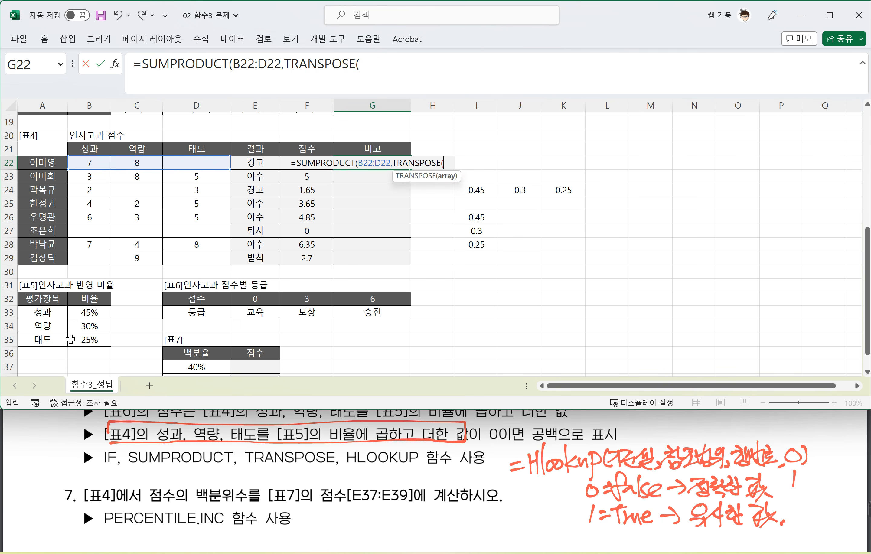
{"action": "left_click_drag", "start_coordinate": [87, 311], "coordinate": [89, 335]}
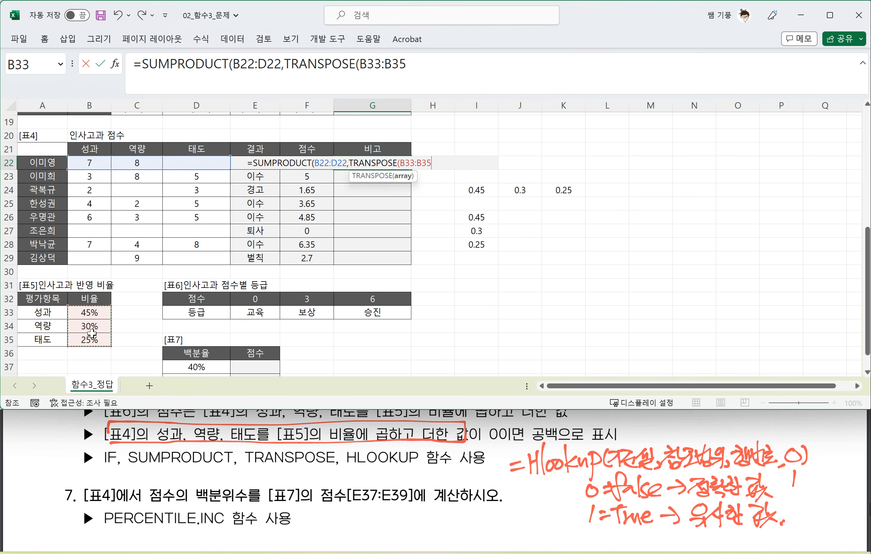
{"action": "key", "text": "F4"}
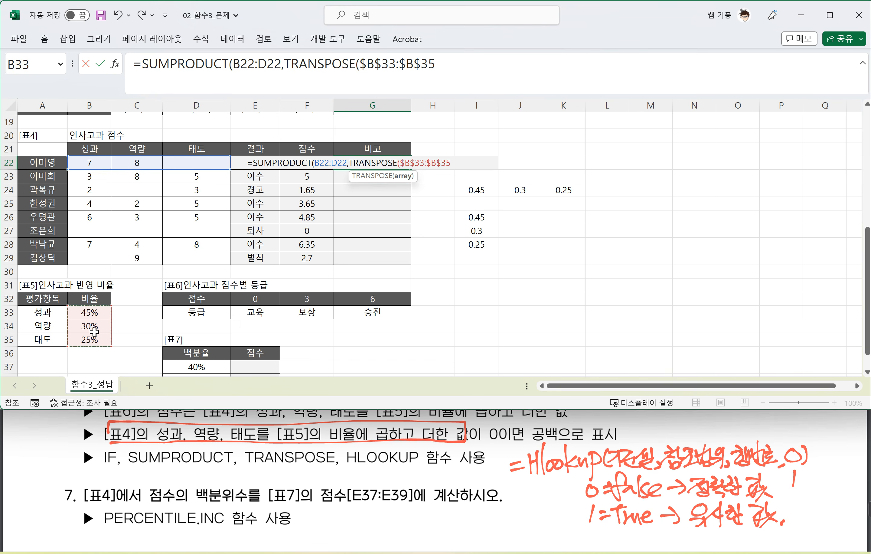
{"action": "type", "text": ")"}
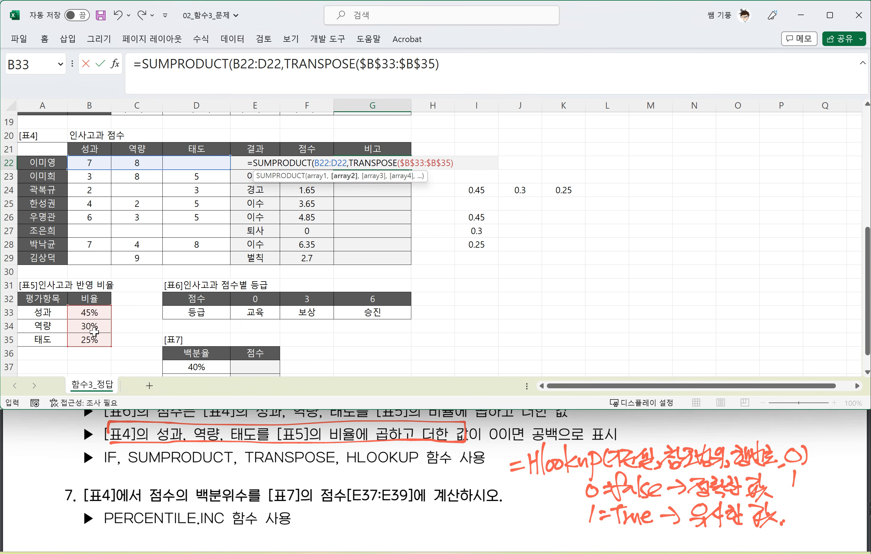
{"action": "type", "text": ")"}
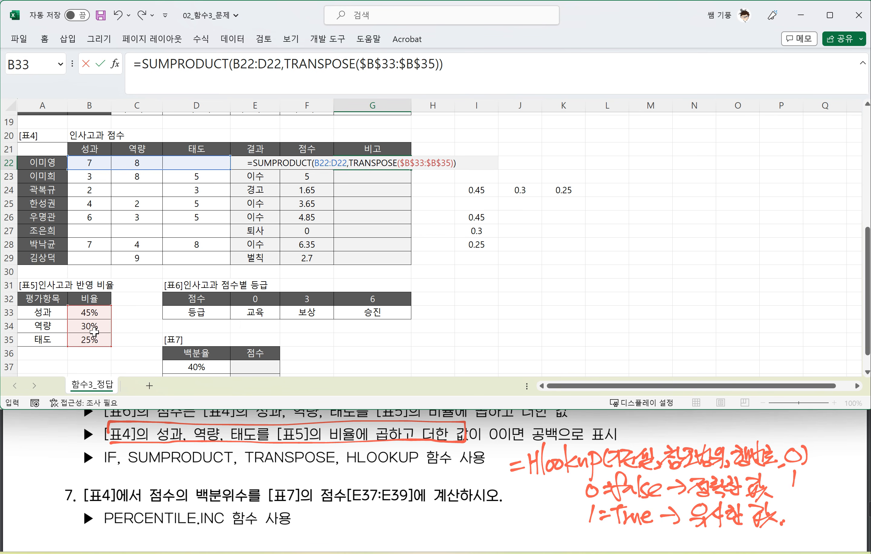
{"action": "key", "text": "Return"}
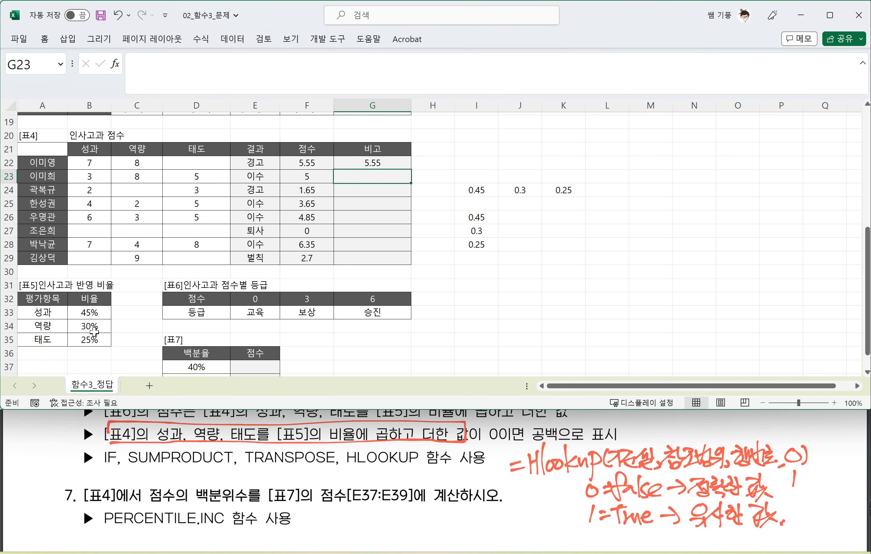
Step: Fill the SUMPRODUCT formula from G22 down through G29
{"action": "left_click", "coordinate": [387, 160]}
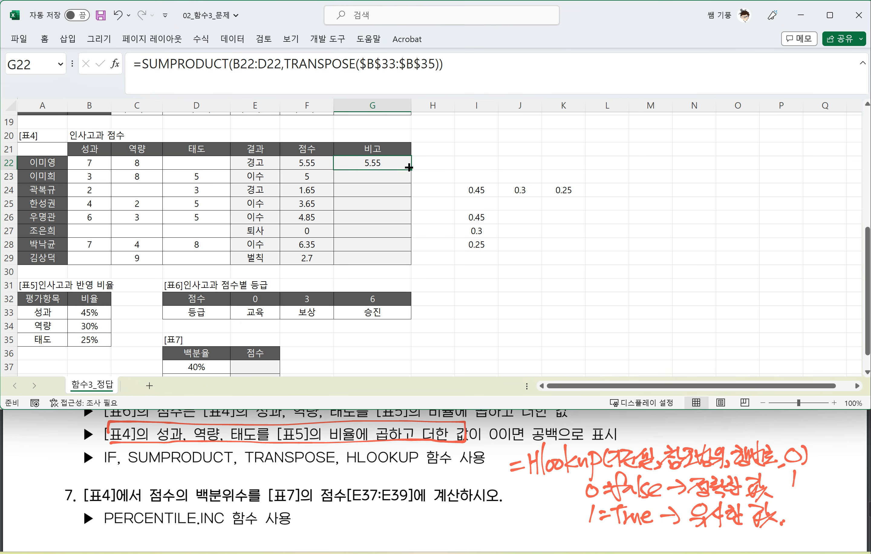
{"action": "left_click_drag", "start_coordinate": [411, 171], "coordinate": [405, 260]}
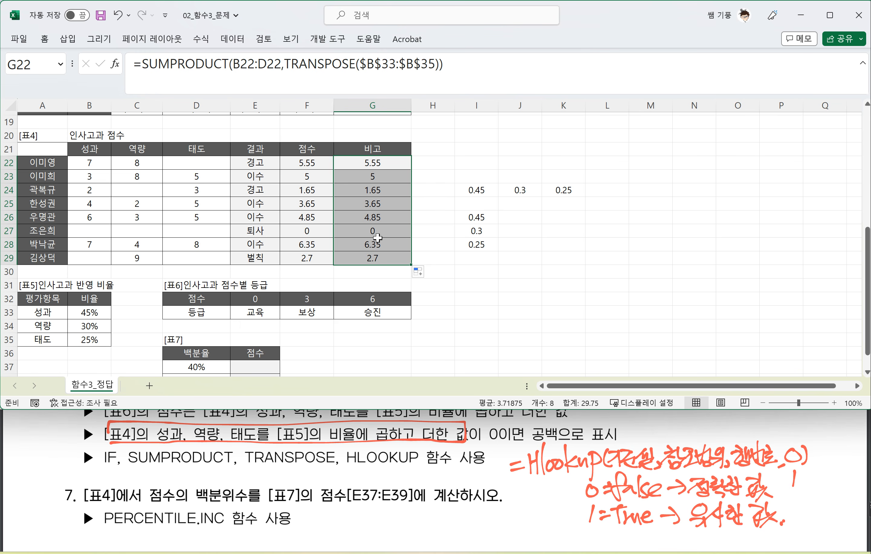
{"action": "left_click", "coordinate": [476, 190]}
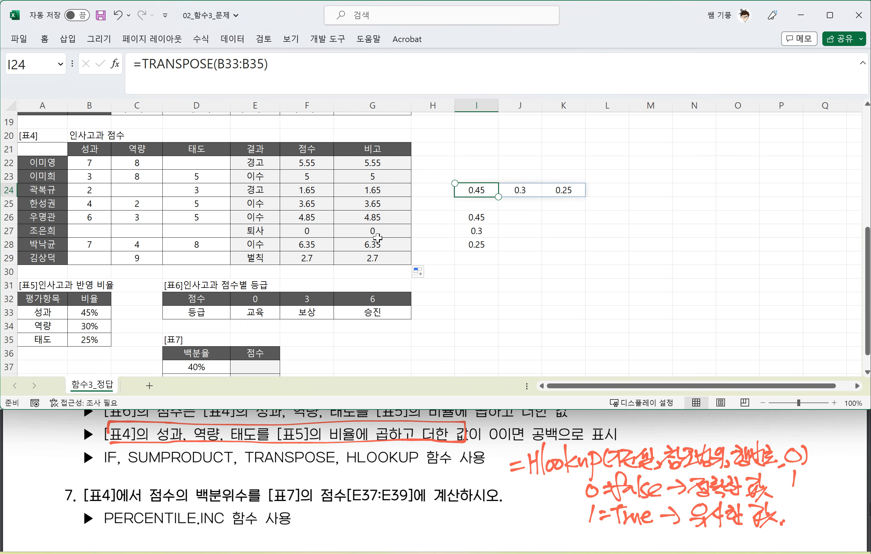
{"action": "left_click", "coordinate": [563, 217]}
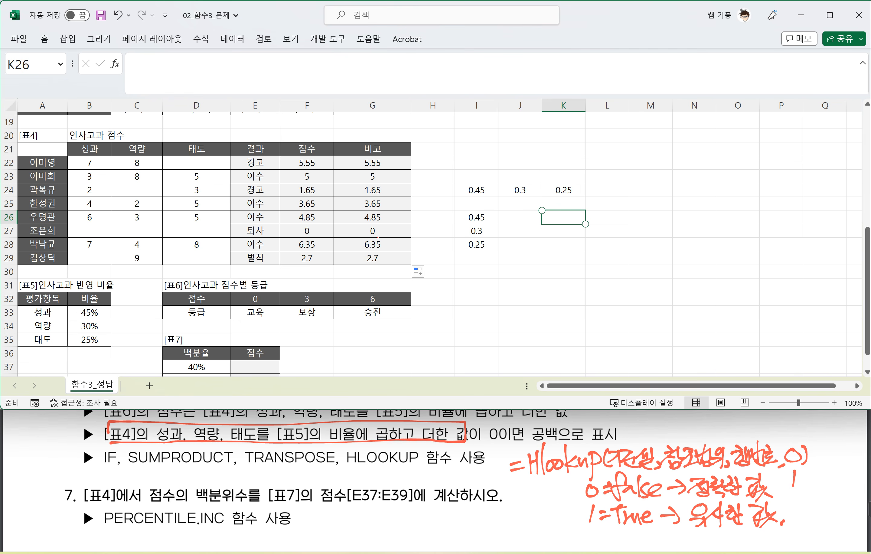
Step: Circle the value in G22 and label it "기준셀" with an arrow
{"action": "mouse_move", "coordinate": [373, 171]}
{"action": "left_mouse_down"}
{"action": "mouse_move", "coordinate": [392, 147]}
{"action": "mouse_move", "coordinate": [373, 172]}
{"action": "left_mouse_up"}
{"action": "left_click_drag", "start_coordinate": [390, 151], "coordinate": [425, 151]}
{"action": "mouse_move", "coordinate": [432, 135]}
{"action": "left_mouse_down"}
{"action": "mouse_move", "coordinate": [436, 156]}
{"action": "mouse_move", "coordinate": [471, 151]}
{"action": "left_mouse_up"}
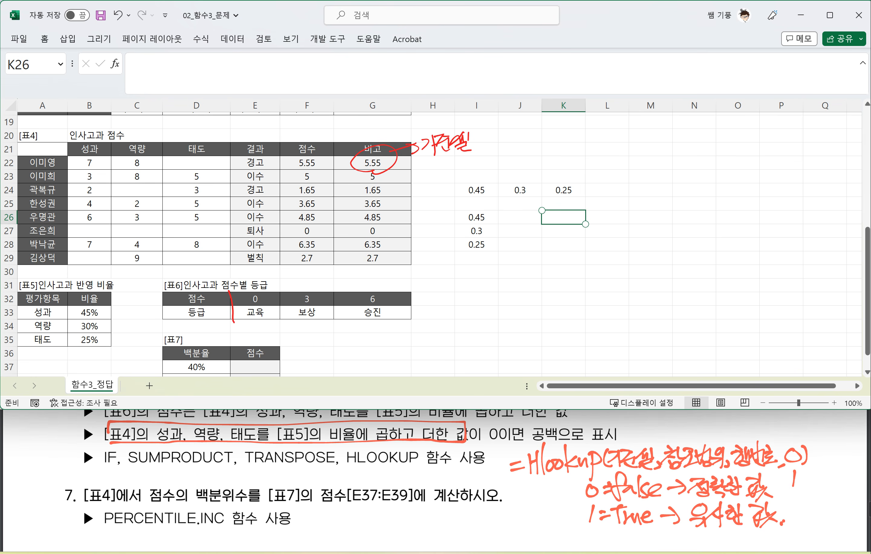
Step: Box E32:G33 in [표6], label it "참조범위", and mark the 점수 row as 1
{"action": "mouse_move", "coordinate": [233, 321]}
{"action": "left_mouse_down"}
{"action": "mouse_move", "coordinate": [401, 317]}
{"action": "mouse_move", "coordinate": [357, 289]}
{"action": "mouse_move", "coordinate": [231, 291]}
{"action": "left_mouse_up"}
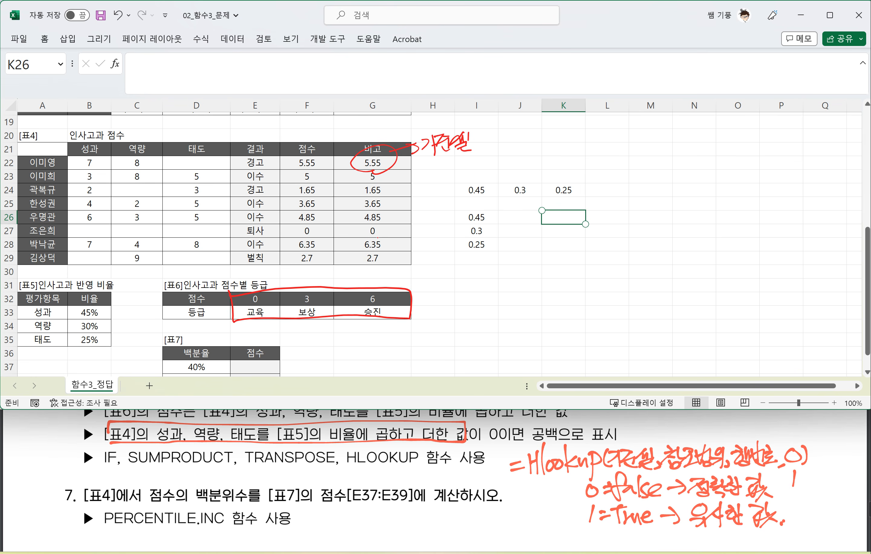
{"action": "mouse_move", "coordinate": [420, 293]}
{"action": "left_mouse_down"}
{"action": "mouse_move", "coordinate": [436, 304]}
{"action": "mouse_move", "coordinate": [429, 313]}
{"action": "left_mouse_up"}
{"action": "mouse_move", "coordinate": [440, 290]}
{"action": "left_mouse_down"}
{"action": "mouse_move", "coordinate": [439, 314]}
{"action": "mouse_move", "coordinate": [453, 309]}
{"action": "left_mouse_up"}
{"action": "left_click_drag", "start_coordinate": [455, 293], "coordinate": [465, 307]}
{"action": "mouse_move", "coordinate": [457, 297]}
{"action": "left_mouse_down"}
{"action": "mouse_move", "coordinate": [472, 293]}
{"action": "mouse_move", "coordinate": [486, 304]}
{"action": "left_mouse_up"}
{"action": "left_click_drag", "start_coordinate": [487, 297], "coordinate": [485, 306]}
{"action": "left_click_drag", "start_coordinate": [498, 284], "coordinate": [495, 300]}
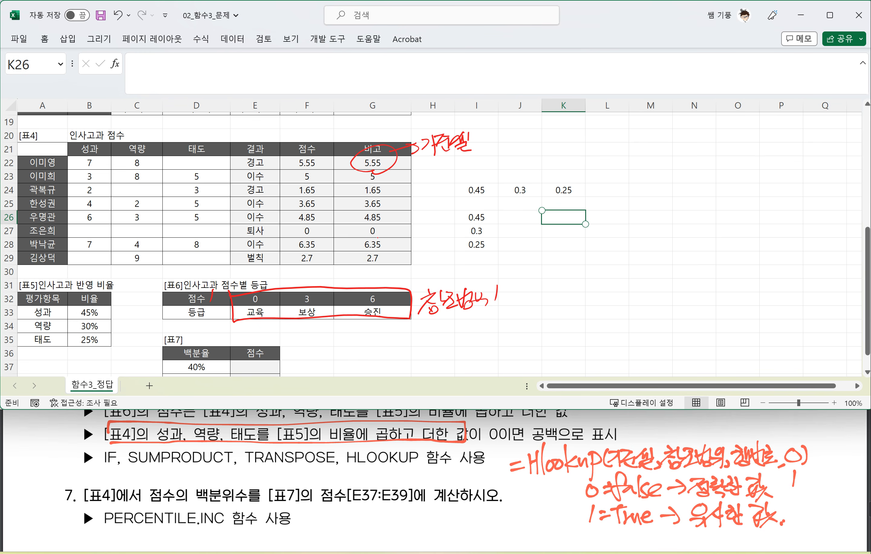
Step: Mark [표6]'s 등급 row as 2 and label it "행번호" with an arrow
{"action": "mouse_move", "coordinate": [204, 311]}
{"action": "left_mouse_down"}
{"action": "mouse_move", "coordinate": [219, 311]}
{"action": "mouse_move", "coordinate": [195, 334]}
{"action": "left_mouse_up"}
{"action": "mouse_move", "coordinate": [206, 324]}
{"action": "left_mouse_down"}
{"action": "mouse_move", "coordinate": [221, 345]}
{"action": "mouse_move", "coordinate": [230, 341]}
{"action": "left_mouse_up"}
{"action": "mouse_move", "coordinate": [229, 336]}
{"action": "left_mouse_down"}
{"action": "mouse_move", "coordinate": [240, 321]}
{"action": "mouse_move", "coordinate": [249, 339]}
{"action": "left_mouse_up"}
{"action": "left_click_drag", "start_coordinate": [245, 341], "coordinate": [272, 327]}
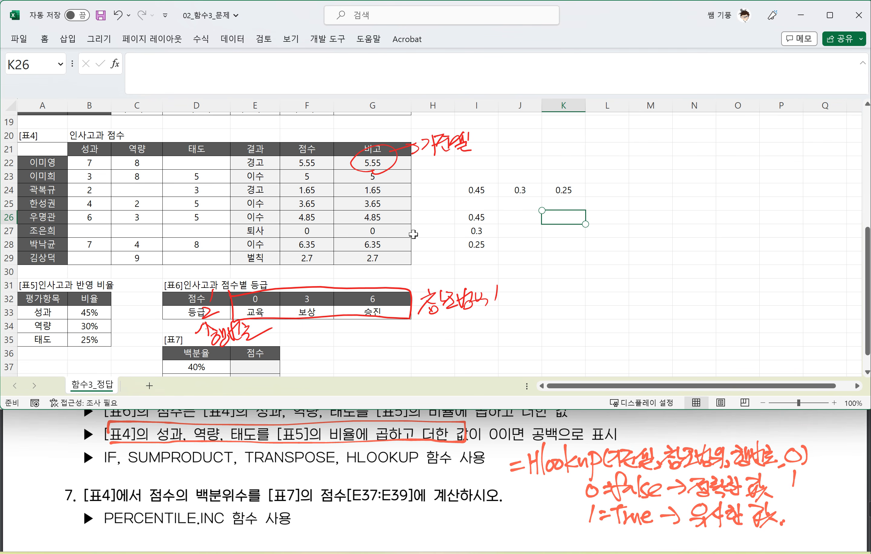
Step: Insert HLOOKUP at the start of G22's formula, using the SUMPRODUCT expression as its lookup value
{"action": "left_click", "coordinate": [373, 161]}
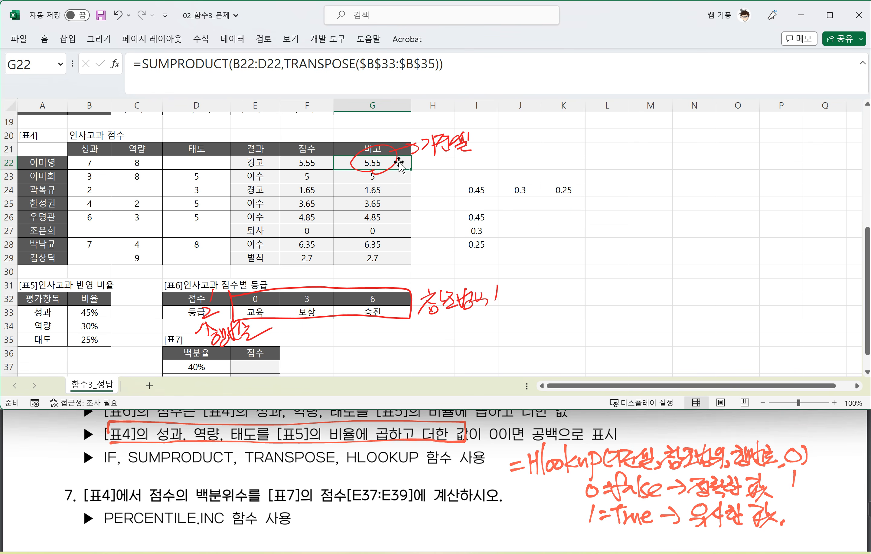
{"action": "left_click", "coordinate": [397, 69]}
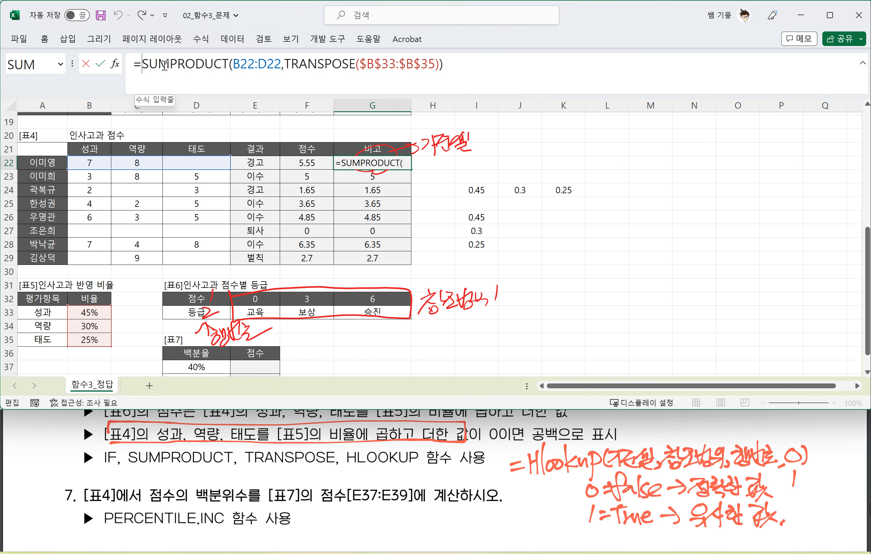
{"action": "type", "text": "HL"}
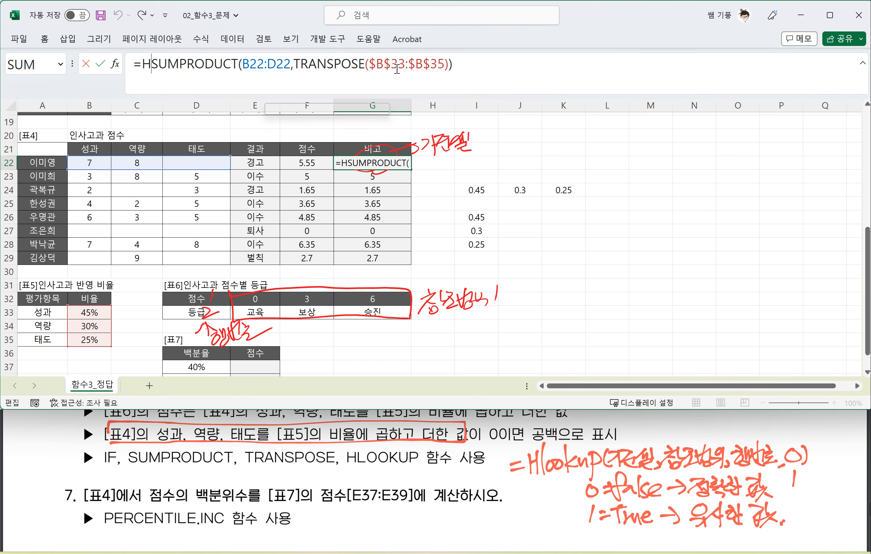
{"action": "key", "text": "Tab"}
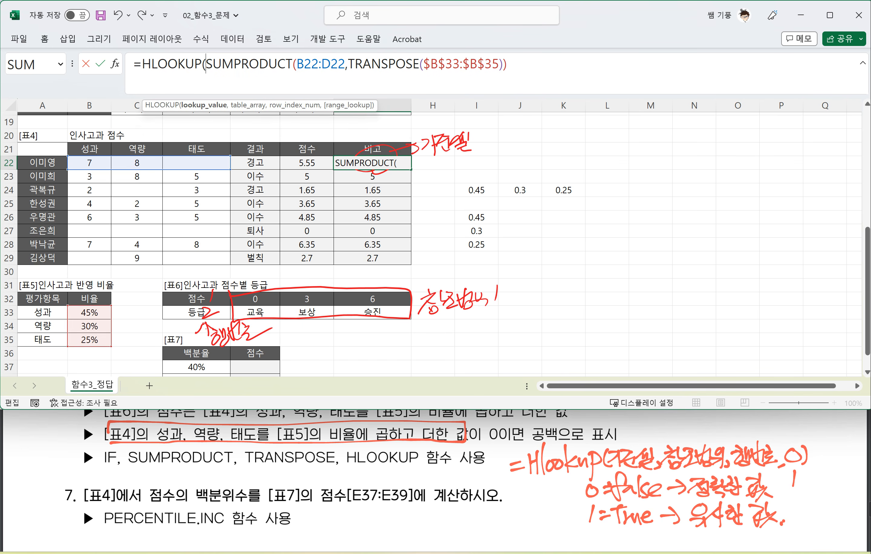
{"action": "left_click", "coordinate": [543, 64]}
{"action": "type", "text": ","}
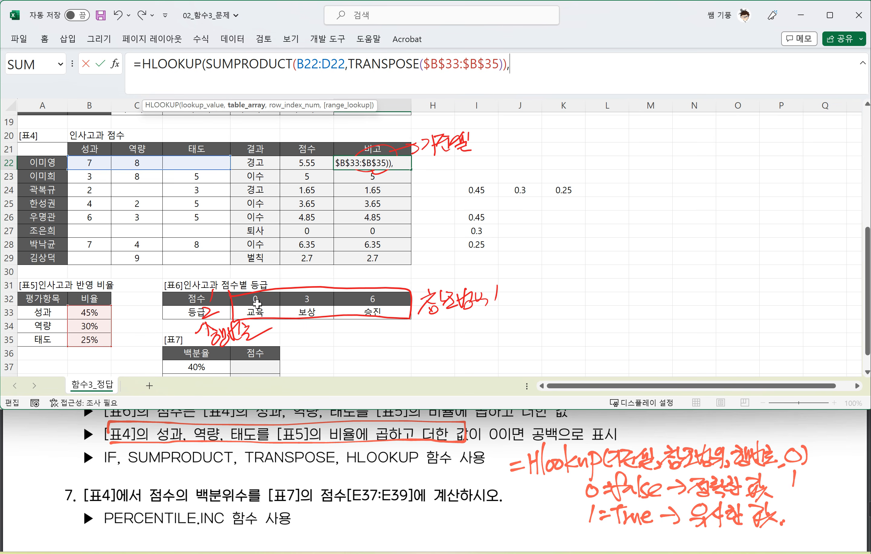
Step: Complete G22's HLOOKUP with the absolute range $E$32:$G$33, row number 2 and match type 1
{"action": "left_click_drag", "start_coordinate": [254, 300], "coordinate": [386, 304]}
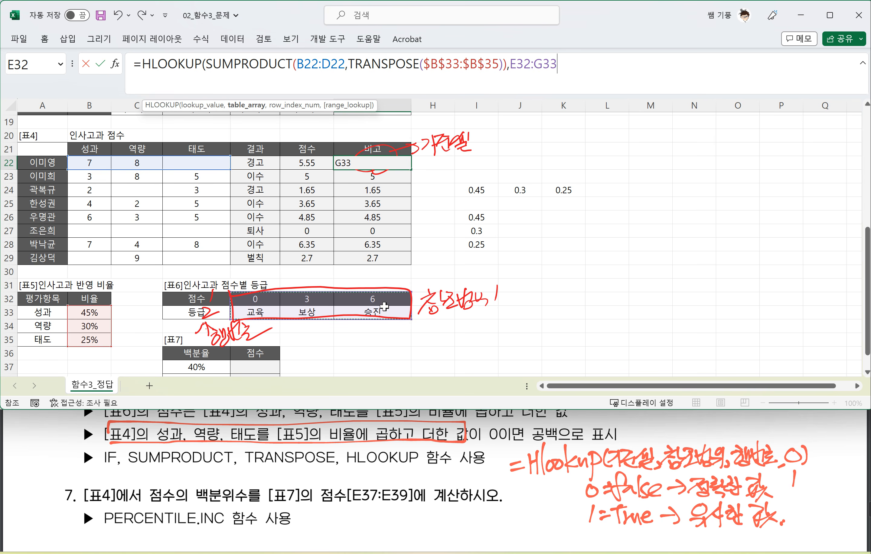
{"action": "key", "text": "F4"}
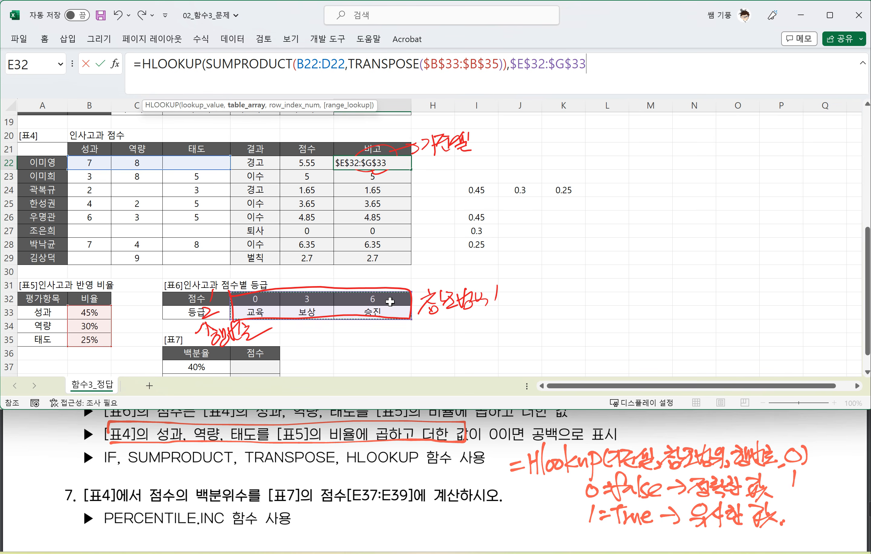
{"action": "type", "text": ",2"}
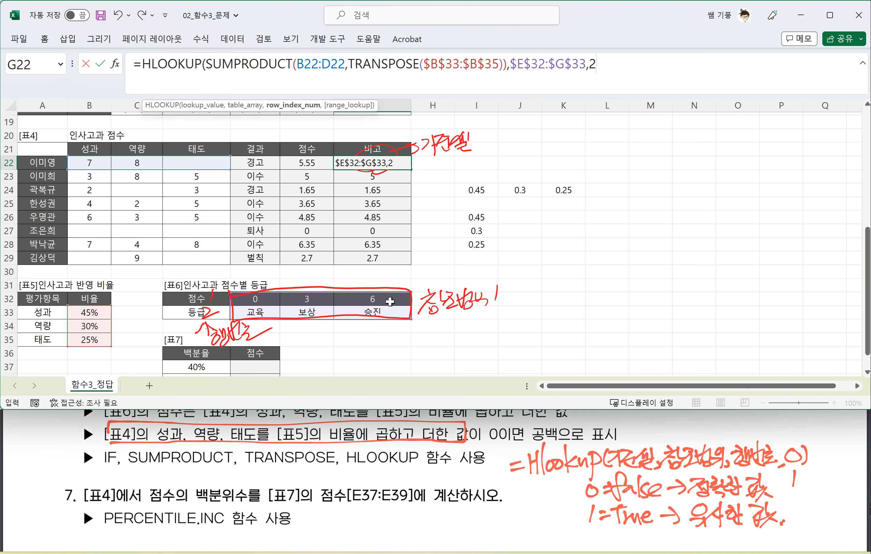
{"action": "type", "text": ","}
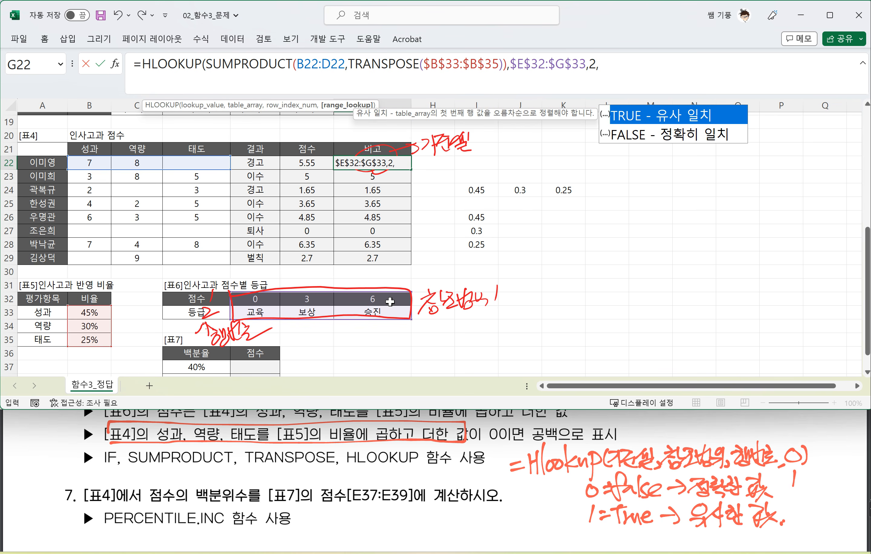
{"action": "type", "text": "1)"}
{"action": "key", "text": "Return"}
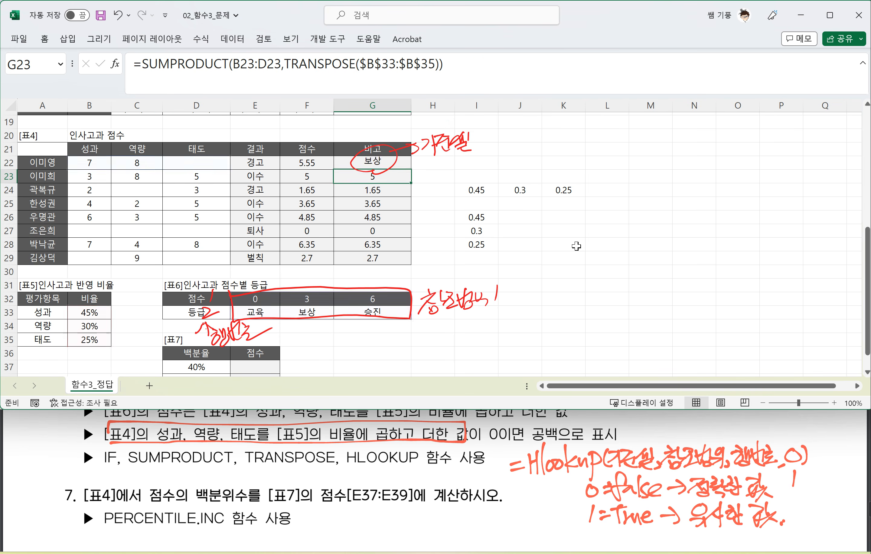
Step: Copy the SUMPRODUCT expression in G22's formula and paste it as the logical test of a new IF placed before HLOOKUP
{"action": "left_click", "coordinate": [381, 164]}
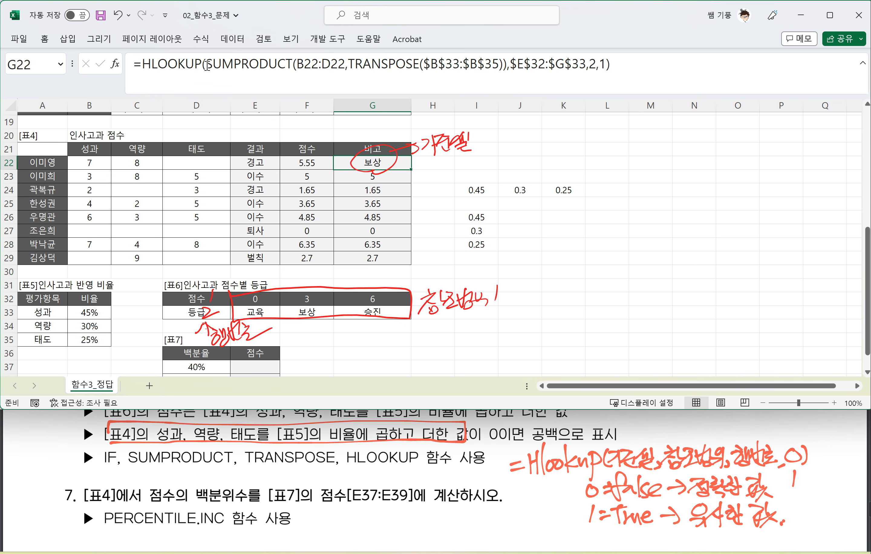
{"action": "left_click_drag", "start_coordinate": [205, 64], "coordinate": [507, 66]}
{"action": "key", "text": "ctrl+c"}
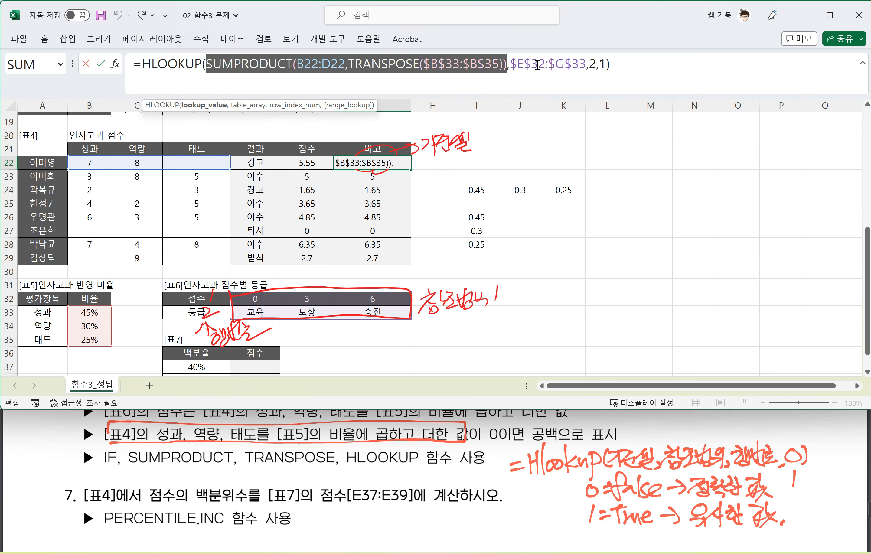
{"action": "left_click", "coordinate": [205, 65]}
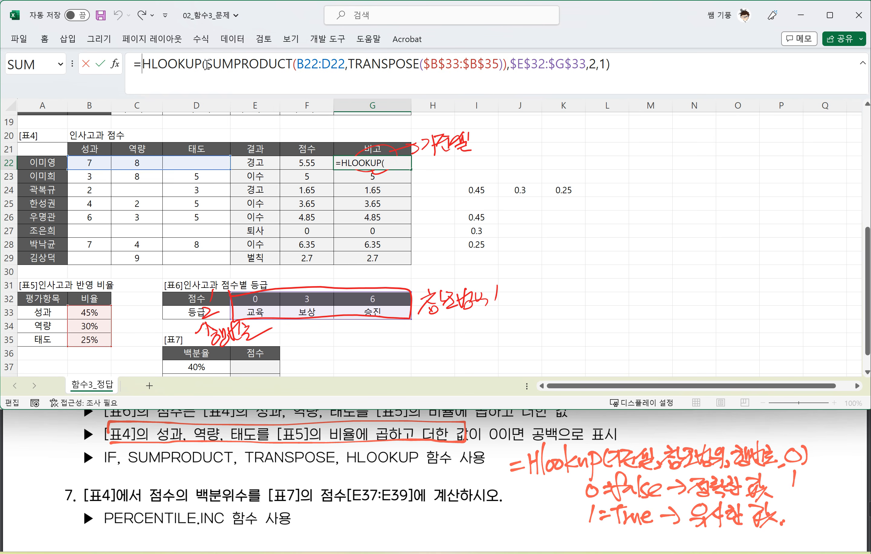
{"action": "type", "text": "IF"}
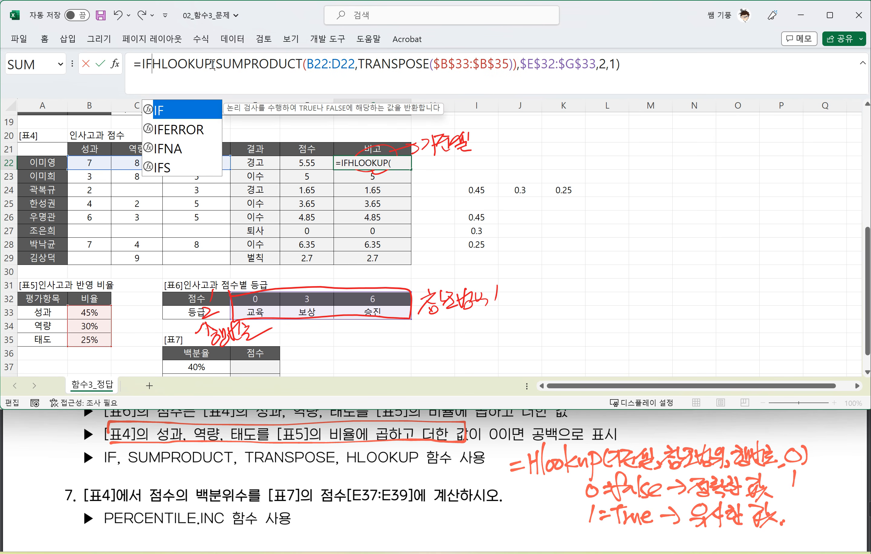
{"action": "type", "text": "("}
{"action": "key", "text": "ctrl+v"}
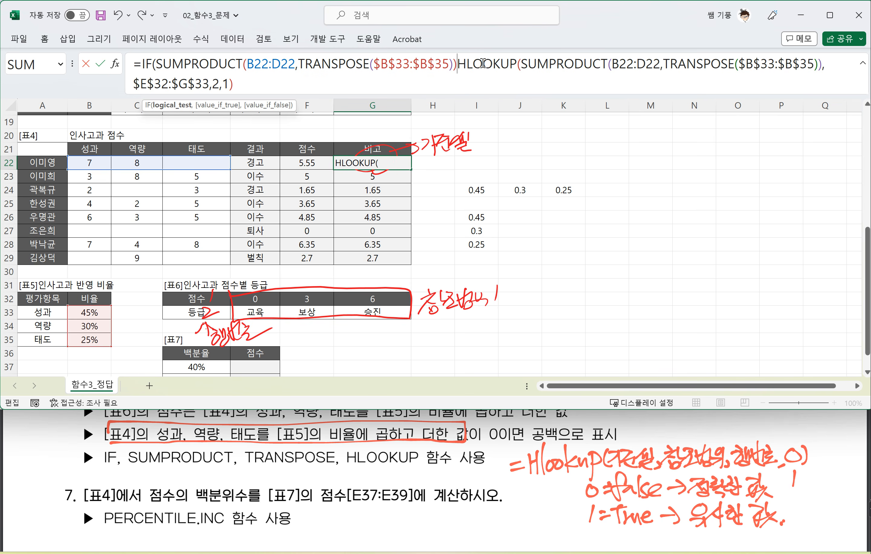
Step: Complete G22's IF so that a SUMPRODUCT result equal to 0 returns "" and any other returns the HLOOKUP grade
{"action": "type", "text": "="}
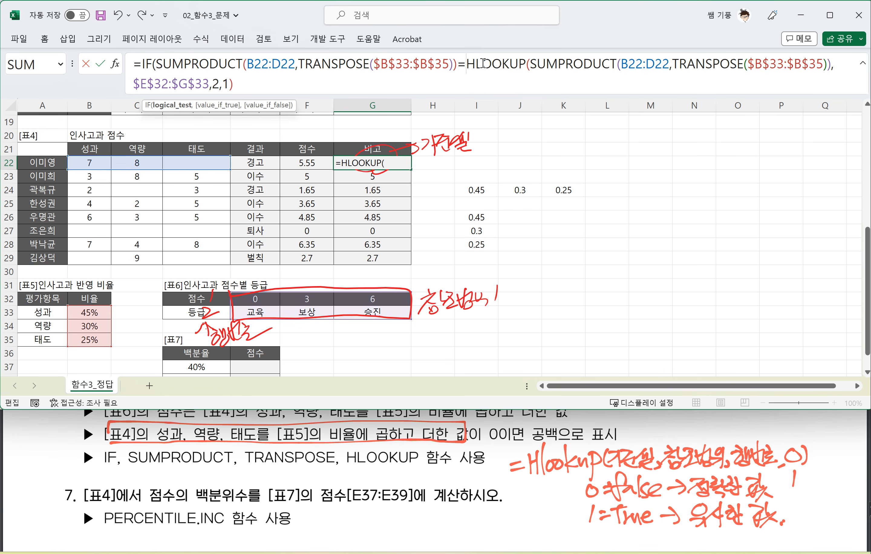
{"action": "type", "text": "0,\"\""}
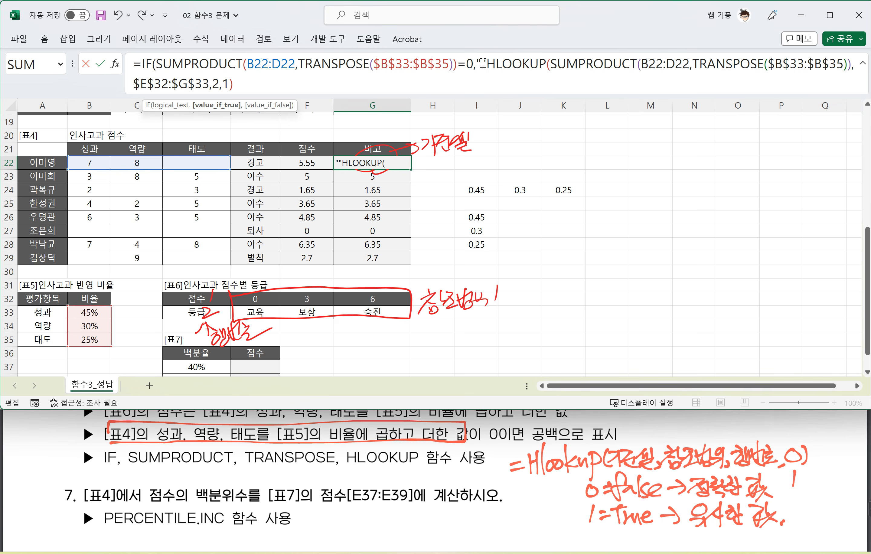
{"action": "type", "text": ","}
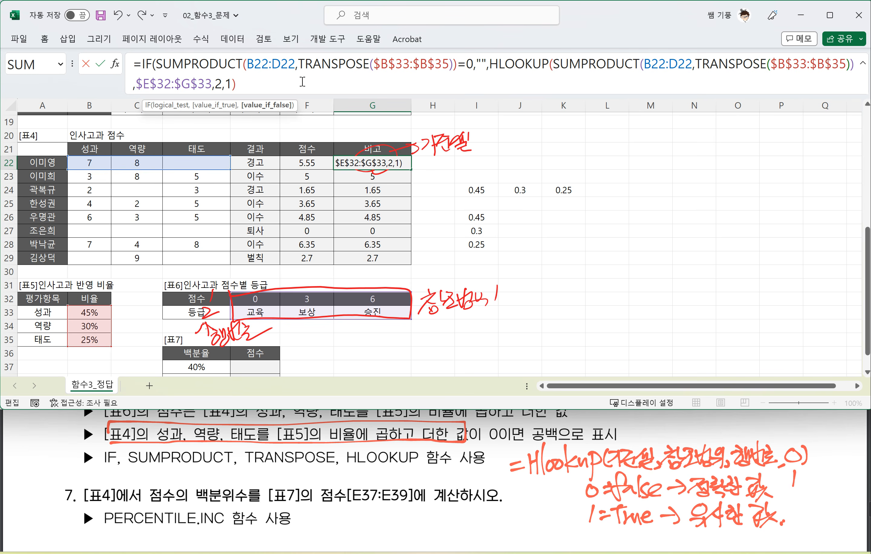
{"action": "type", "text": ")"}
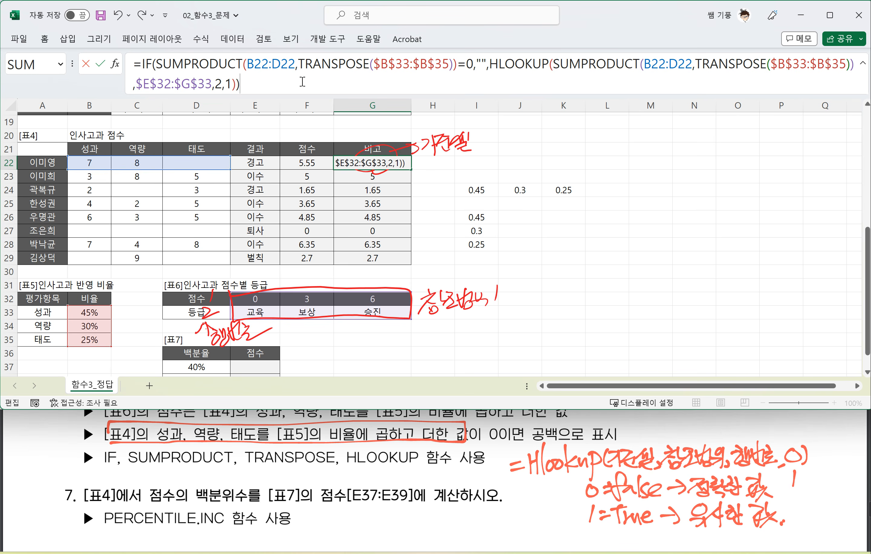
{"action": "key", "text": "Return"}
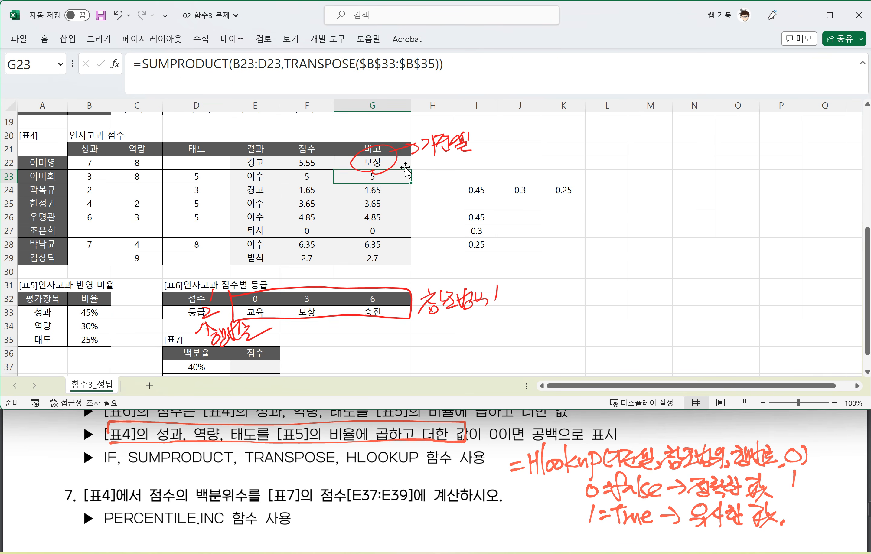
Step: Fill G22's formula down to G29 and inspect the formula in G27
{"action": "left_click", "coordinate": [404, 165]}
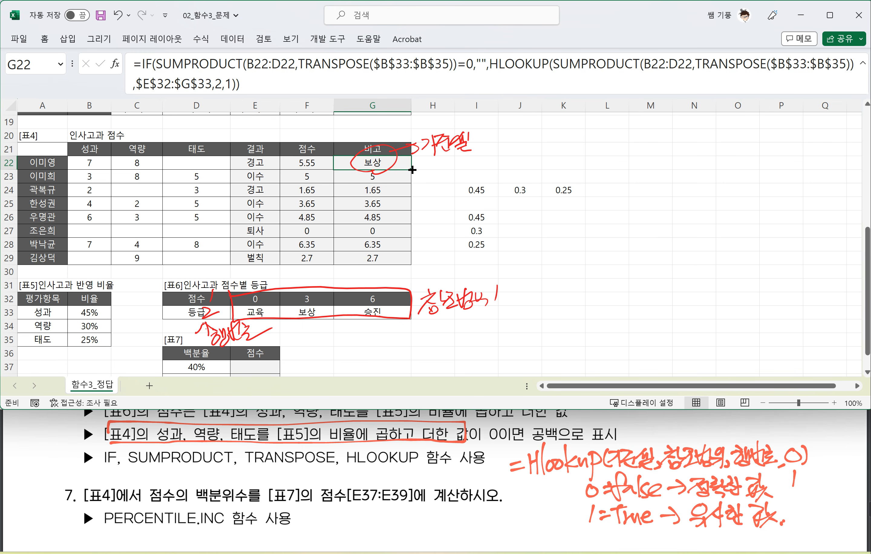
{"action": "left_click_drag", "start_coordinate": [413, 169], "coordinate": [410, 265]}
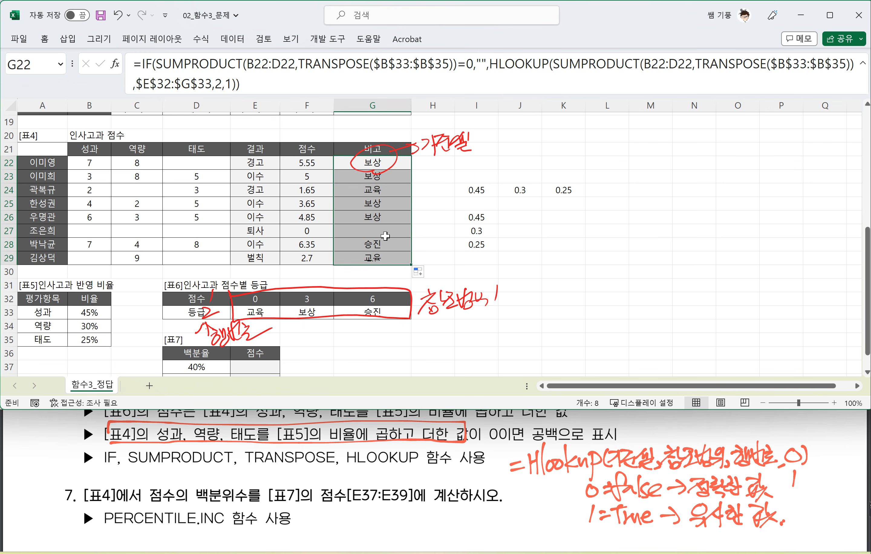
{"action": "left_click", "coordinate": [385, 235]}
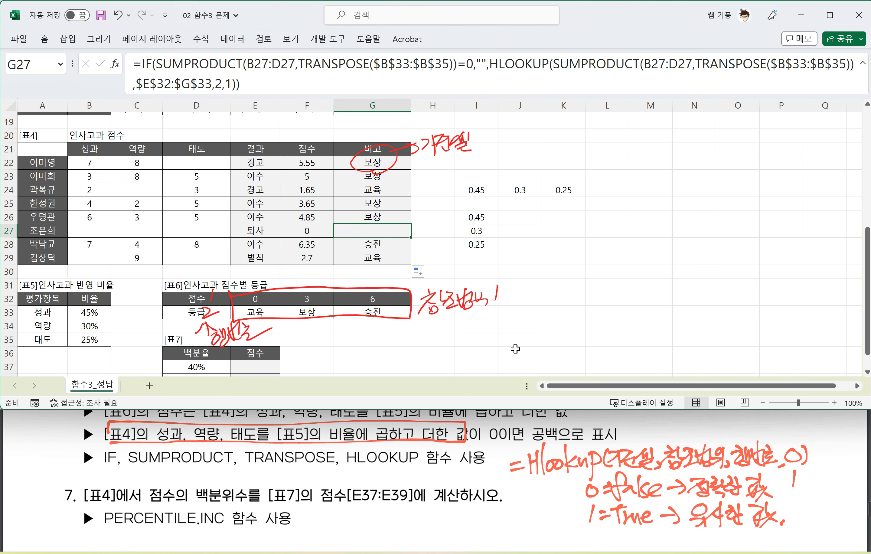
Step: Switch to the question PDF and handwrite "=percentile.inc(범위,k)" beside question 7's function hint
{"action": "left_click", "coordinate": [218, 494]}
{"action": "scroll", "coordinate": [218, 493], "scroll_direction": "down", "scroll_amount": 1}
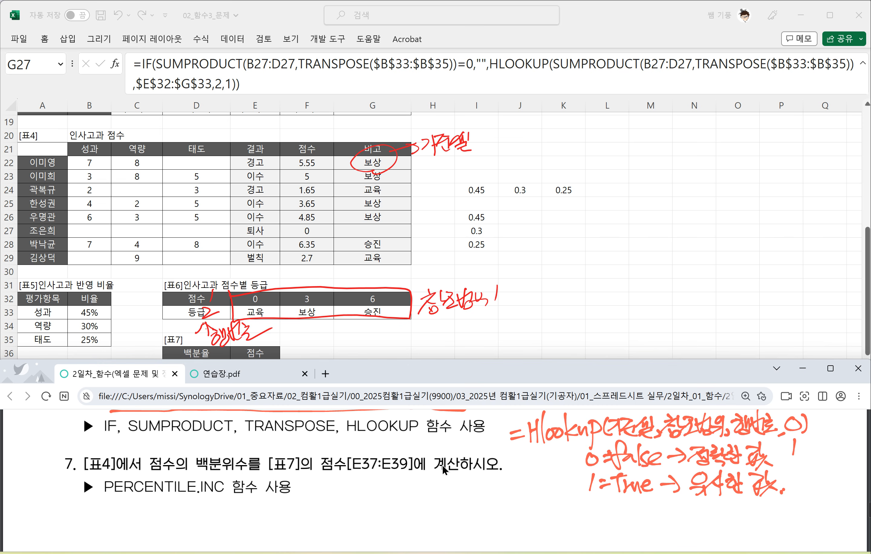
{"action": "key", "text": "alt+Tab"}
{"action": "scroll", "coordinate": [303, 338], "scroll_direction": "down", "scroll_amount": 1}
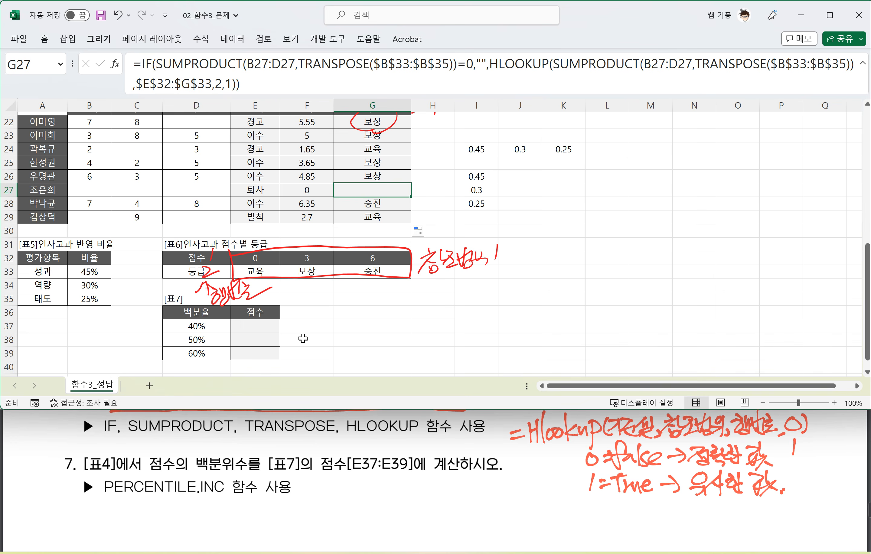
{"action": "key", "text": "alt+Tab"}
{"action": "left_click_drag", "start_coordinate": [331, 497], "coordinate": [340, 494]}
{"action": "mouse_move", "coordinate": [330, 503]}
{"action": "left_mouse_down"}
{"action": "mouse_move", "coordinate": [342, 500]}
{"action": "mouse_move", "coordinate": [350, 519]}
{"action": "left_mouse_up"}
{"action": "mouse_move", "coordinate": [348, 491]}
{"action": "left_mouse_down"}
{"action": "mouse_move", "coordinate": [363, 498]}
{"action": "mouse_move", "coordinate": [350, 502]}
{"action": "left_mouse_up"}
{"action": "mouse_move", "coordinate": [366, 497]}
{"action": "left_mouse_down"}
{"action": "mouse_move", "coordinate": [386, 490]}
{"action": "mouse_move", "coordinate": [434, 500]}
{"action": "mouse_move", "coordinate": [442, 476]}
{"action": "mouse_move", "coordinate": [451, 501]}
{"action": "left_mouse_up"}
{"action": "left_click_drag", "start_coordinate": [458, 500], "coordinate": [454, 505]}
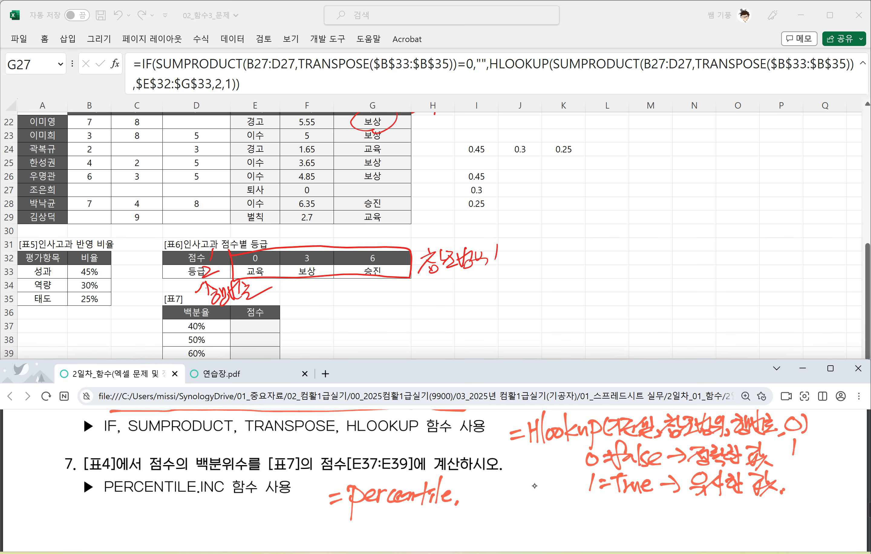
{"action": "left_click_drag", "start_coordinate": [464, 492], "coordinate": [464, 503]}
{"action": "left_click_drag", "start_coordinate": [464, 496], "coordinate": [475, 502]}
{"action": "mouse_move", "coordinate": [488, 485]}
{"action": "left_mouse_down"}
{"action": "mouse_move", "coordinate": [492, 500]}
{"action": "mouse_move", "coordinate": [512, 506]}
{"action": "mouse_move", "coordinate": [525, 498]}
{"action": "mouse_move", "coordinate": [528, 504]}
{"action": "mouse_move", "coordinate": [541, 482]}
{"action": "mouse_move", "coordinate": [541, 505]}
{"action": "left_mouse_up"}
{"action": "mouse_move", "coordinate": [546, 497]}
{"action": "left_mouse_down"}
{"action": "mouse_move", "coordinate": [551, 507]}
{"action": "mouse_move", "coordinate": [570, 501]}
{"action": "left_mouse_up"}
{"action": "left_click_drag", "start_coordinate": [571, 483], "coordinate": [571, 509]}
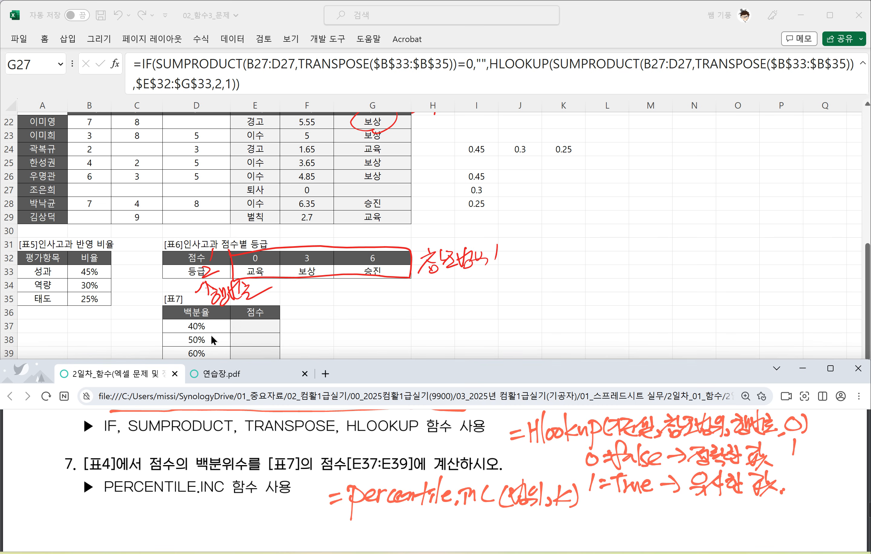
Step: Handwrite "40% ⇒ 0.4" beside the percentile.inc syntax note
{"action": "mouse_move", "coordinate": [605, 505]}
{"action": "left_mouse_down"}
{"action": "mouse_move", "coordinate": [596, 519]}
{"action": "mouse_move", "coordinate": [618, 514]}
{"action": "left_mouse_up"}
{"action": "left_click_drag", "start_coordinate": [614, 505], "coordinate": [606, 524]}
{"action": "mouse_move", "coordinate": [627, 510]}
{"action": "left_mouse_down"}
{"action": "mouse_move", "coordinate": [619, 520]}
{"action": "mouse_move", "coordinate": [627, 511]}
{"action": "left_mouse_up"}
{"action": "left_click_drag", "start_coordinate": [637, 508], "coordinate": [633, 530]}
{"action": "mouse_move", "coordinate": [647, 514]}
{"action": "left_mouse_down"}
{"action": "mouse_move", "coordinate": [646, 523]}
{"action": "mouse_move", "coordinate": [675, 511]}
{"action": "left_mouse_up"}
{"action": "left_click_drag", "start_coordinate": [662, 516], "coordinate": [680, 513]}
{"action": "left_click_drag", "start_coordinate": [692, 507], "coordinate": [697, 524]}
{"action": "mouse_move", "coordinate": [708, 506]}
{"action": "left_mouse_down"}
{"action": "mouse_move", "coordinate": [725, 514]}
{"action": "mouse_move", "coordinate": [710, 531]}
{"action": "left_mouse_up"}
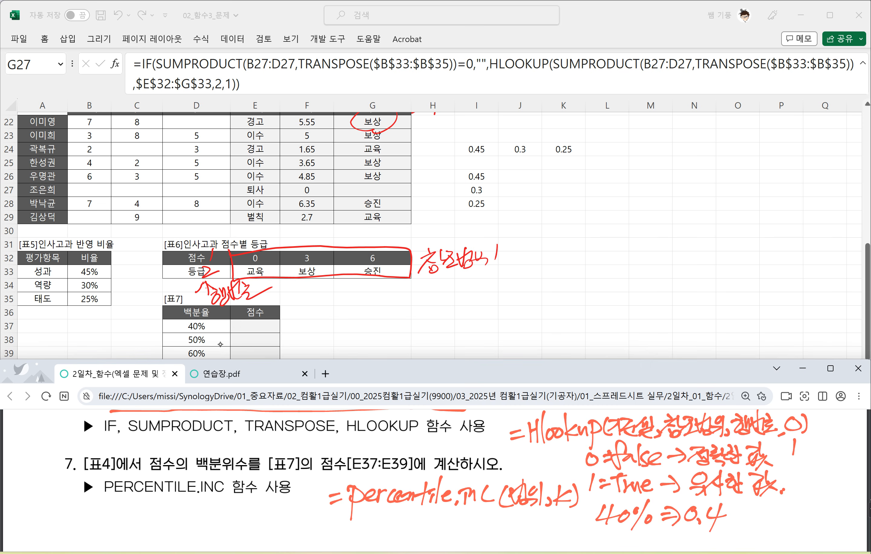
Step: Handwrite "50% ⇒ 0.5" below the 40% conversion note
{"action": "scroll", "coordinate": [439, 476], "scroll_direction": "down", "scroll_amount": 1}
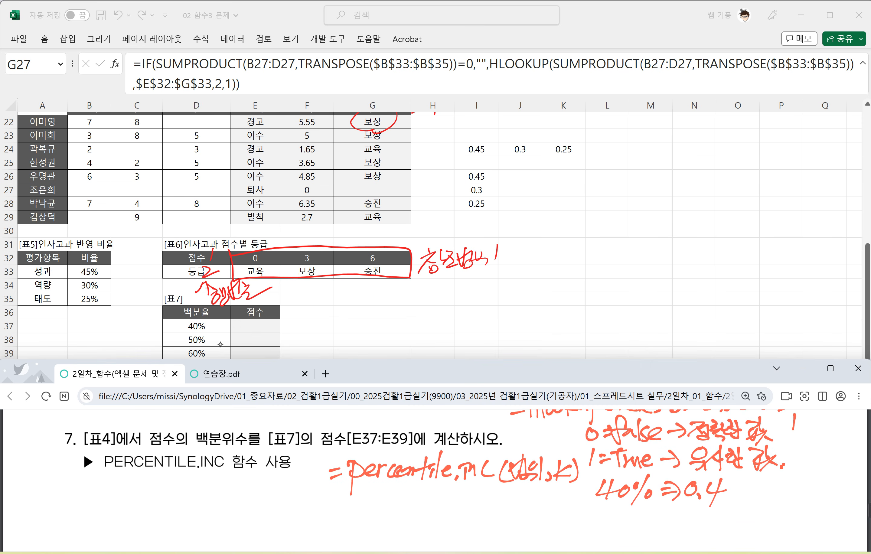
{"action": "mouse_move", "coordinate": [604, 510]}
{"action": "left_mouse_down"}
{"action": "mouse_move", "coordinate": [590, 531]}
{"action": "mouse_move", "coordinate": [610, 519]}
{"action": "left_mouse_up"}
{"action": "left_click_drag", "start_coordinate": [622, 517], "coordinate": [623, 540]}
{"action": "left_click_drag", "start_coordinate": [639, 523], "coordinate": [665, 521]}
{"action": "mouse_move", "coordinate": [655, 529]}
{"action": "left_mouse_down"}
{"action": "mouse_move", "coordinate": [669, 526]}
{"action": "mouse_move", "coordinate": [663, 532]}
{"action": "left_mouse_up"}
{"action": "left_click_drag", "start_coordinate": [687, 516], "coordinate": [691, 534]}
{"action": "mouse_move", "coordinate": [701, 516]}
{"action": "left_mouse_down"}
{"action": "mouse_move", "coordinate": [697, 532]}
{"action": "mouse_move", "coordinate": [716, 518]}
{"action": "left_mouse_up"}
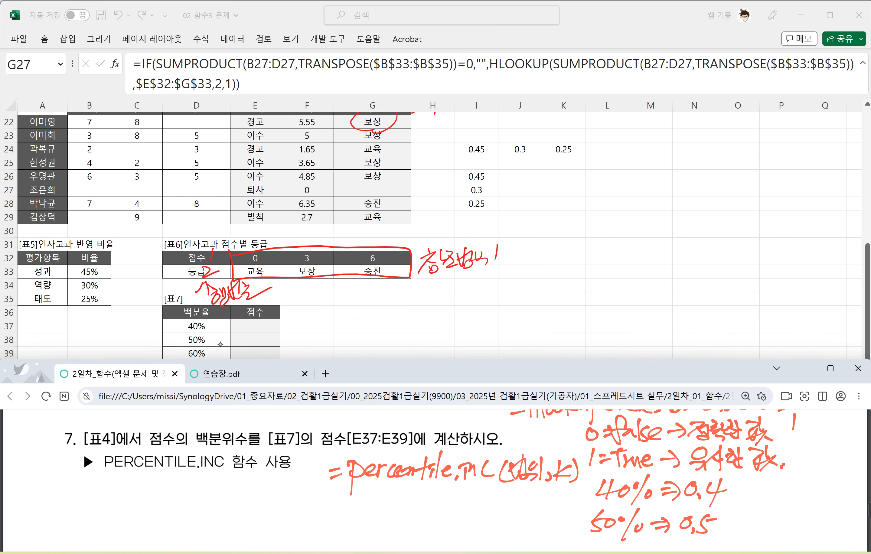
Step: Underline k in the handwritten syntax and write 0.4 and a boxed 40% beneath it
{"action": "left_click_drag", "start_coordinate": [548, 490], "coordinate": [576, 482]}
{"action": "mouse_move", "coordinate": [542, 496]}
{"action": "left_mouse_down"}
{"action": "mouse_move", "coordinate": [537, 507]}
{"action": "mouse_move", "coordinate": [542, 498]}
{"action": "left_mouse_up"}
{"action": "left_click_drag", "start_coordinate": [553, 503], "coordinate": [552, 513]}
{"action": "left_click_drag", "start_coordinate": [563, 495], "coordinate": [564, 511]}
{"action": "mouse_move", "coordinate": [524, 518]}
{"action": "left_mouse_down"}
{"action": "mouse_move", "coordinate": [532, 526]}
{"action": "mouse_move", "coordinate": [524, 535]}
{"action": "left_mouse_up"}
{"action": "mouse_move", "coordinate": [533, 521]}
{"action": "left_mouse_down"}
{"action": "mouse_move", "coordinate": [541, 520]}
{"action": "mouse_move", "coordinate": [537, 537]}
{"action": "mouse_move", "coordinate": [561, 531]}
{"action": "left_mouse_up"}
{"action": "mouse_move", "coordinate": [505, 541]}
{"action": "left_mouse_down"}
{"action": "mouse_move", "coordinate": [528, 538]}
{"action": "mouse_move", "coordinate": [505, 539]}
{"action": "left_mouse_up"}
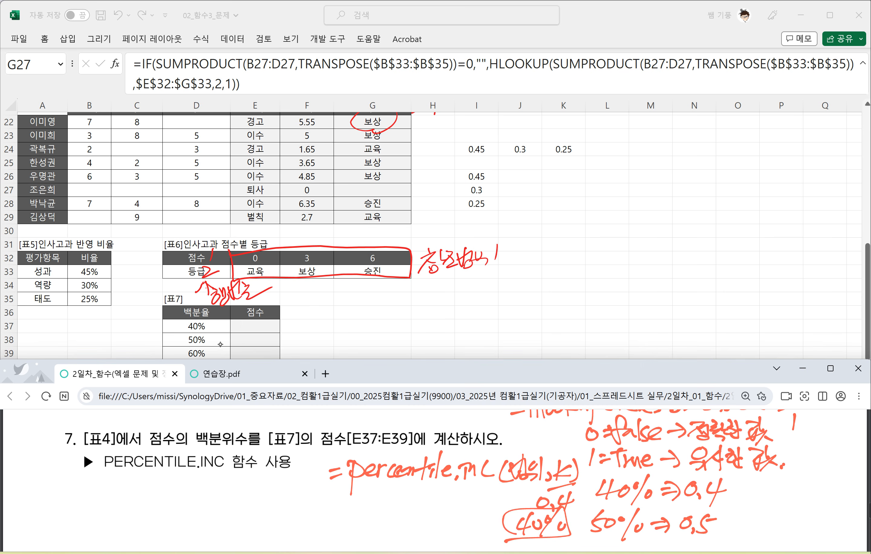
Step: Switch to the Excel worksheet and start a PERCENTILE.INC formula in [표7]'s cell E37
{"action": "left_click", "coordinate": [256, 323]}
{"action": "left_click", "coordinate": [256, 326]}
{"action": "type", "text": "="}
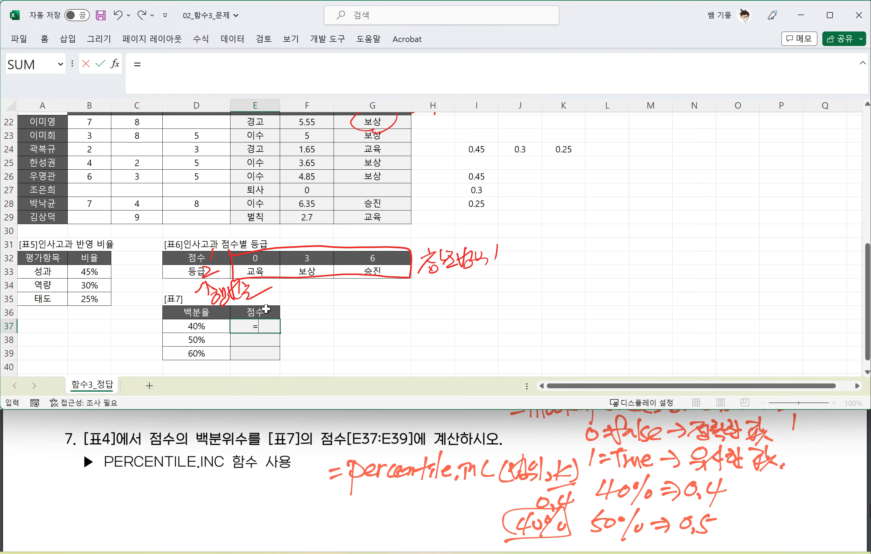
{"action": "type", "text": "PER"}
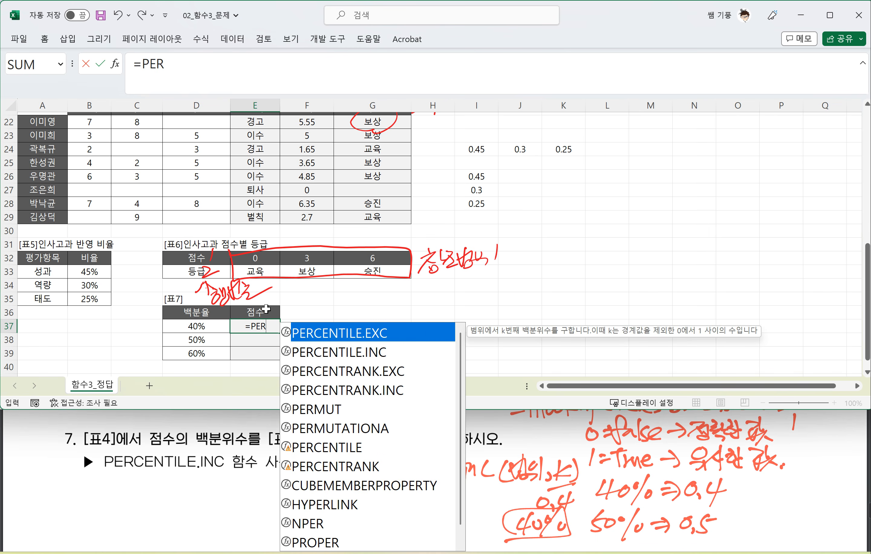
{"action": "key", "text": "Down"}
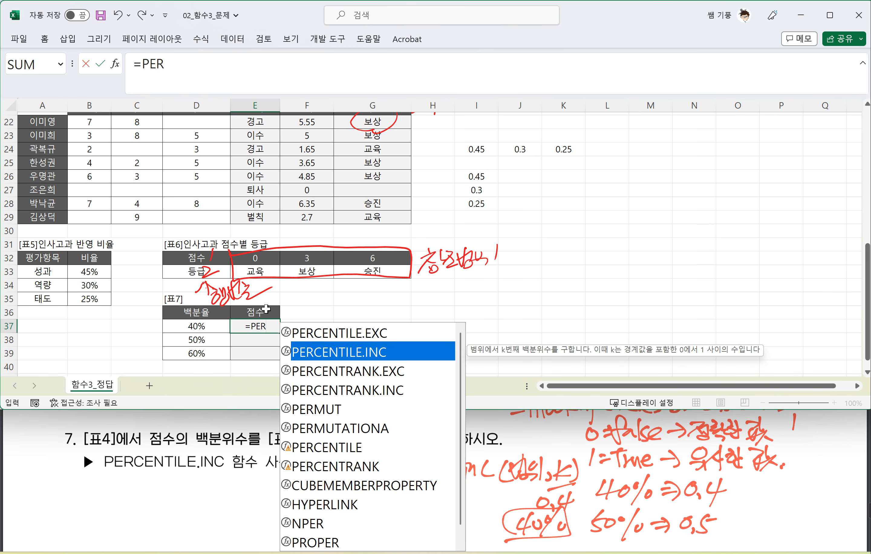
{"action": "key", "text": "Tab"}
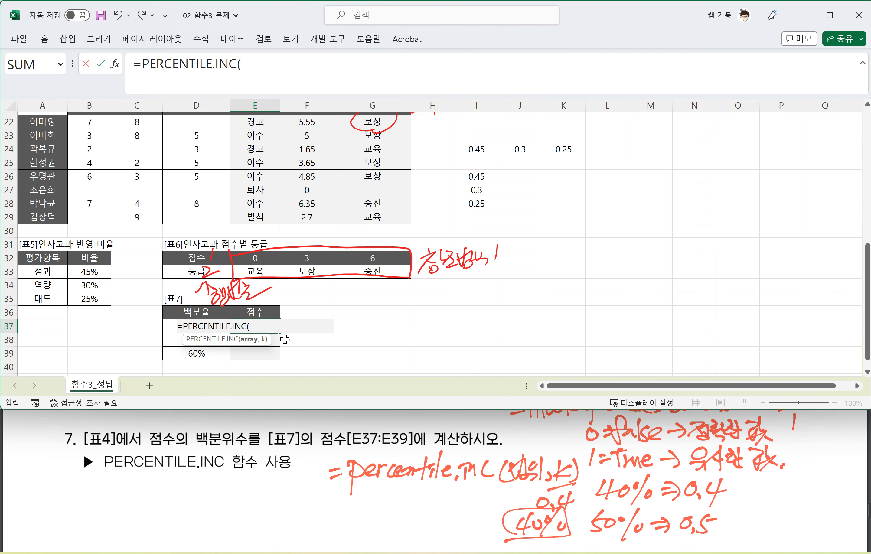
Step: Set the PERCENTILE.INC array argument to [표4]'s score range as the absolute reference $F$22:$F$29
{"action": "key", "text": "F2"}
{"action": "scroll", "coordinate": [310, 282], "scroll_direction": "up", "scroll_amount": 1}
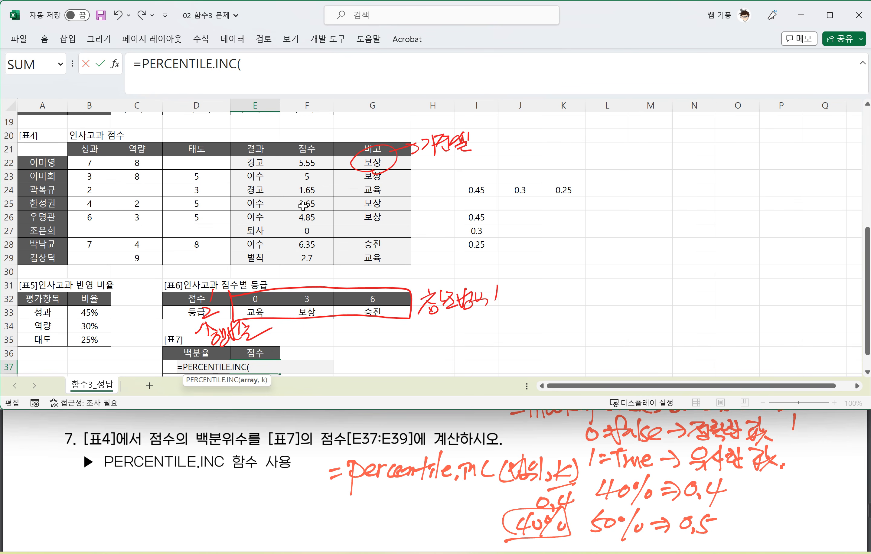
{"action": "left_click_drag", "start_coordinate": [300, 162], "coordinate": [300, 254]}
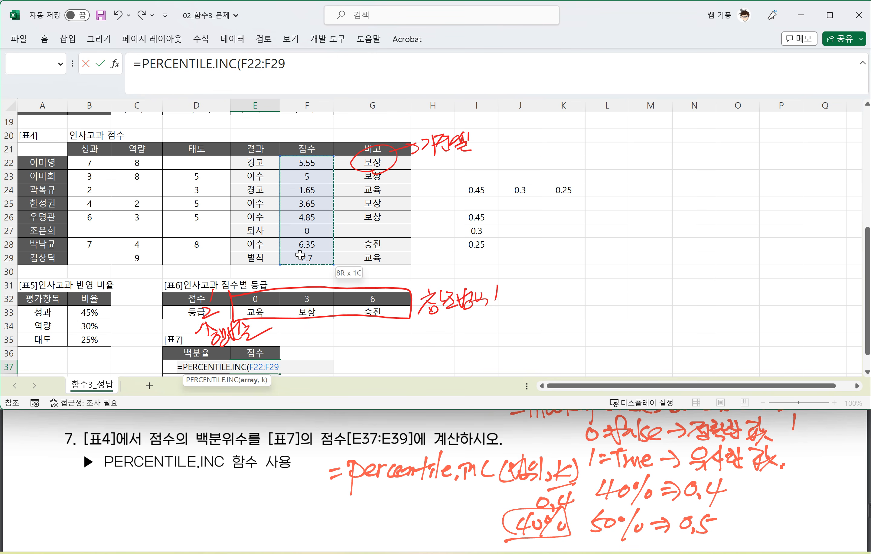
{"action": "left_click_drag", "start_coordinate": [300, 255], "coordinate": [301, 255]}
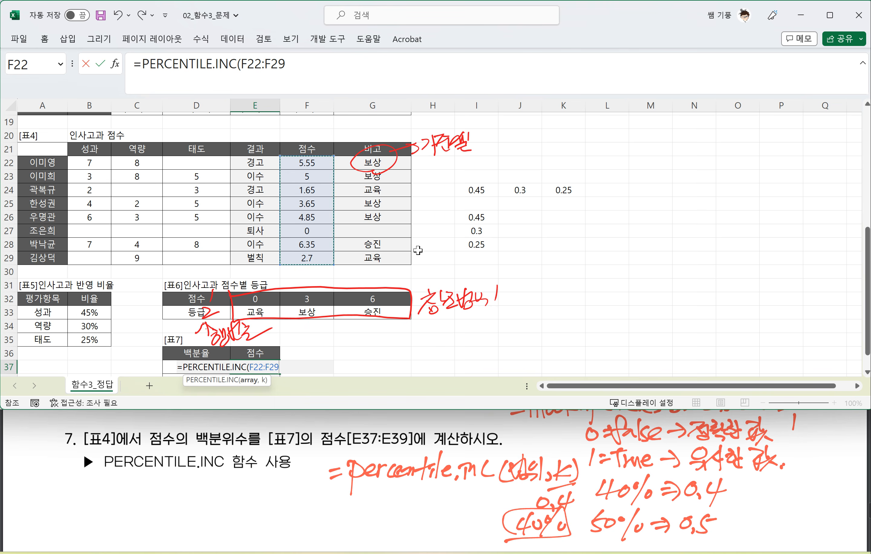
{"action": "key", "text": "F4"}
{"action": "type", "text": ","}
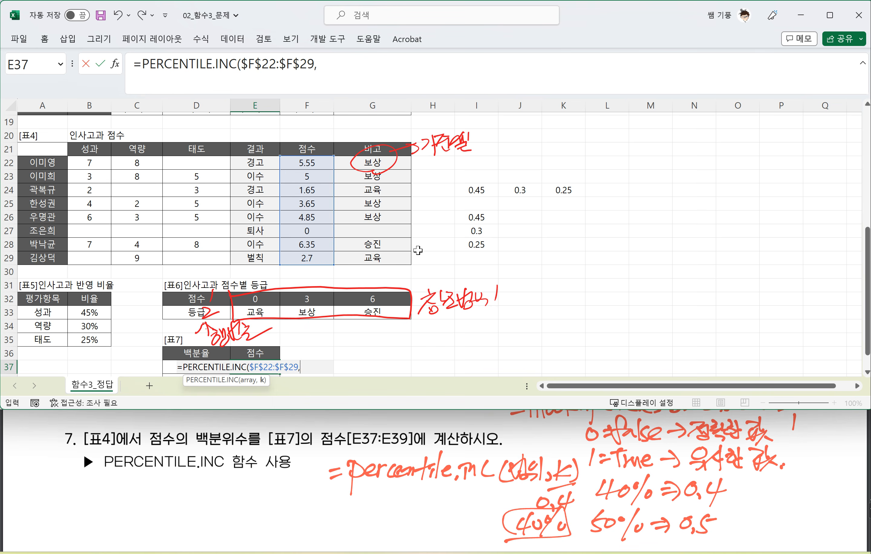
Step: Use D37 from [표7]'s 백분율 column as the k argument and complete the percentile formula in E37
{"action": "scroll", "coordinate": [408, 249], "scroll_direction": "down", "scroll_amount": 1}
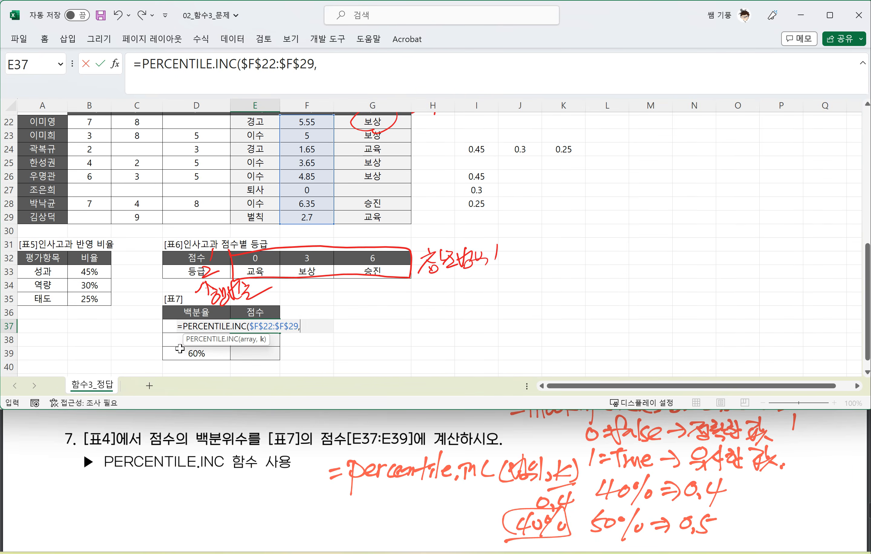
{"action": "left_click", "coordinate": [201, 312]}
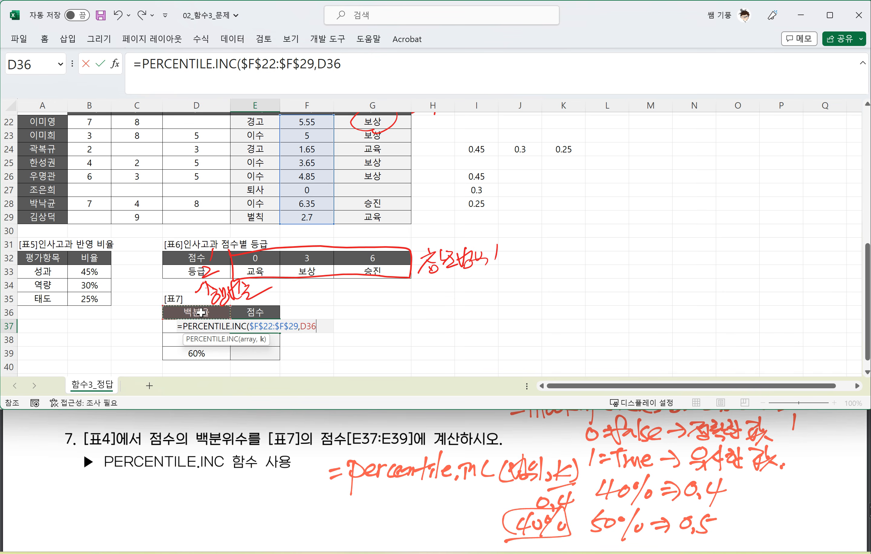
{"action": "key", "text": "Down"}
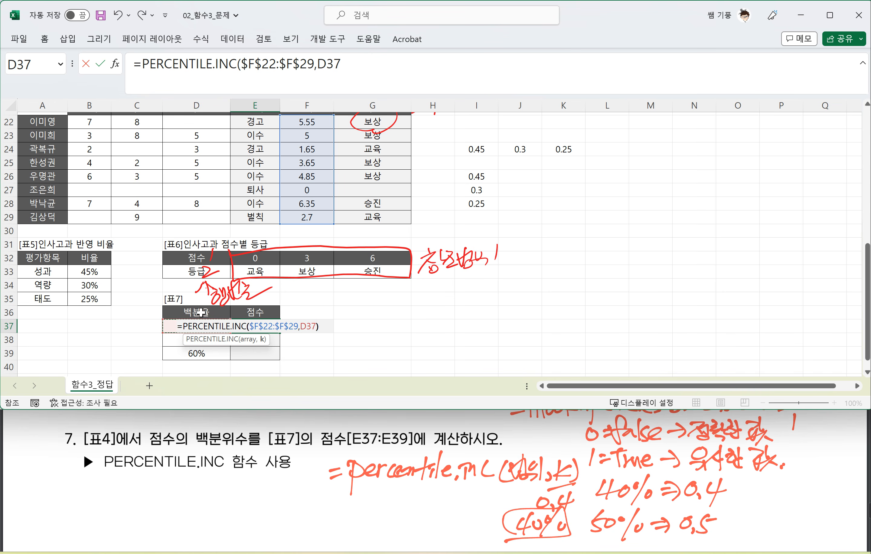
{"action": "type", "text": ")"}
{"action": "key", "text": "Return"}
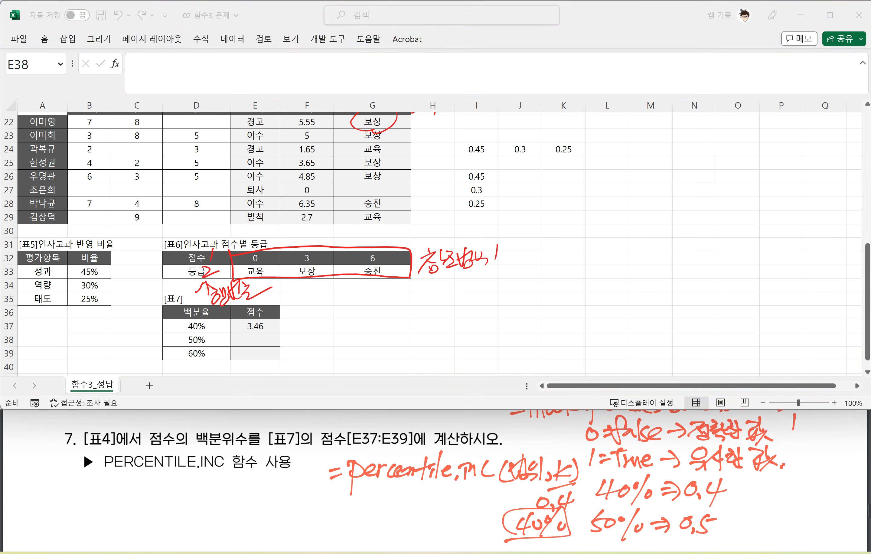
Step: Fill the E37 percentile formula down through E39 and switch to the browser PDF, going back to question 6
{"action": "left_click", "coordinate": [253, 324]}
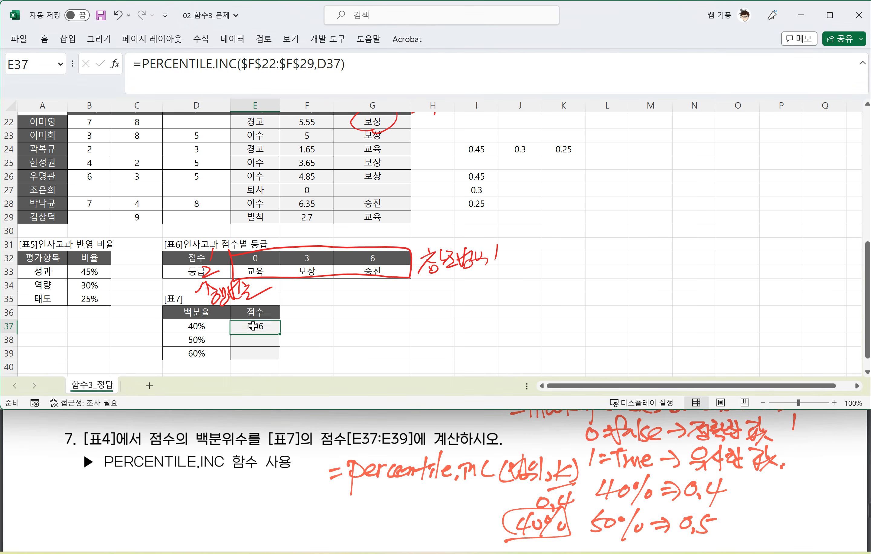
{"action": "left_click_drag", "start_coordinate": [281, 334], "coordinate": [280, 360]}
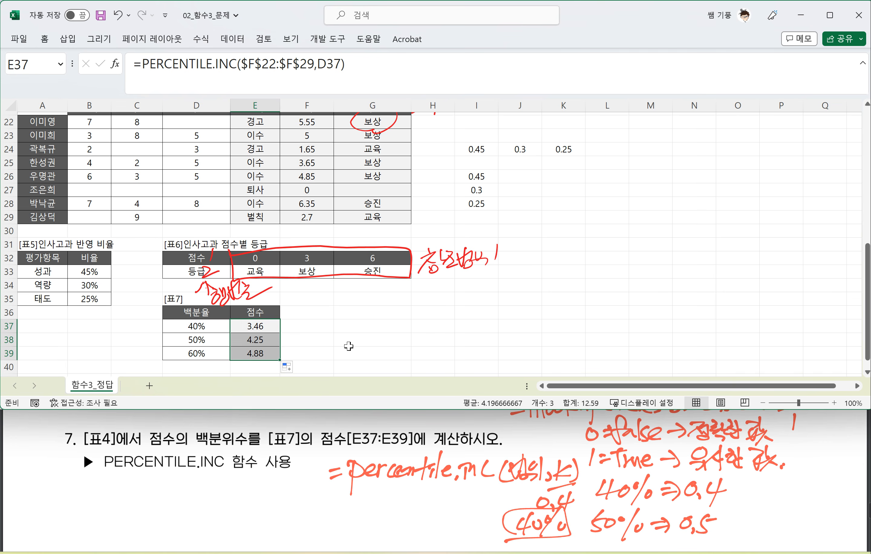
{"action": "left_click", "coordinate": [317, 458]}
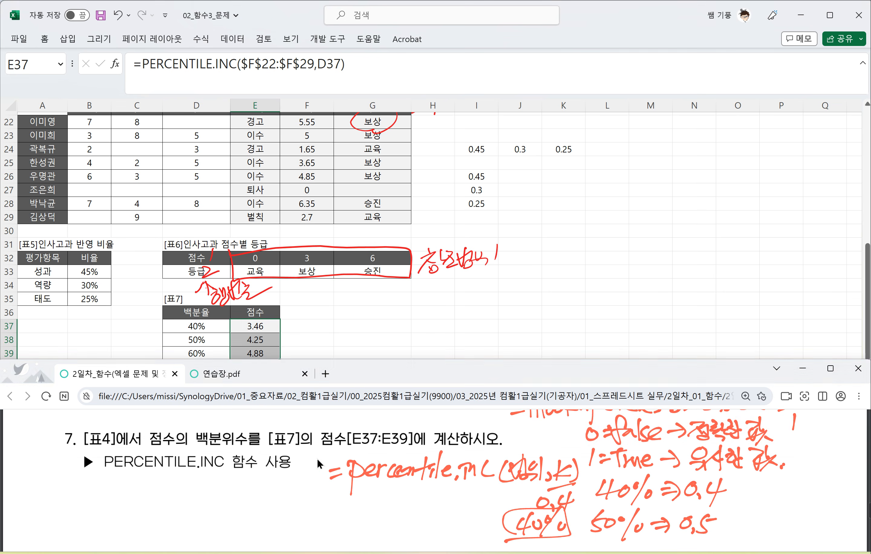
{"action": "scroll", "coordinate": [330, 460], "scroll_direction": "up", "scroll_amount": 5}
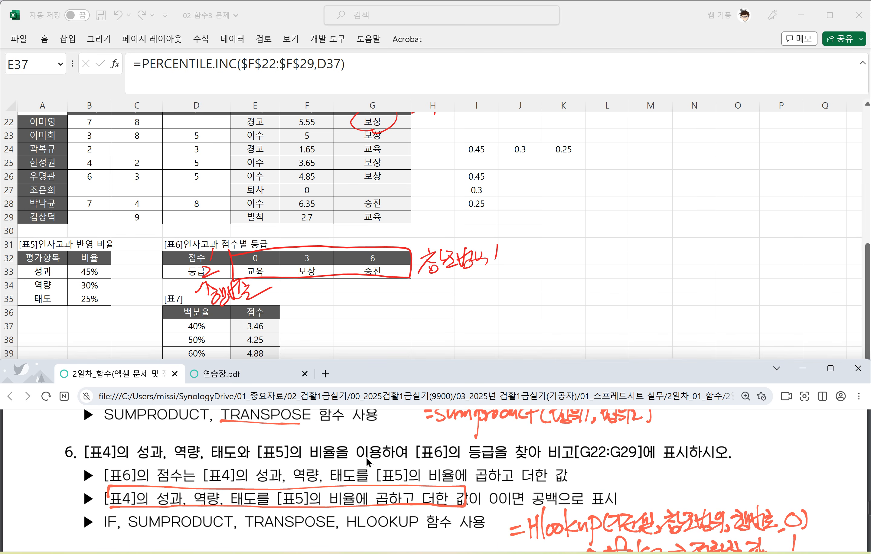